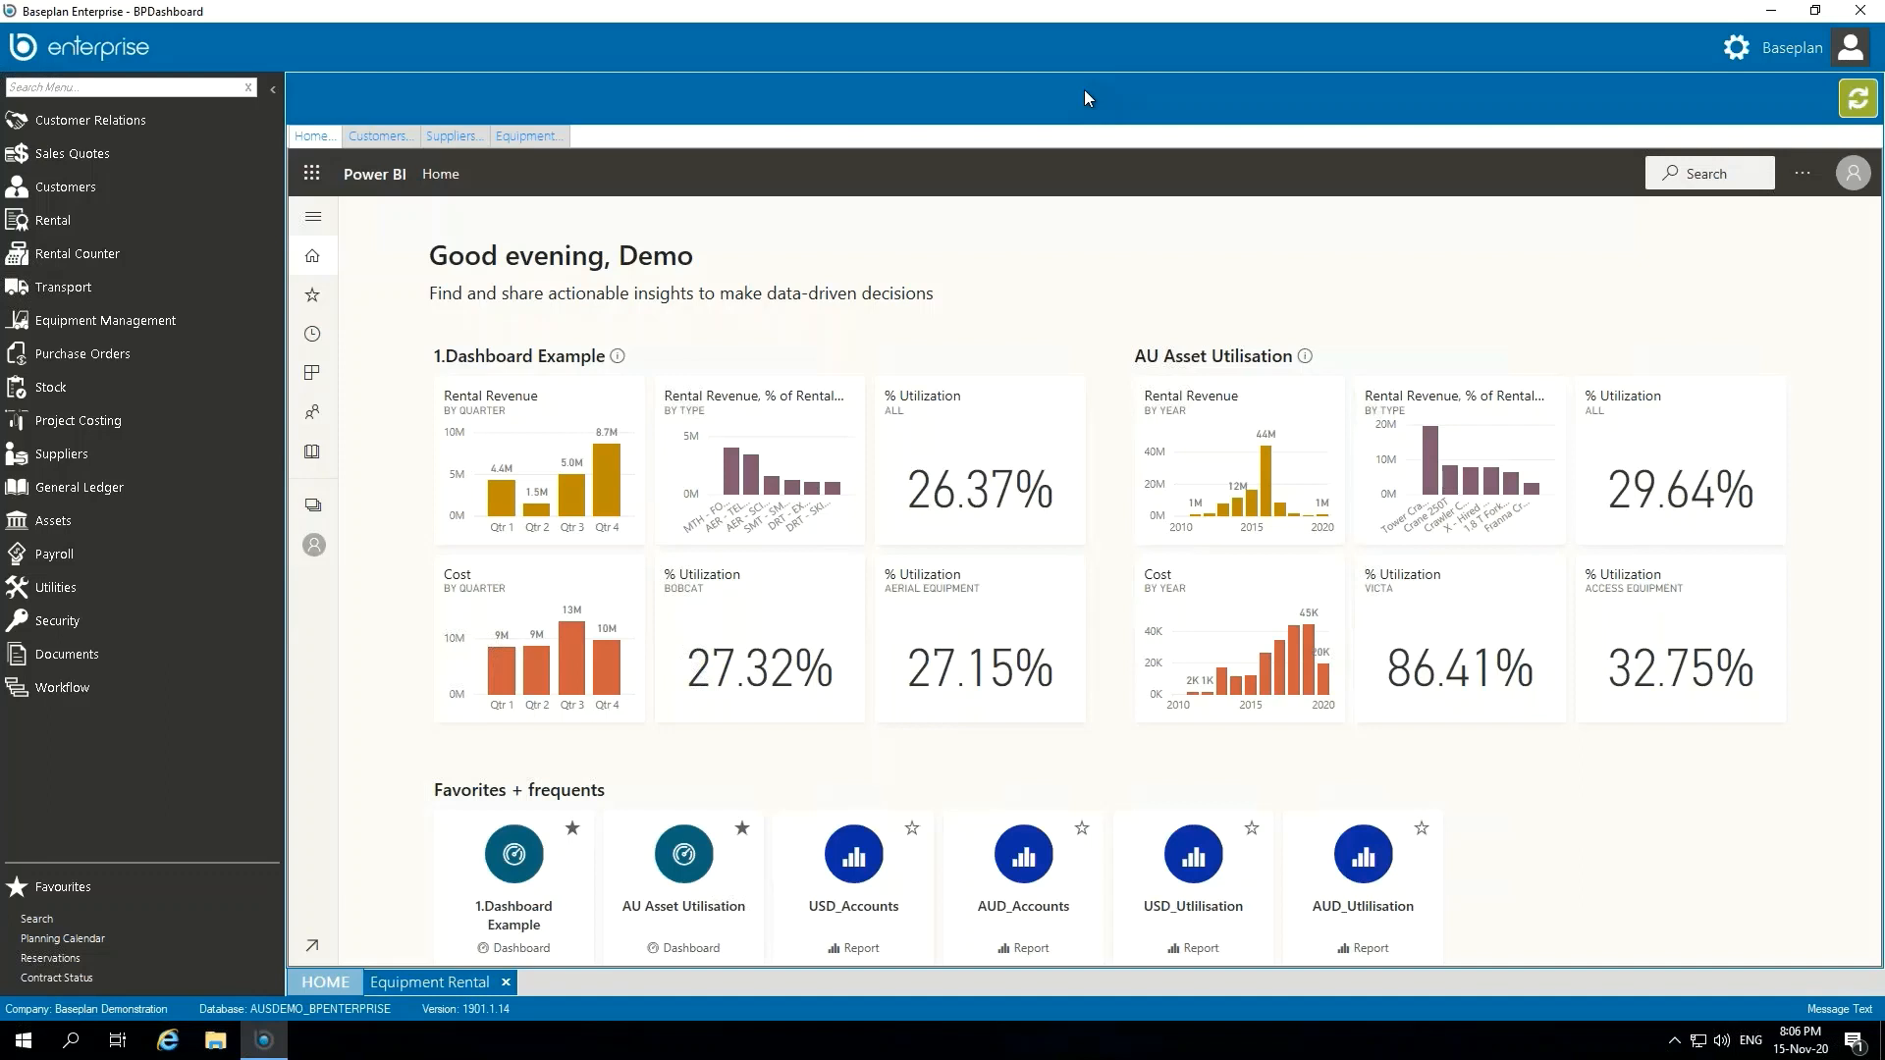
Step: Bring up the Equipment Rental screen and open the Equipment Ledger from Equipment Management
click(432, 983)
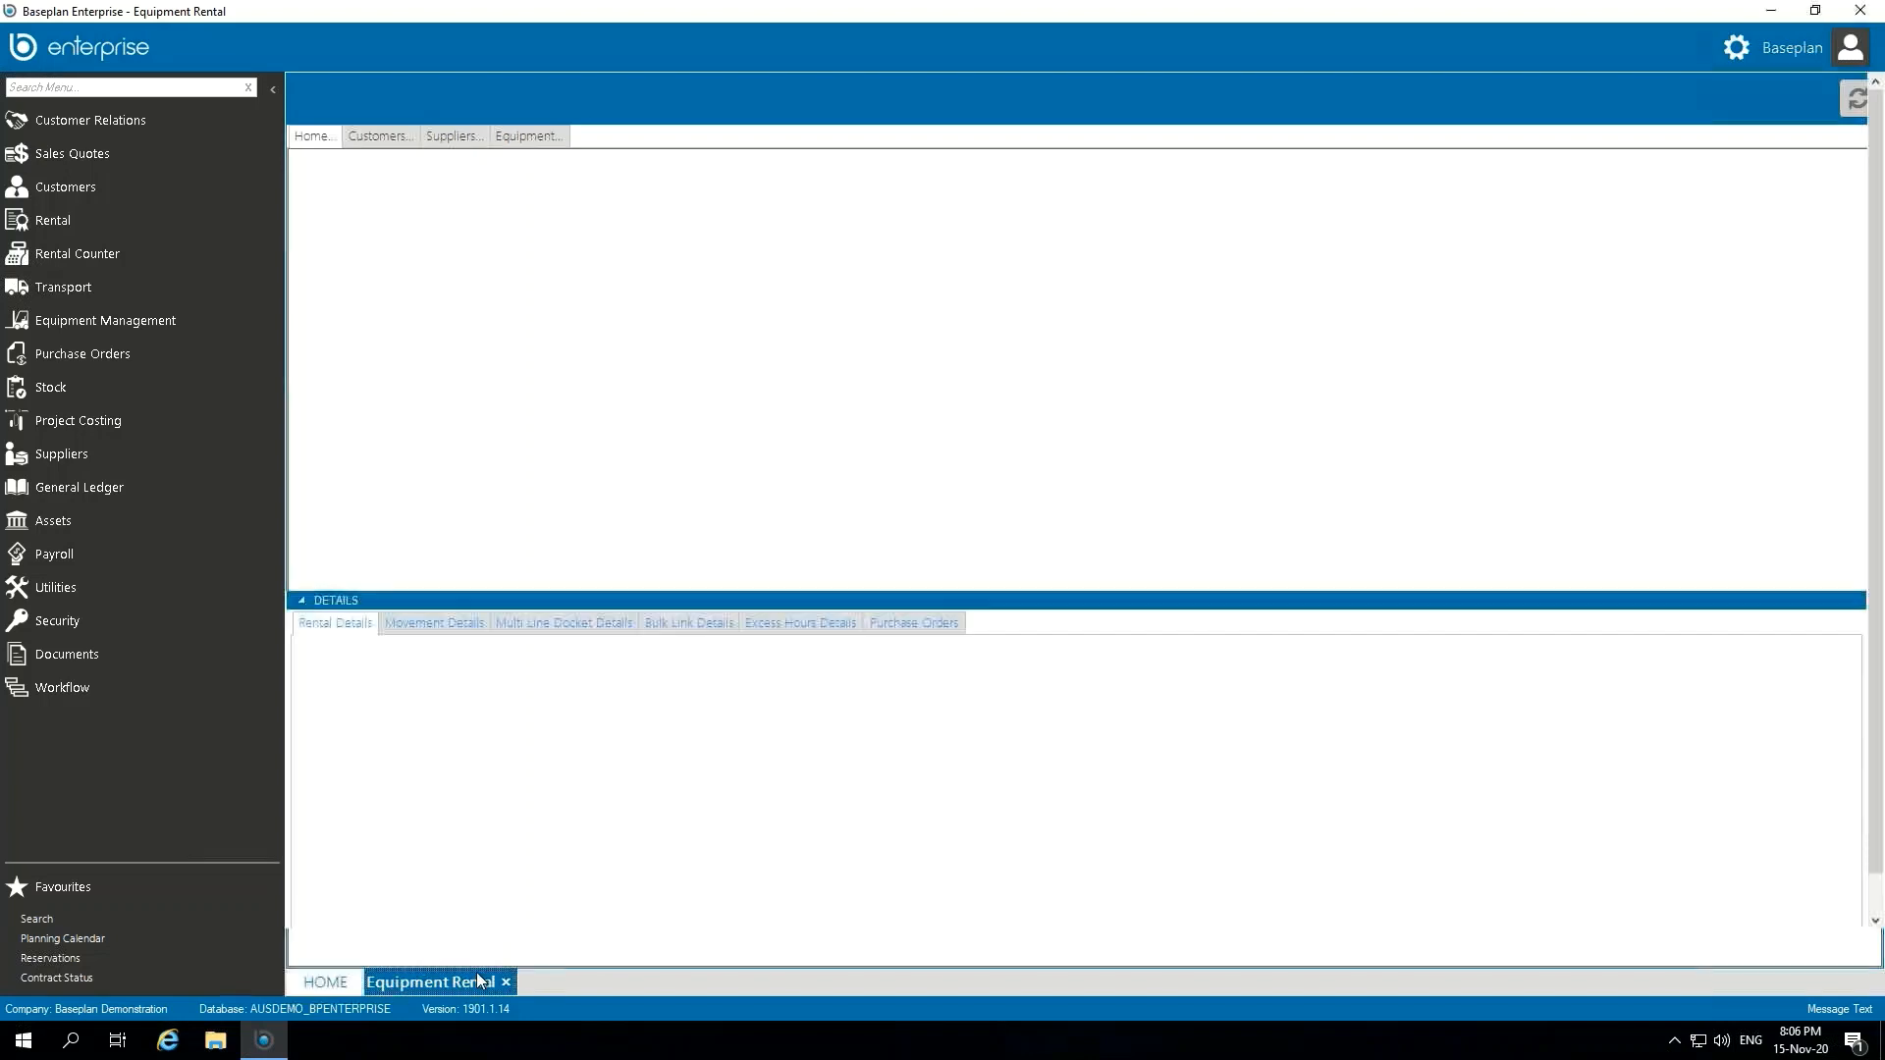
click(771, 340)
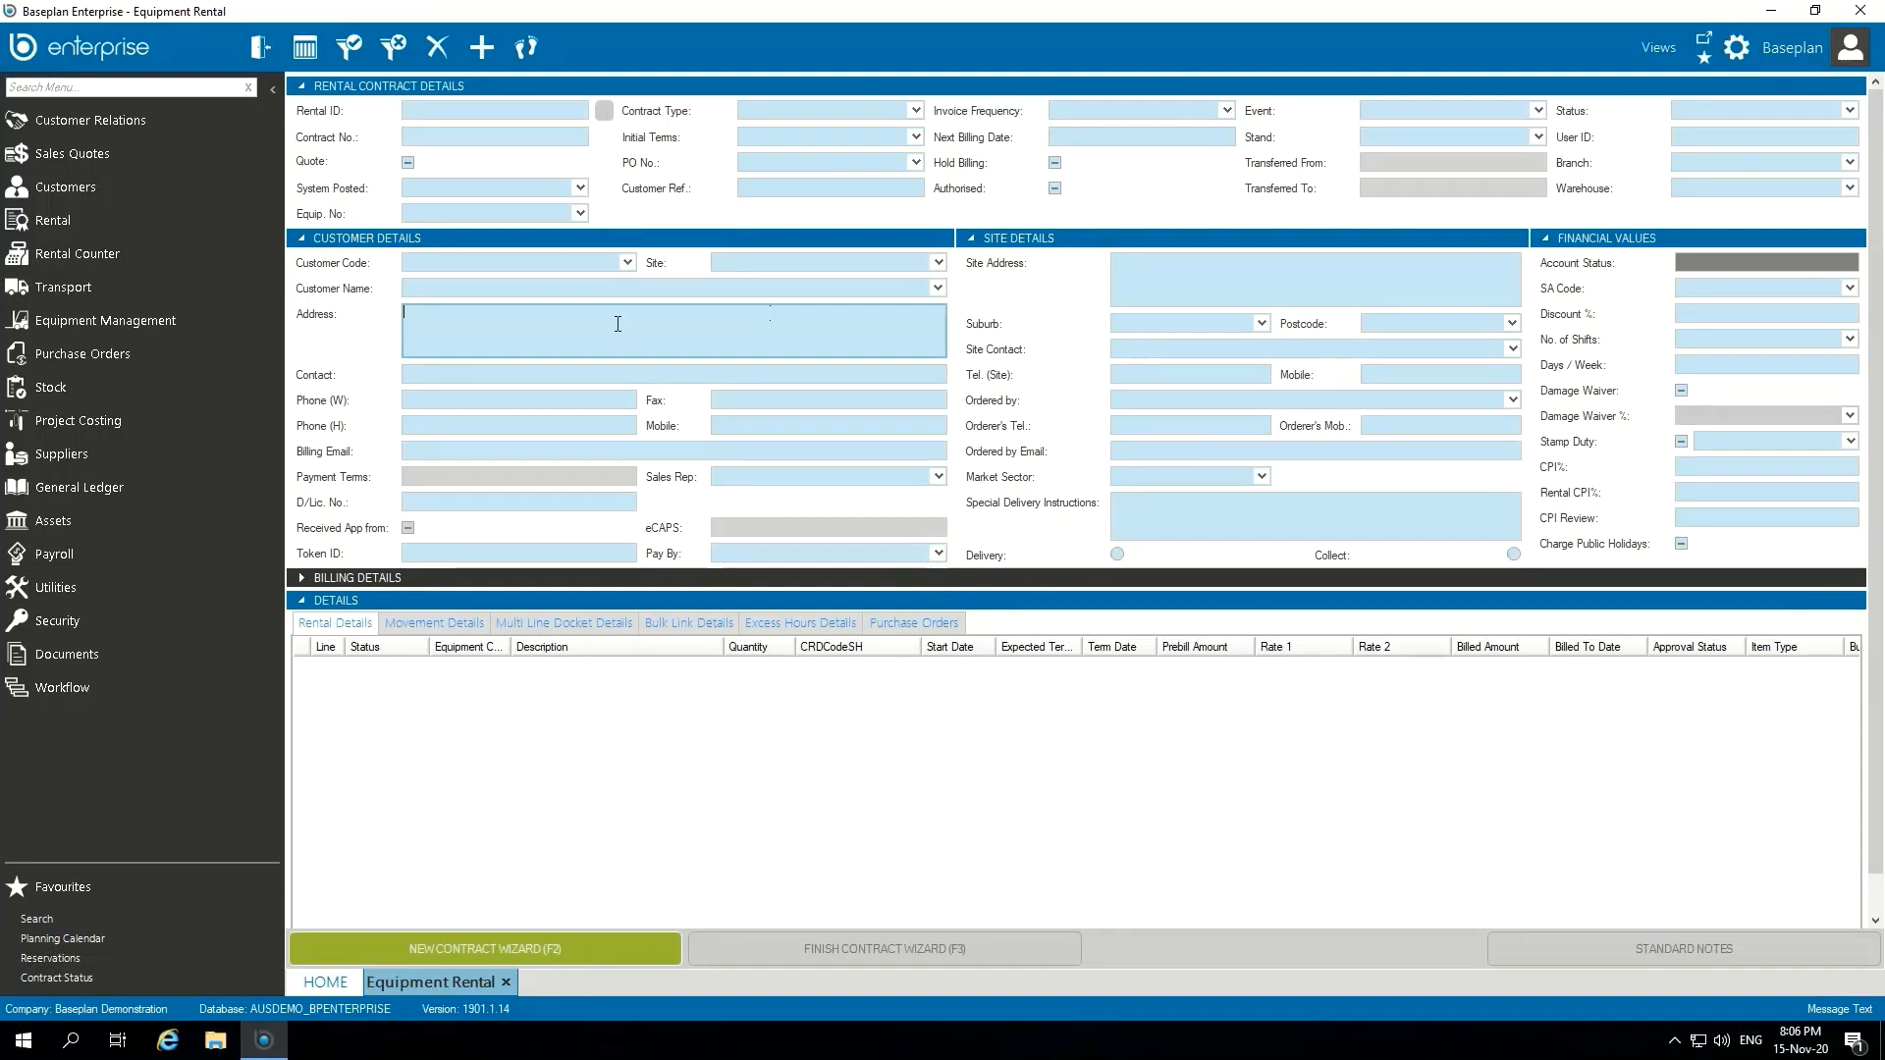
click(161, 316)
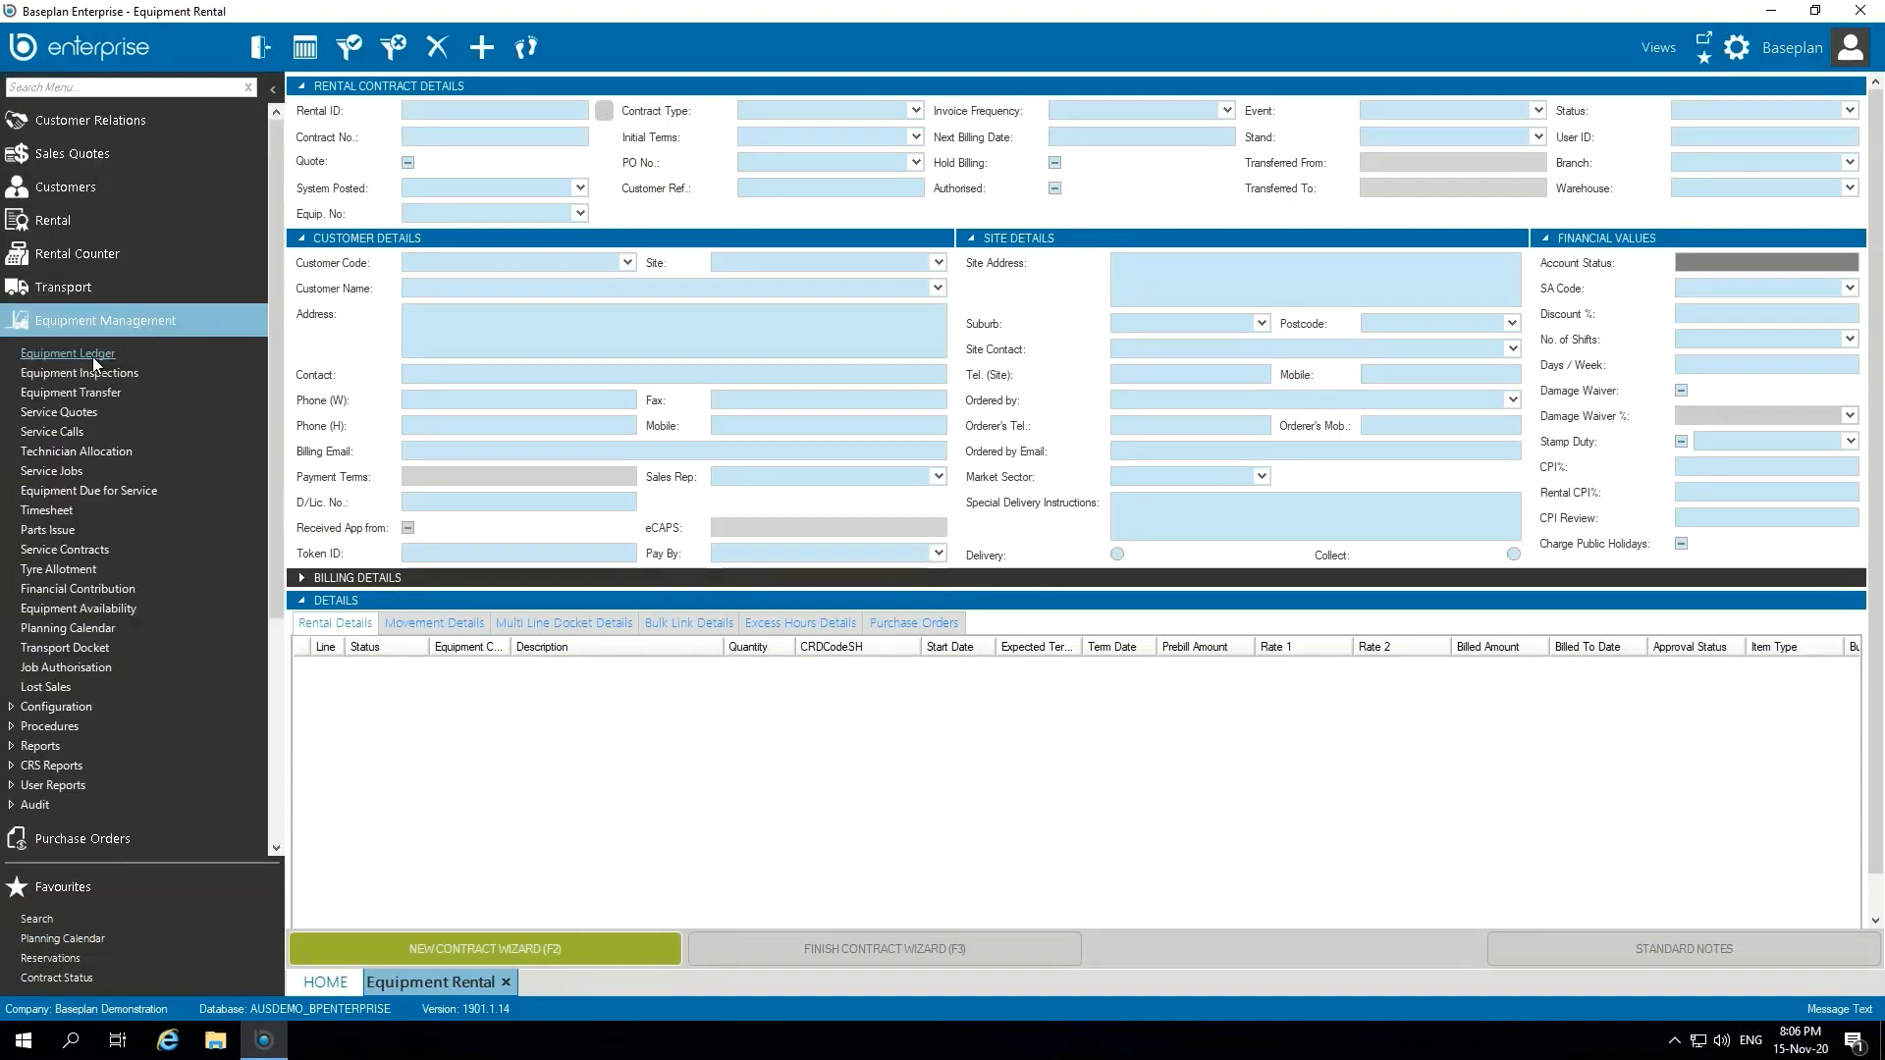
click(93, 354)
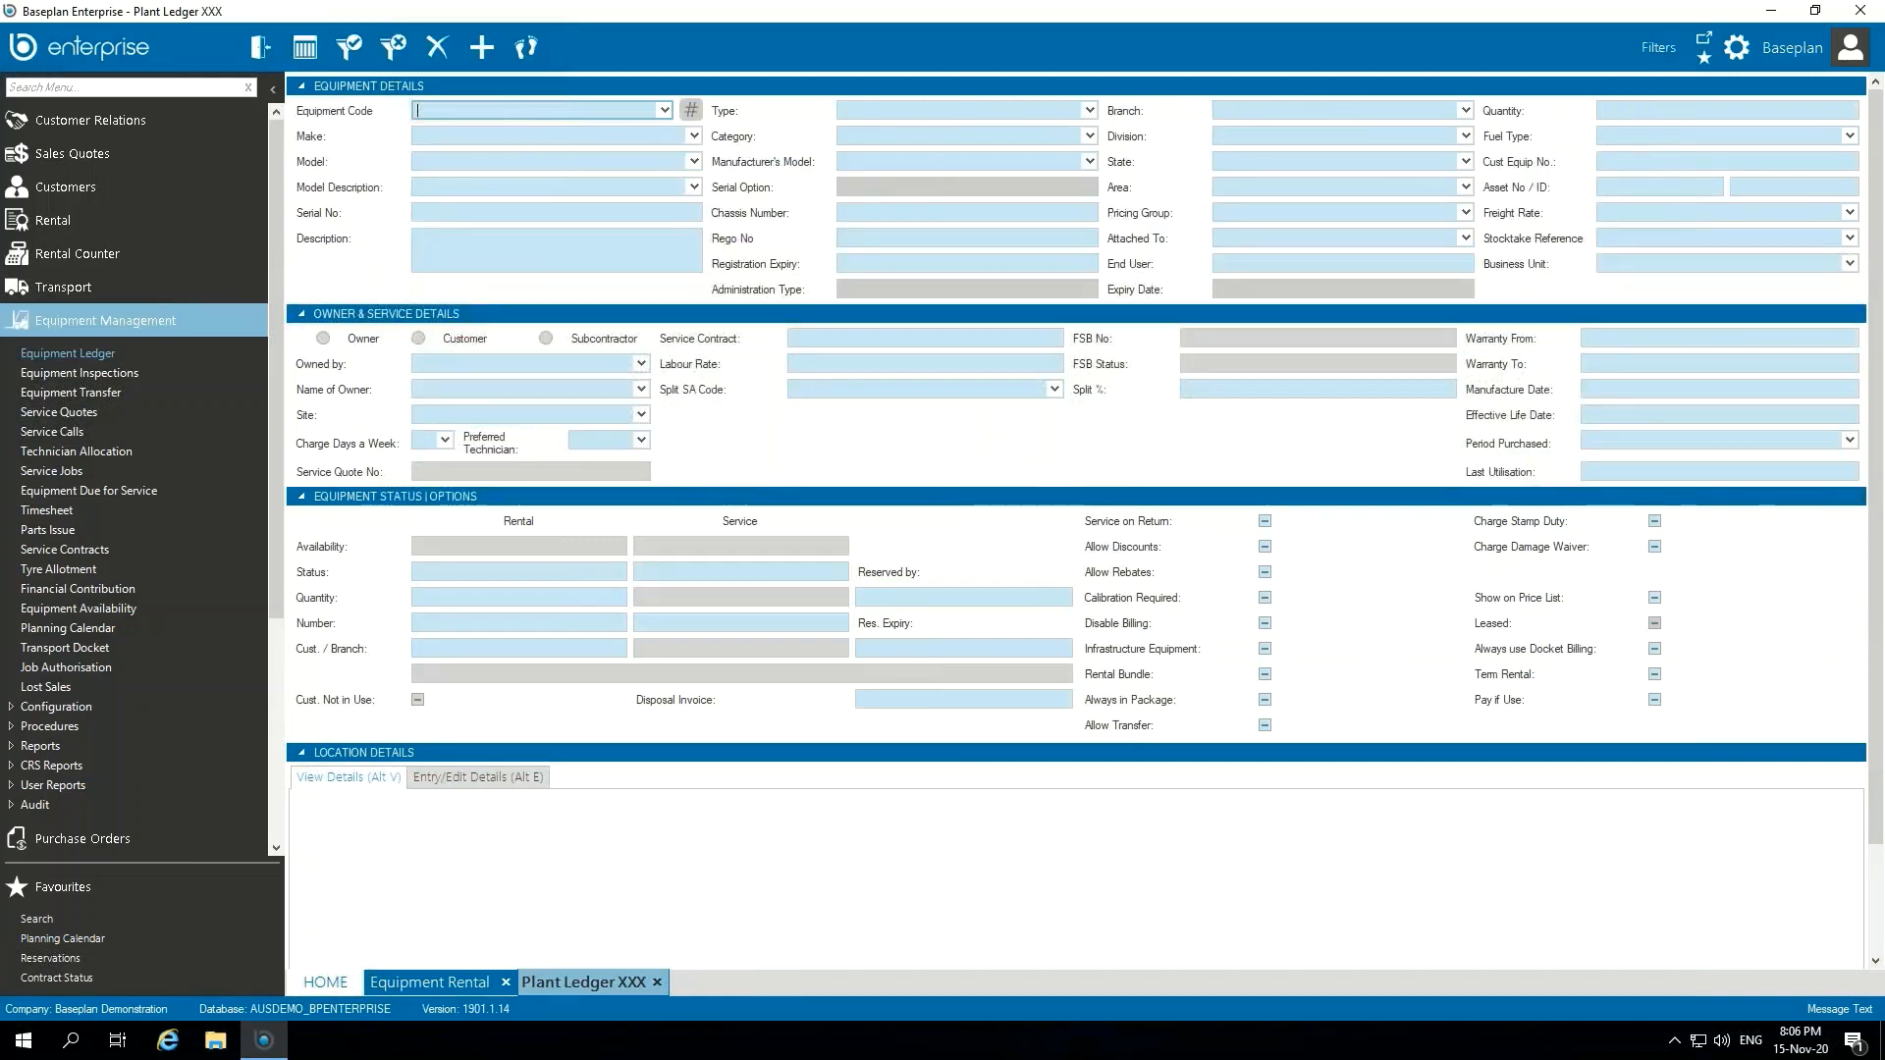
Step: Look up the equipment record X19SCISSOR by its equipment code
text(XS)
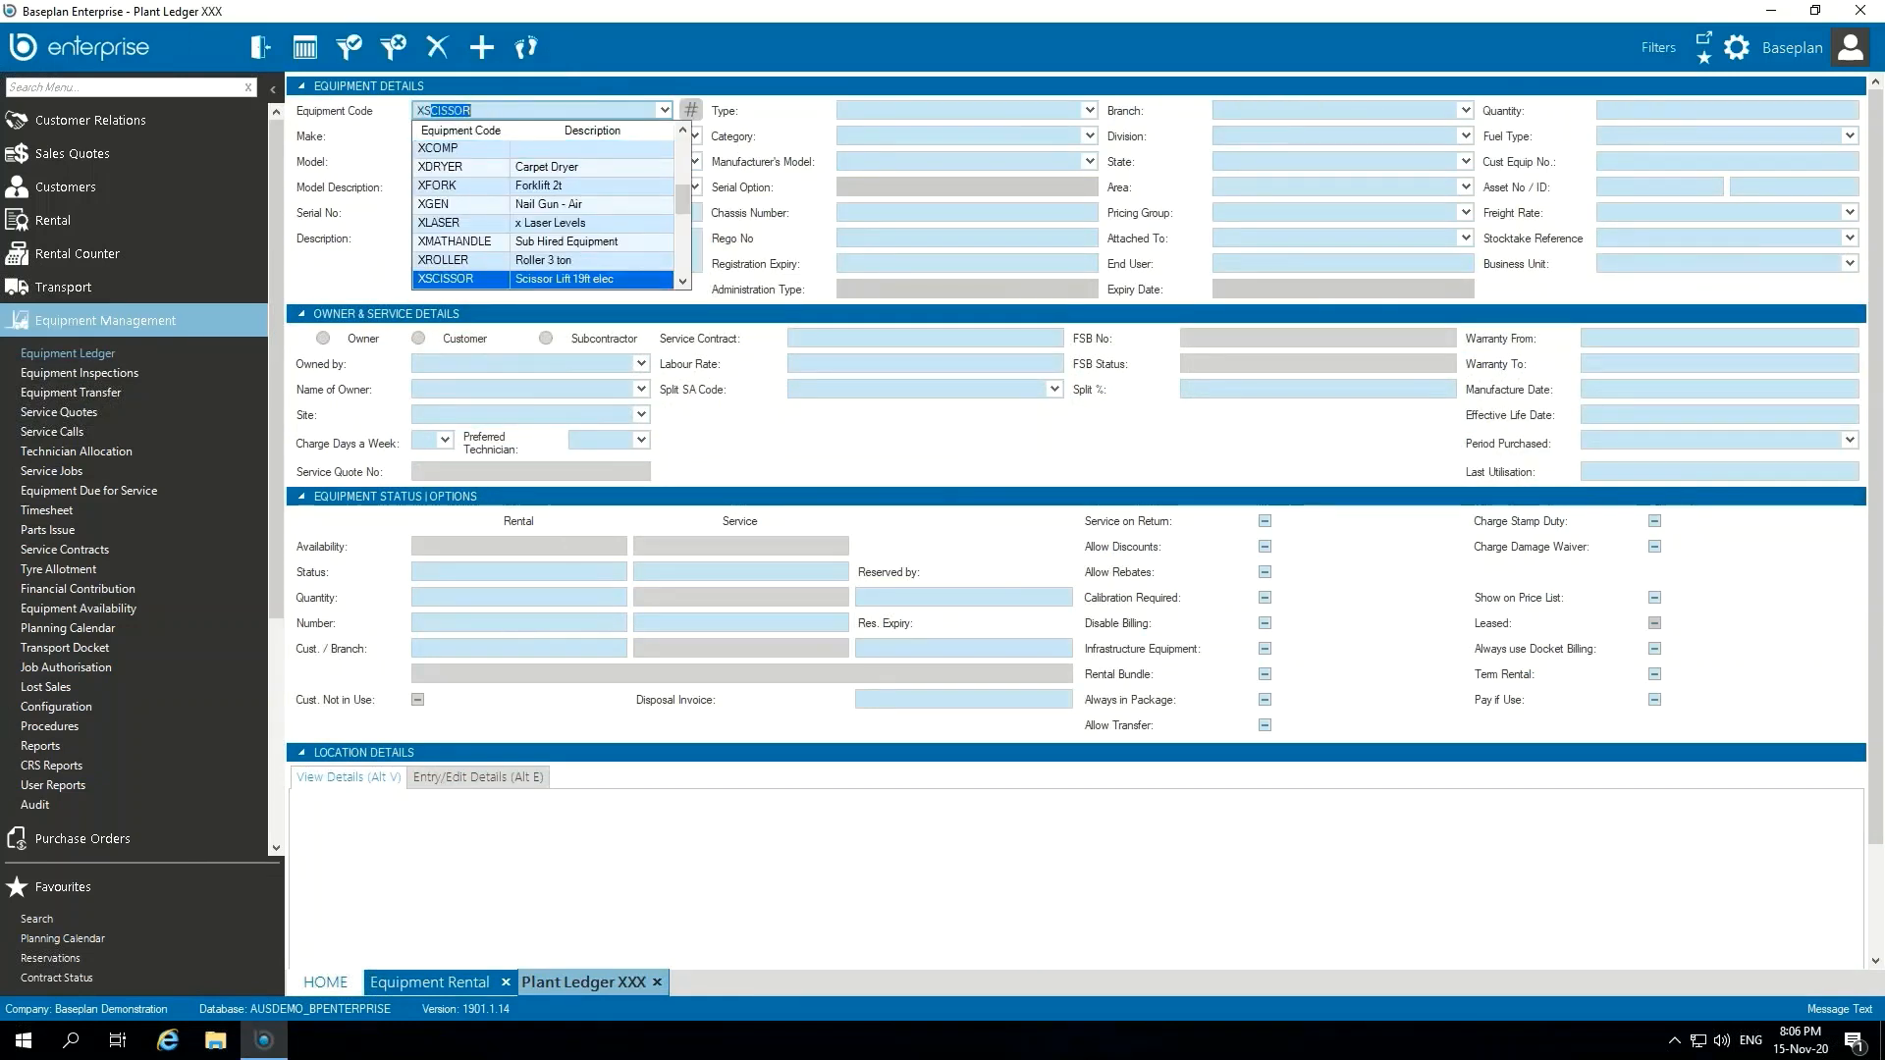
key(BackSpace)
key(BackSpace)
text(1)
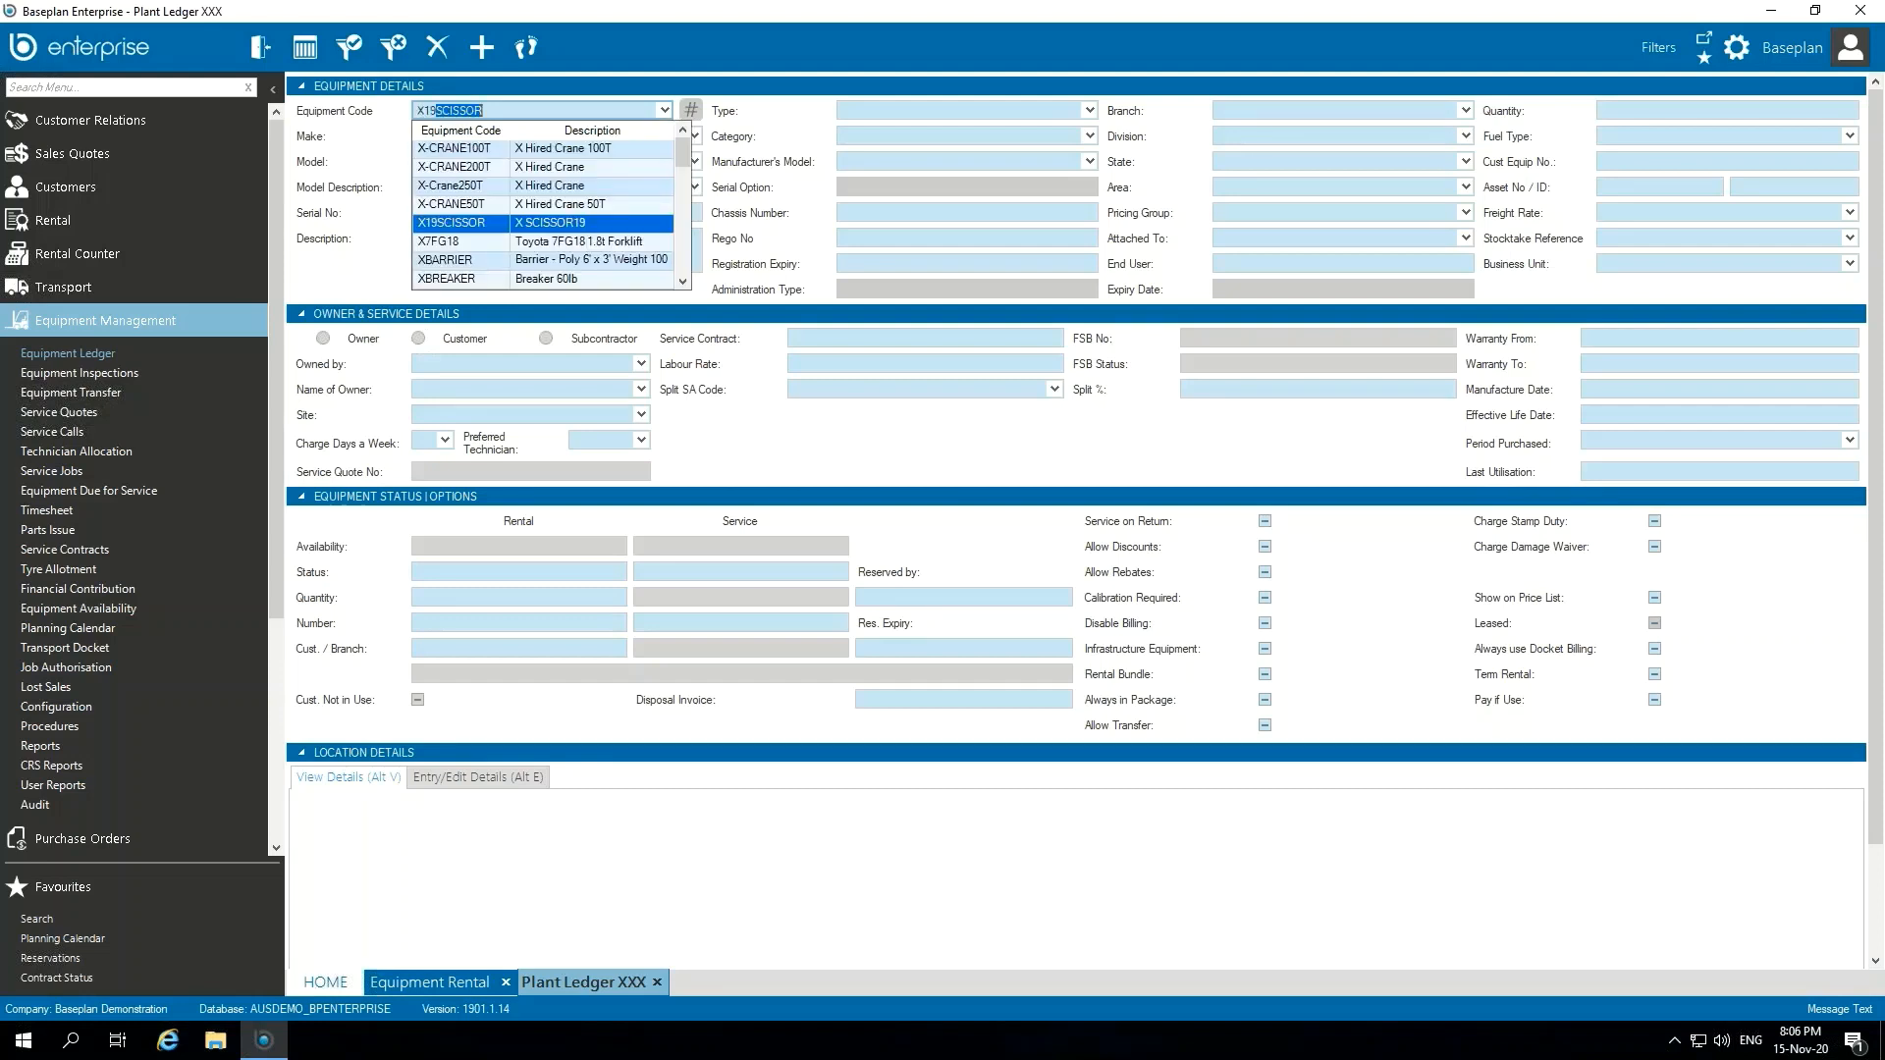
text(9)
key(Return)
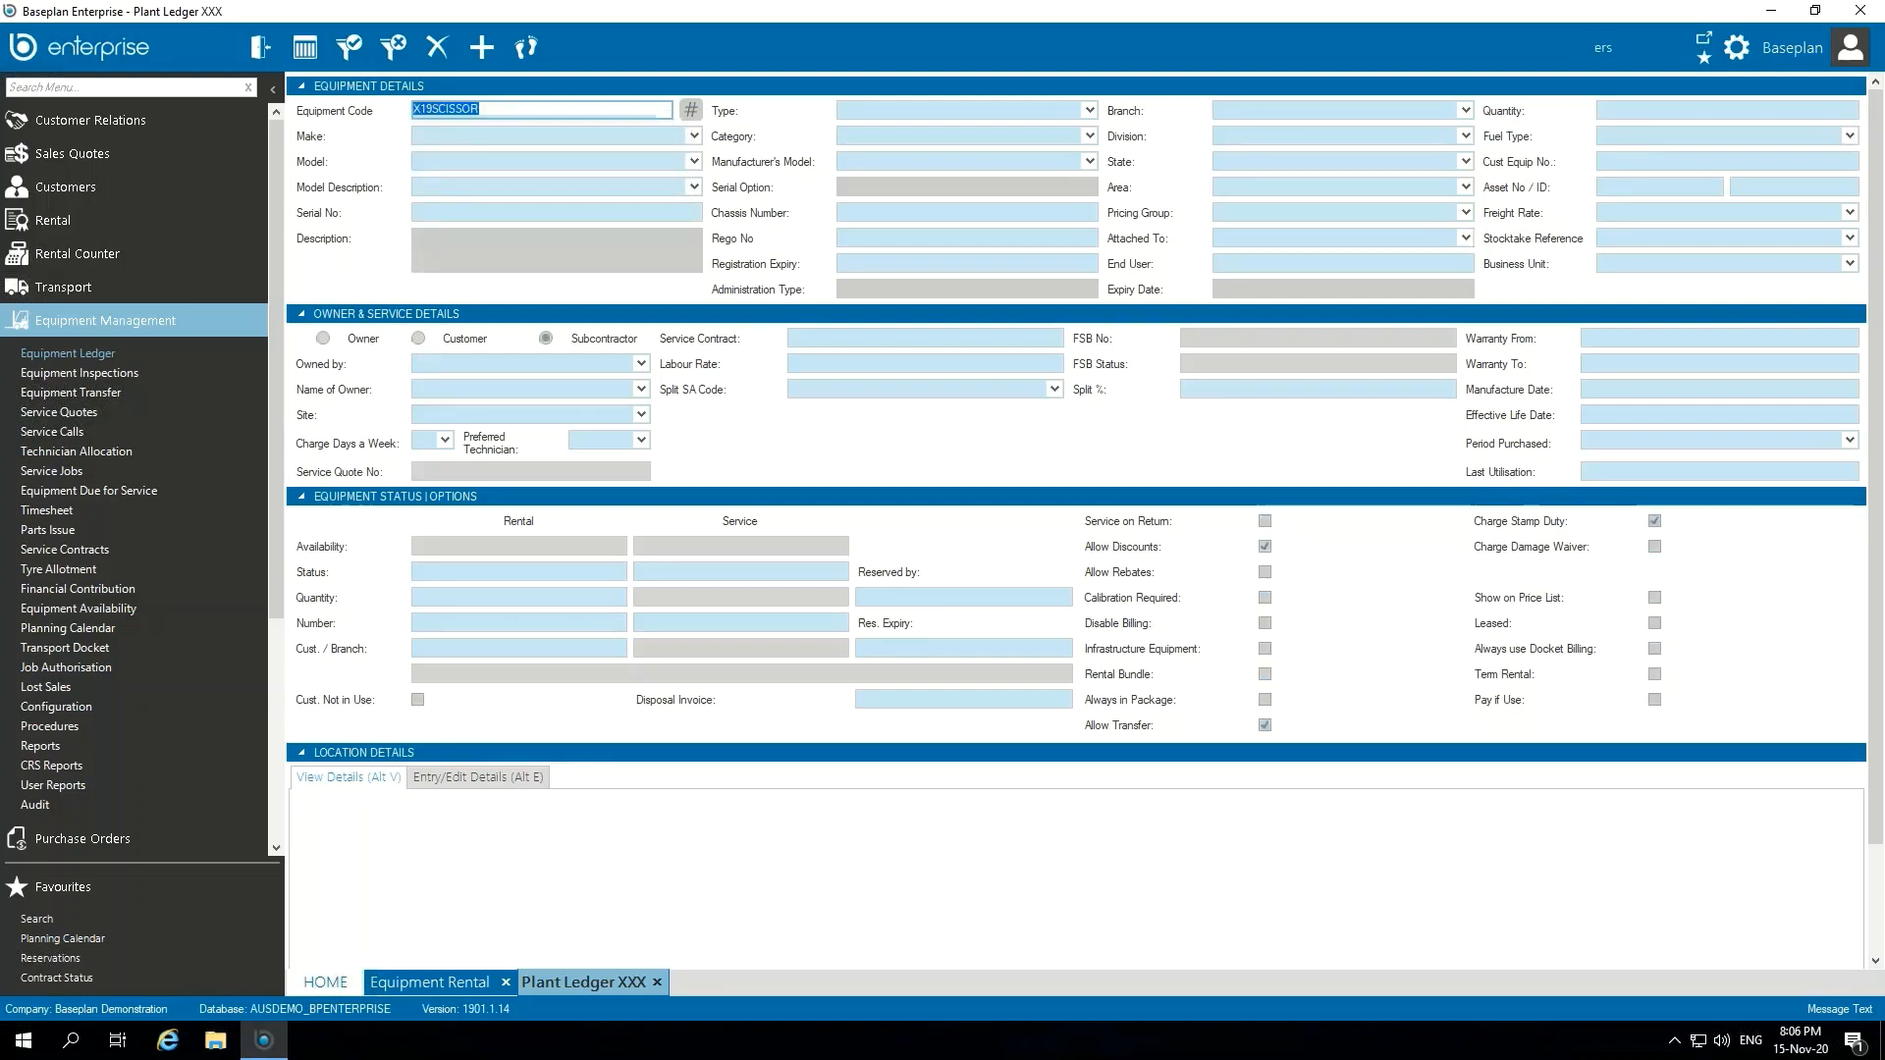
Step: Review the scissor lift record's category, type, make, model, model description and description
click(890, 133)
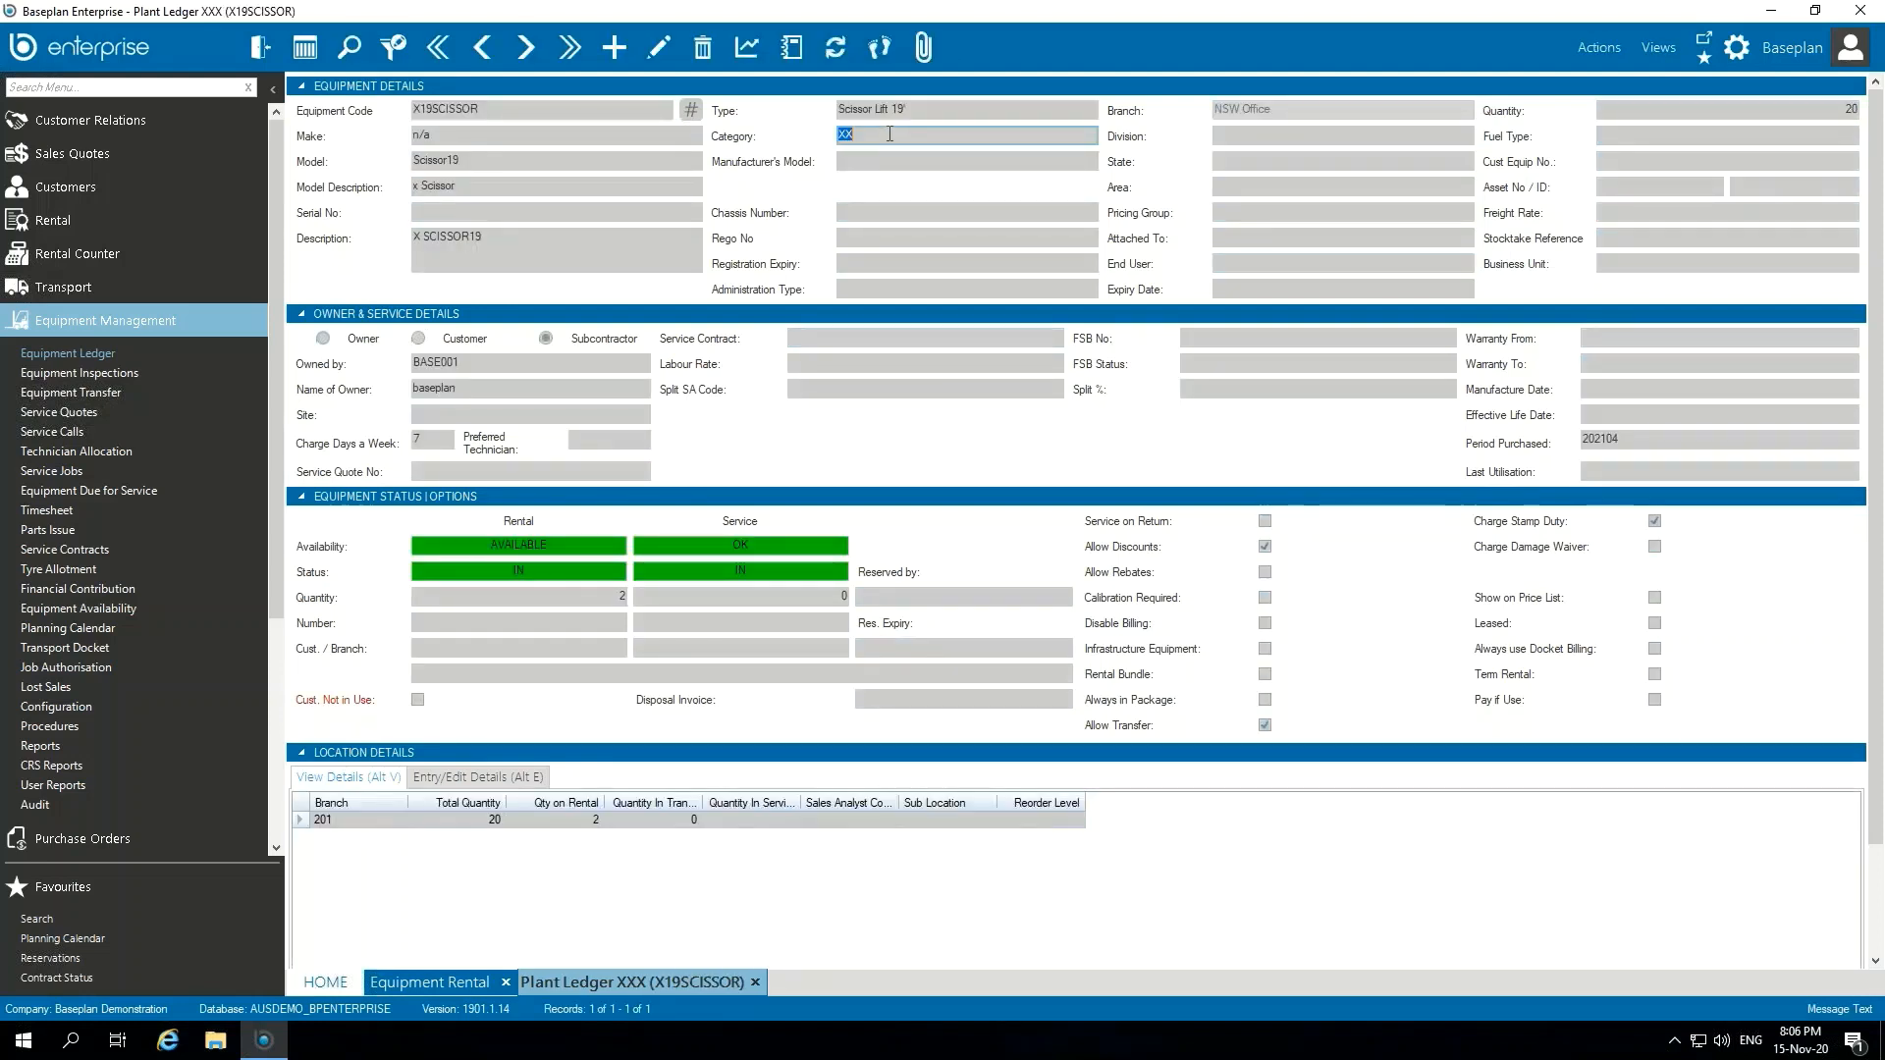
click(935, 110)
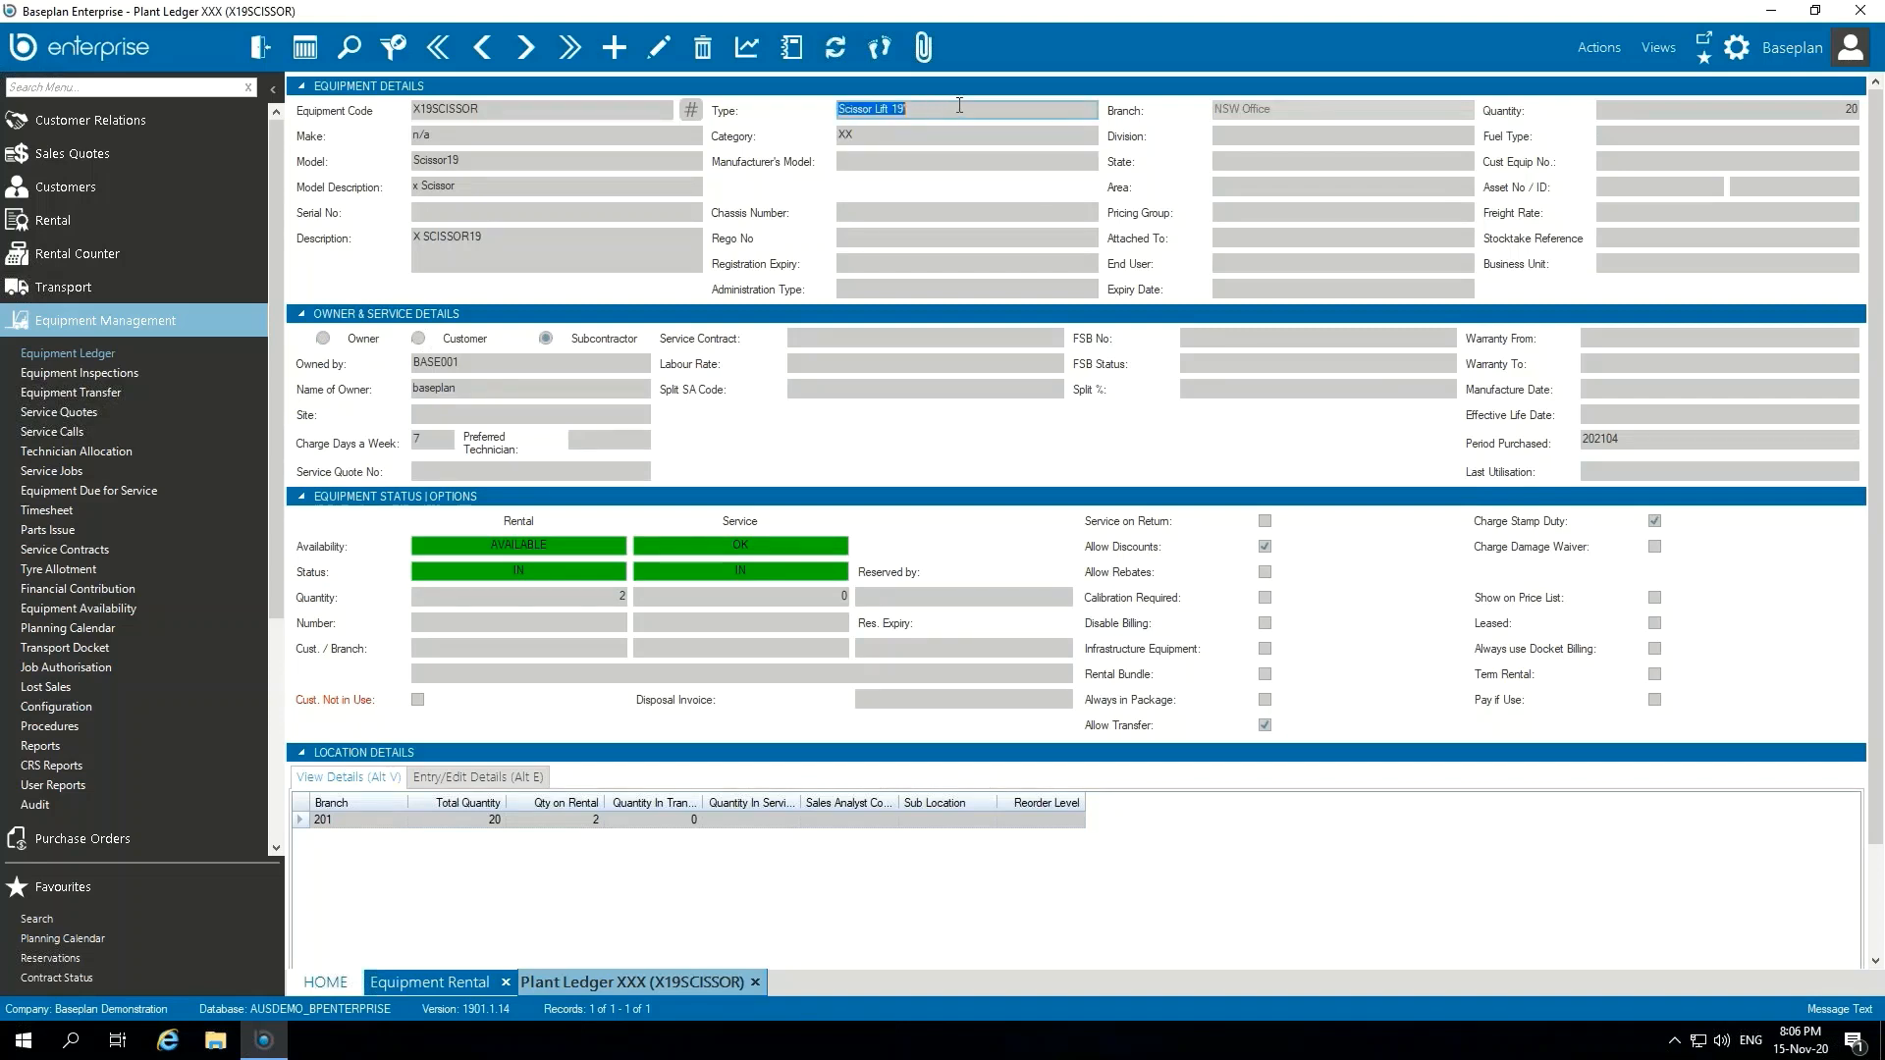
click(972, 108)
click(485, 135)
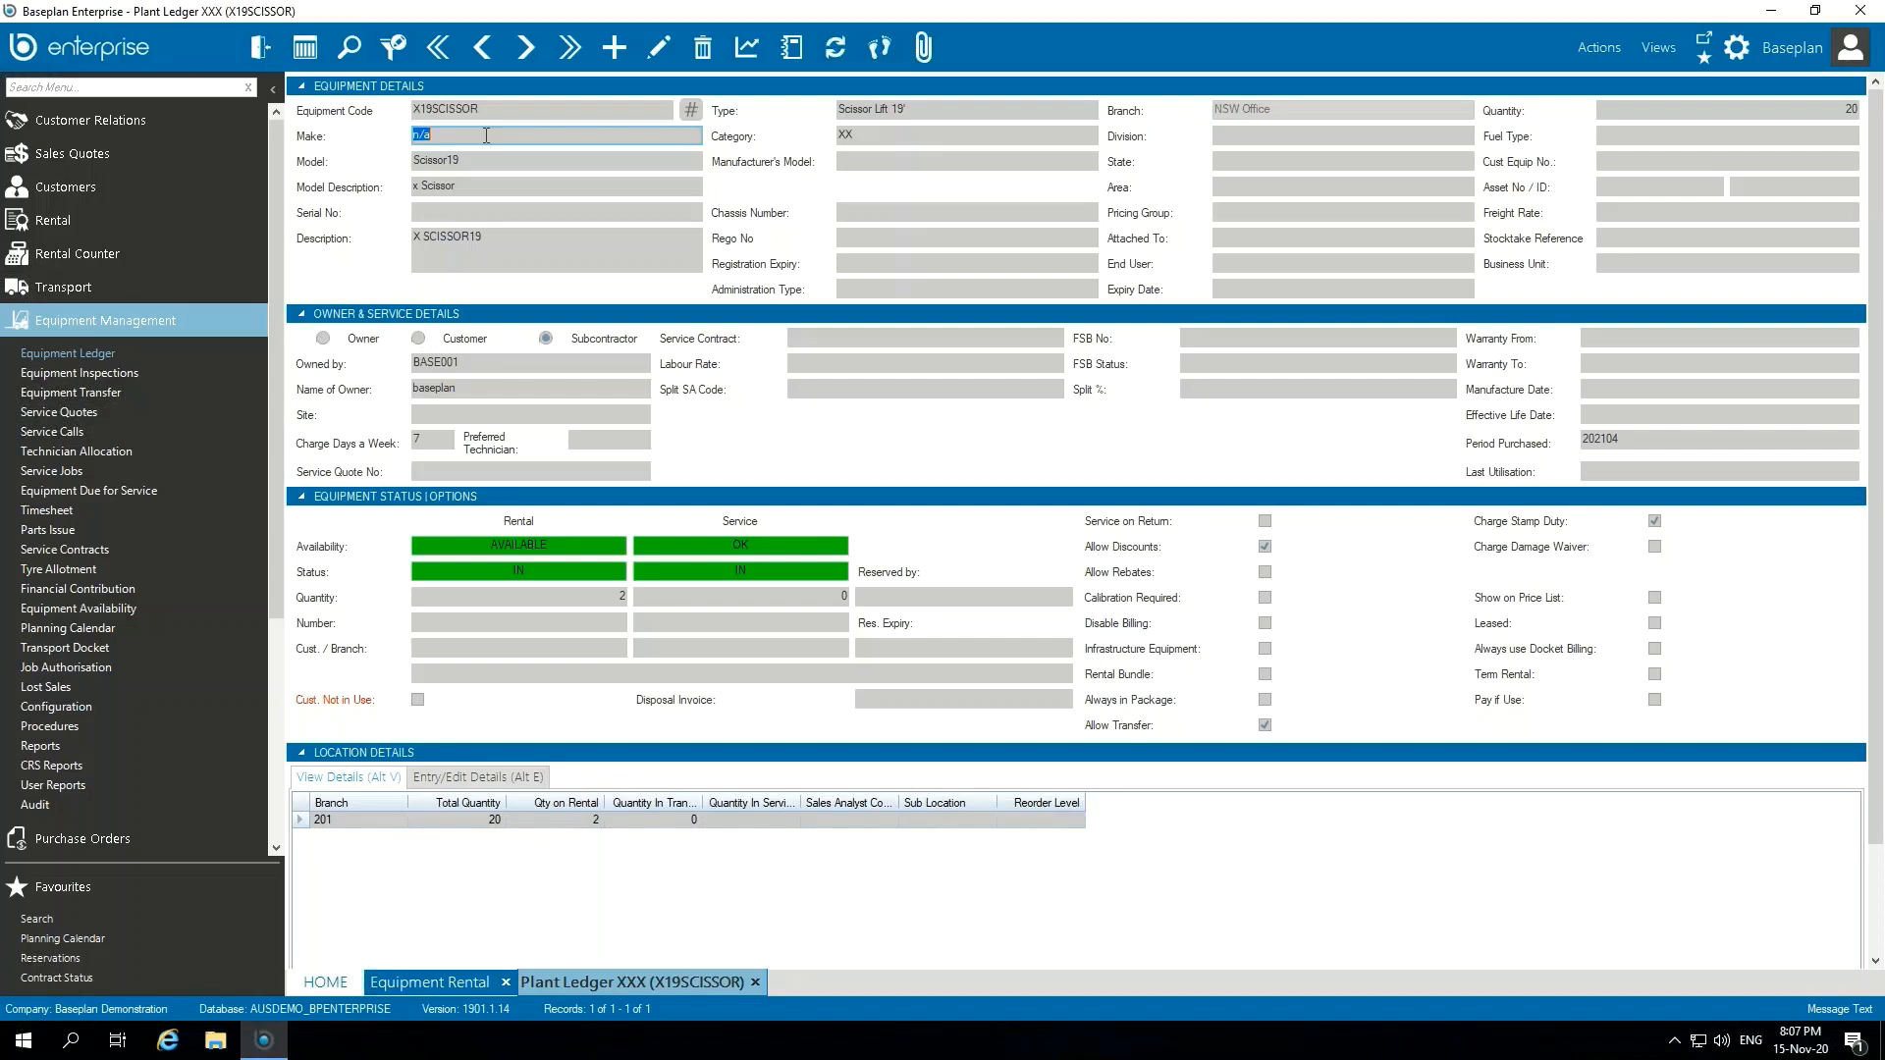
click(496, 167)
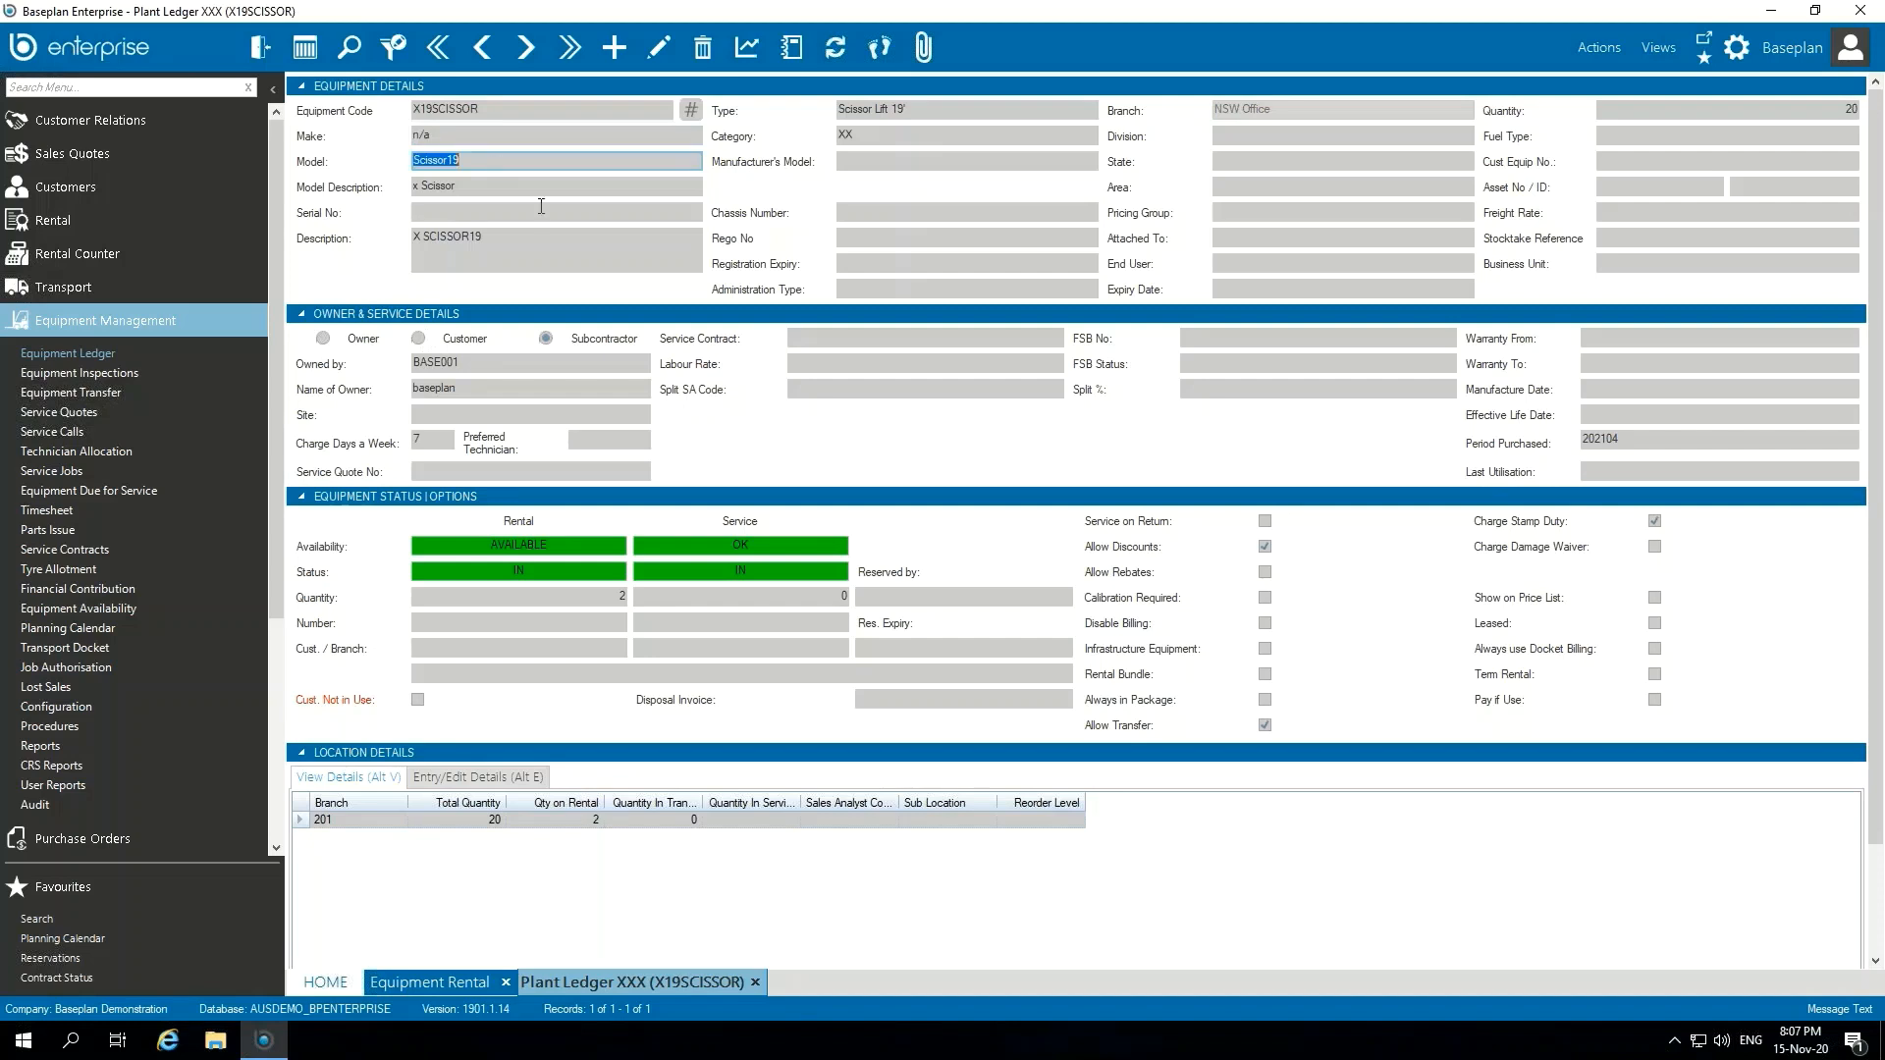
click(543, 181)
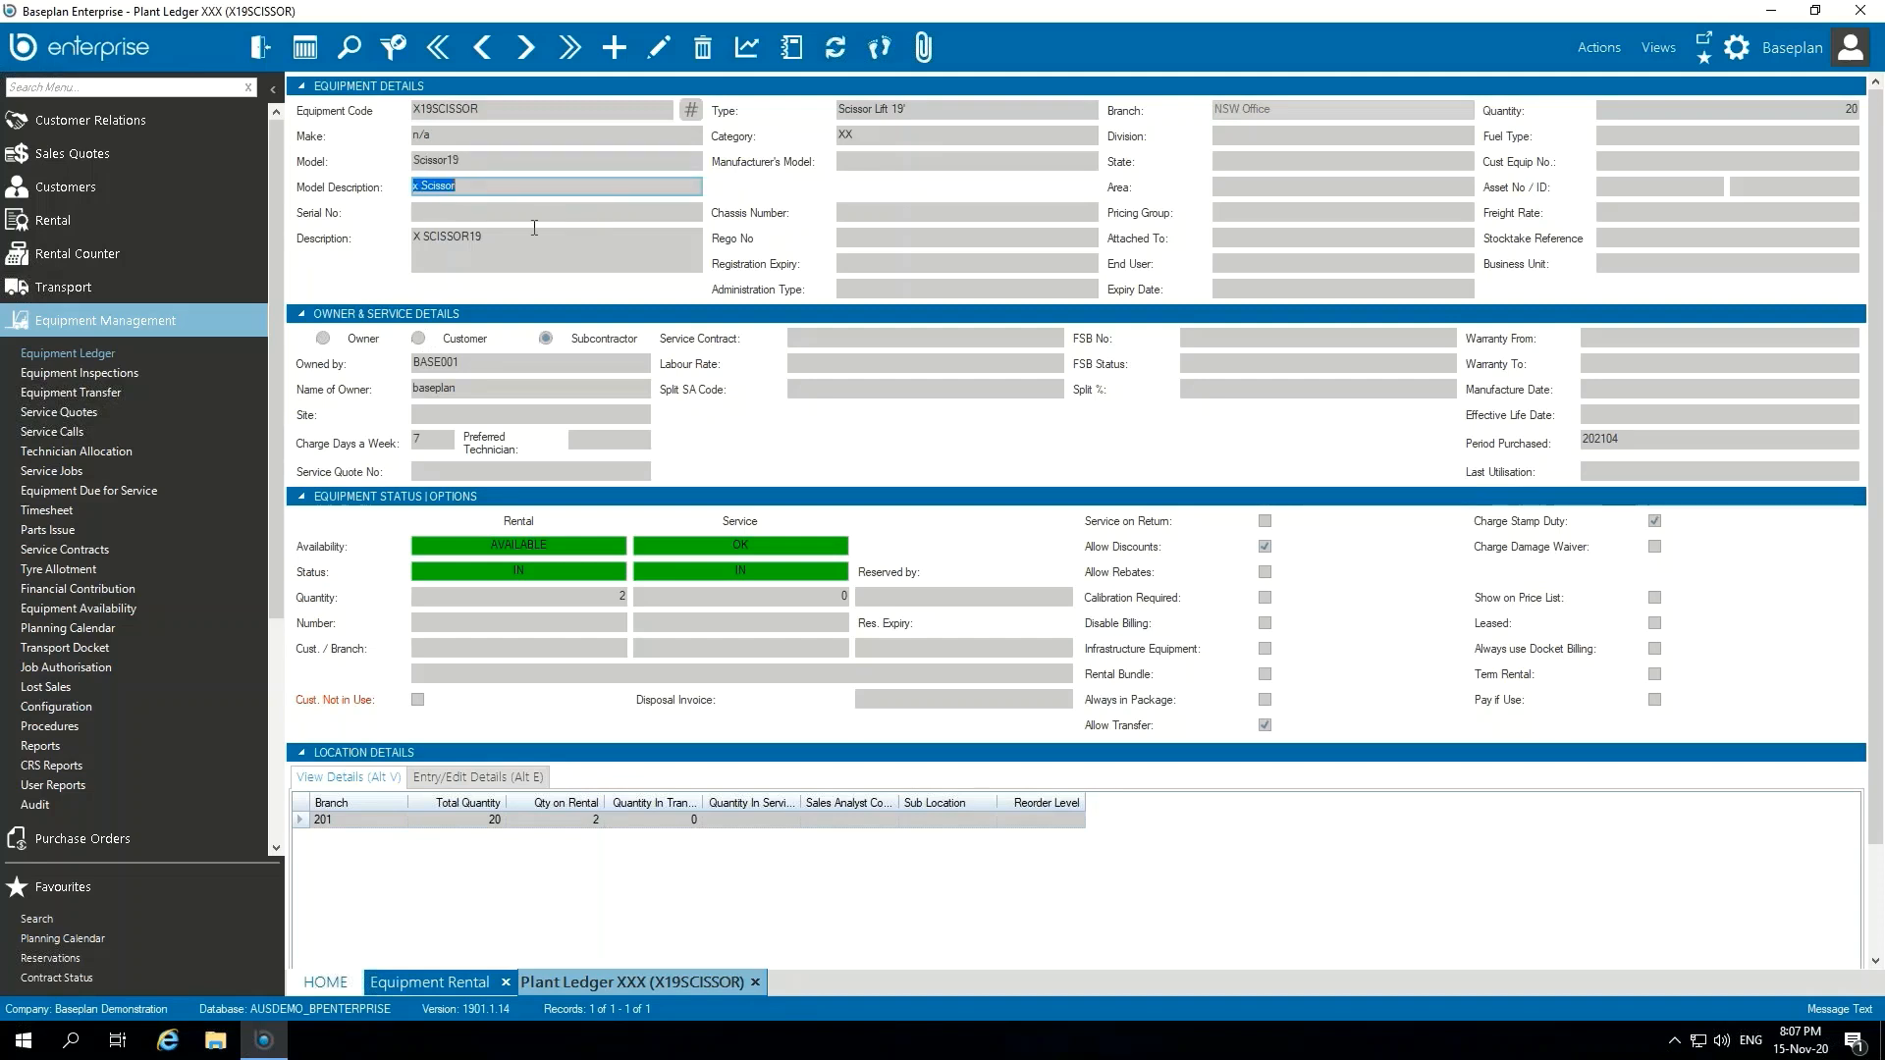
click(557, 254)
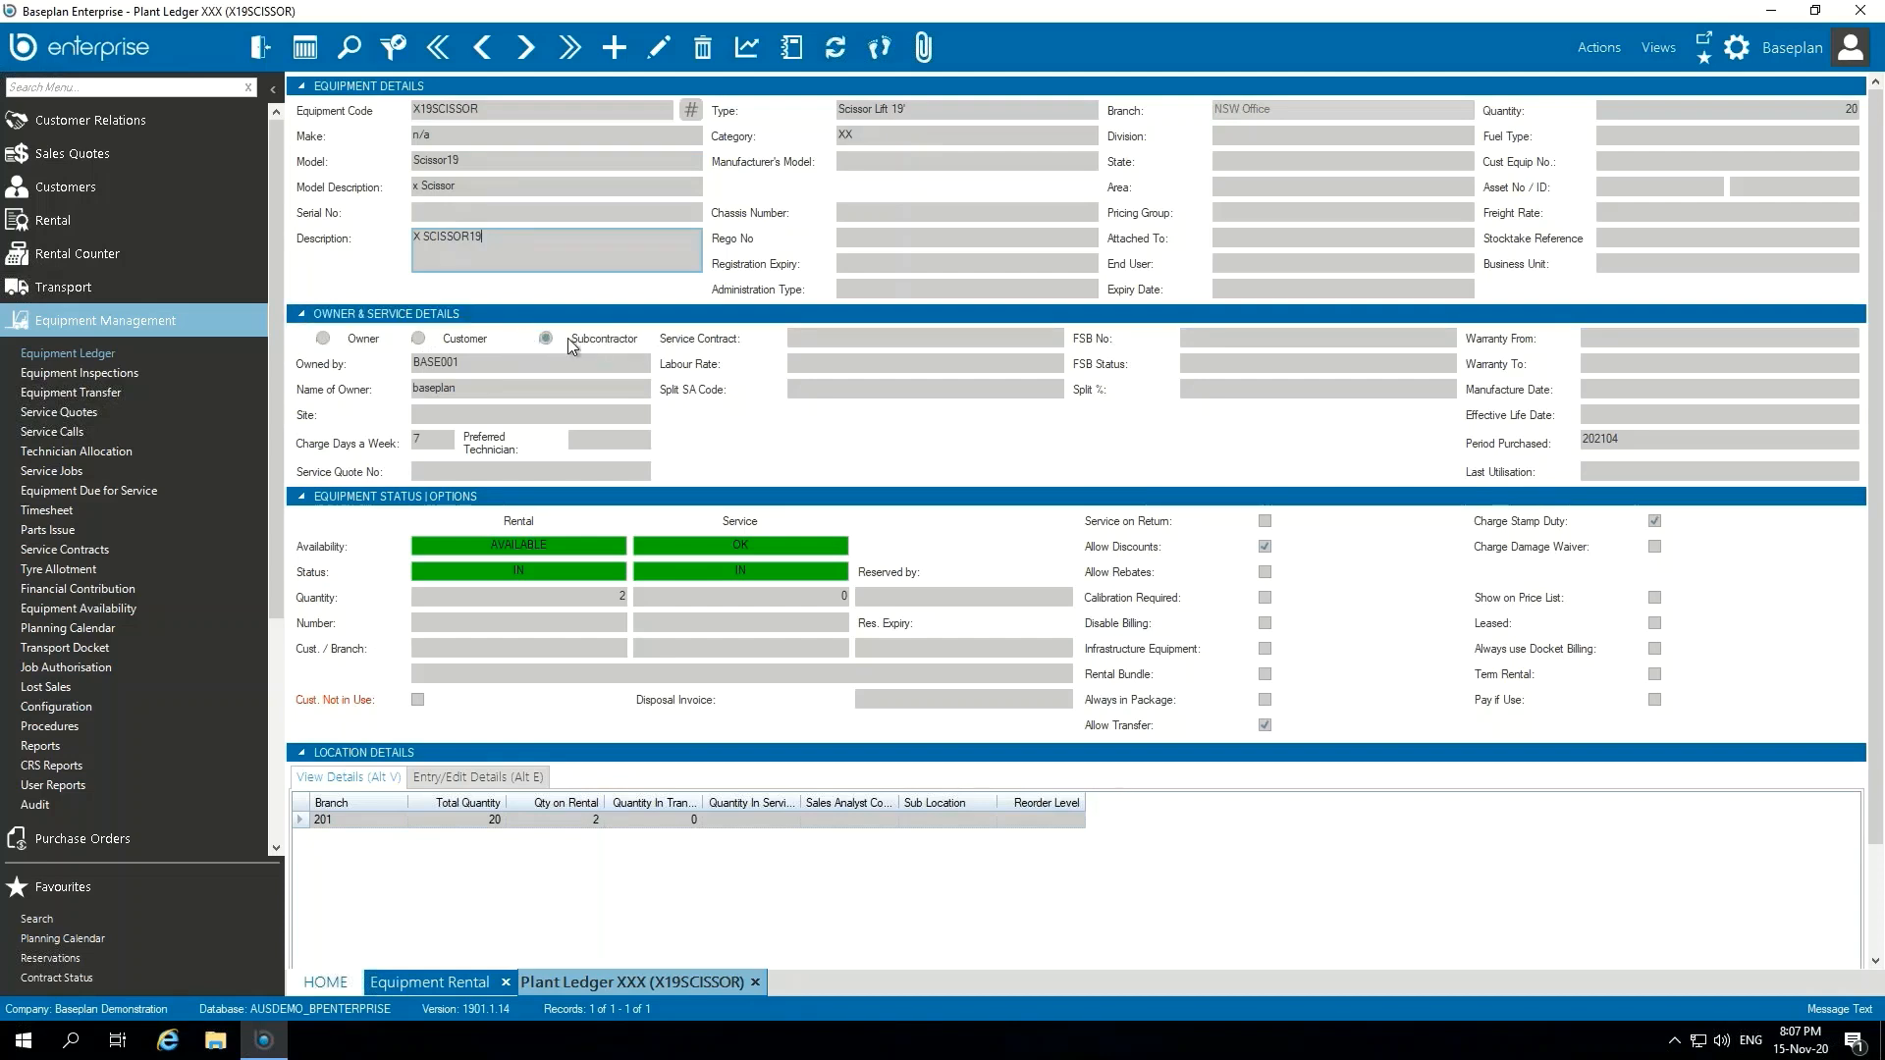
Step: Examine the record's owner details and the branch's total quantity and quantity on rental
click(503, 367)
click(482, 387)
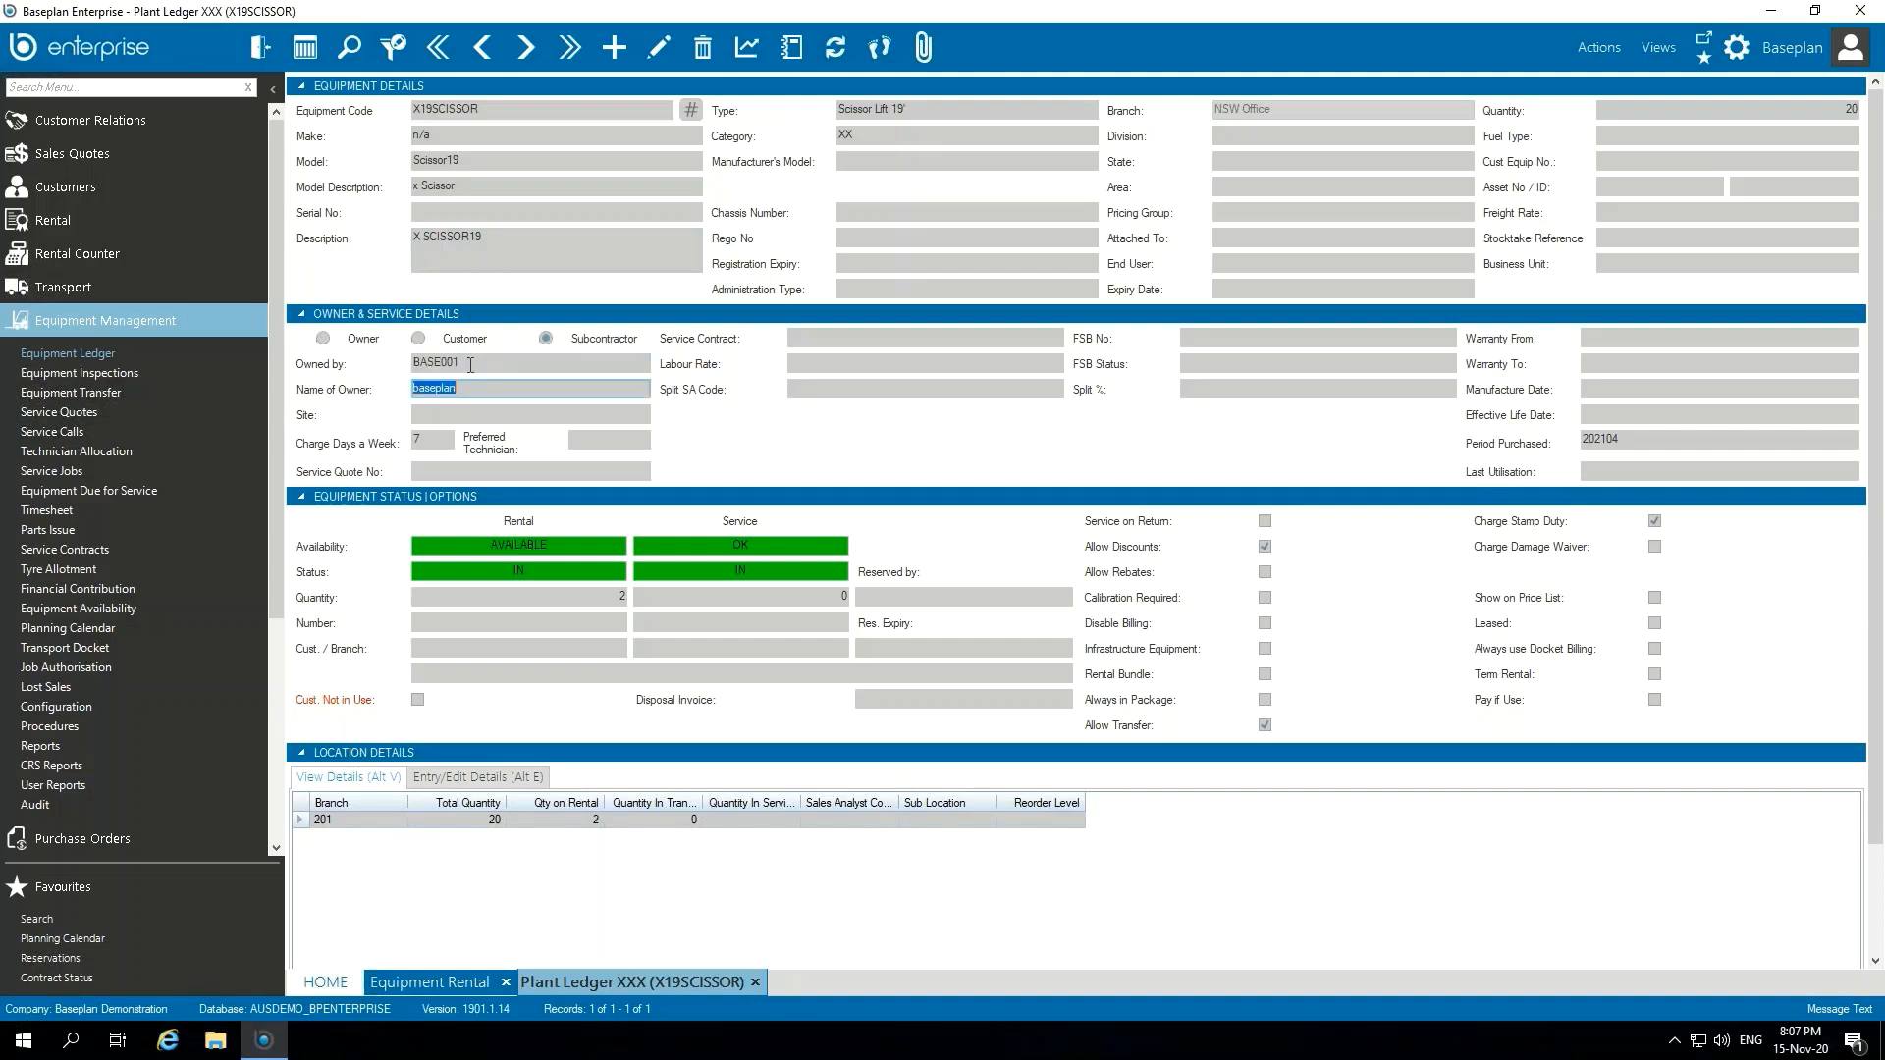
click(488, 370)
click(575, 388)
click(578, 390)
click(475, 820)
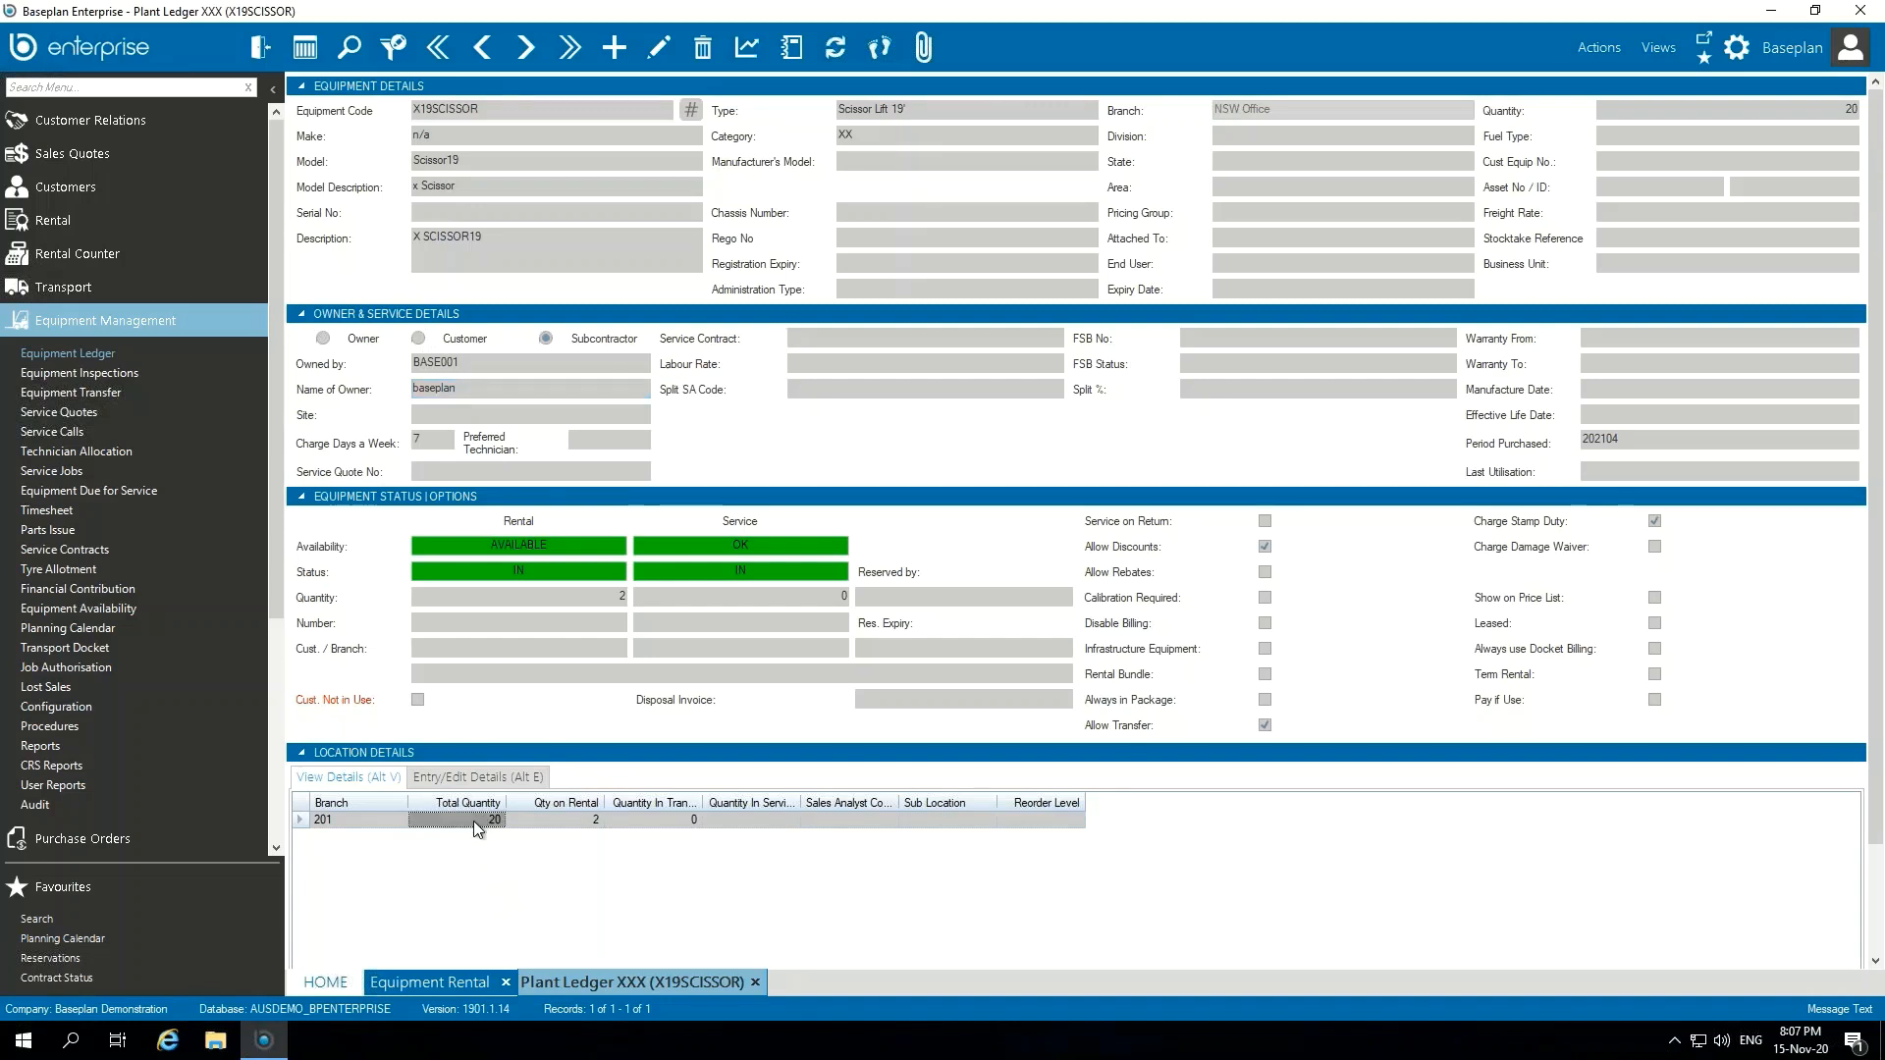
click(565, 825)
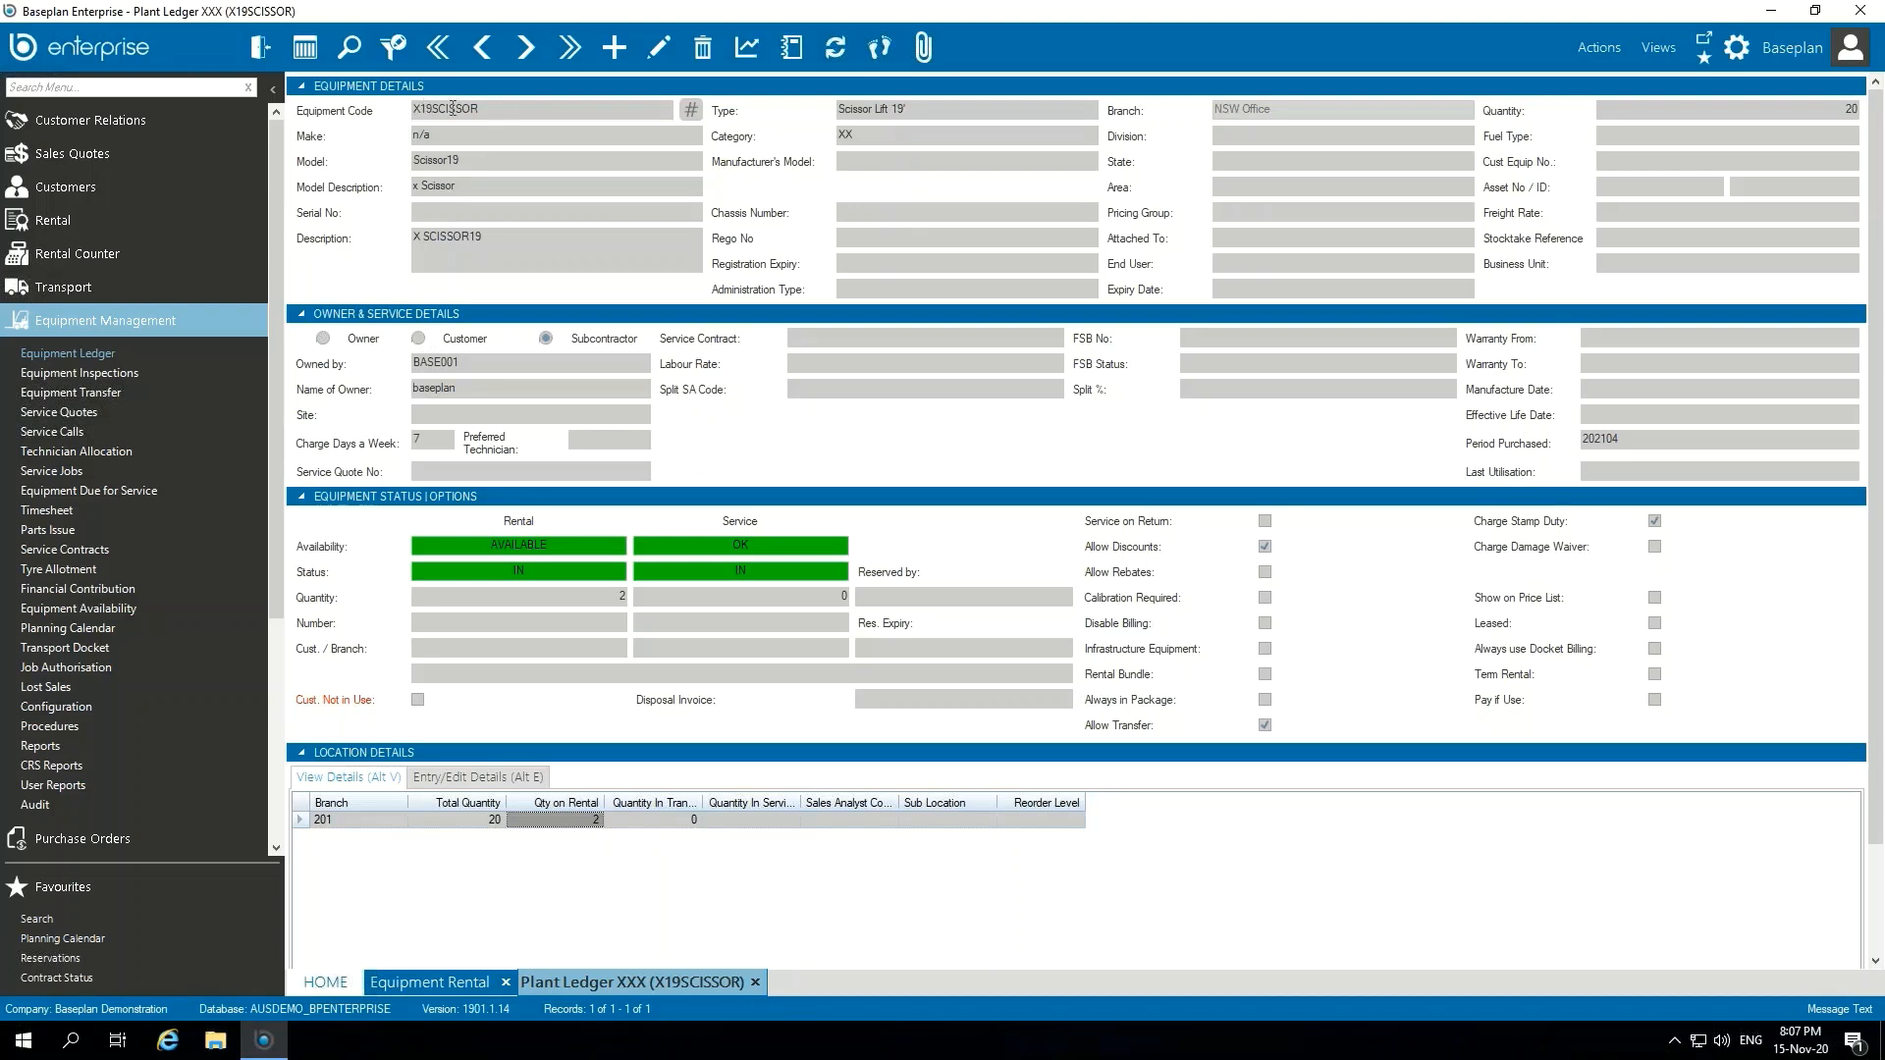
Step: Return to the Equipment Rental screen and start a new rental contract with the contract wizard
click(429, 982)
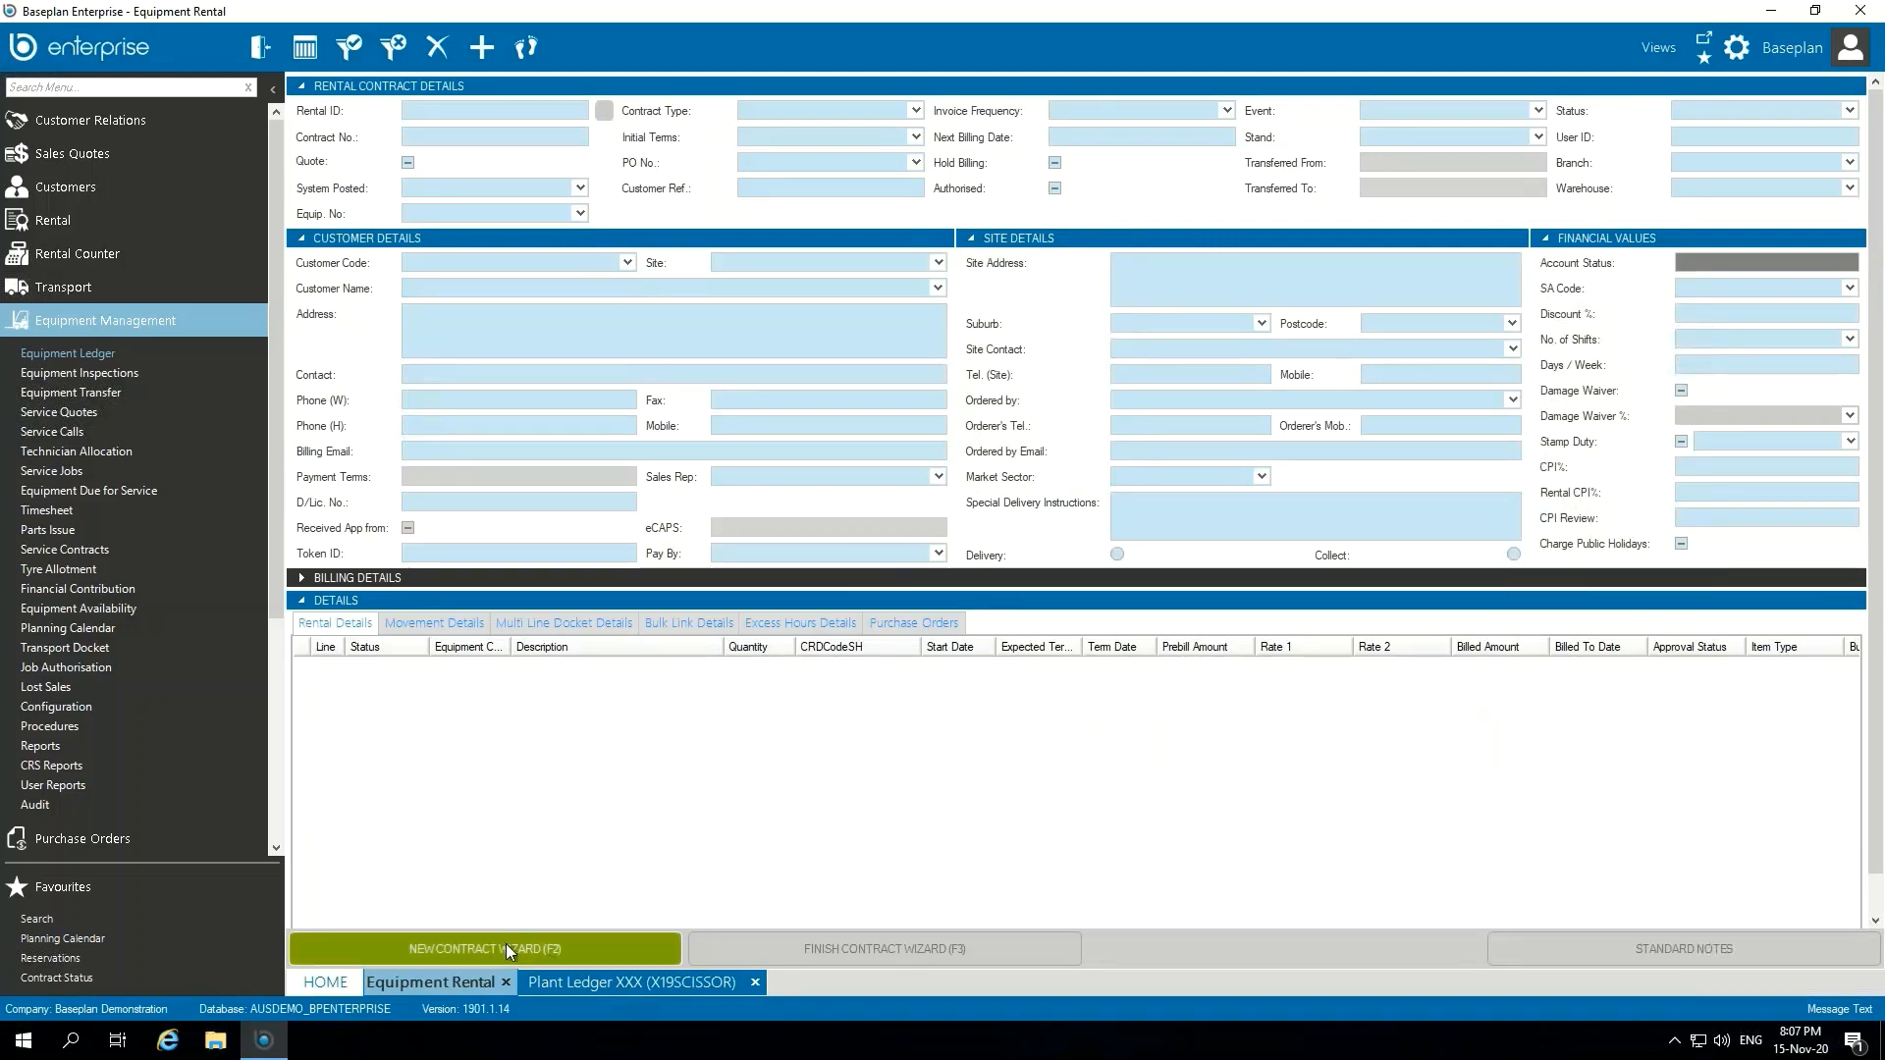
click(507, 946)
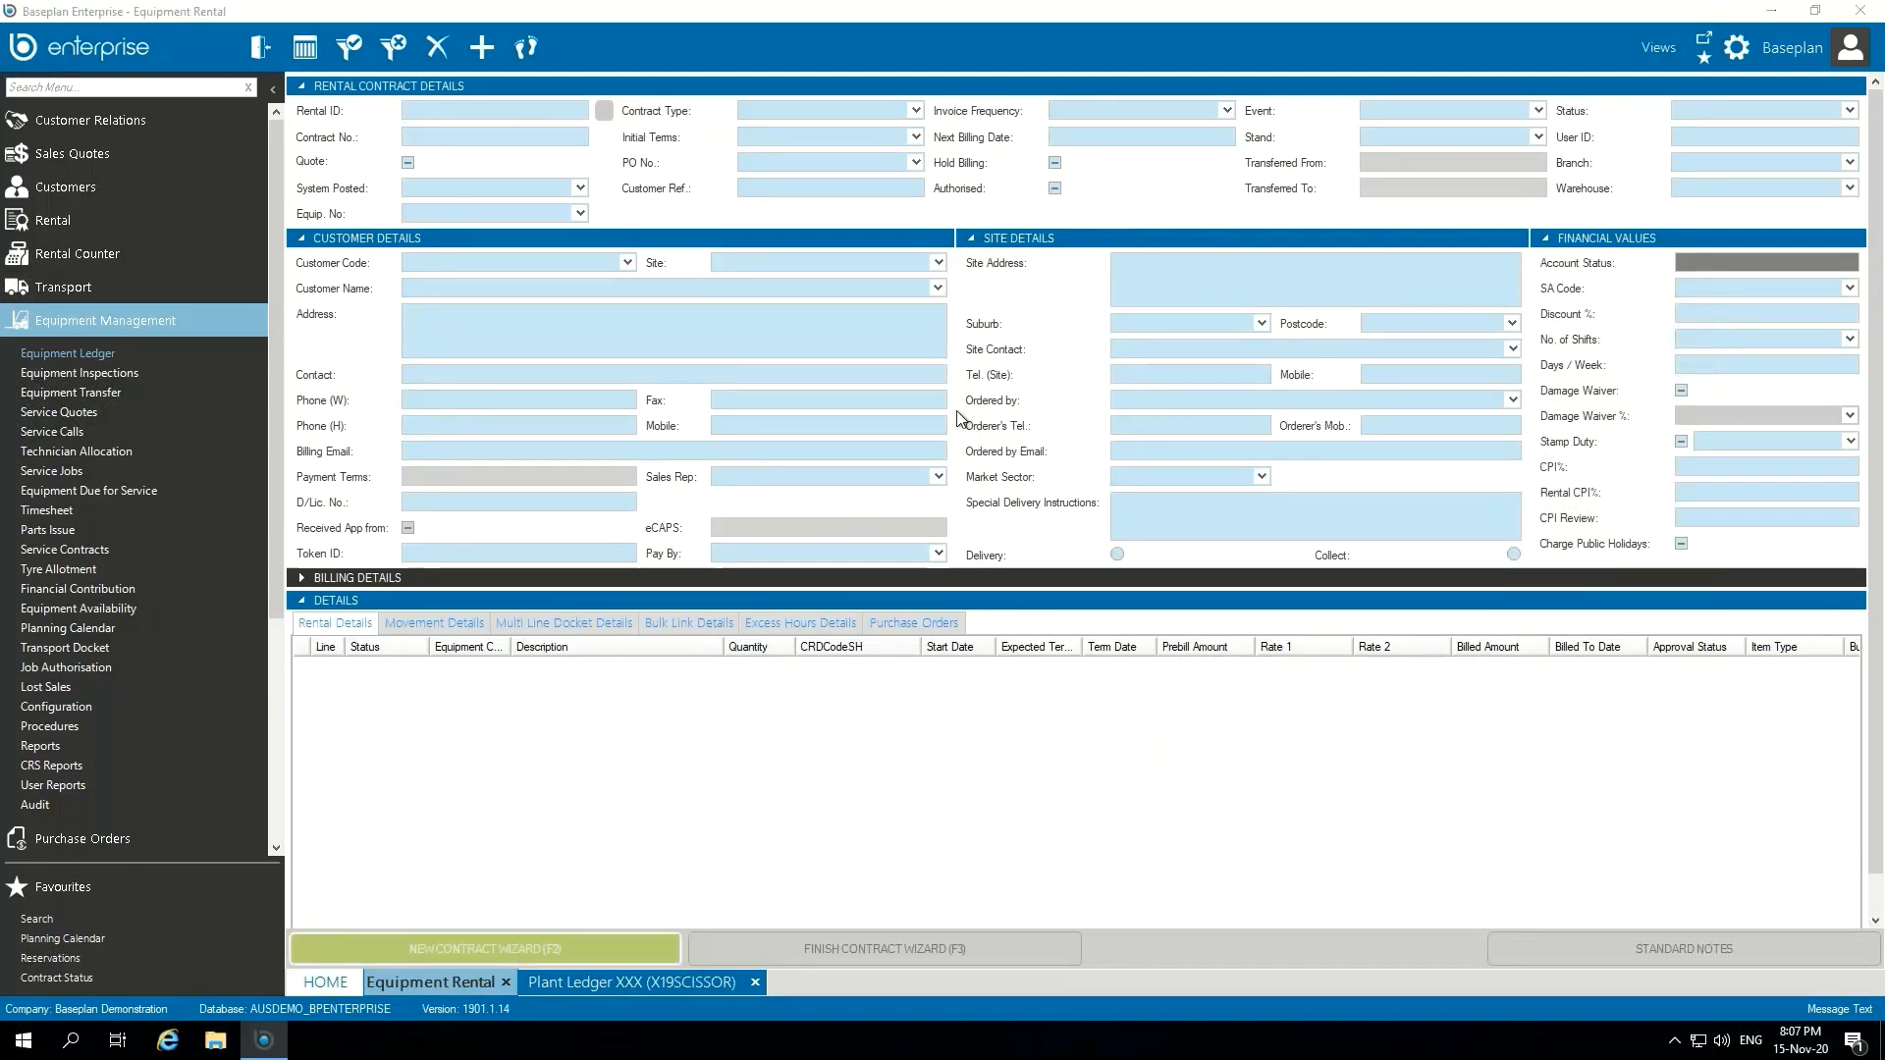
key(Return)
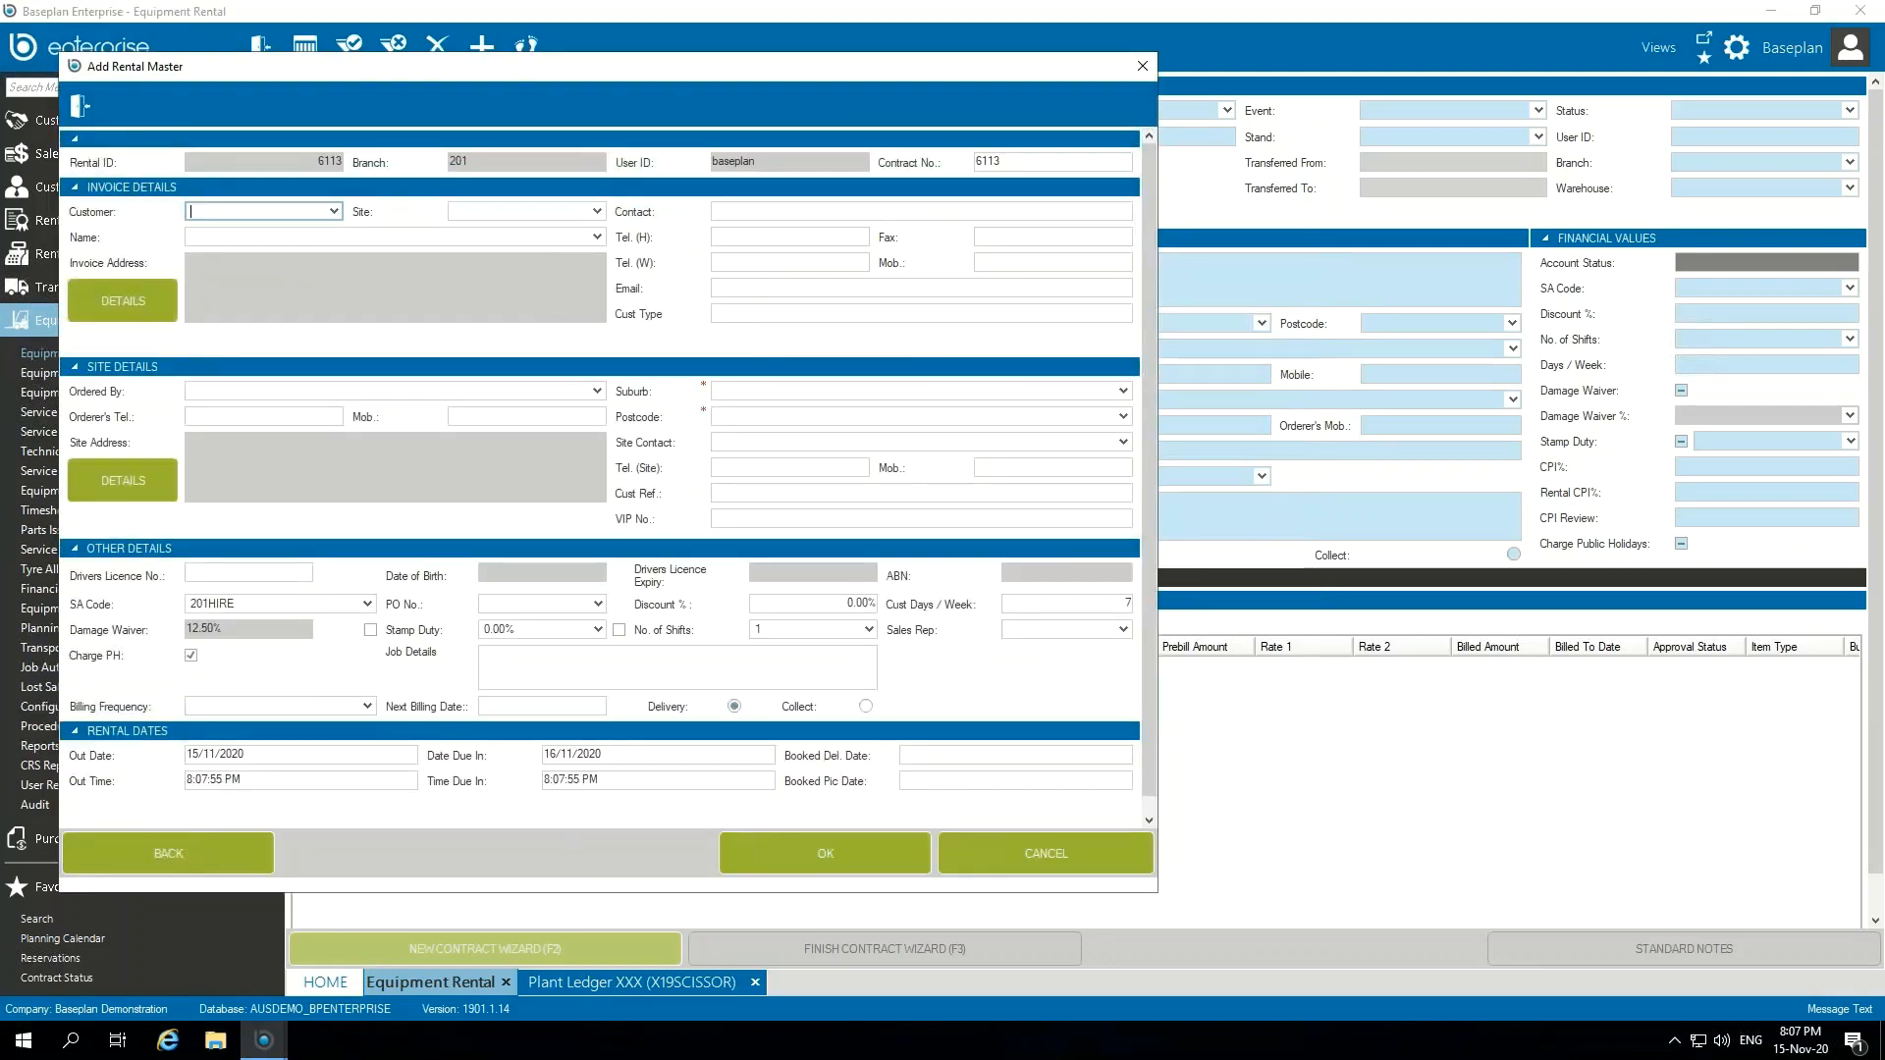
Step: Set the contract's customer to Volaris Construction and its site to NORTHCONNEX
text(VOL001)
key(Tab)
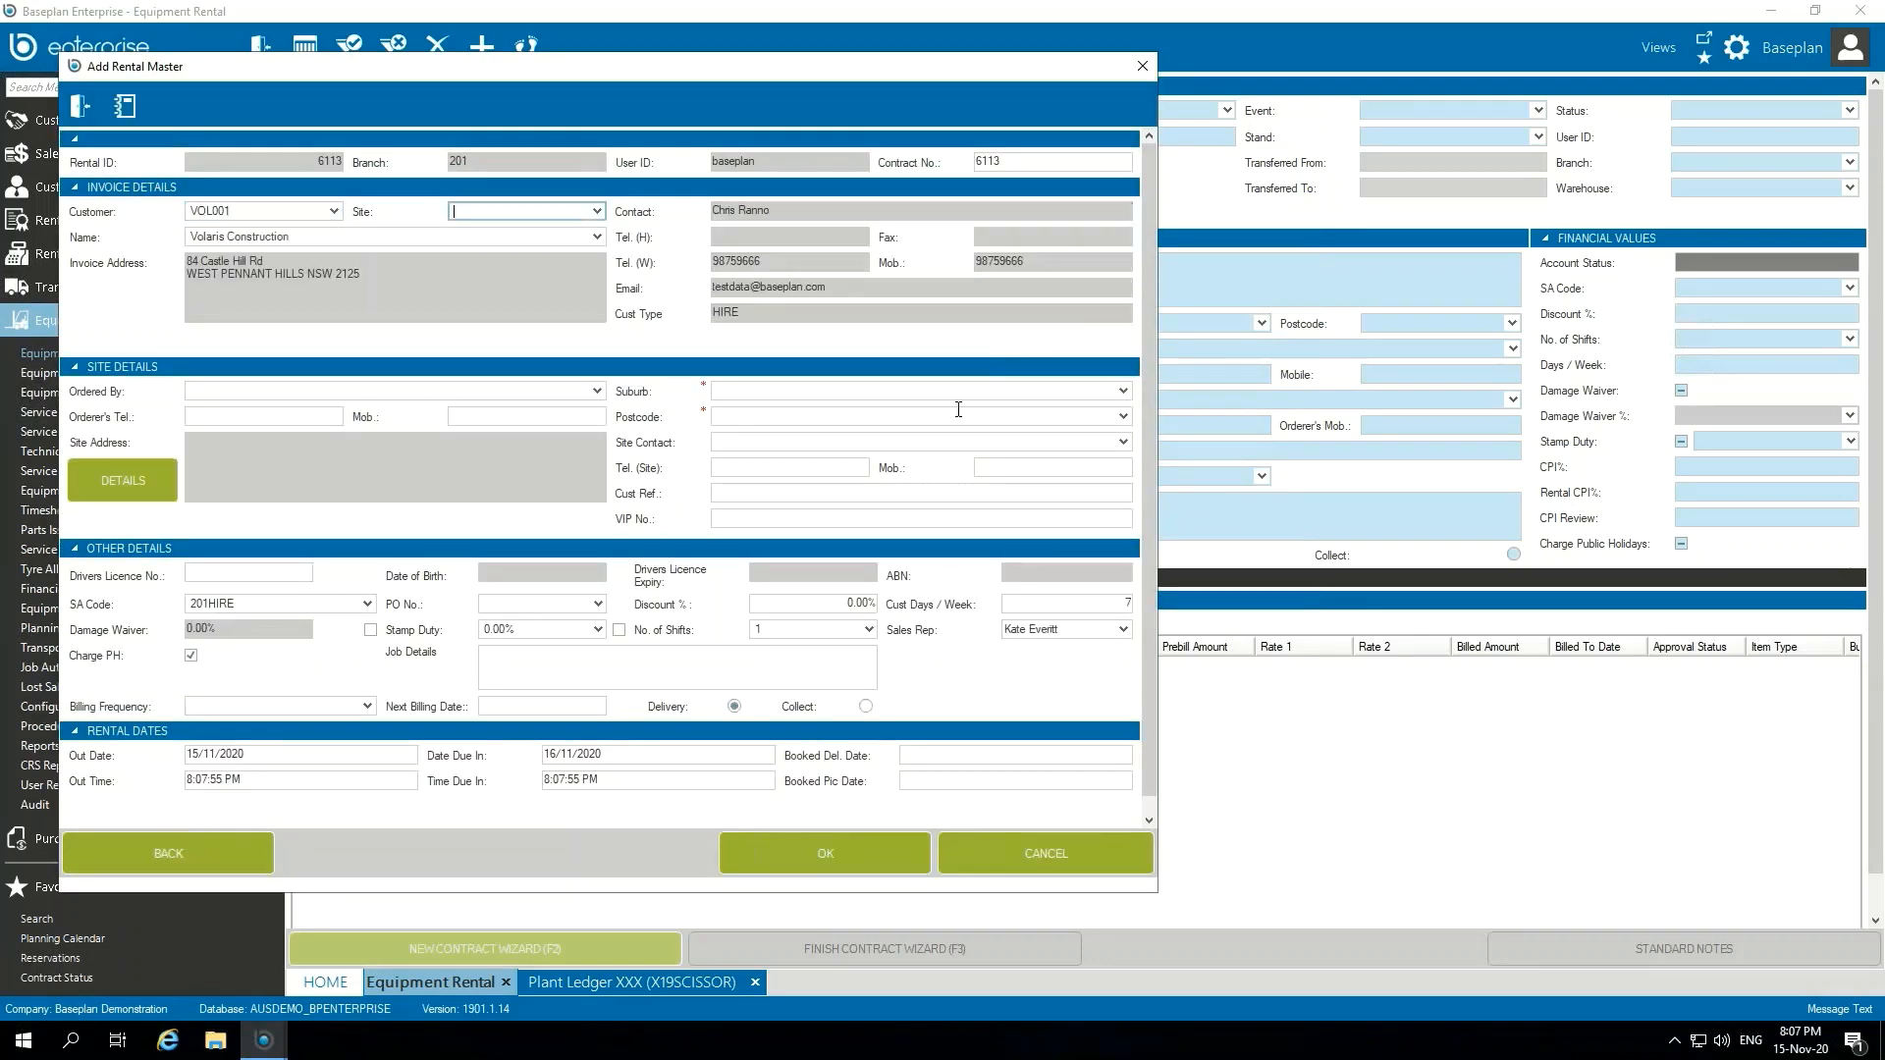
click(583, 216)
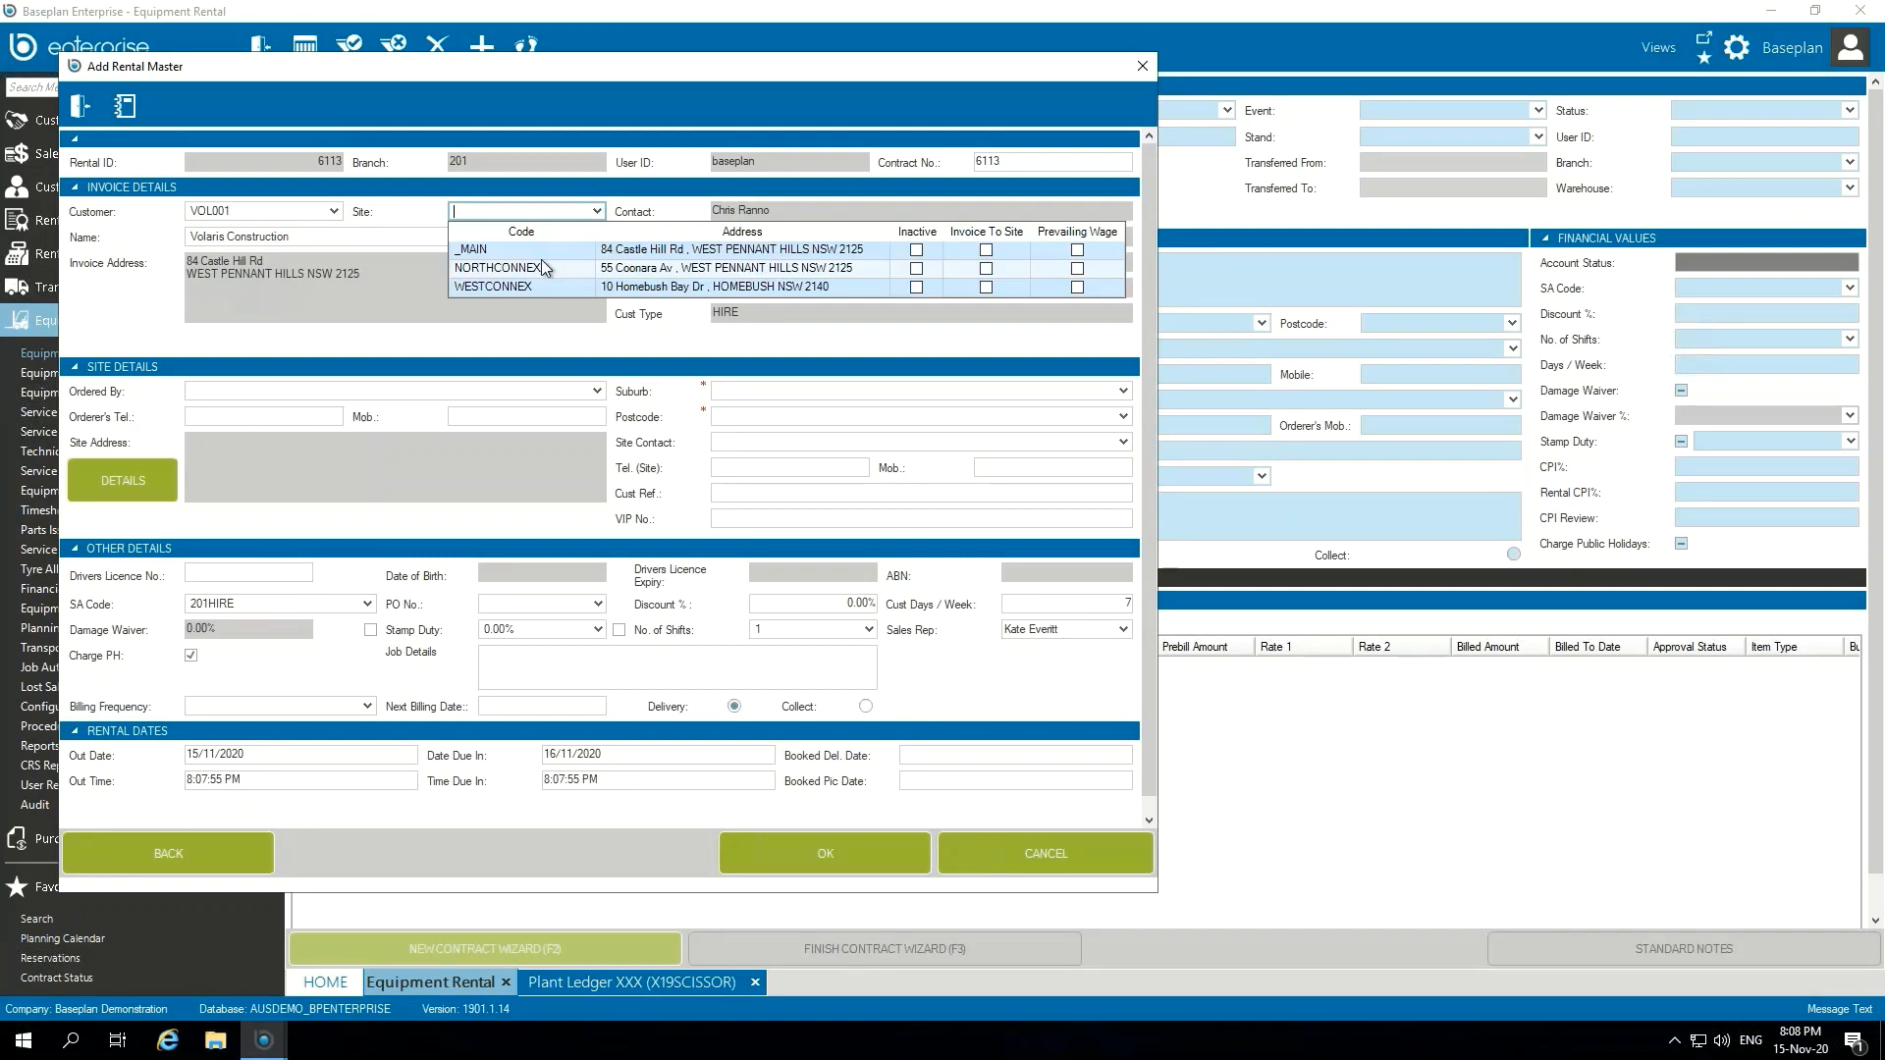
click(559, 267)
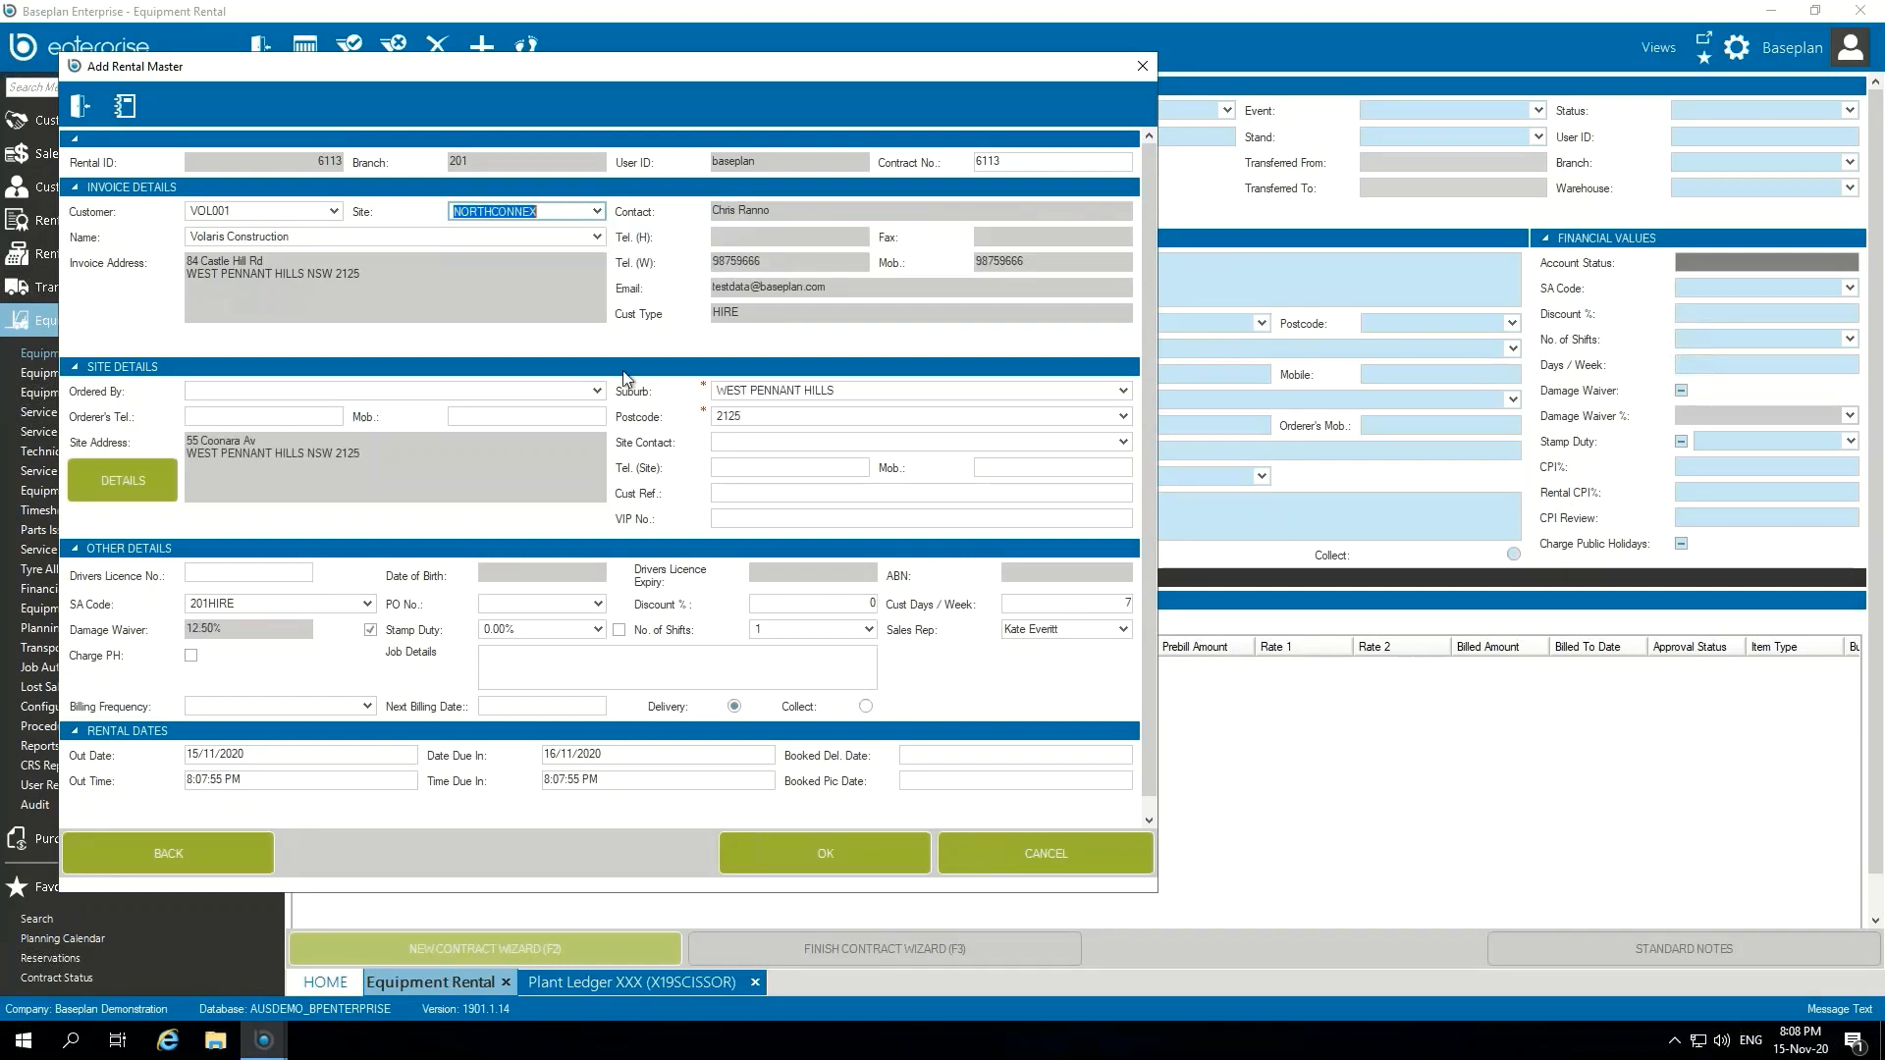
Step: Select the first listed customer contact as both the orderer and the site contact
click(596, 391)
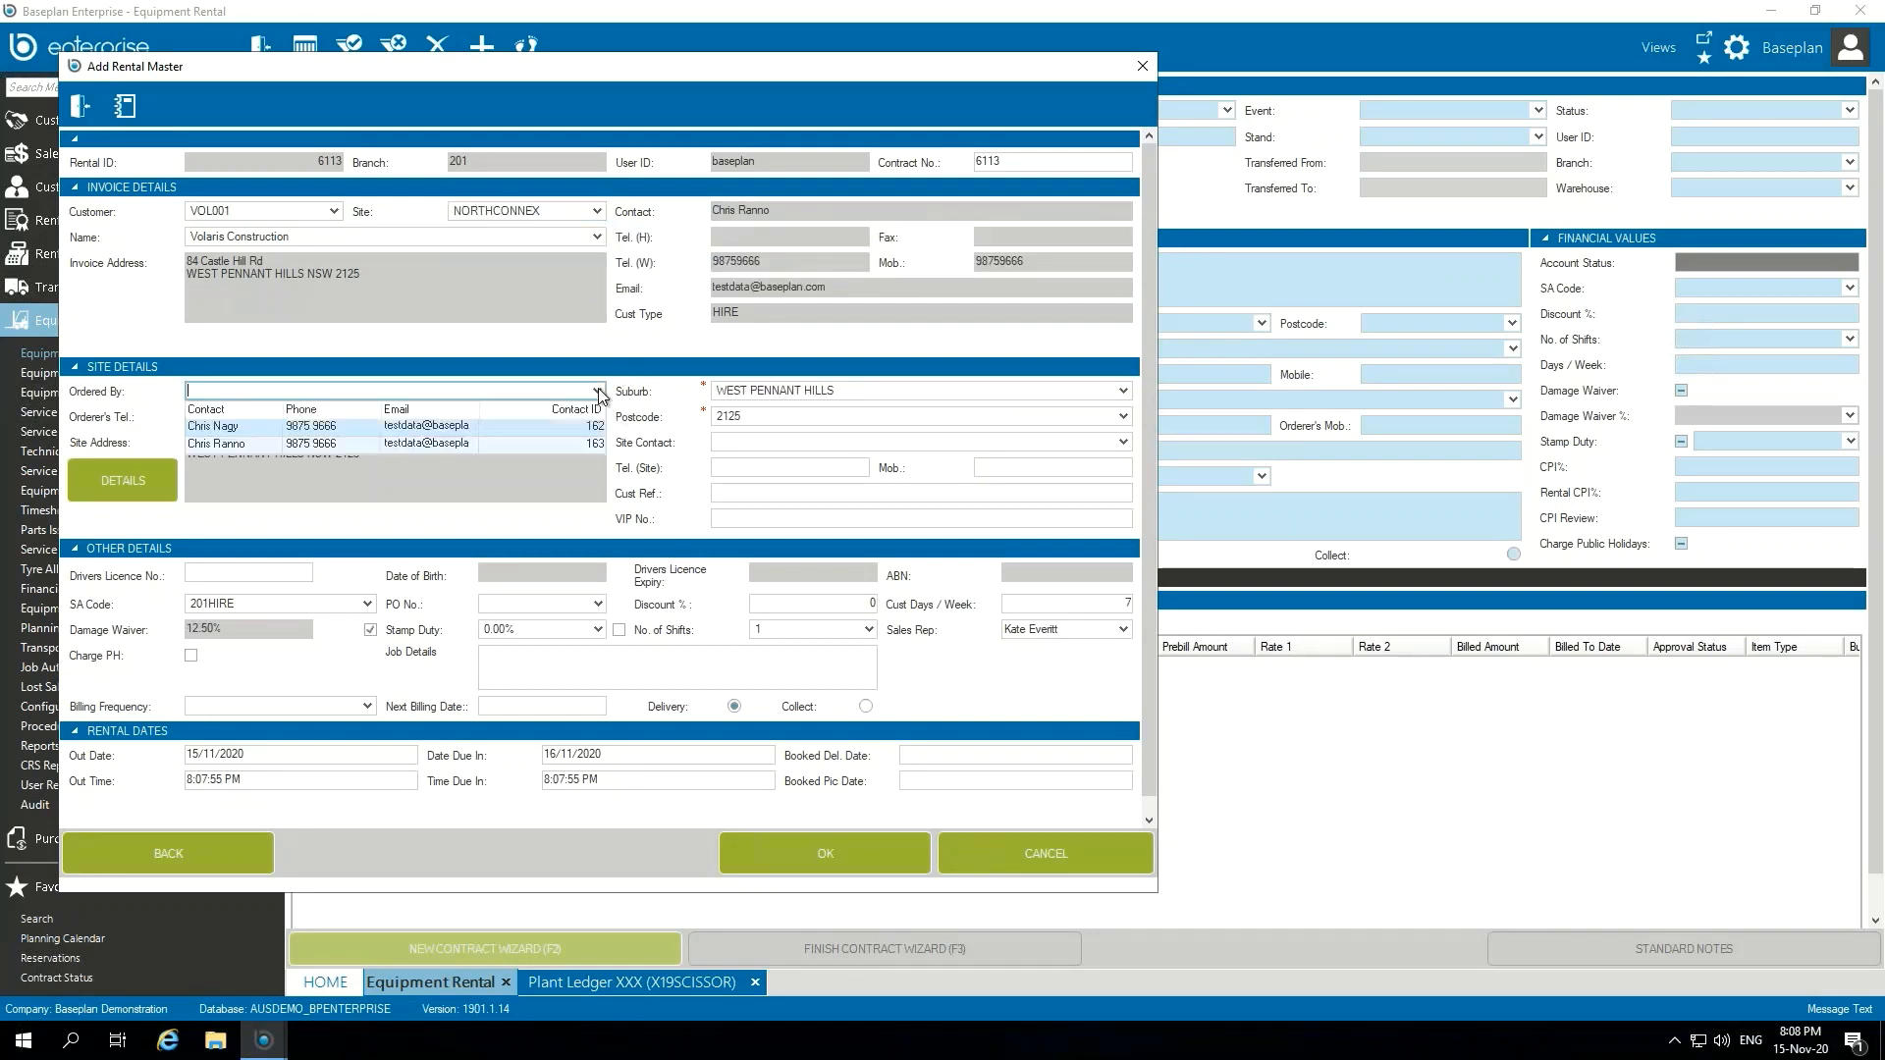
click(526, 425)
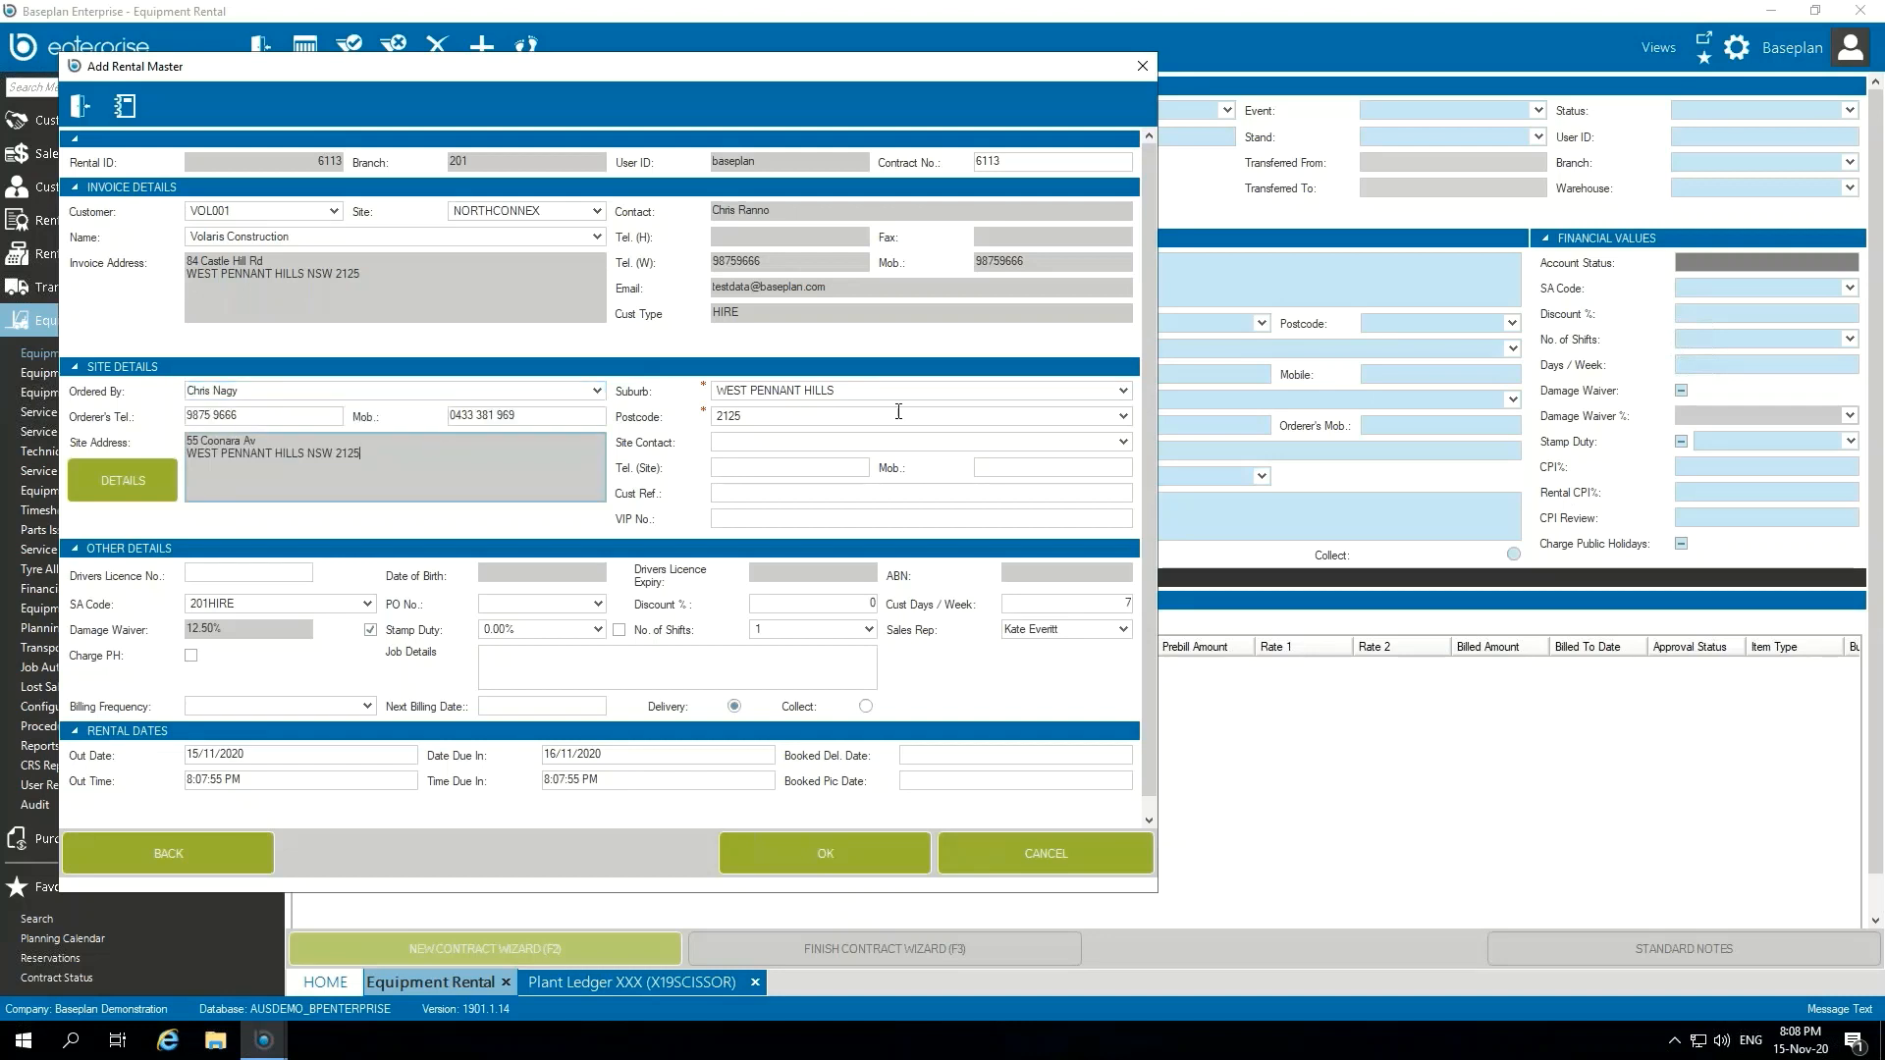
click(1125, 444)
click(1016, 479)
Step: Set the out date to 16/11/2020 at 9:00 AM and the due-in time to 5:00 PM, and accept the rental master
click(322, 750)
text(16)
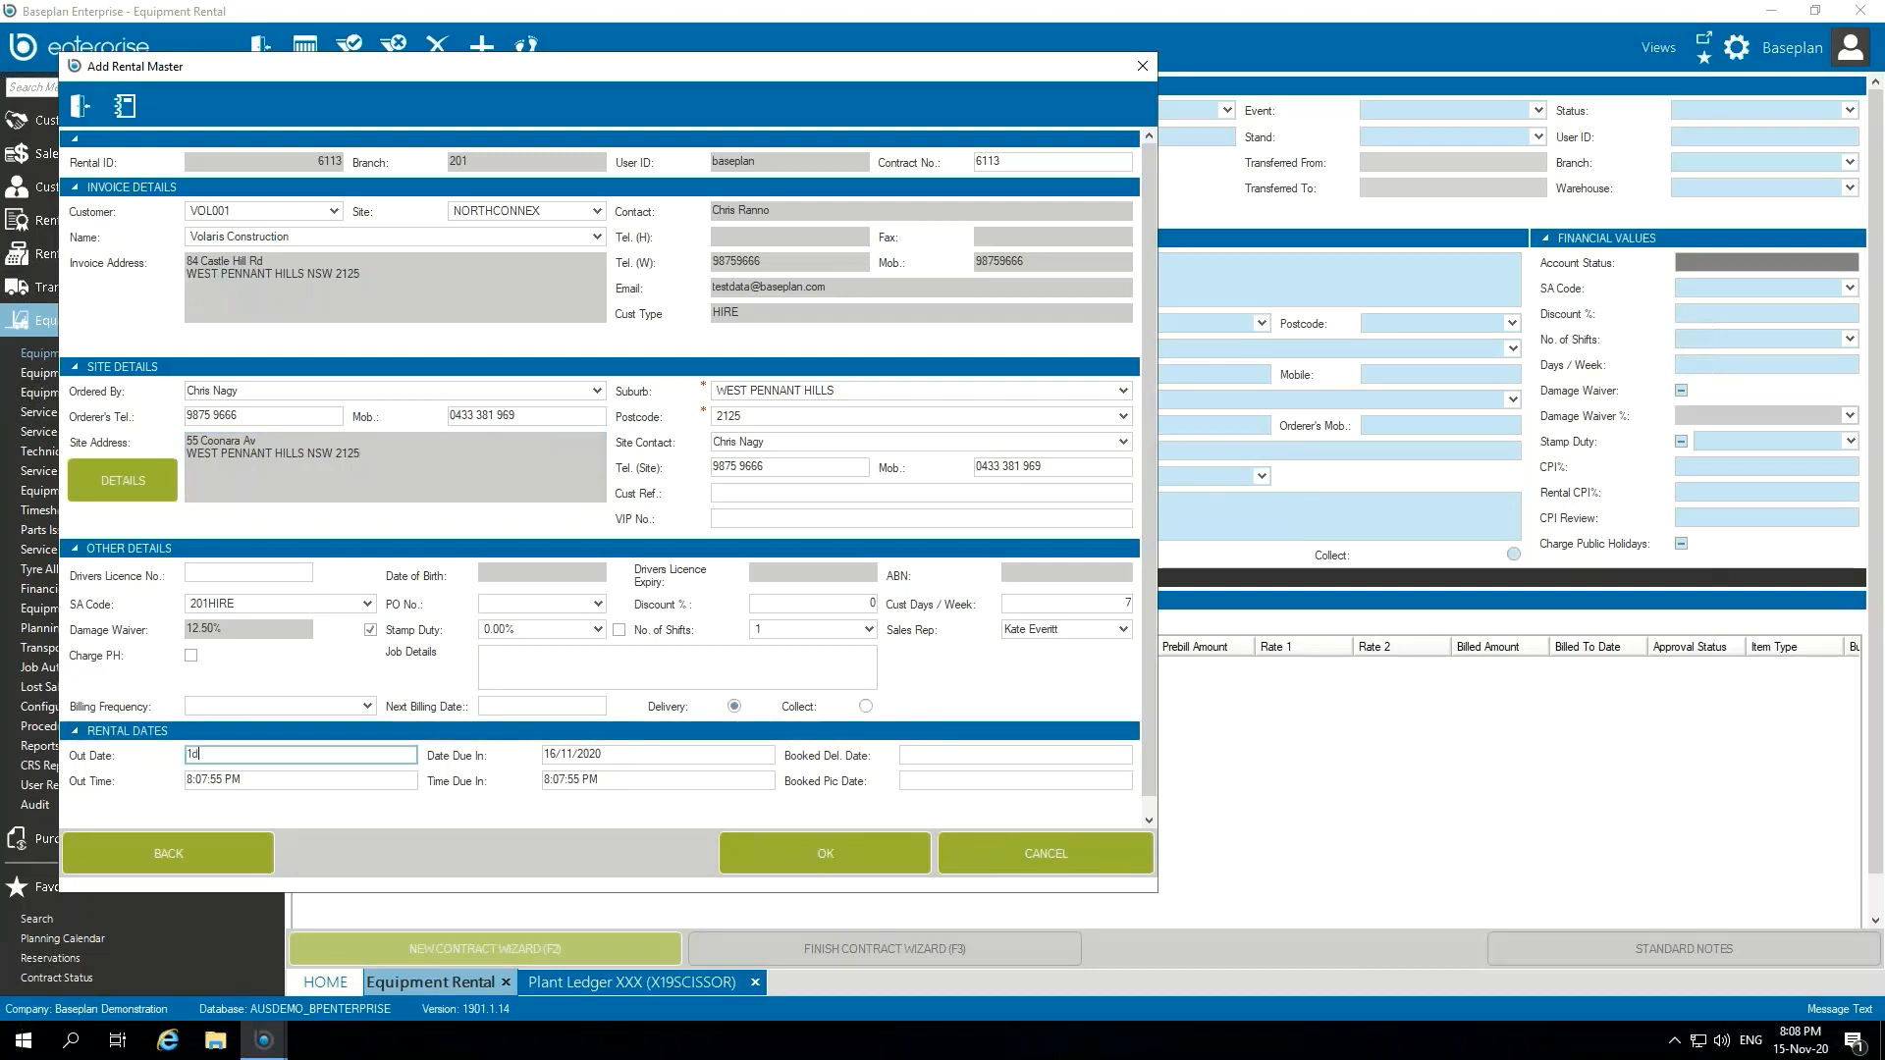
key(Tab)
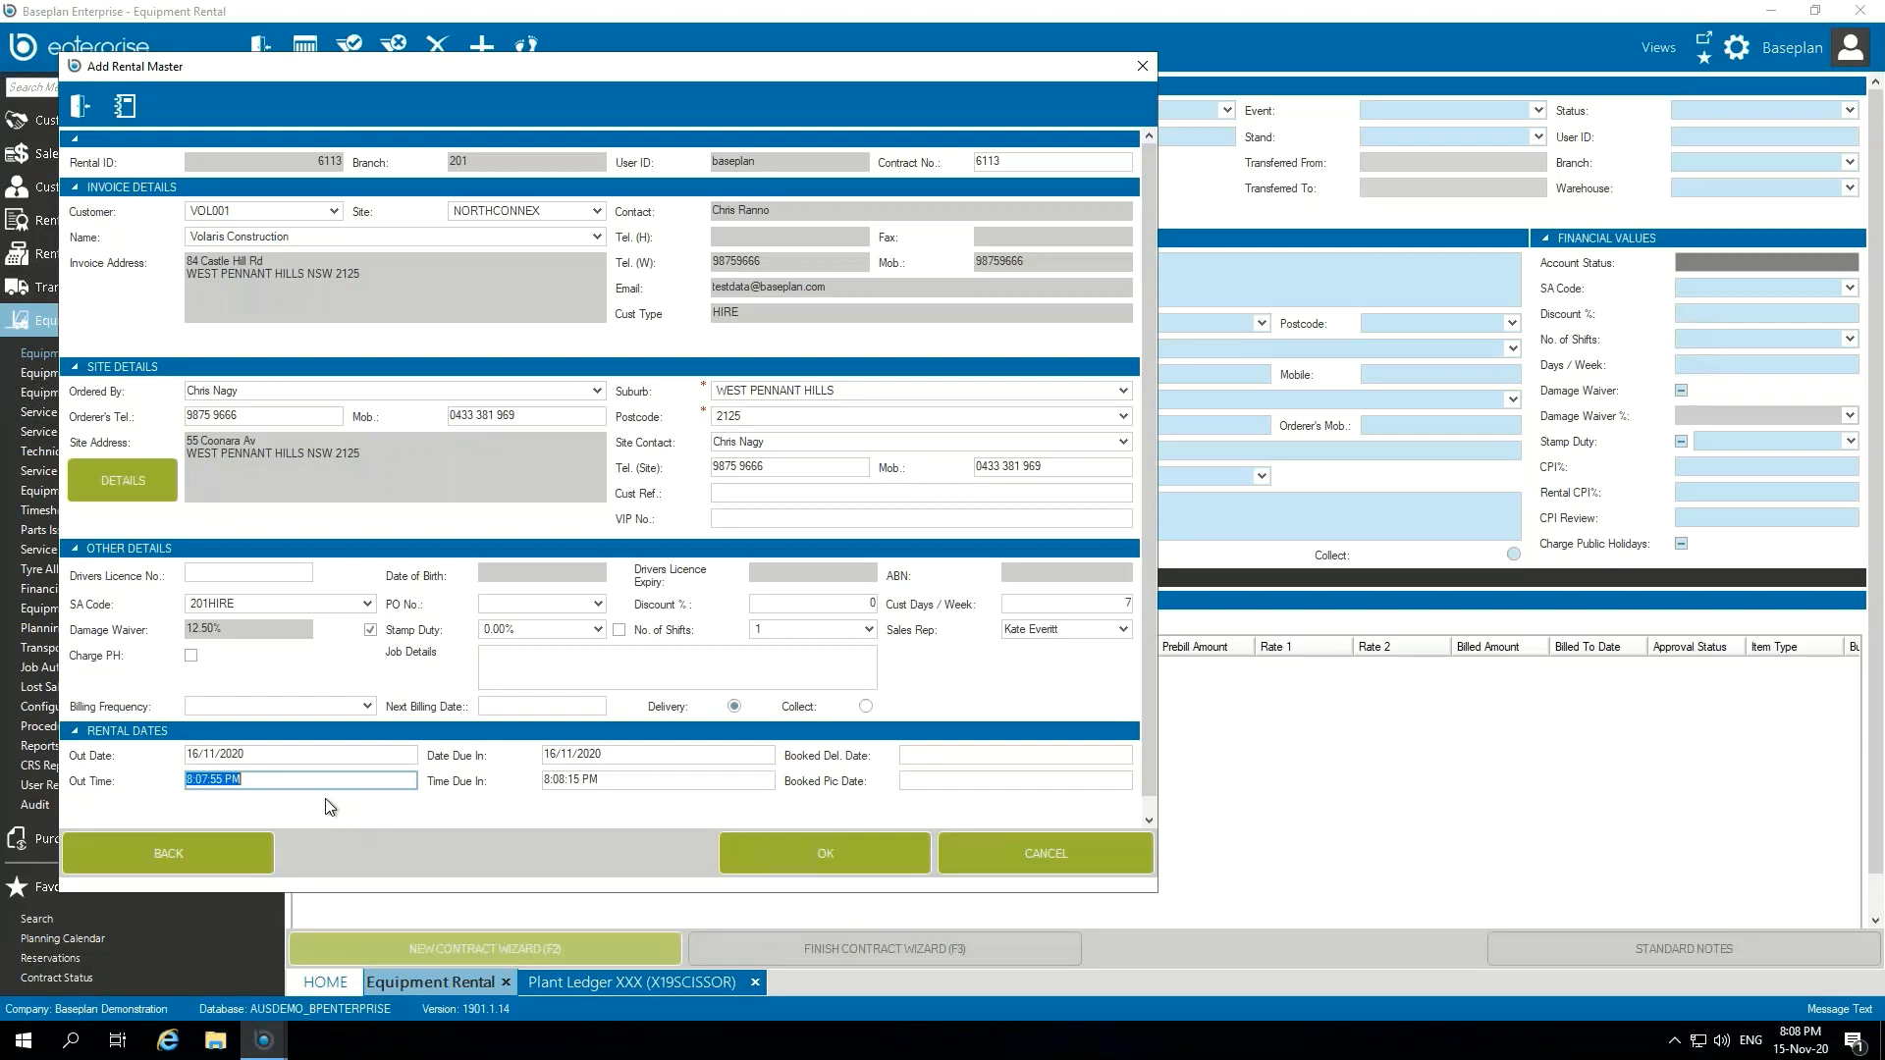
text(9am)
key(Tab)
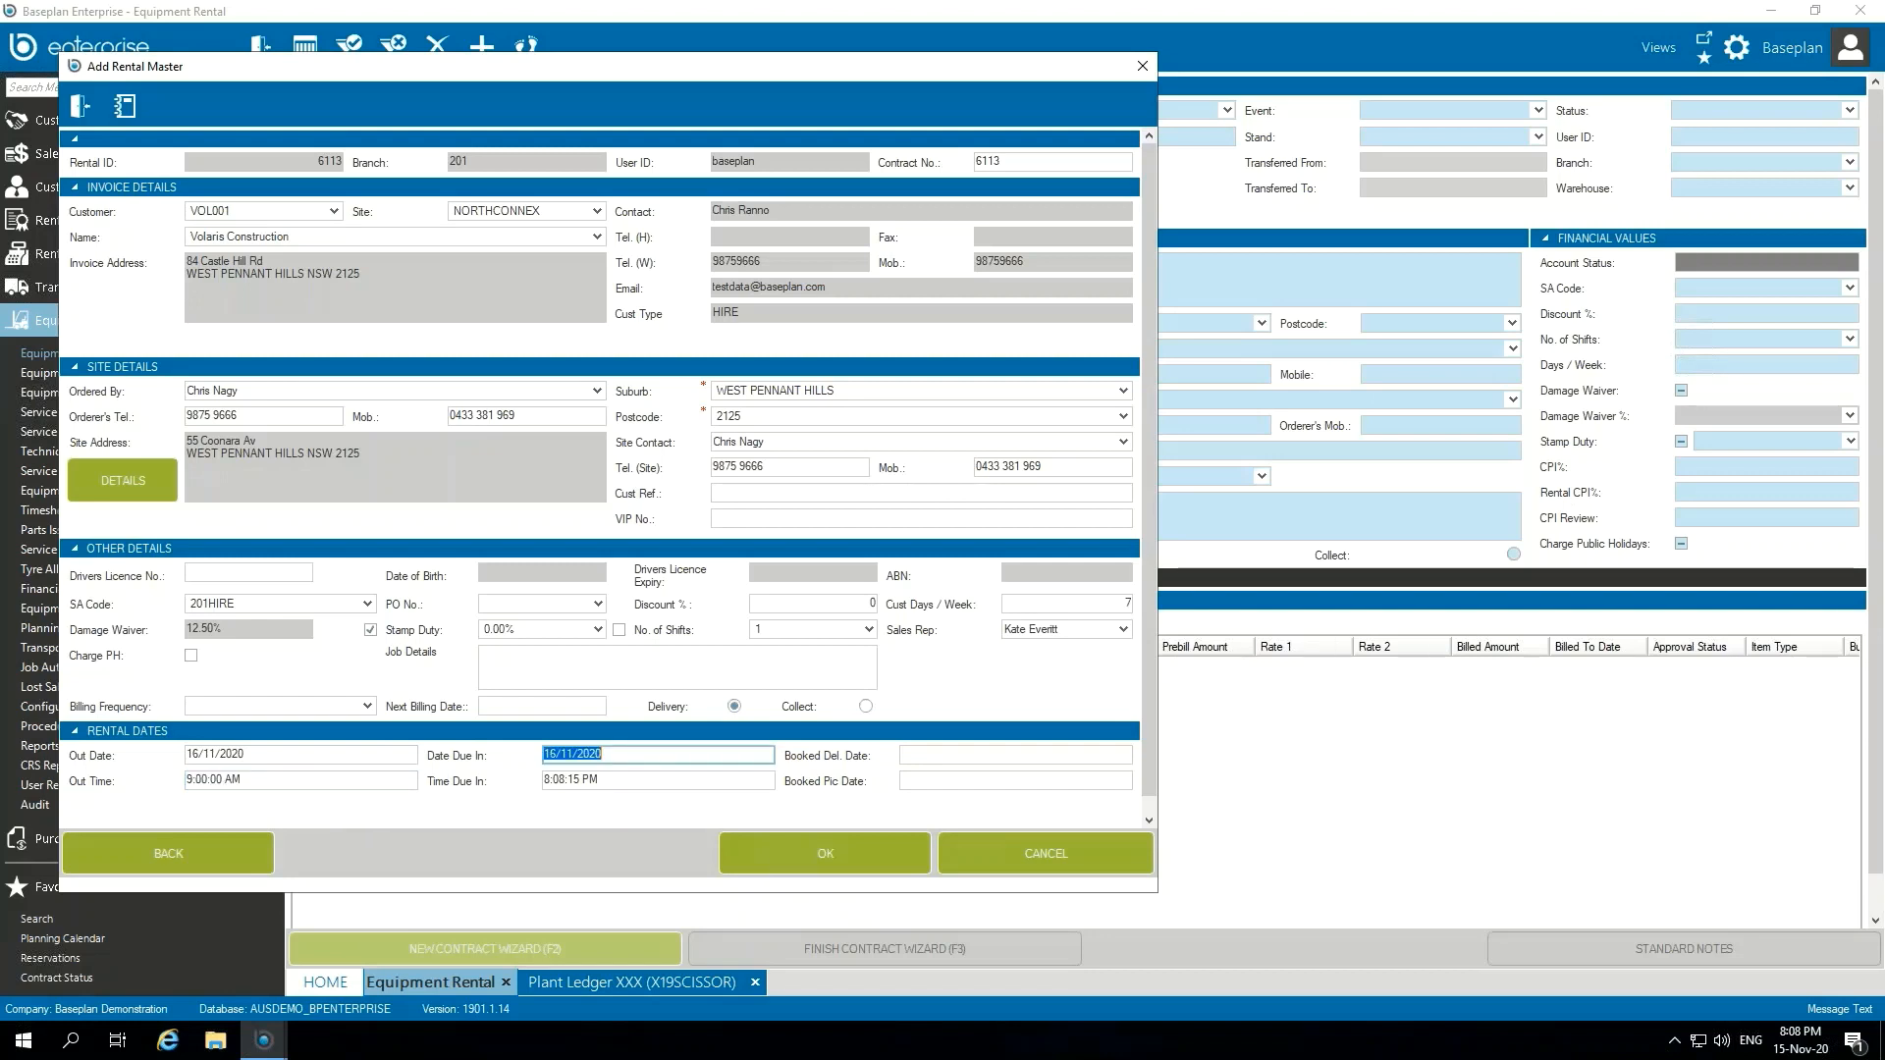
key(Tab)
text(5pm)
key(Tab)
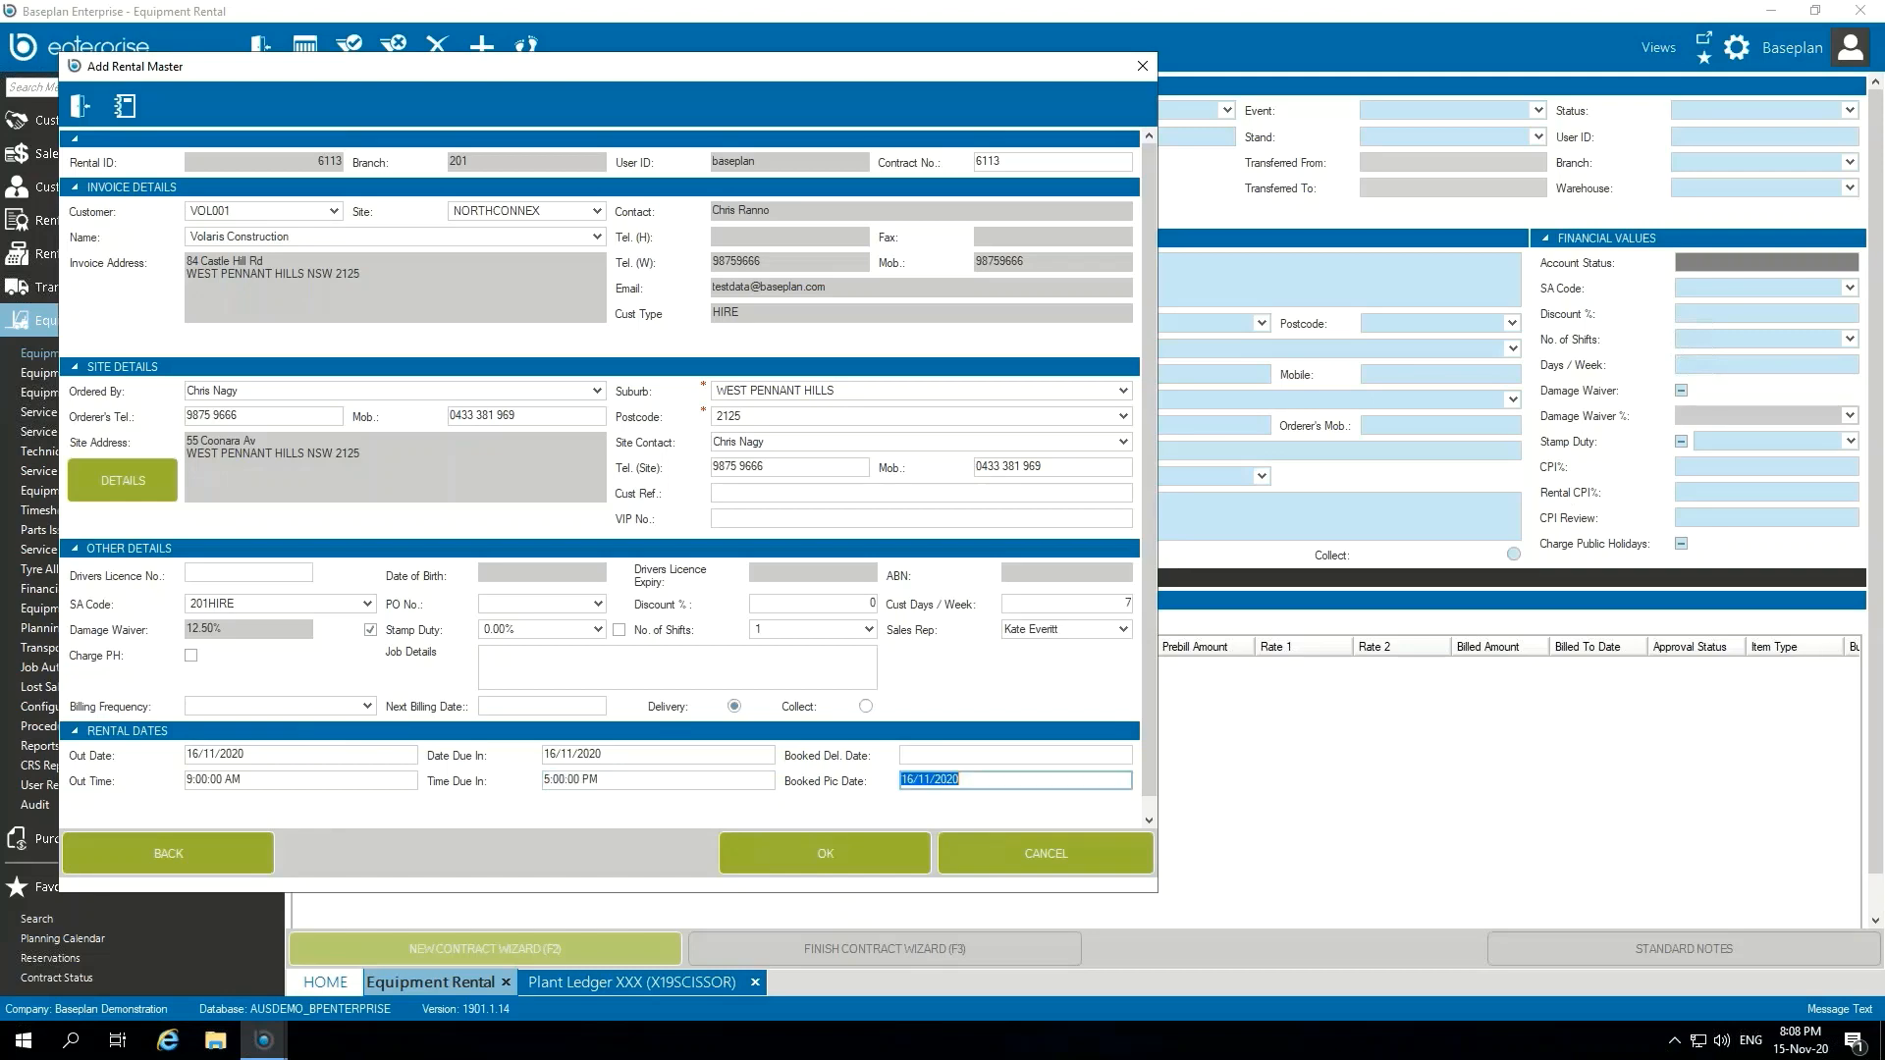
click(856, 850)
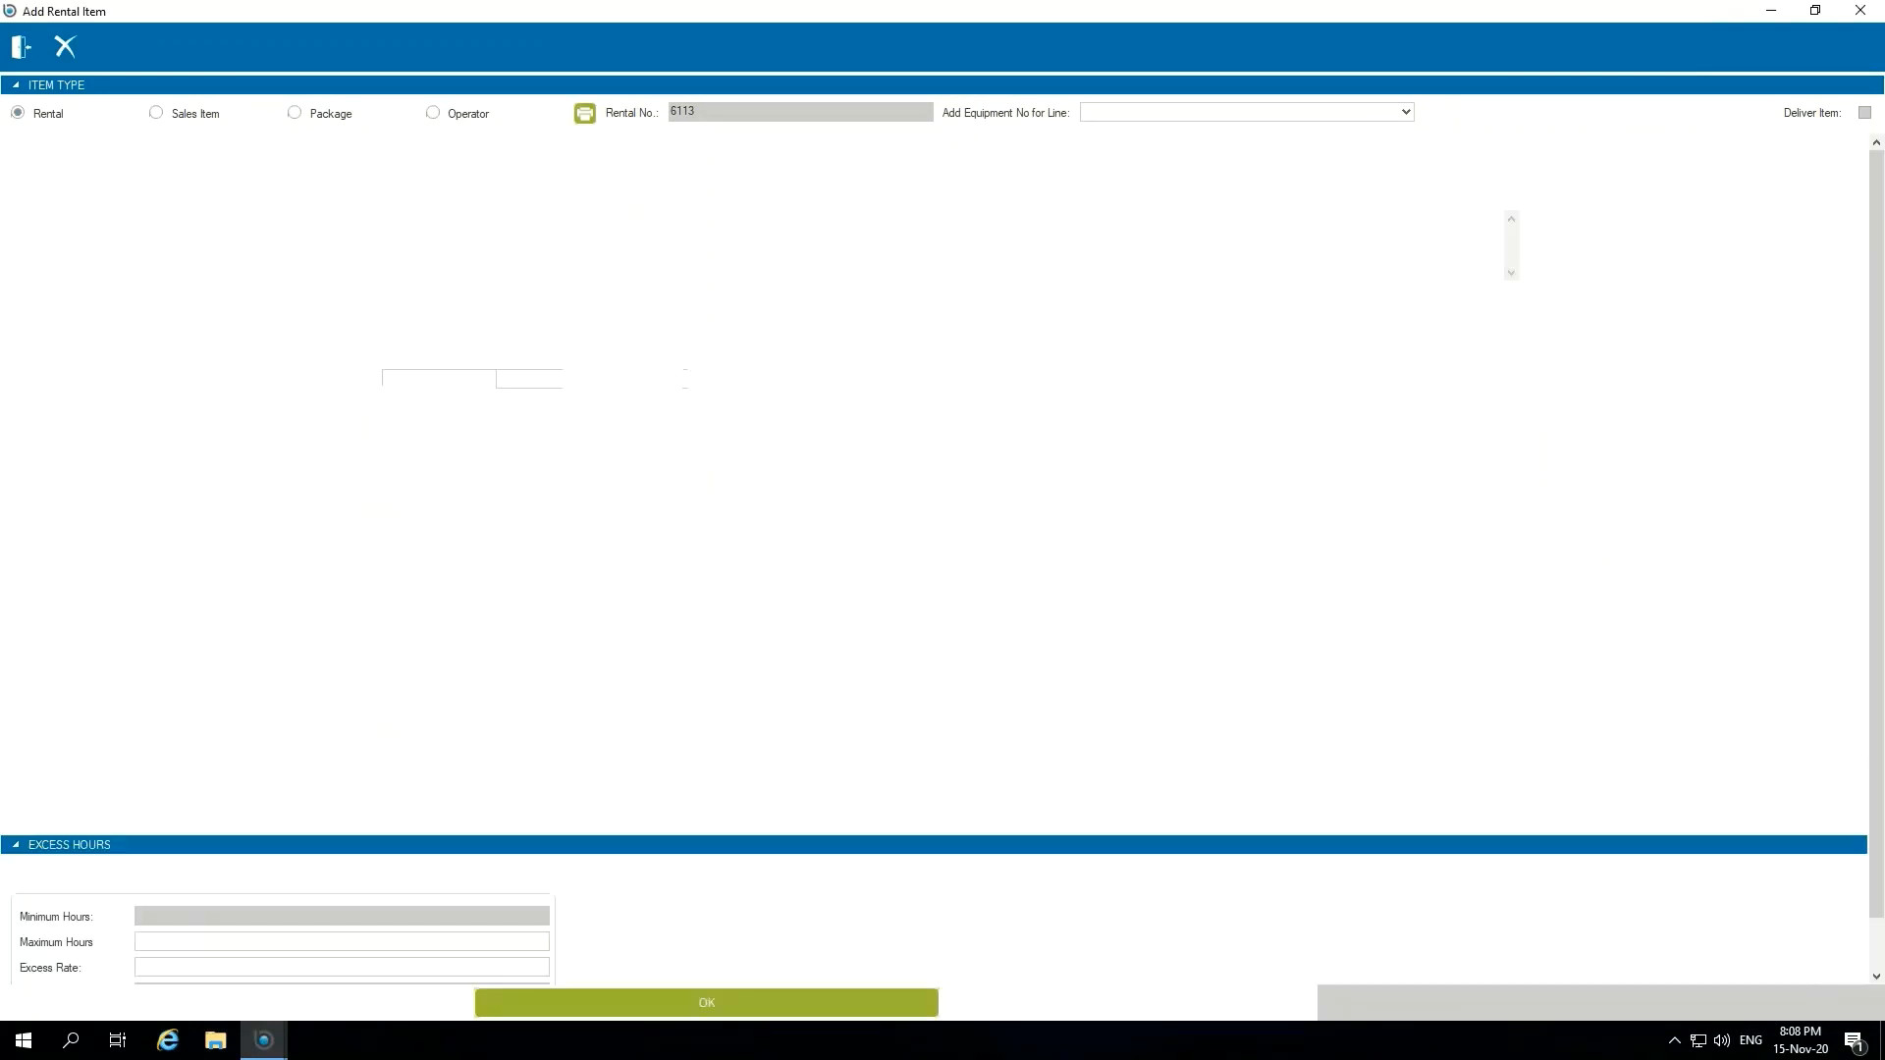
Step: Choose equipment X19SCISSOR for the rental item and enter a Daily charge rate of $200 with threshold 1
text(X19SCISSOR)
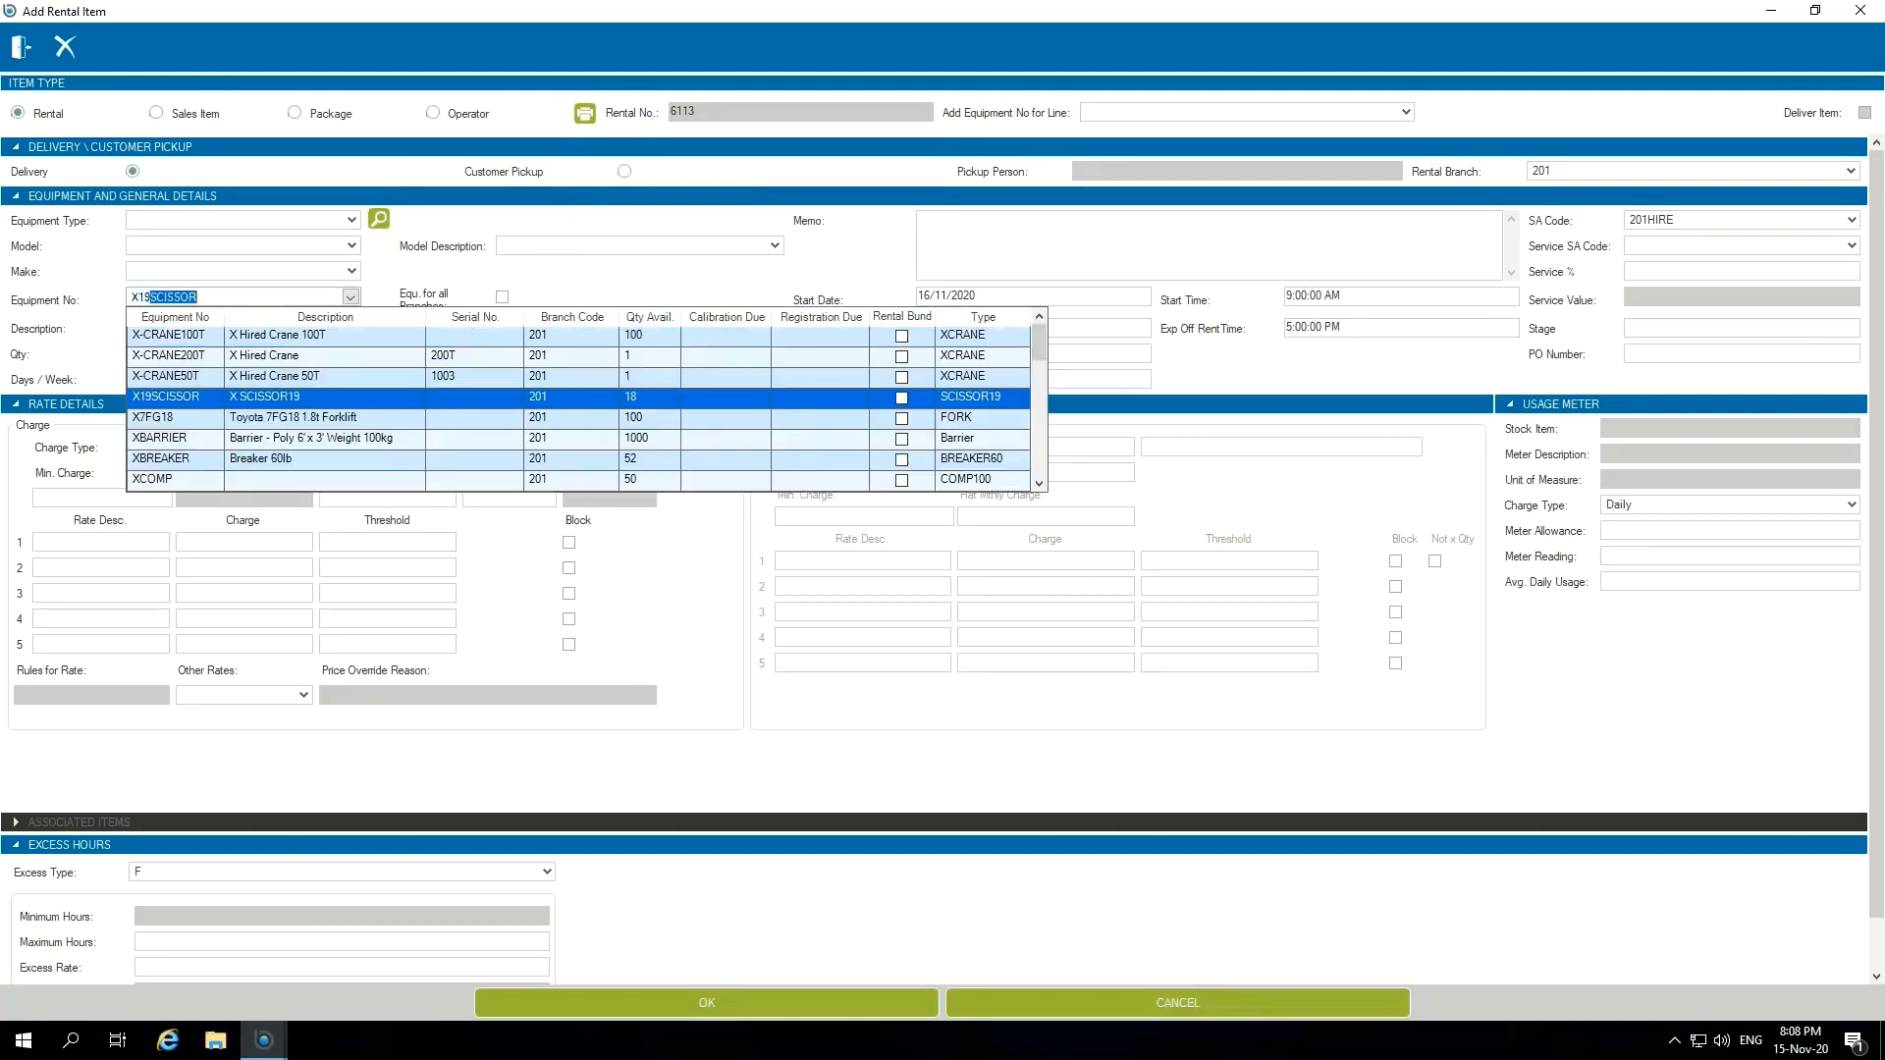
key(Tab)
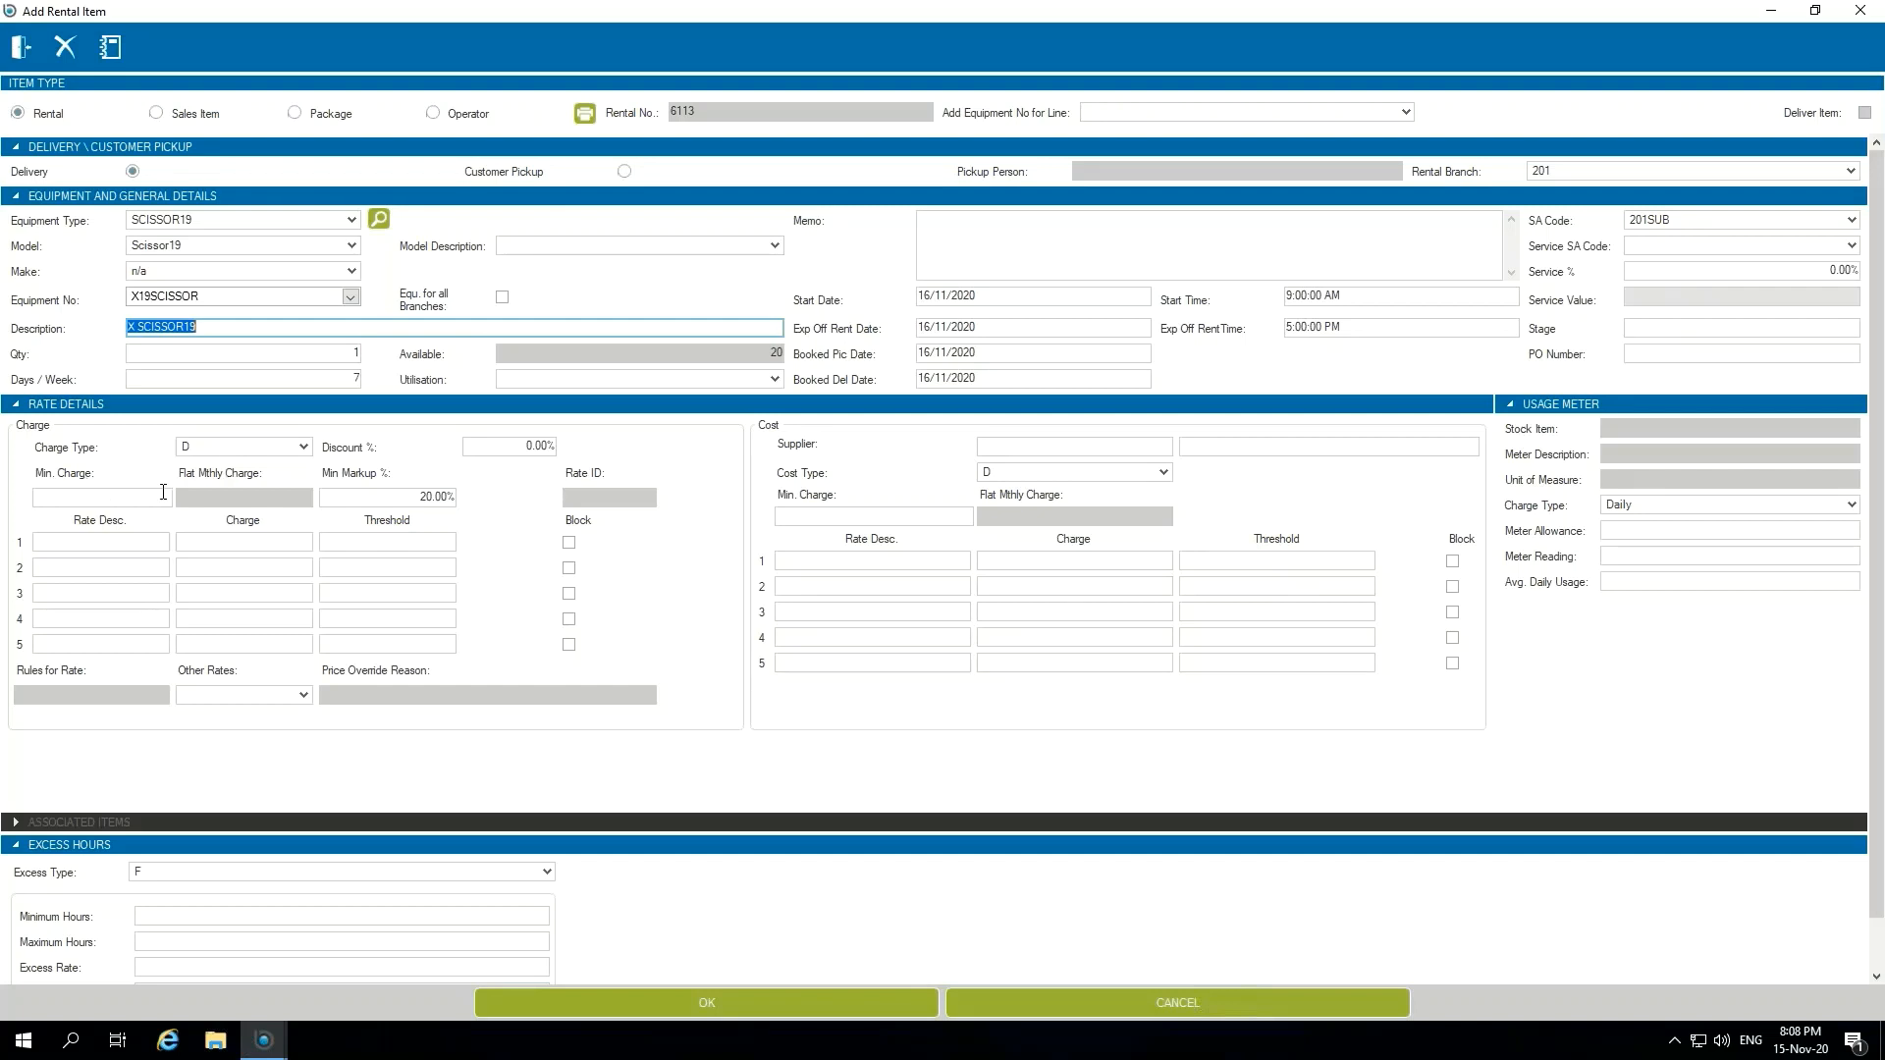
click(107, 542)
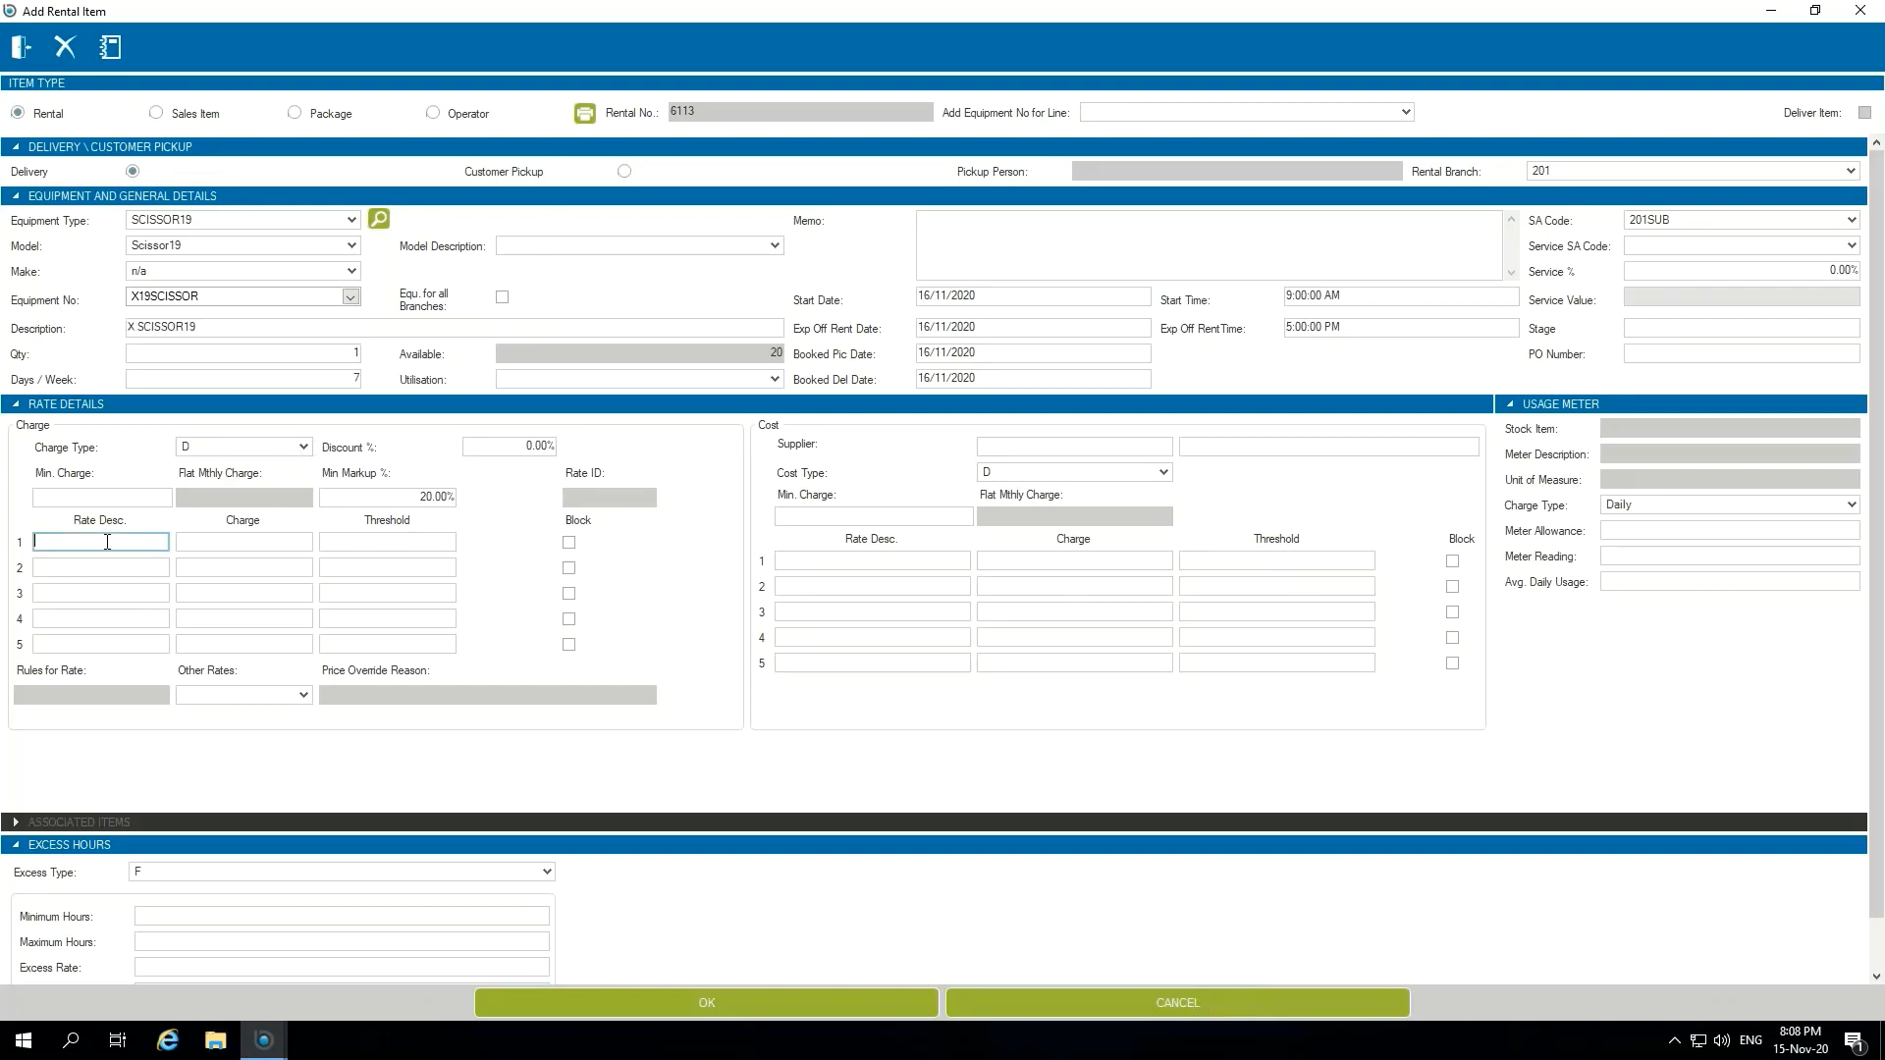
text(Daily)
click(308, 547)
text(200)
key(Tab)
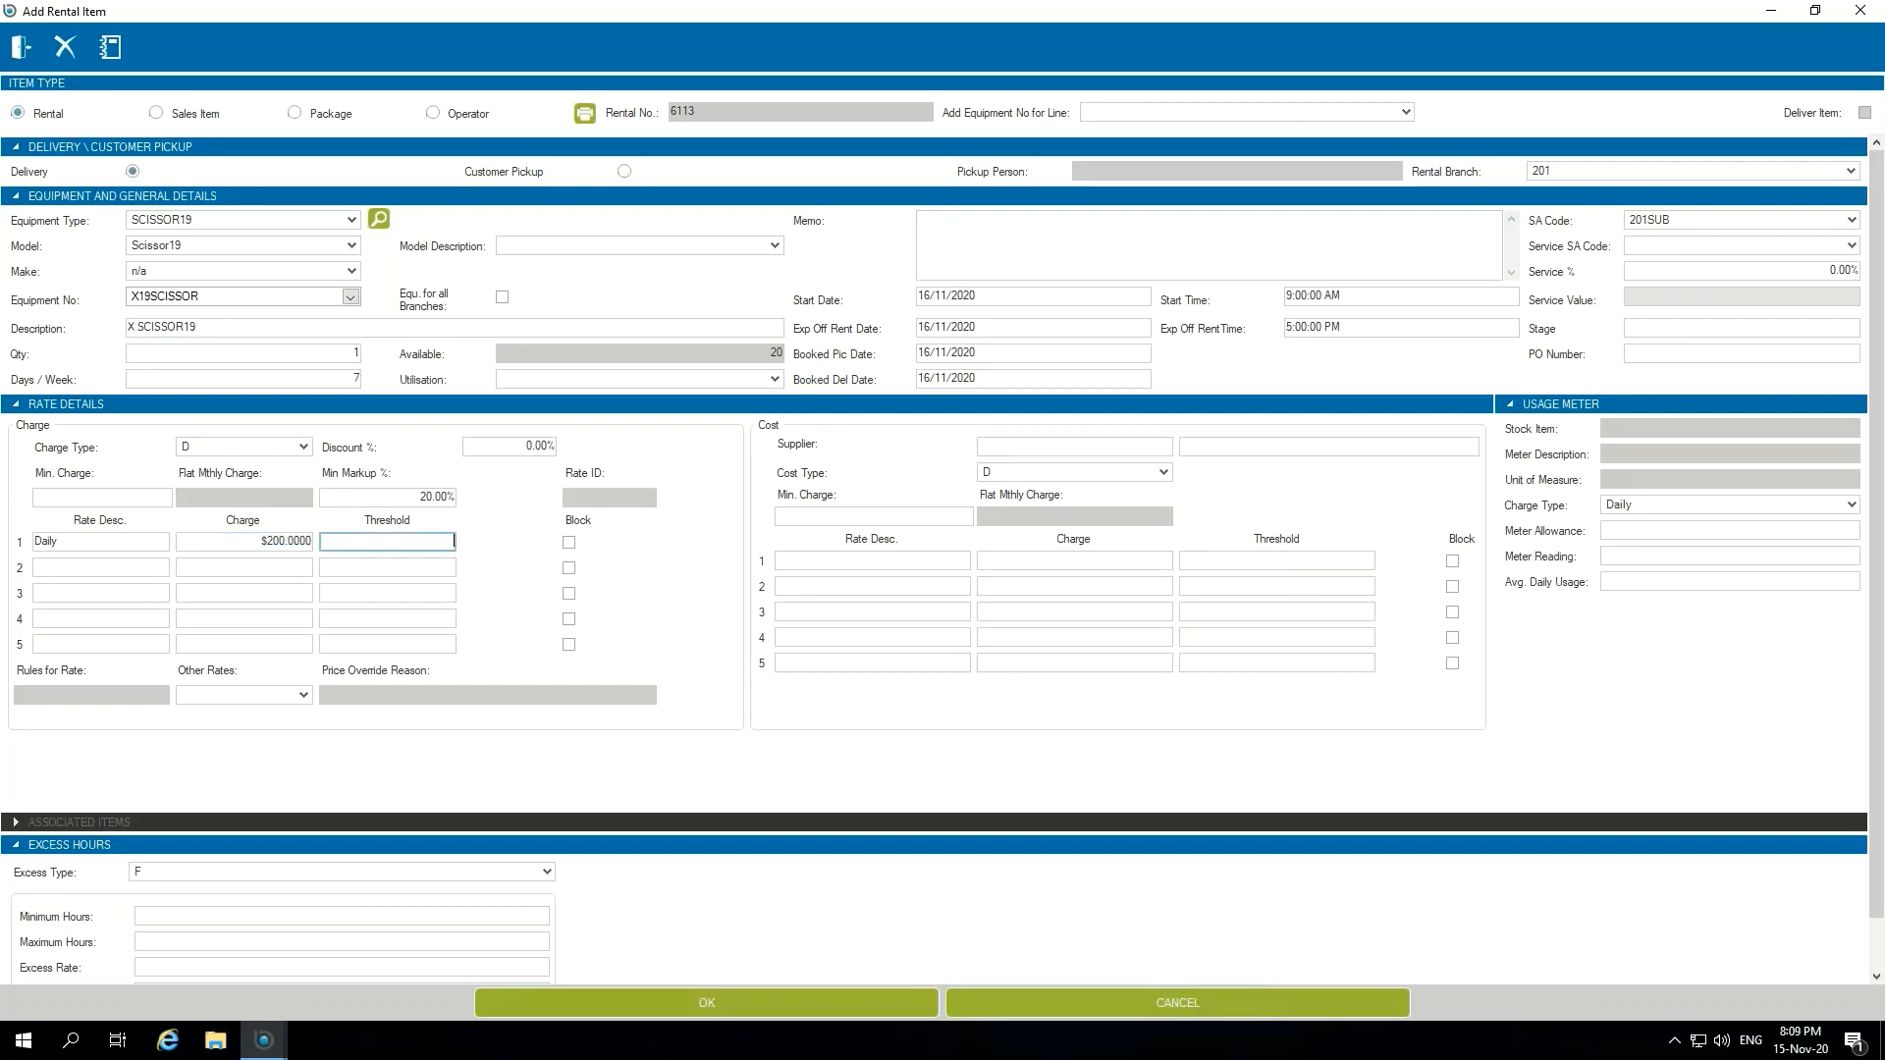
text(1)
Step: Set the rental item's cost supplier to All Access Equip
click(1166, 447)
click(1168, 451)
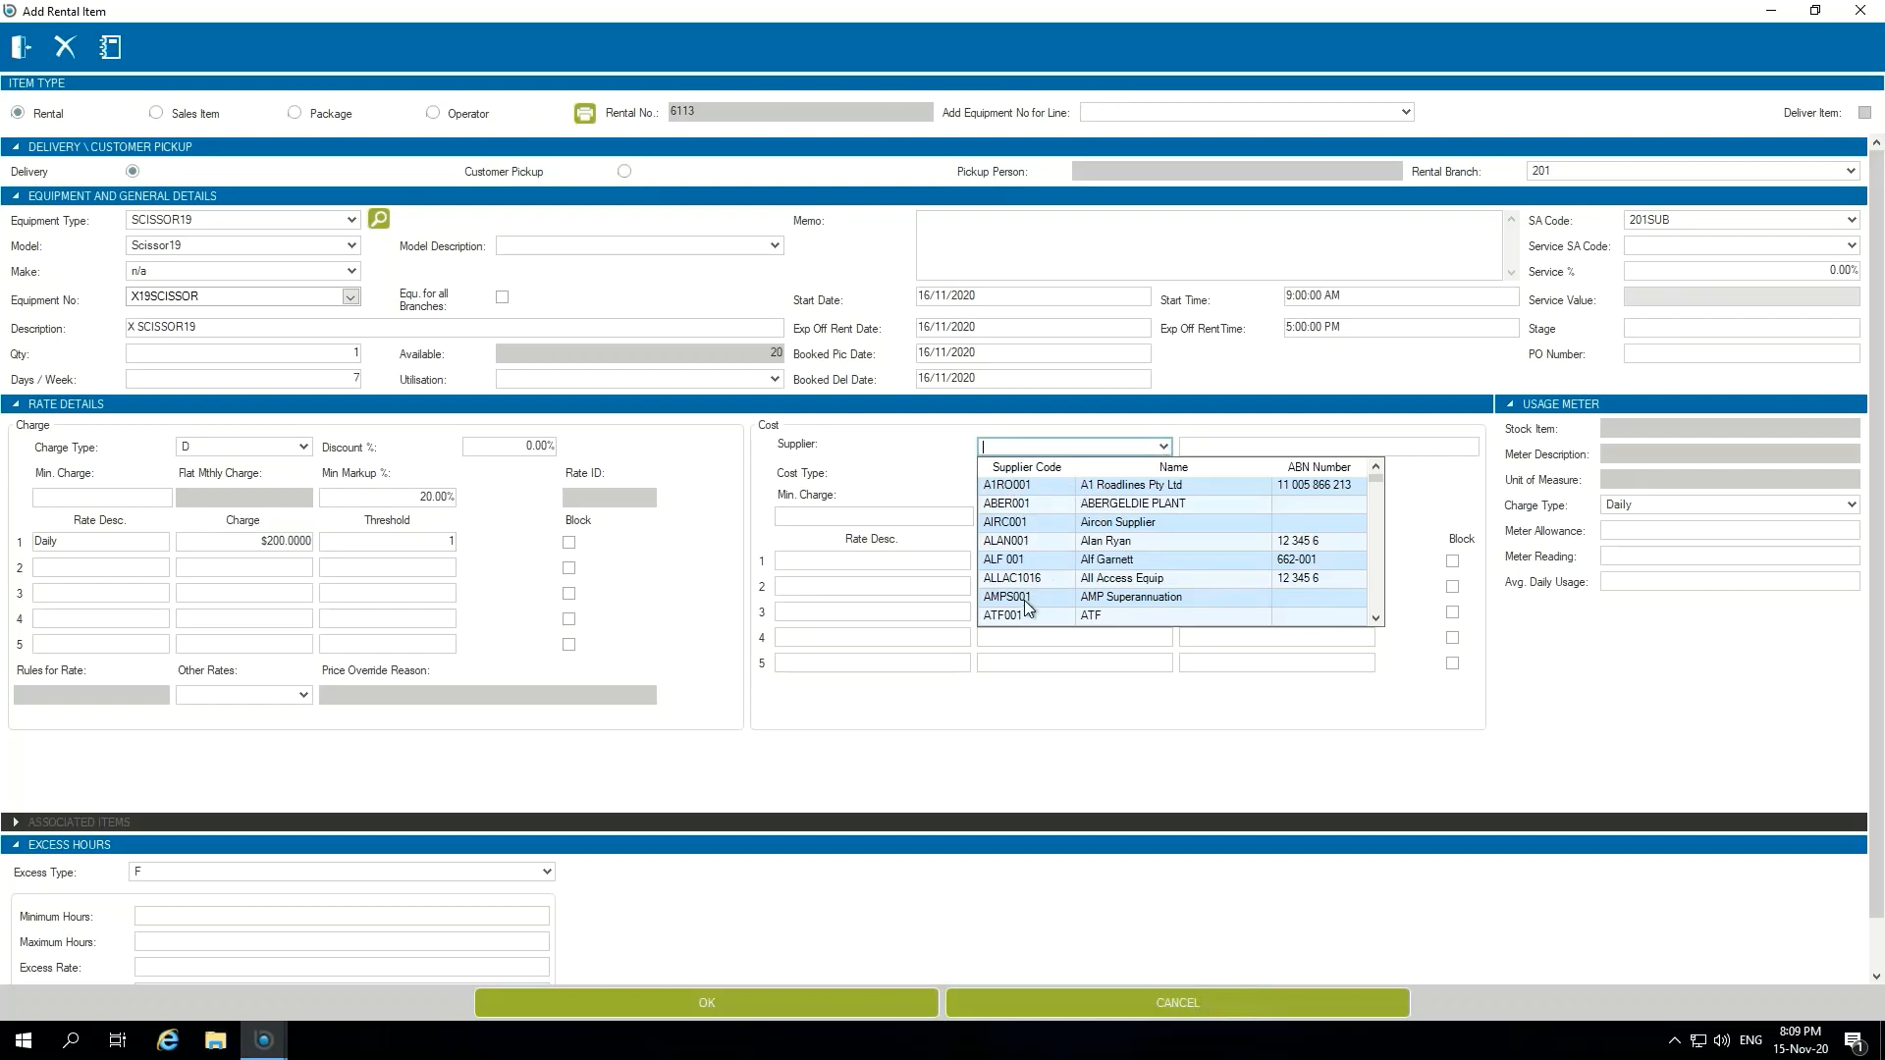
click(1131, 580)
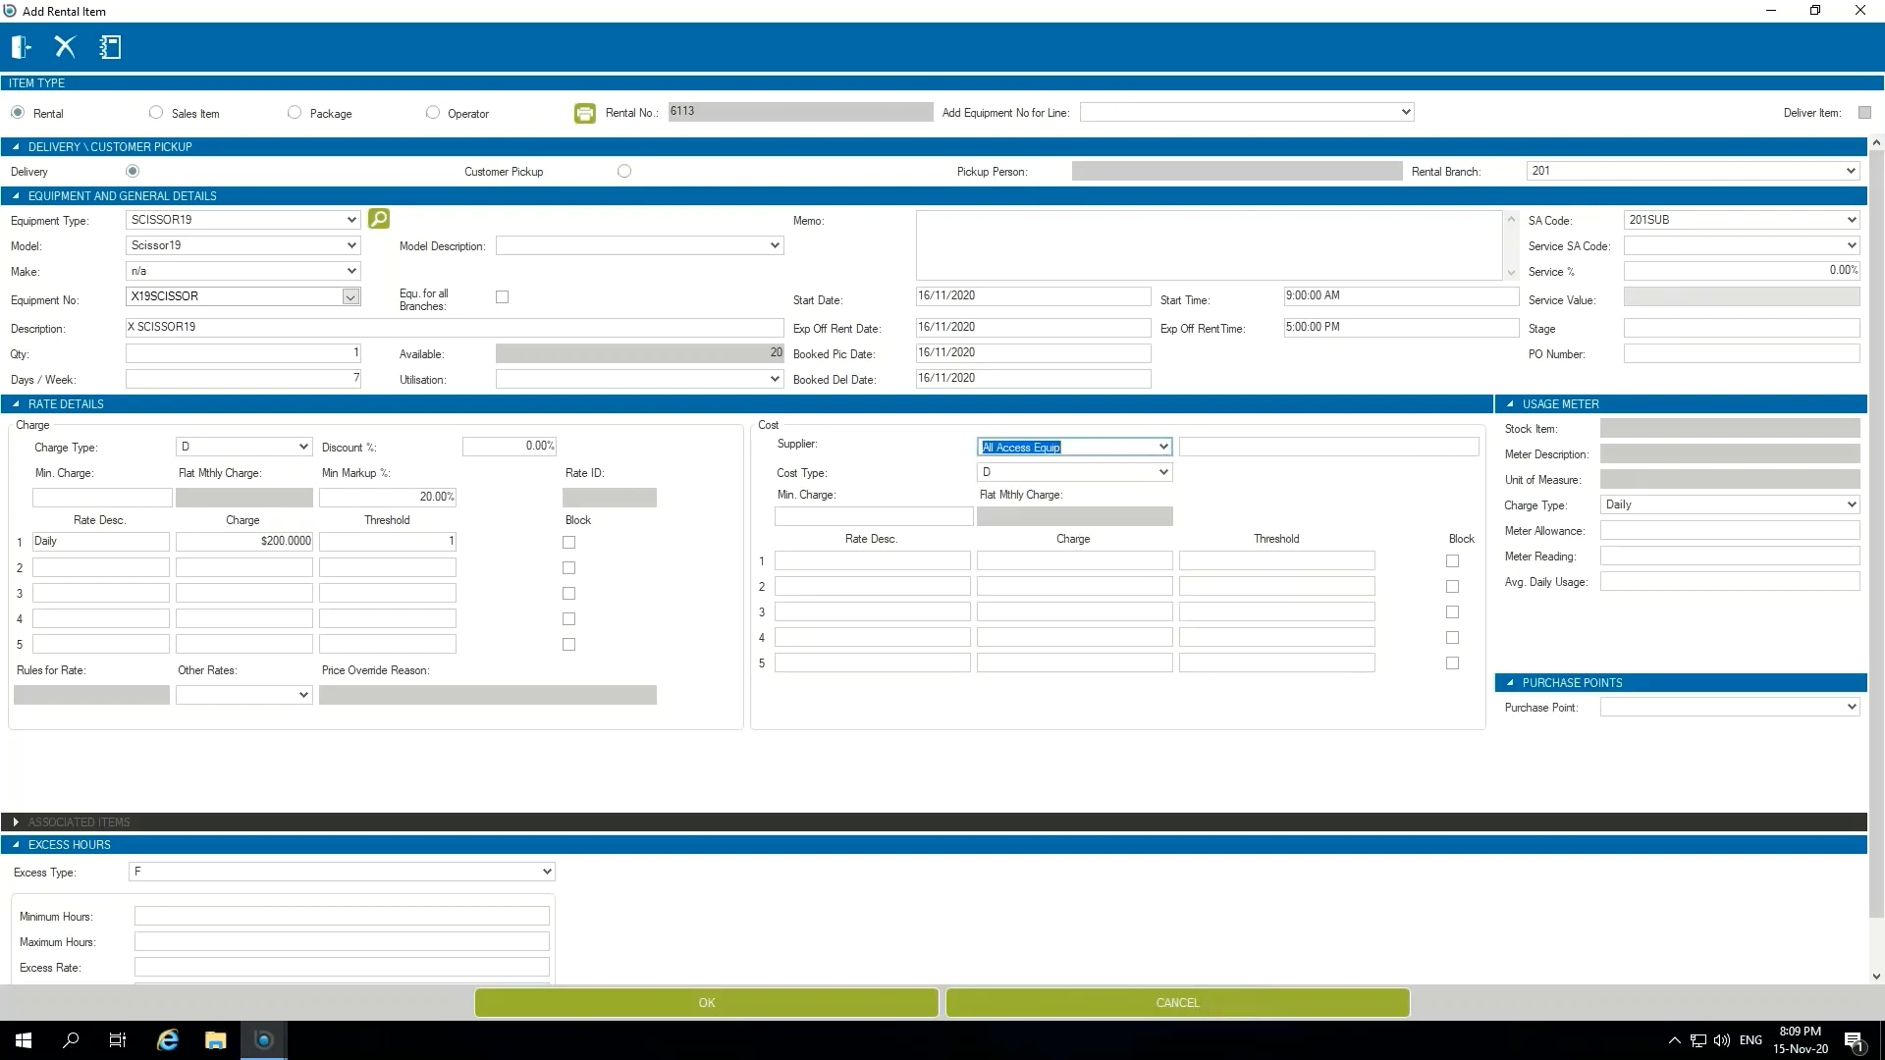
Step: Enter a Daily supplier cost rate of $150 with threshold 1, save the rental item, and finish adding items
click(863, 565)
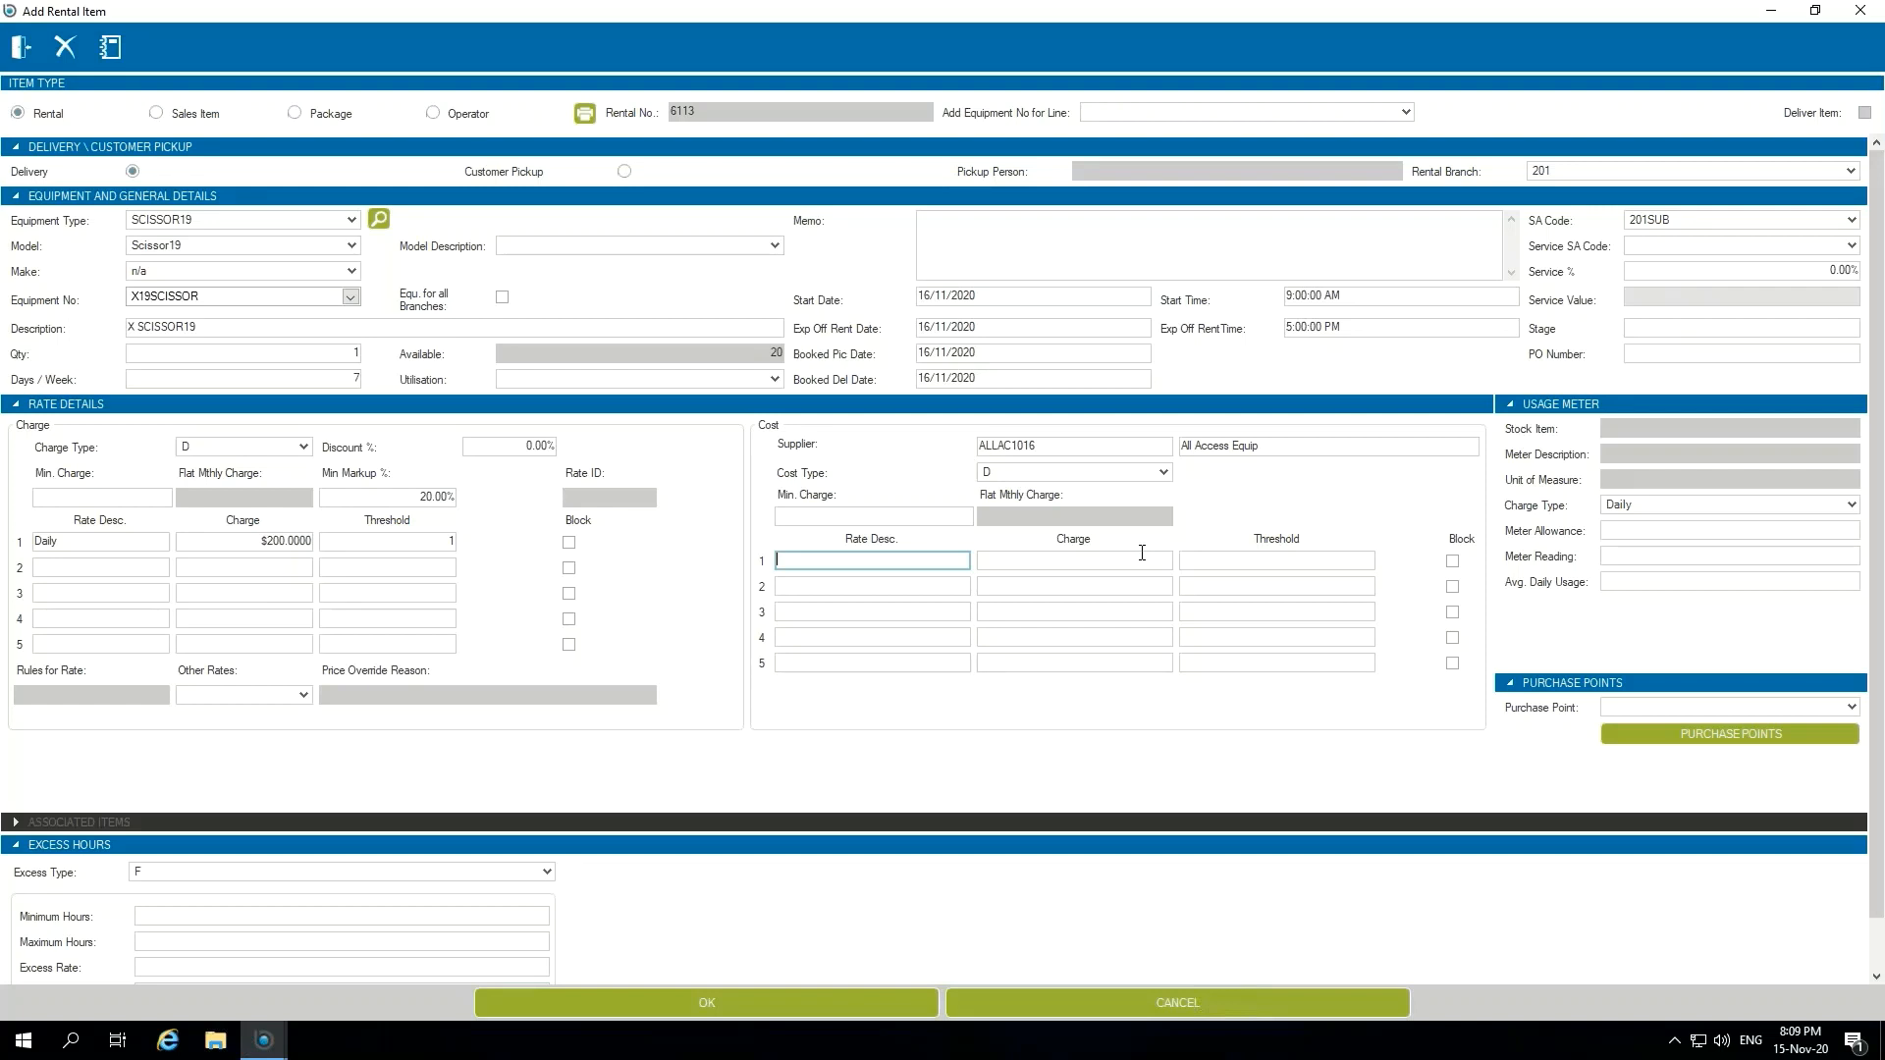
text(Daily)
key(Tab)
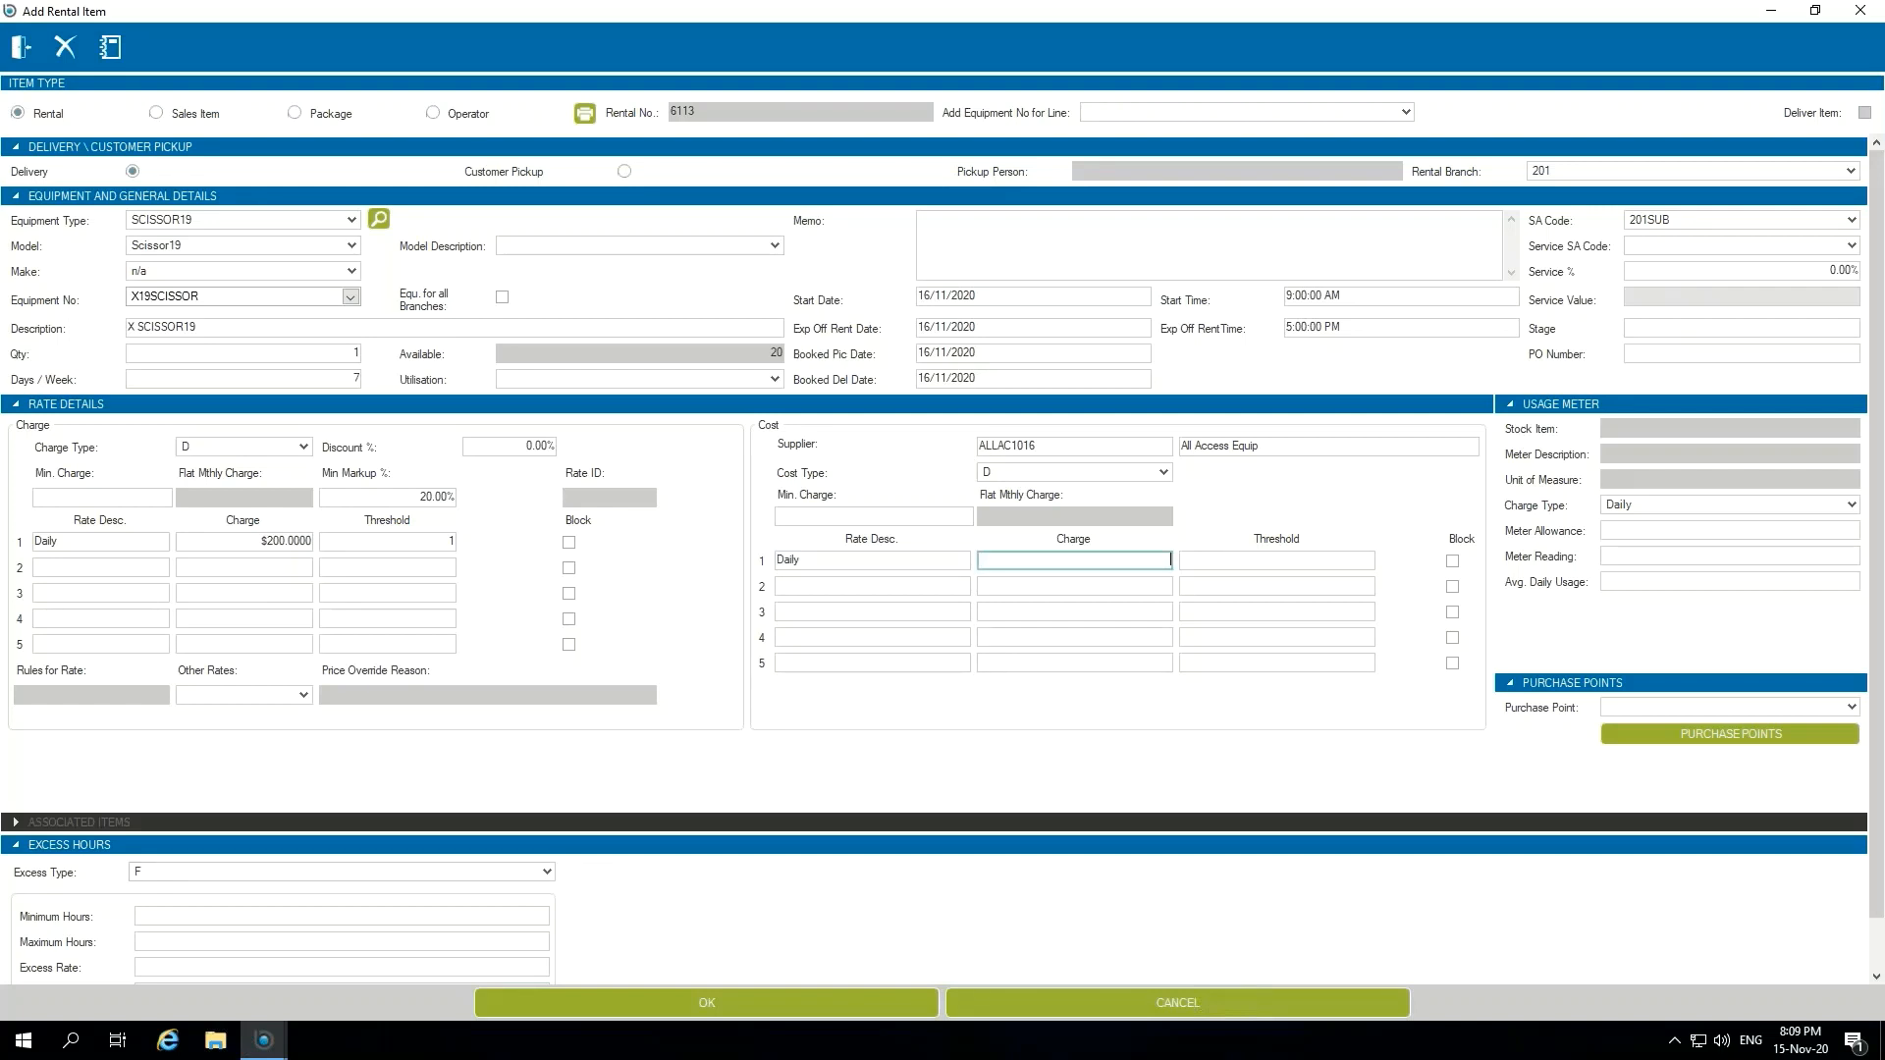
text(150)
key(Tab)
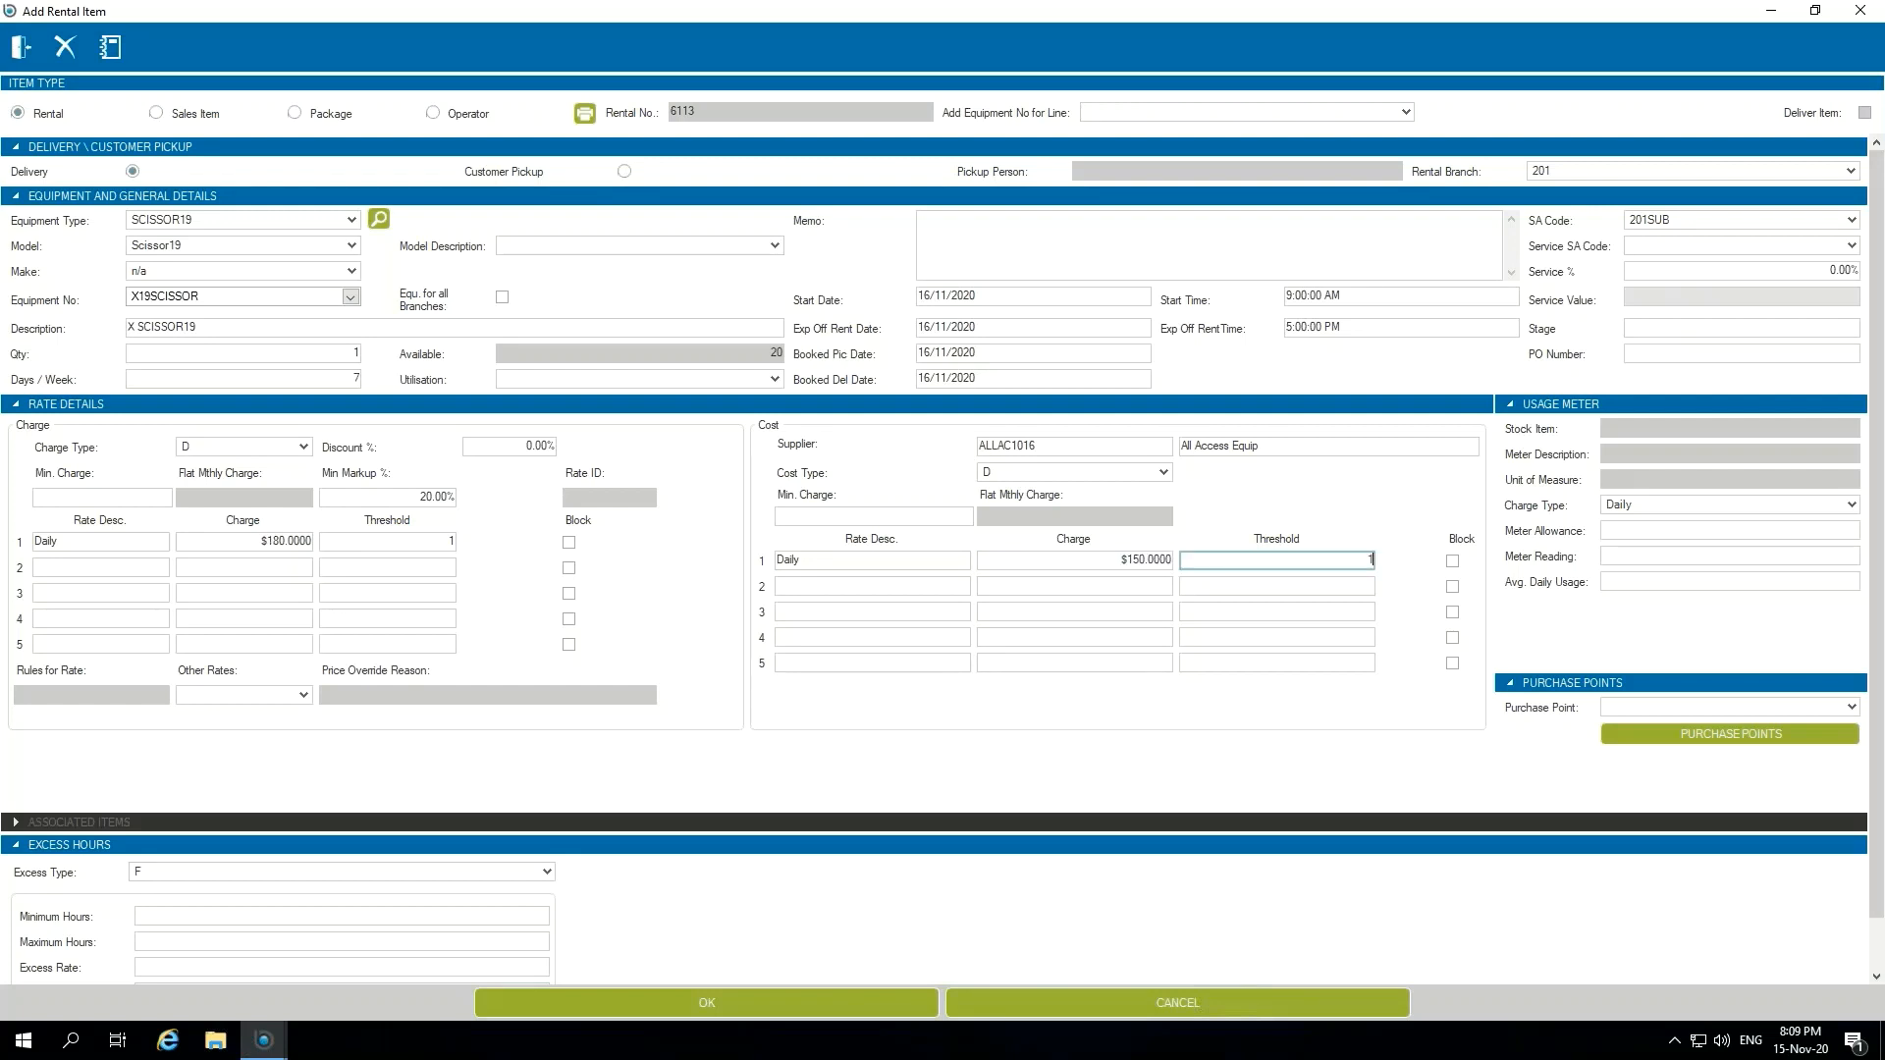
key(Tab)
click(734, 1002)
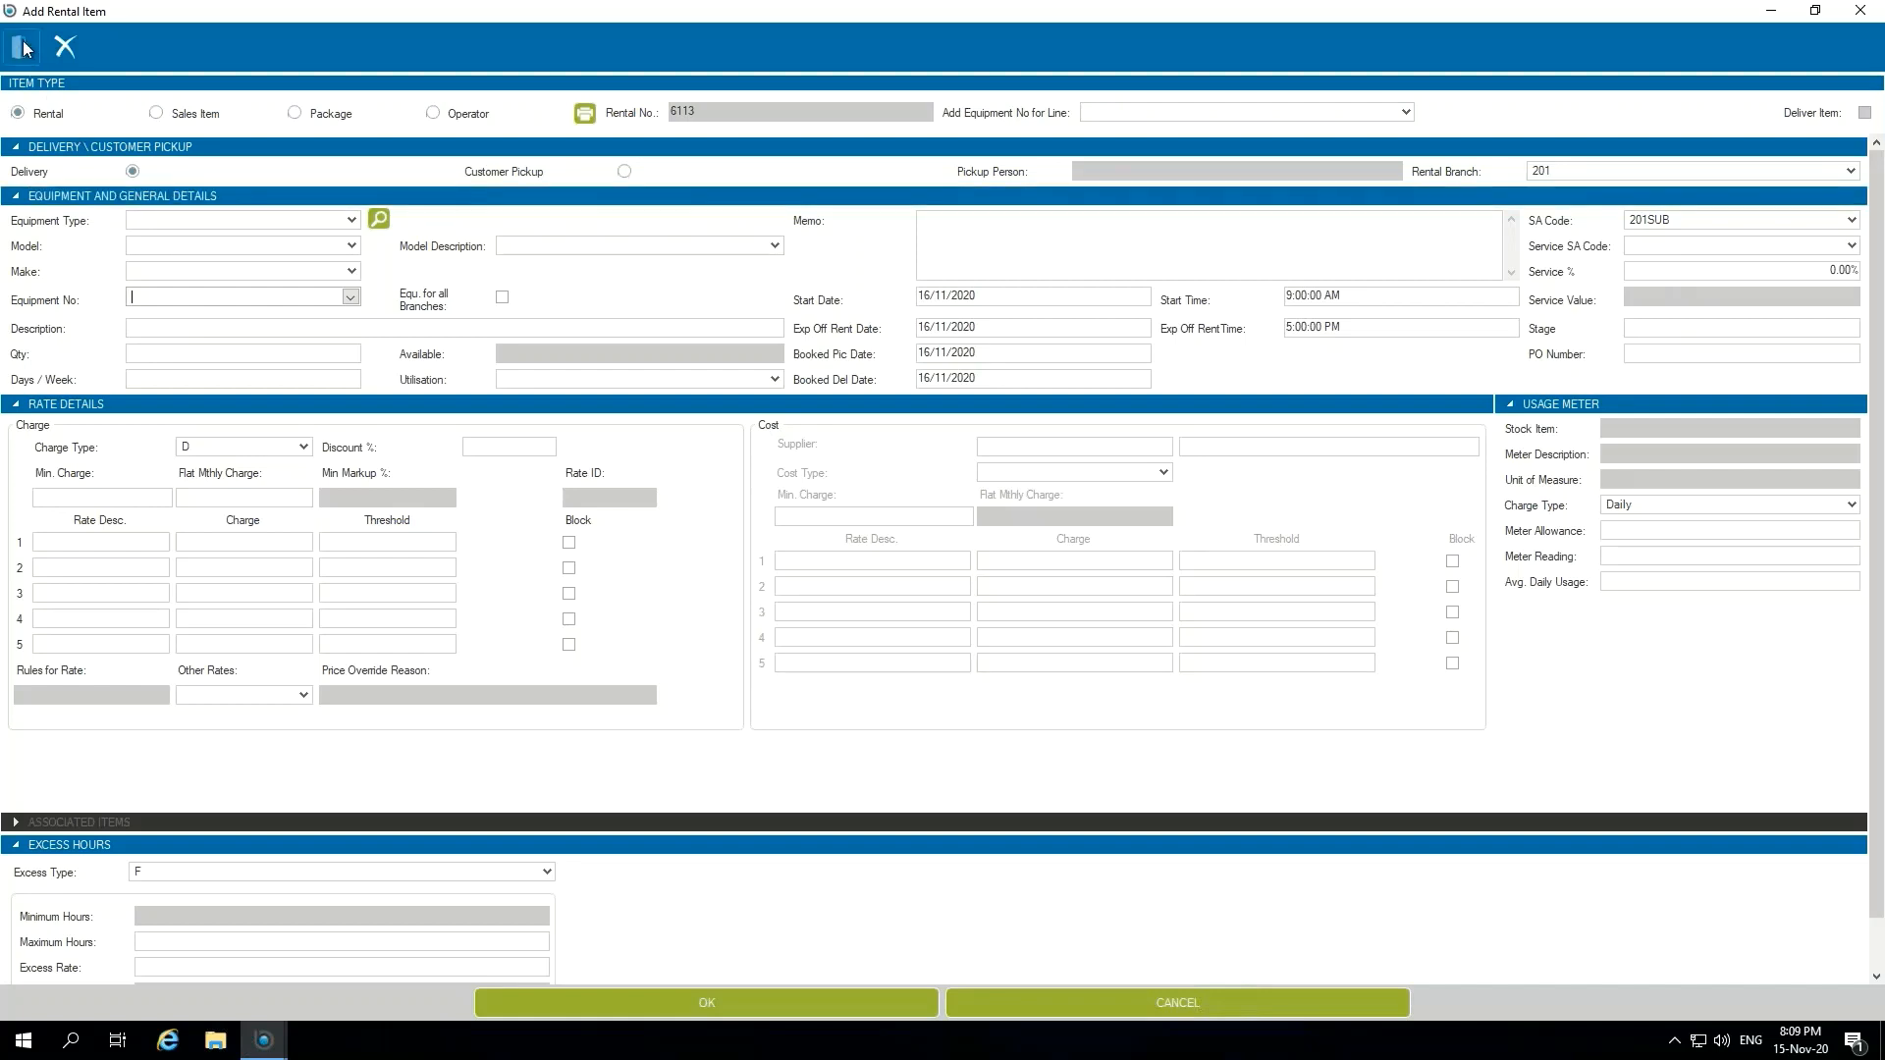
key(Escape)
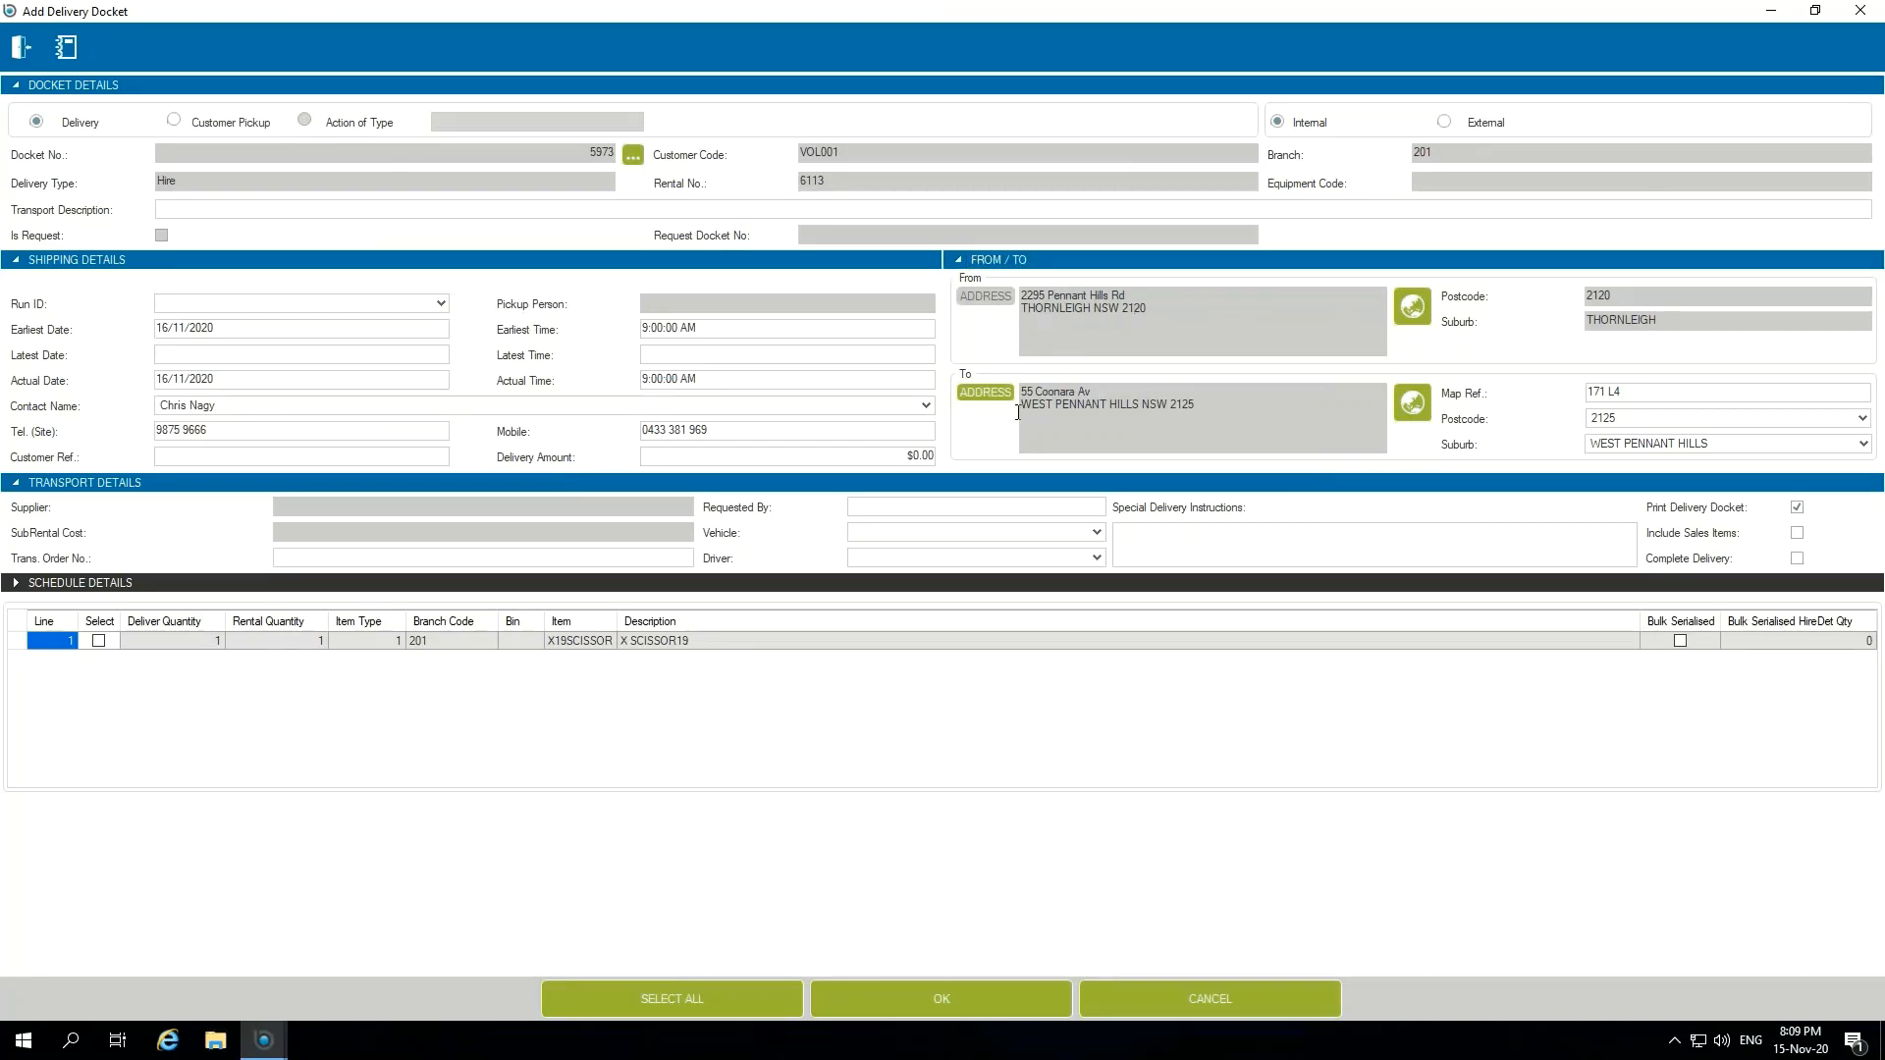
Step: Create the delivery docket for the X19SCISSOR line with docket printing off and Complete Delivery on
click(98, 642)
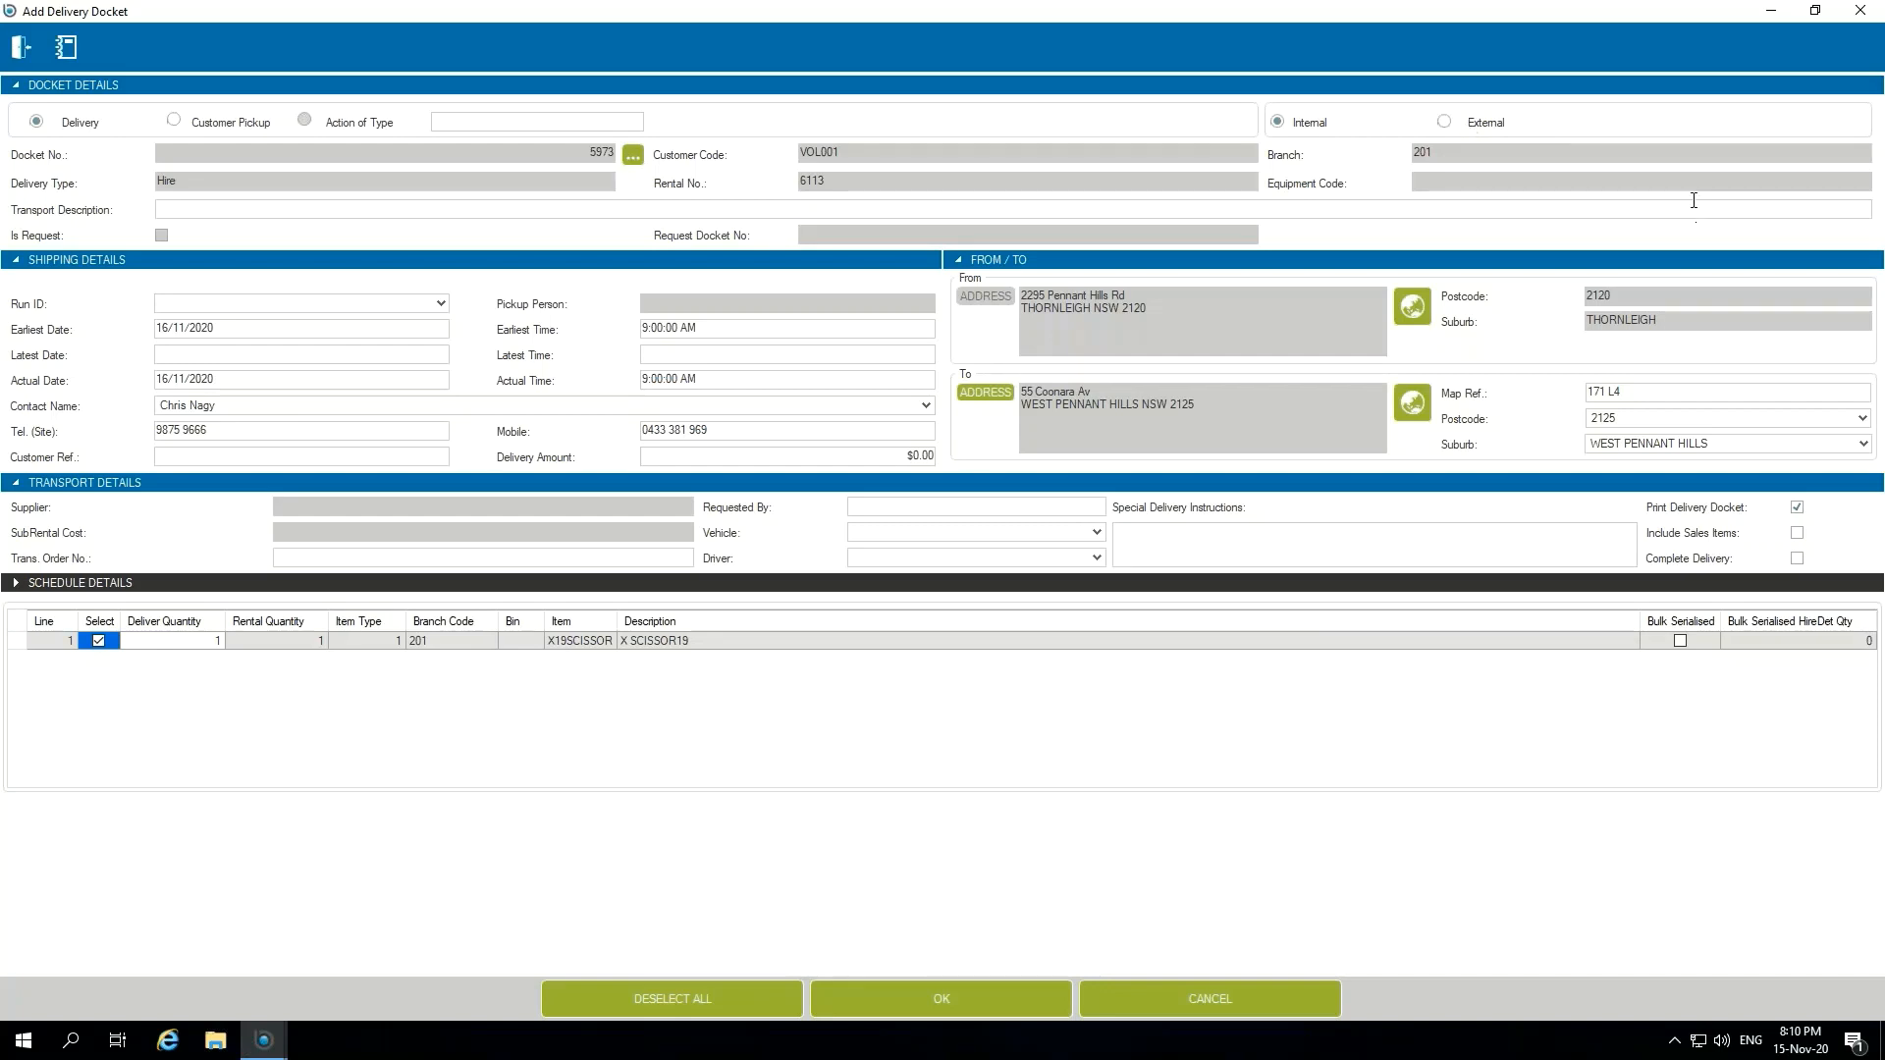
click(1796, 507)
click(1798, 558)
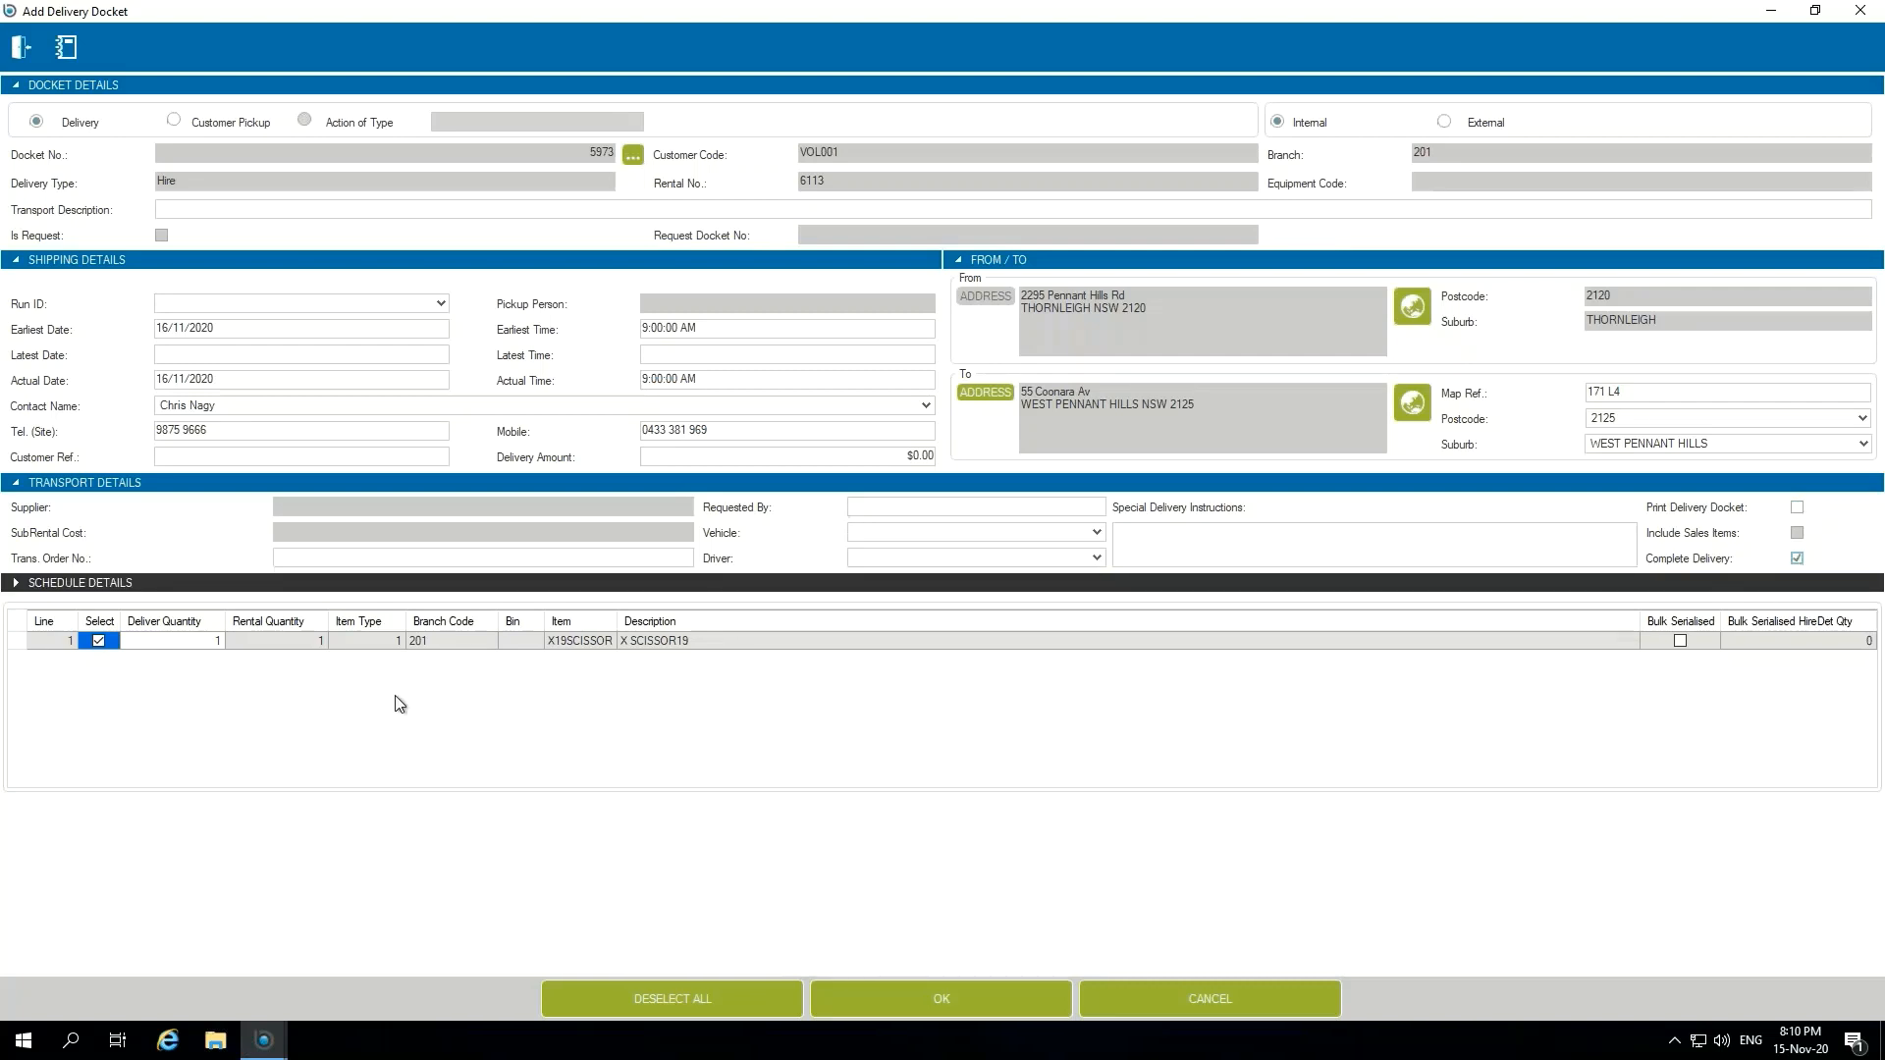
click(952, 1003)
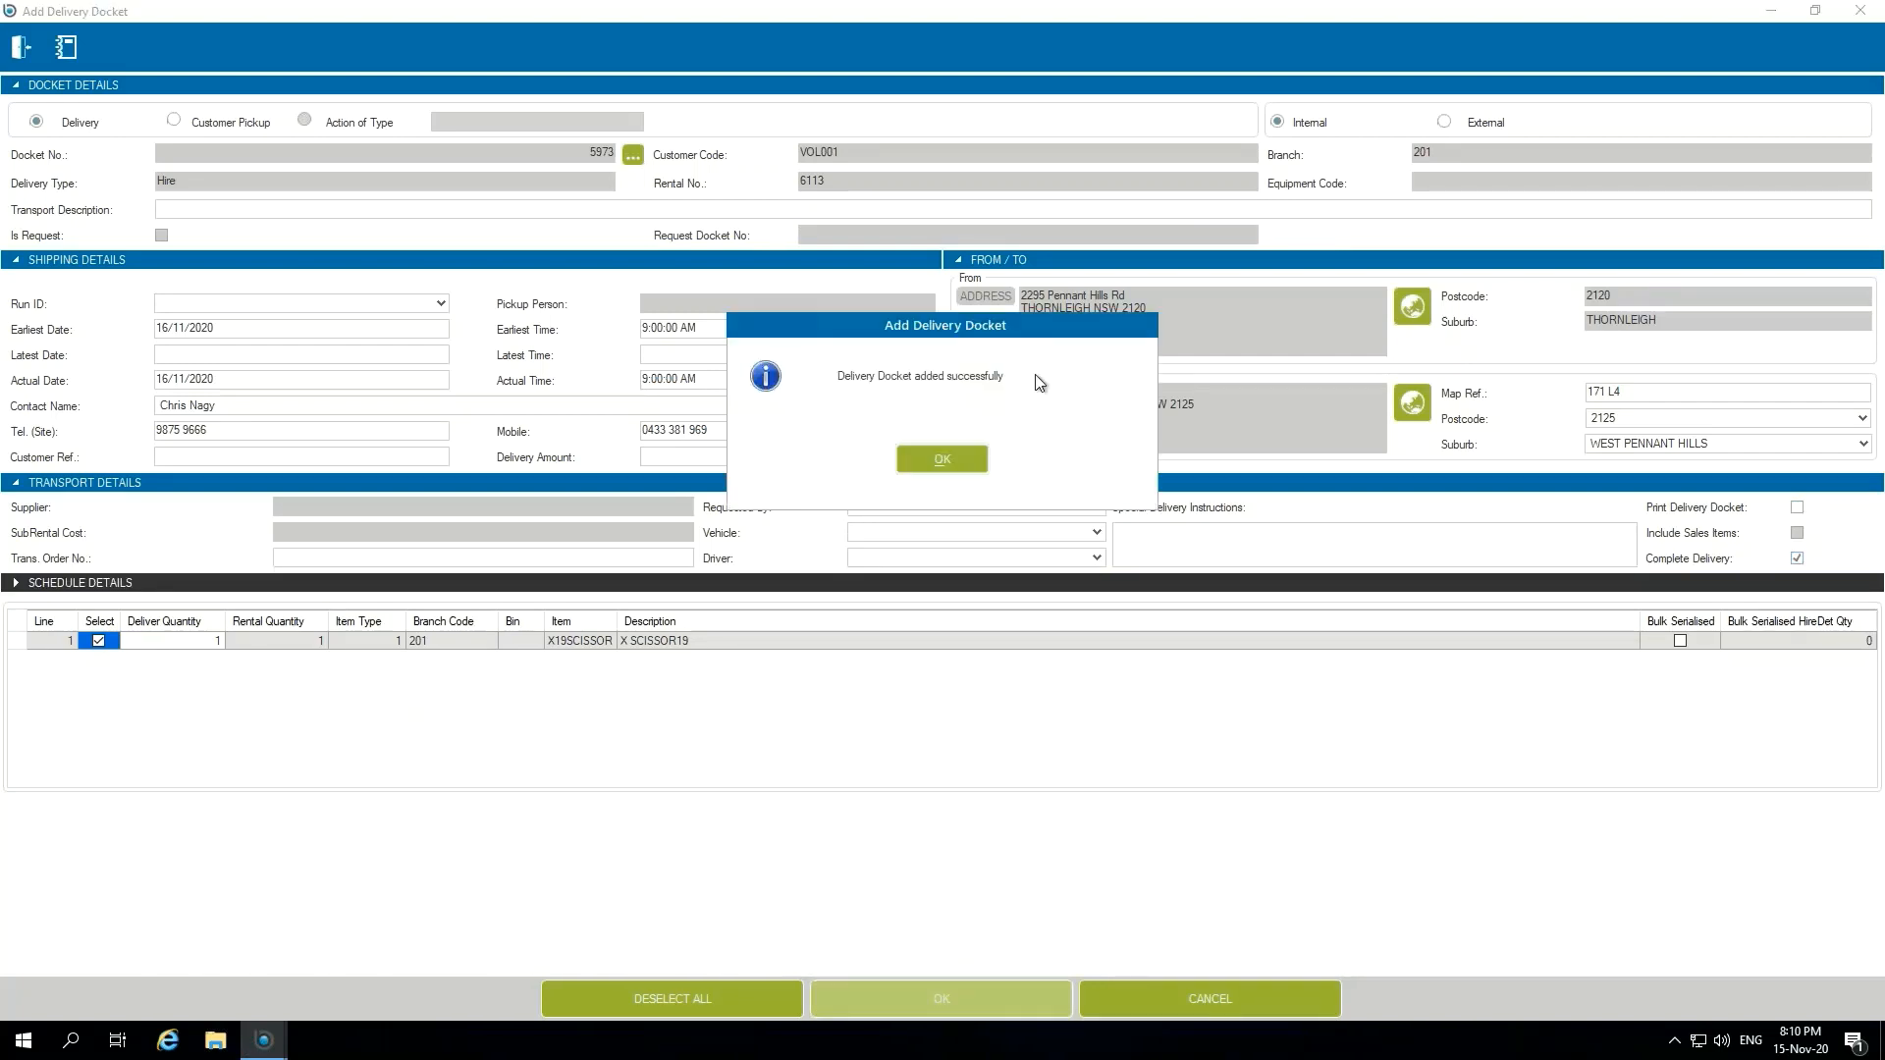
click(926, 458)
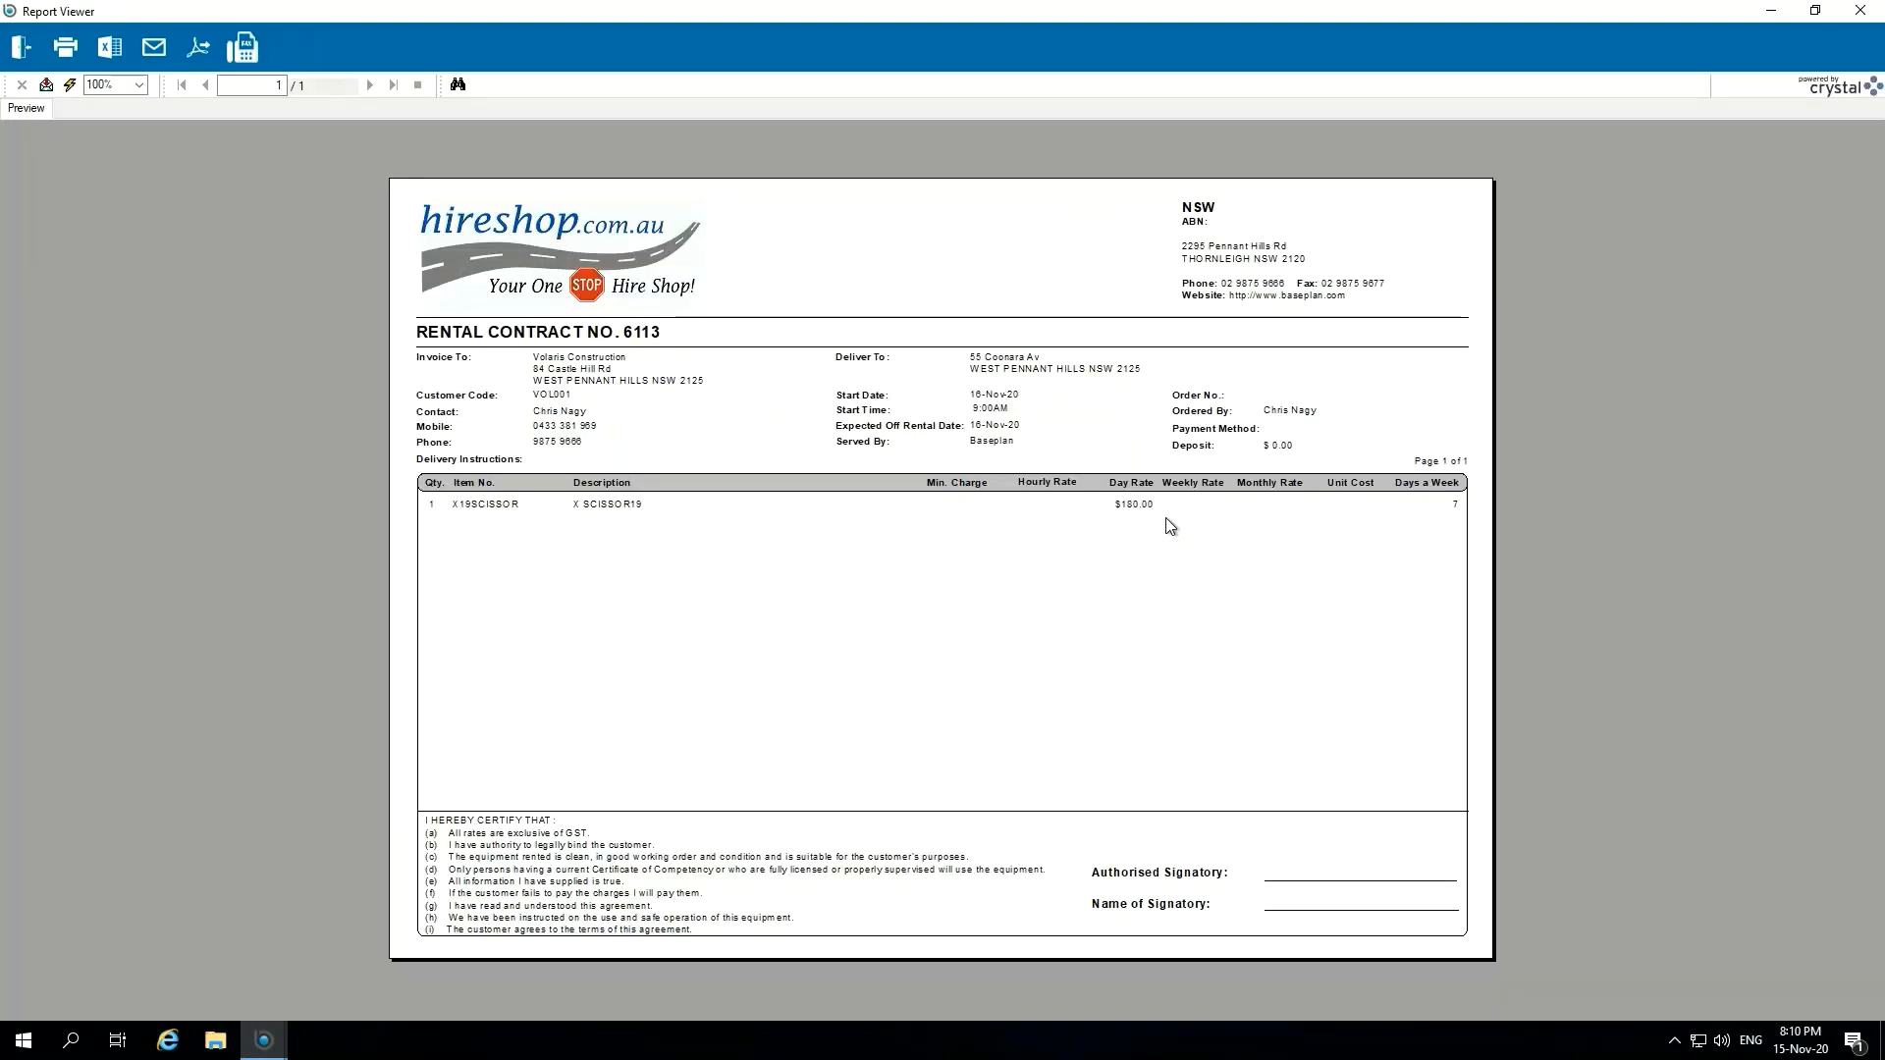
Step: Close the rental contract report and decline printing the Ops & Safety Instructions
click(30, 54)
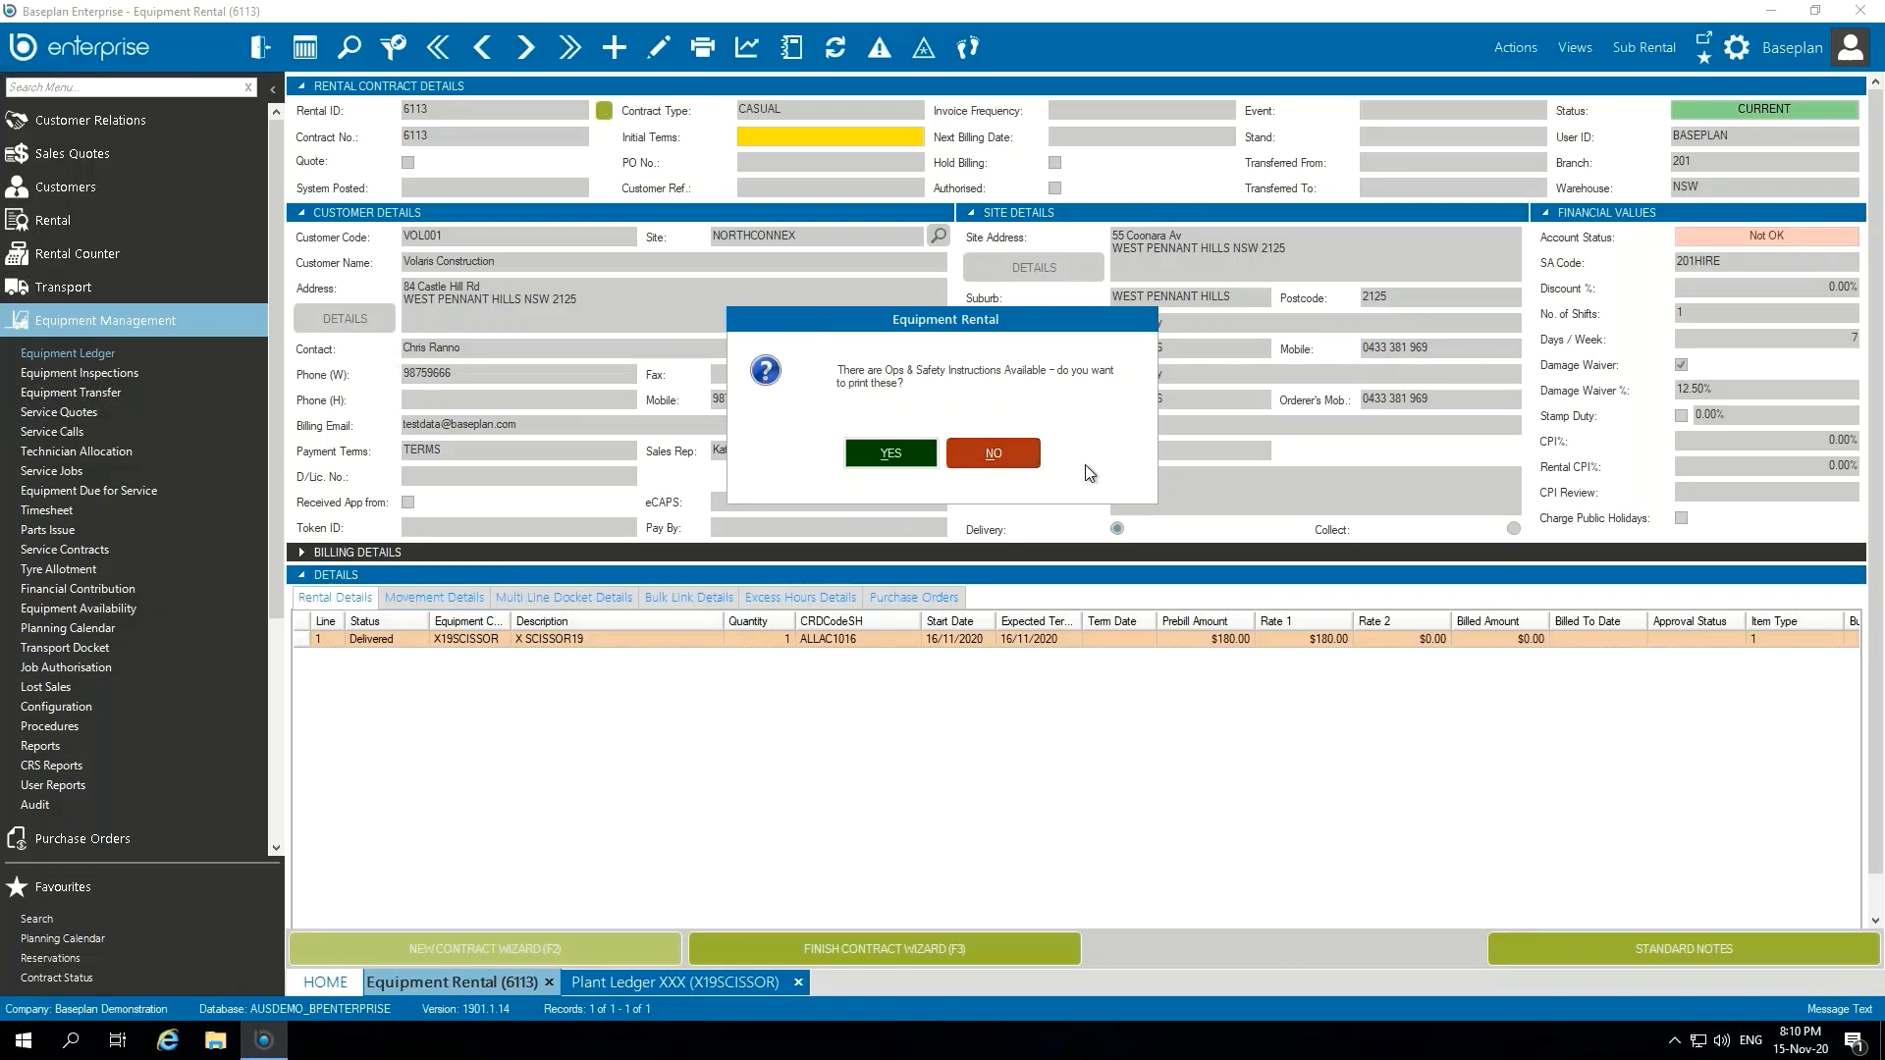
click(1027, 465)
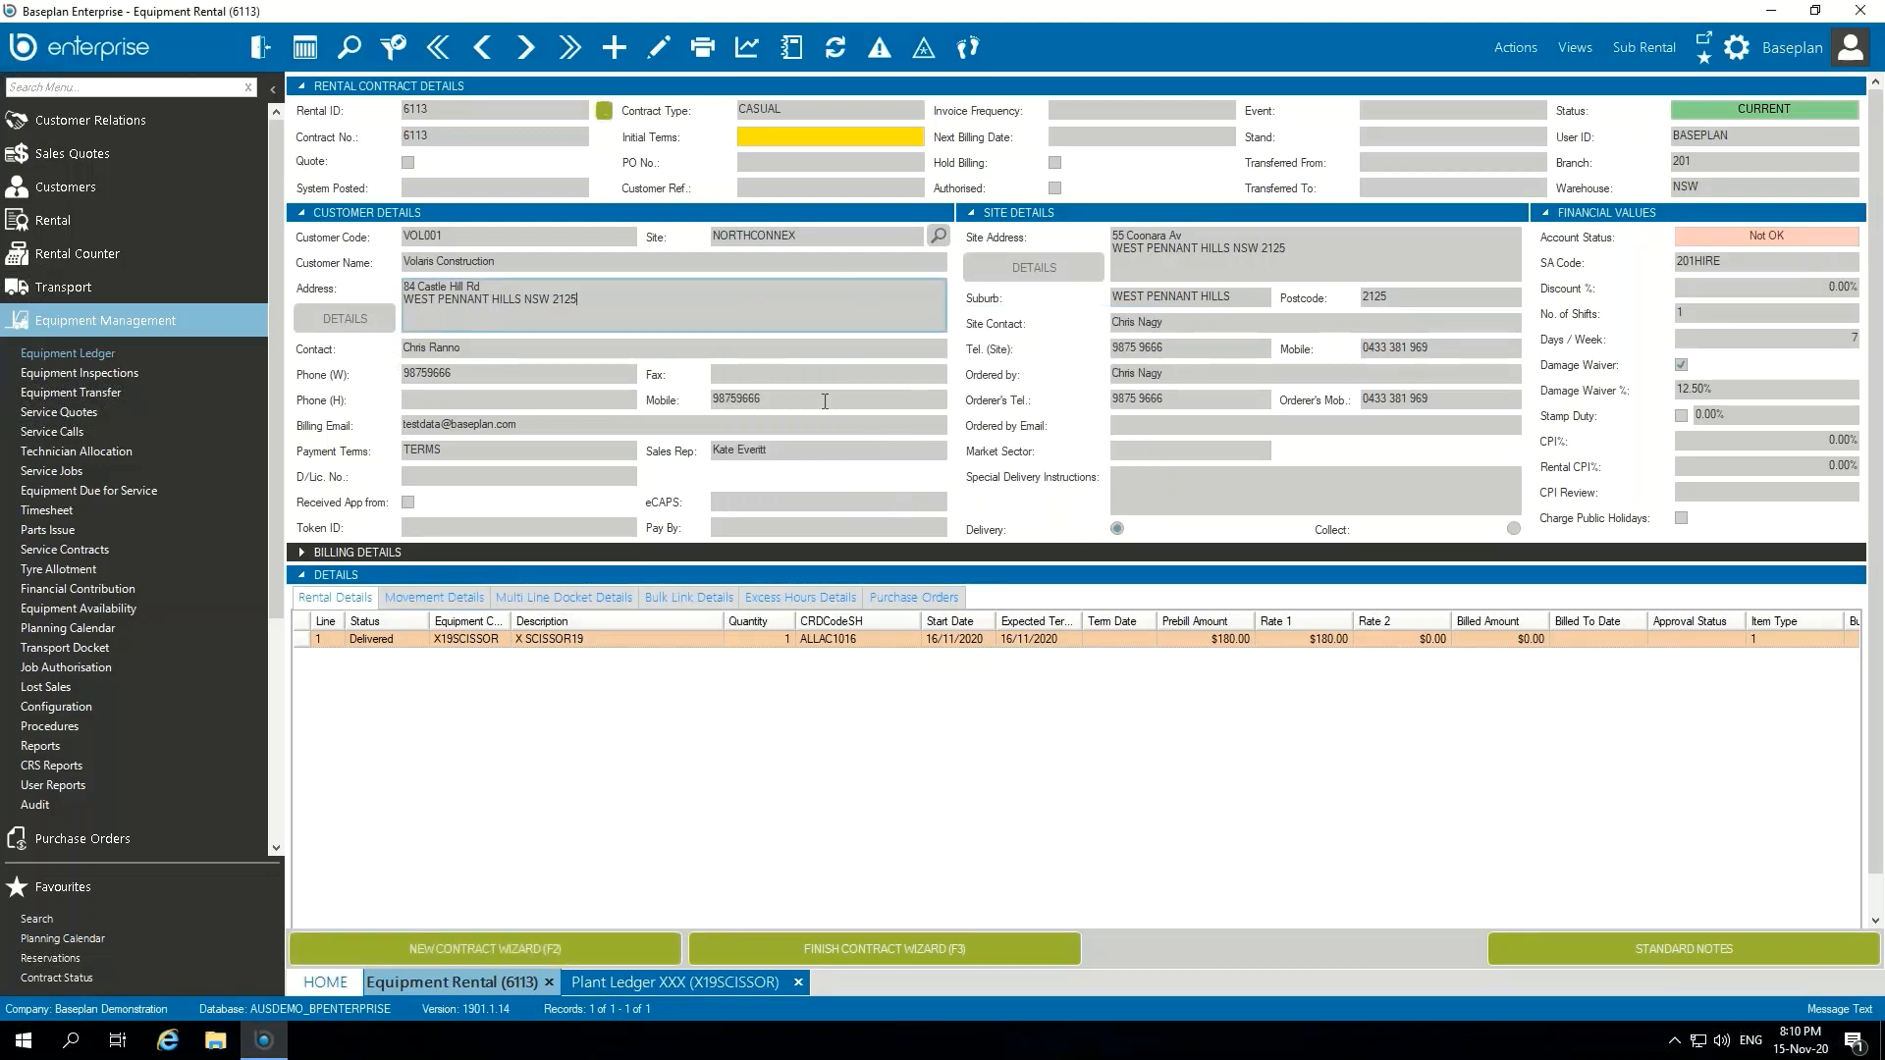
click(1665, 49)
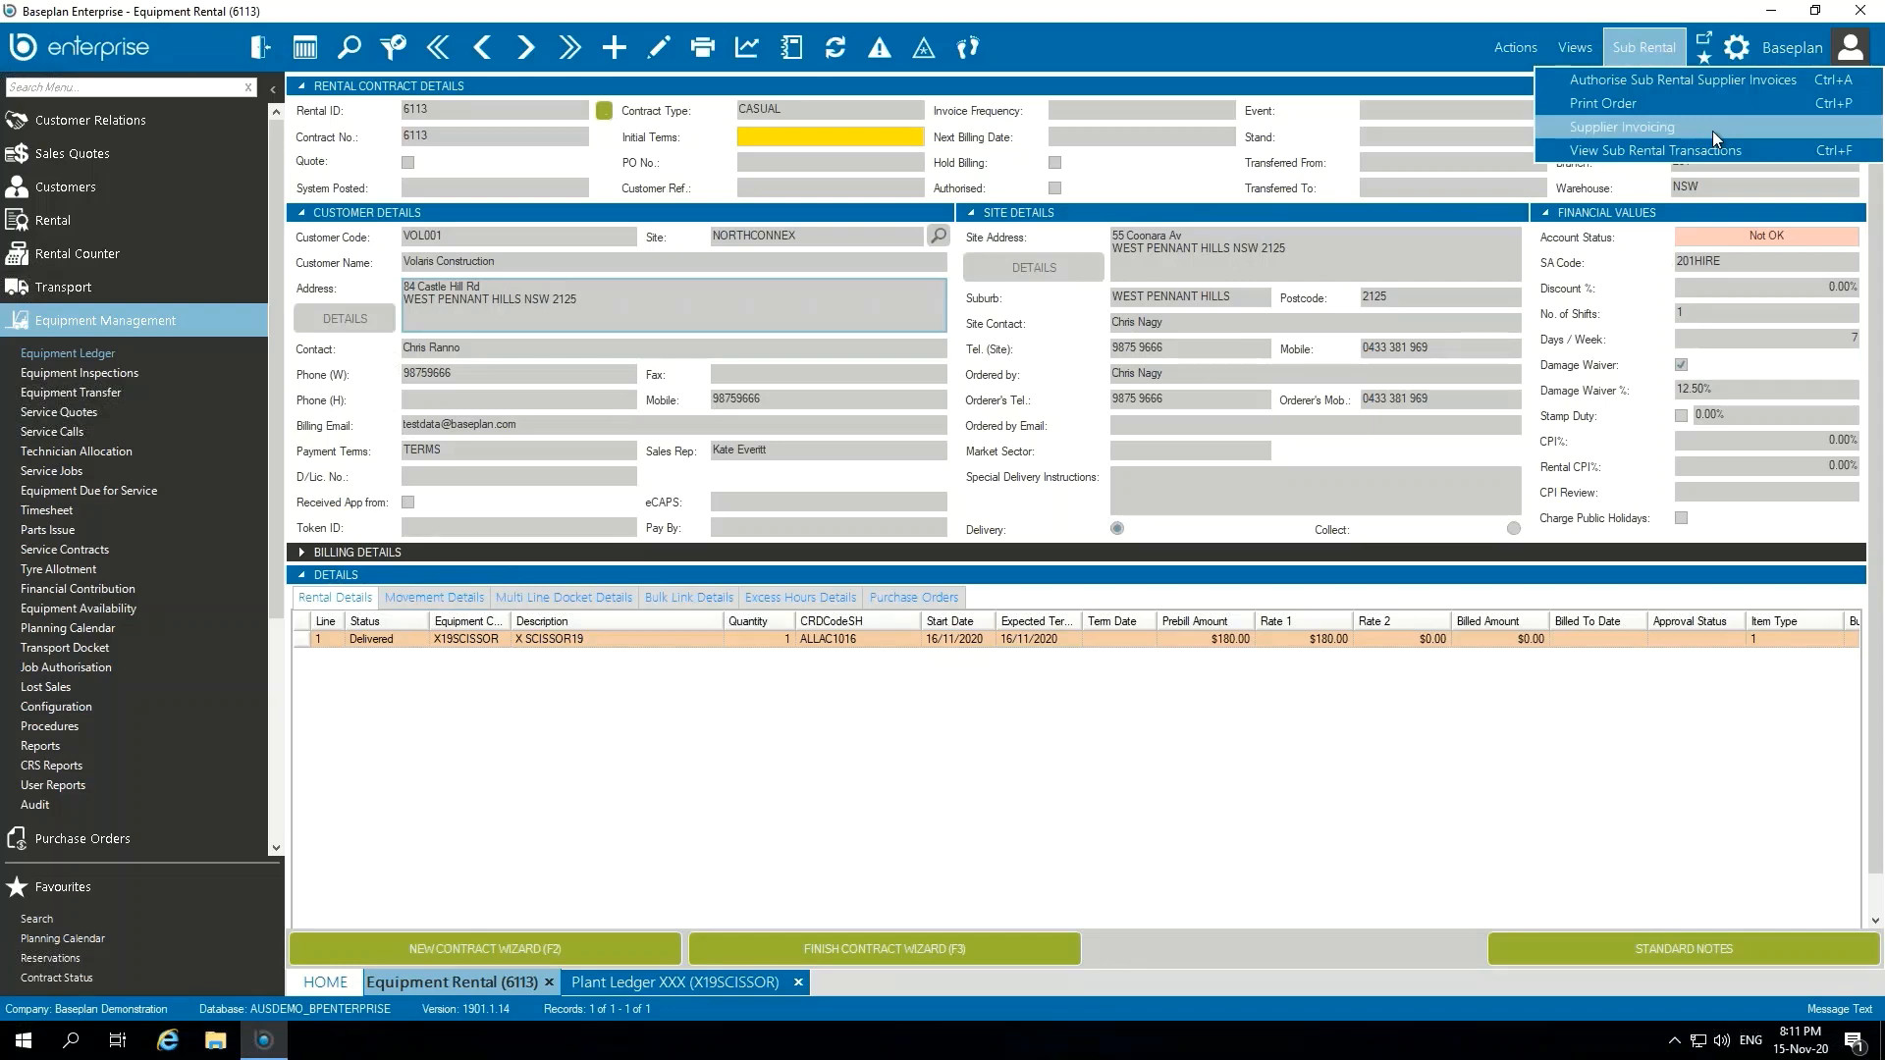
click(1290, 253)
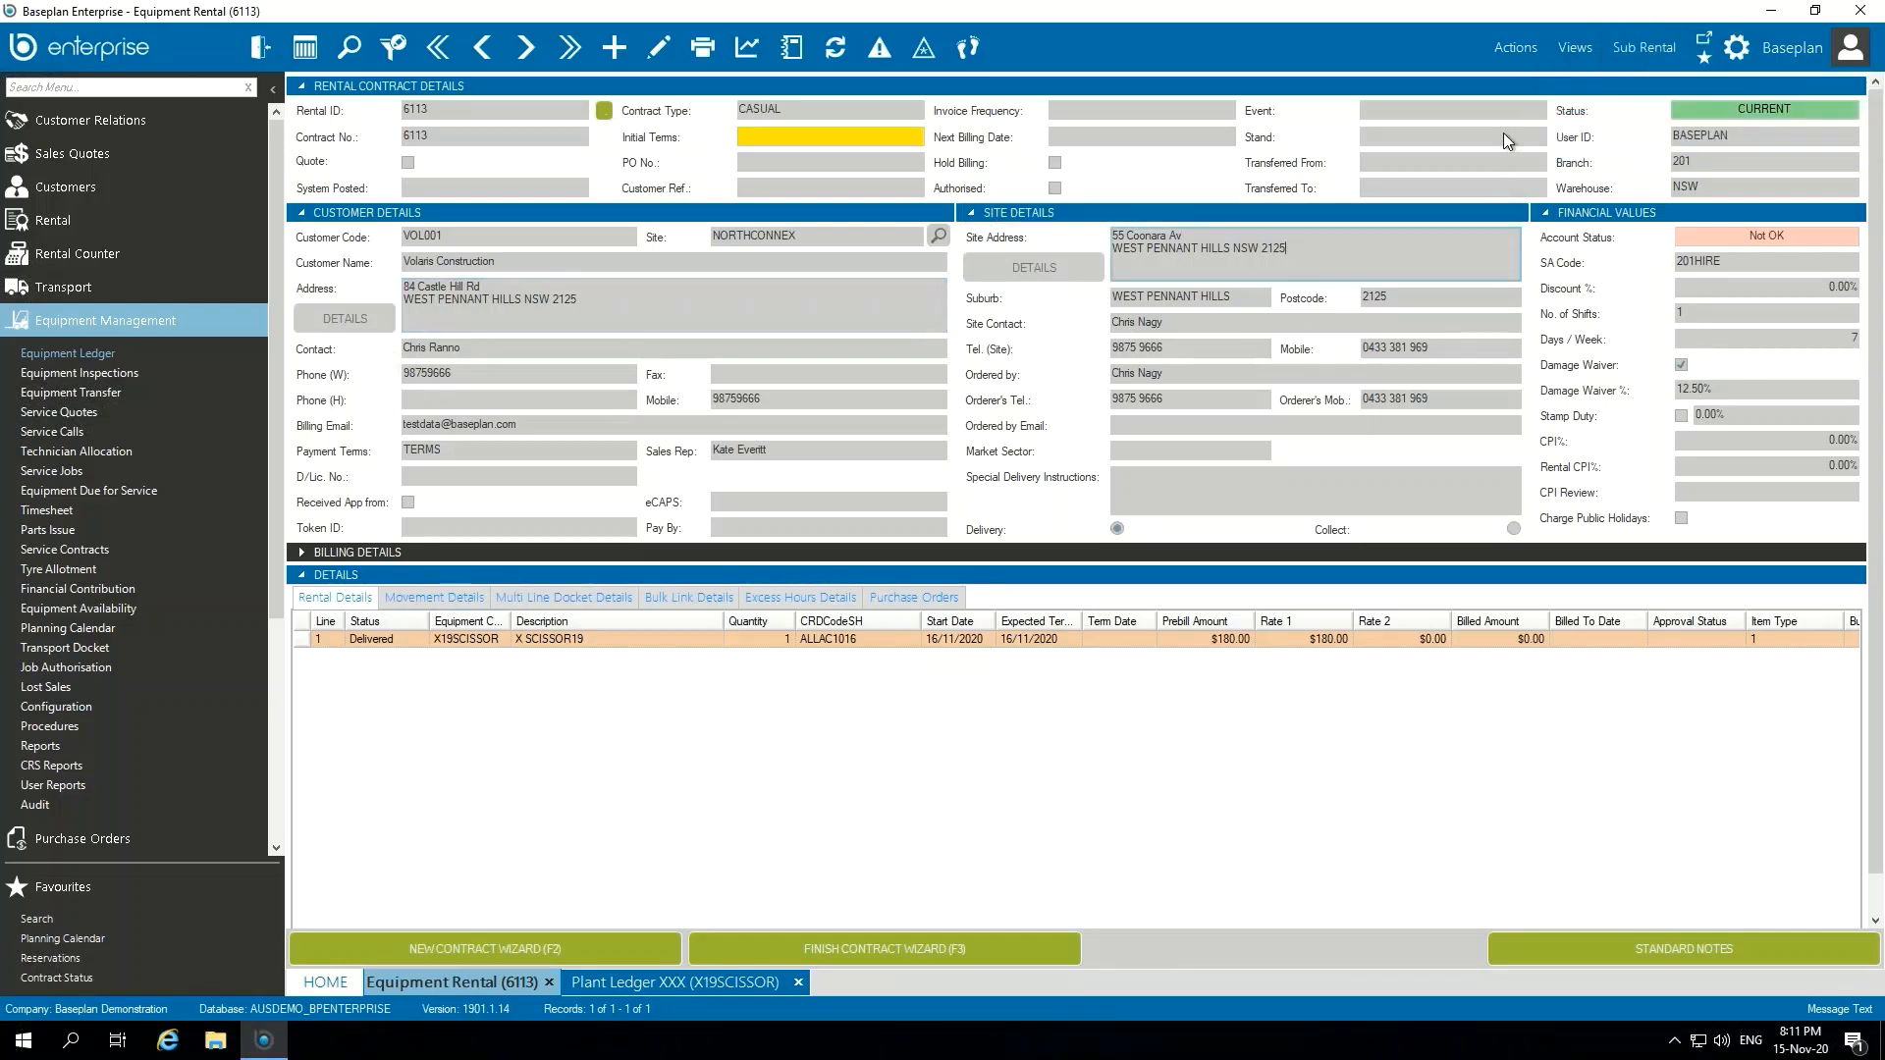
Step: Start a progress invoice for the rental contract with bill-to date 16/11/2020 and time 5:00 PM
click(1517, 48)
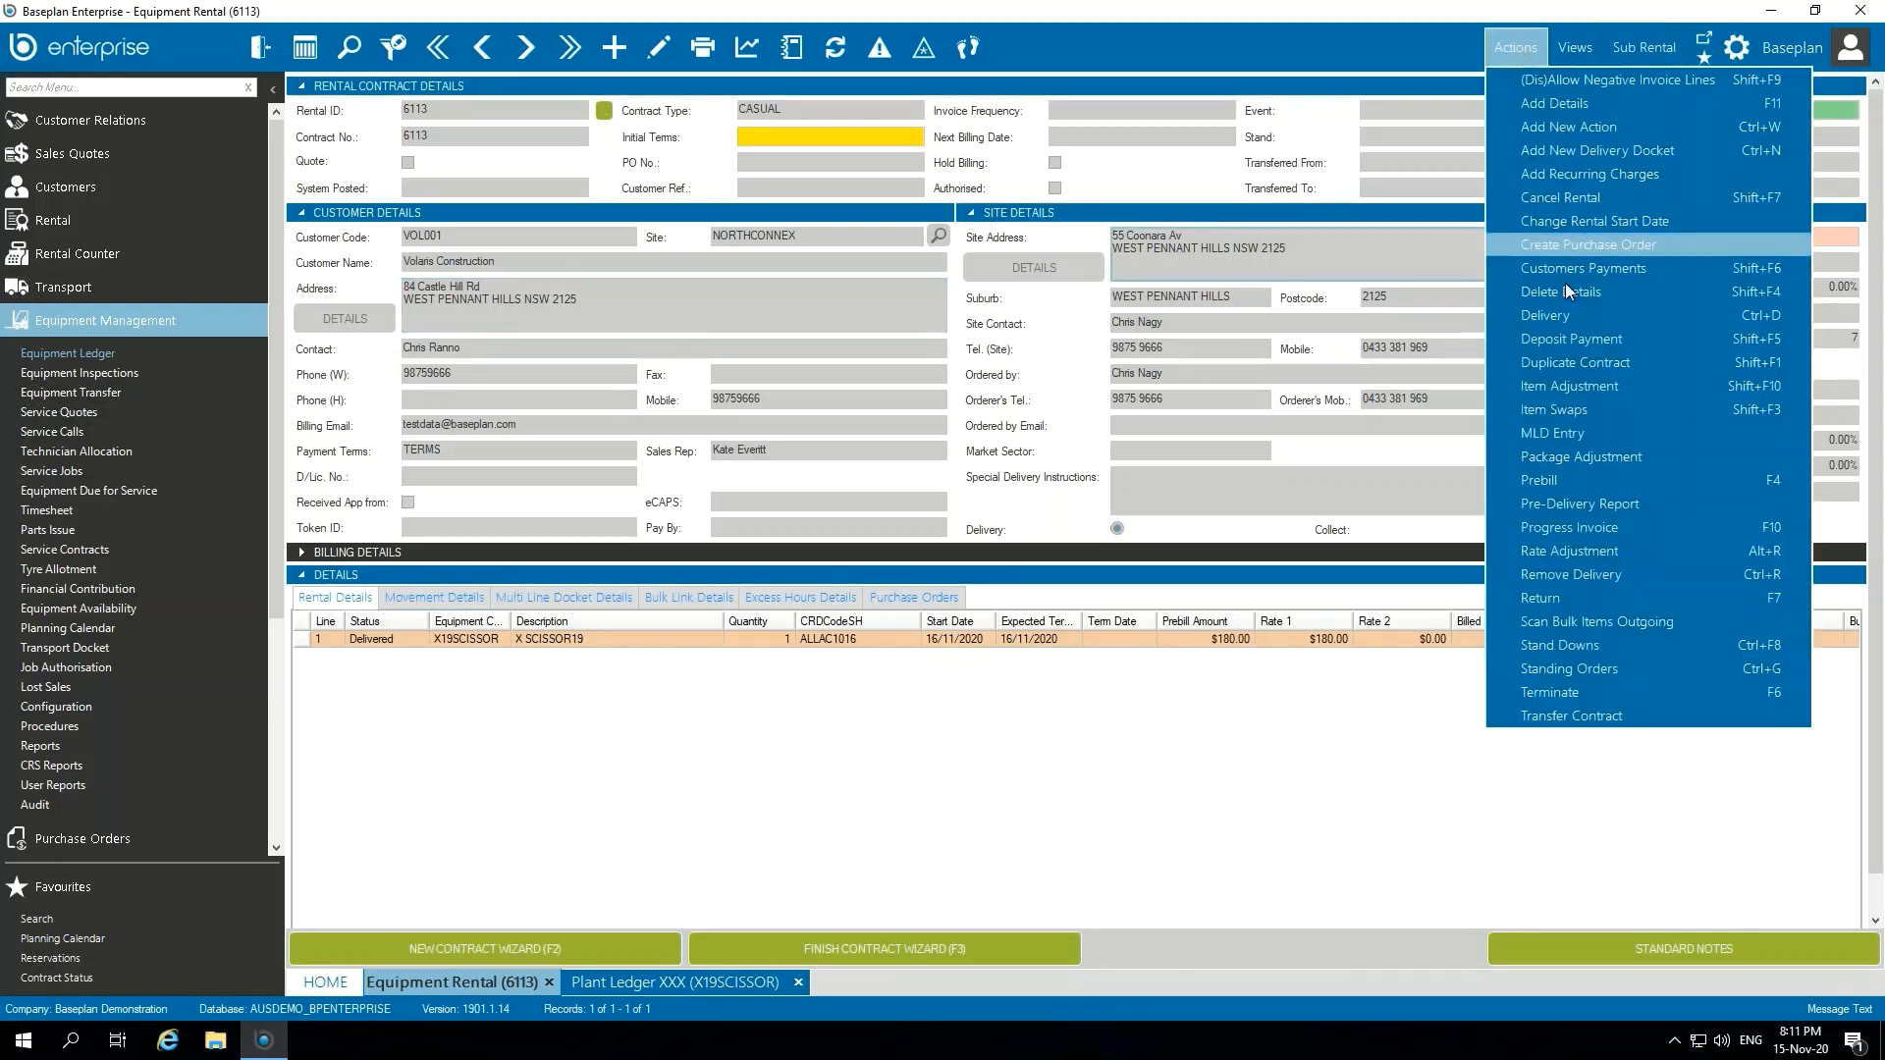
click(1595, 527)
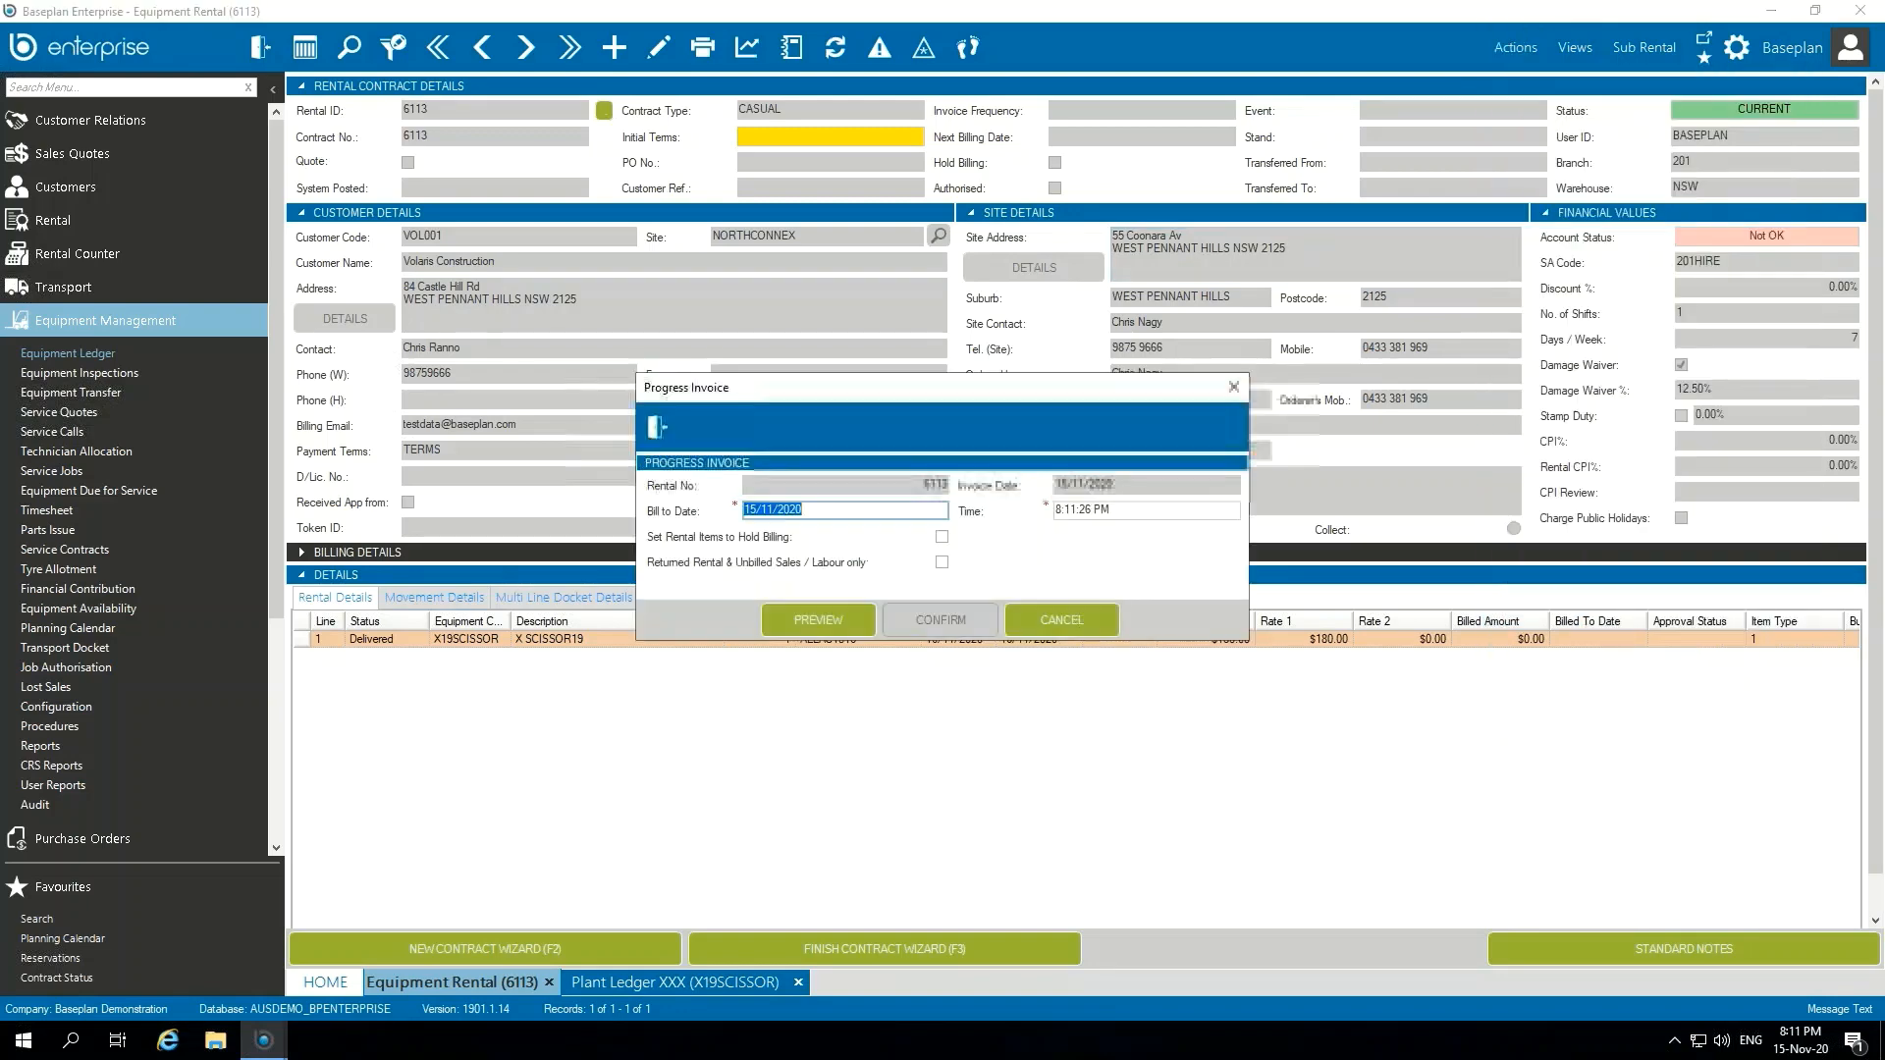
text(16)
key(Tab)
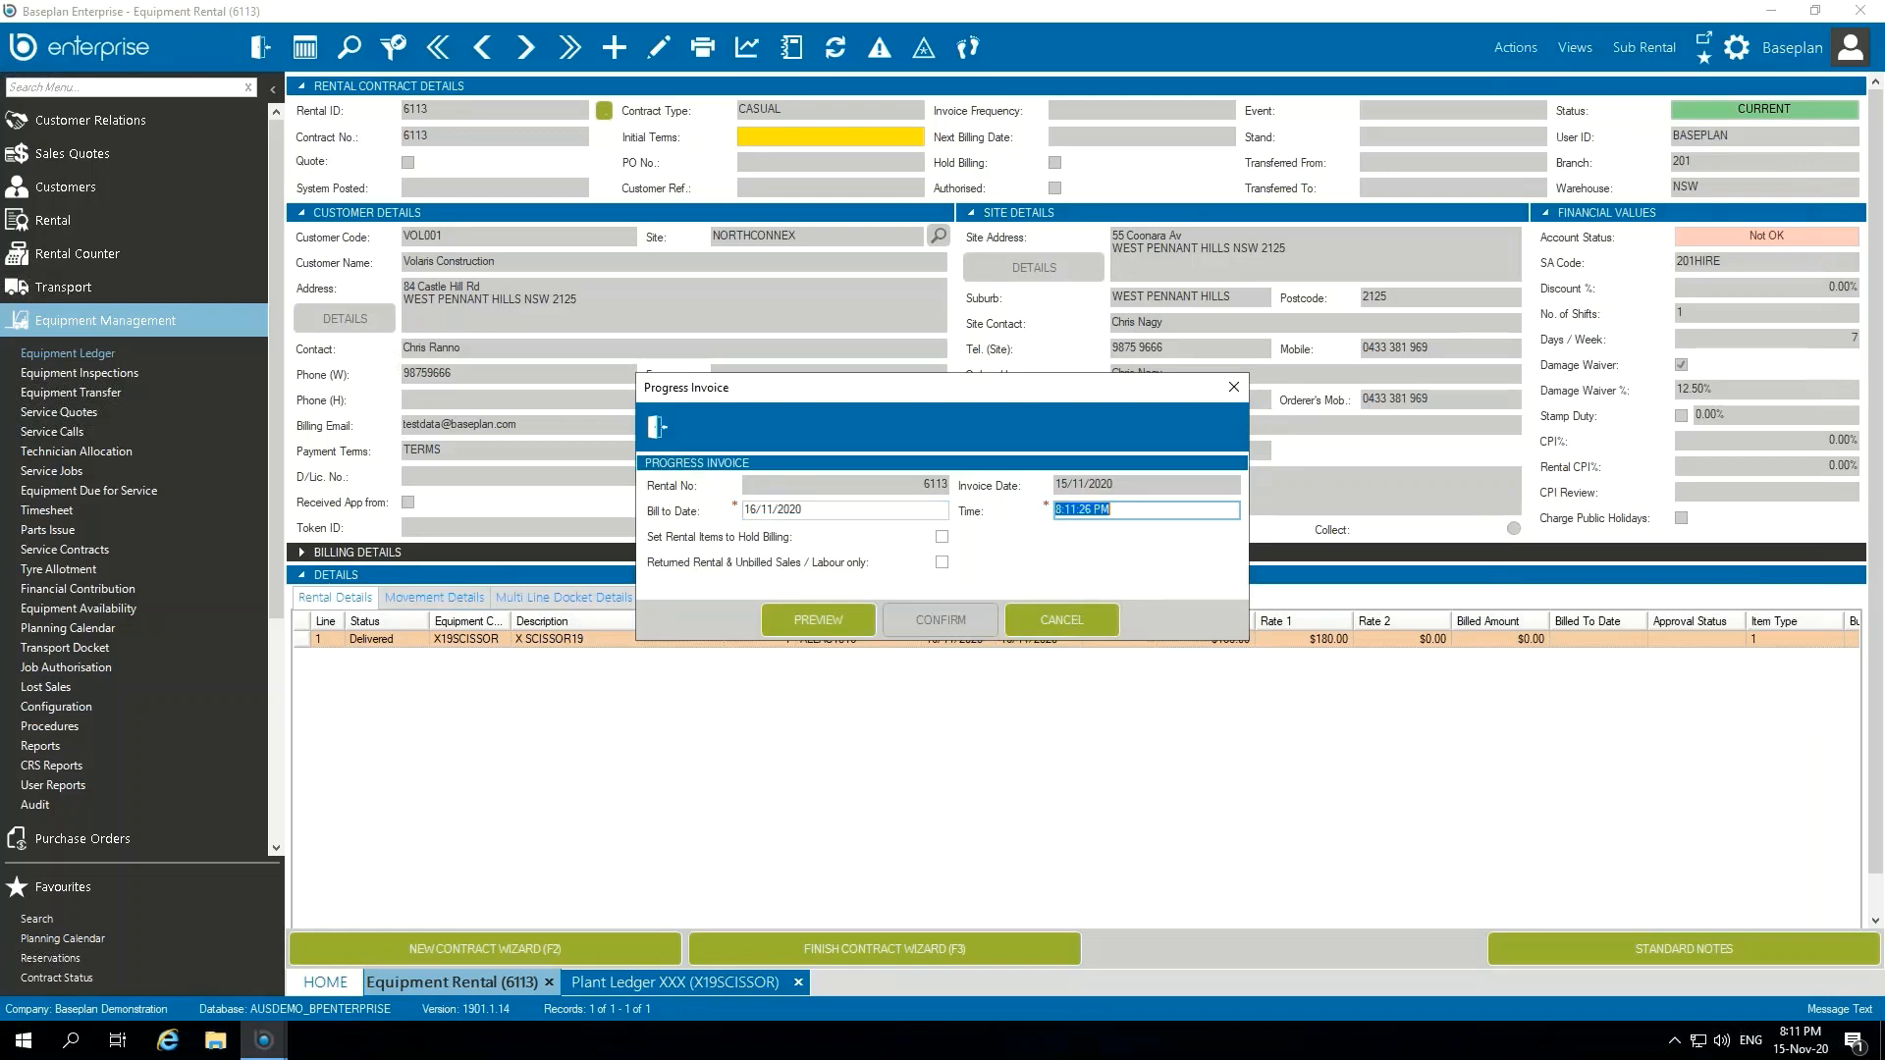
text(500)
key(Tab)
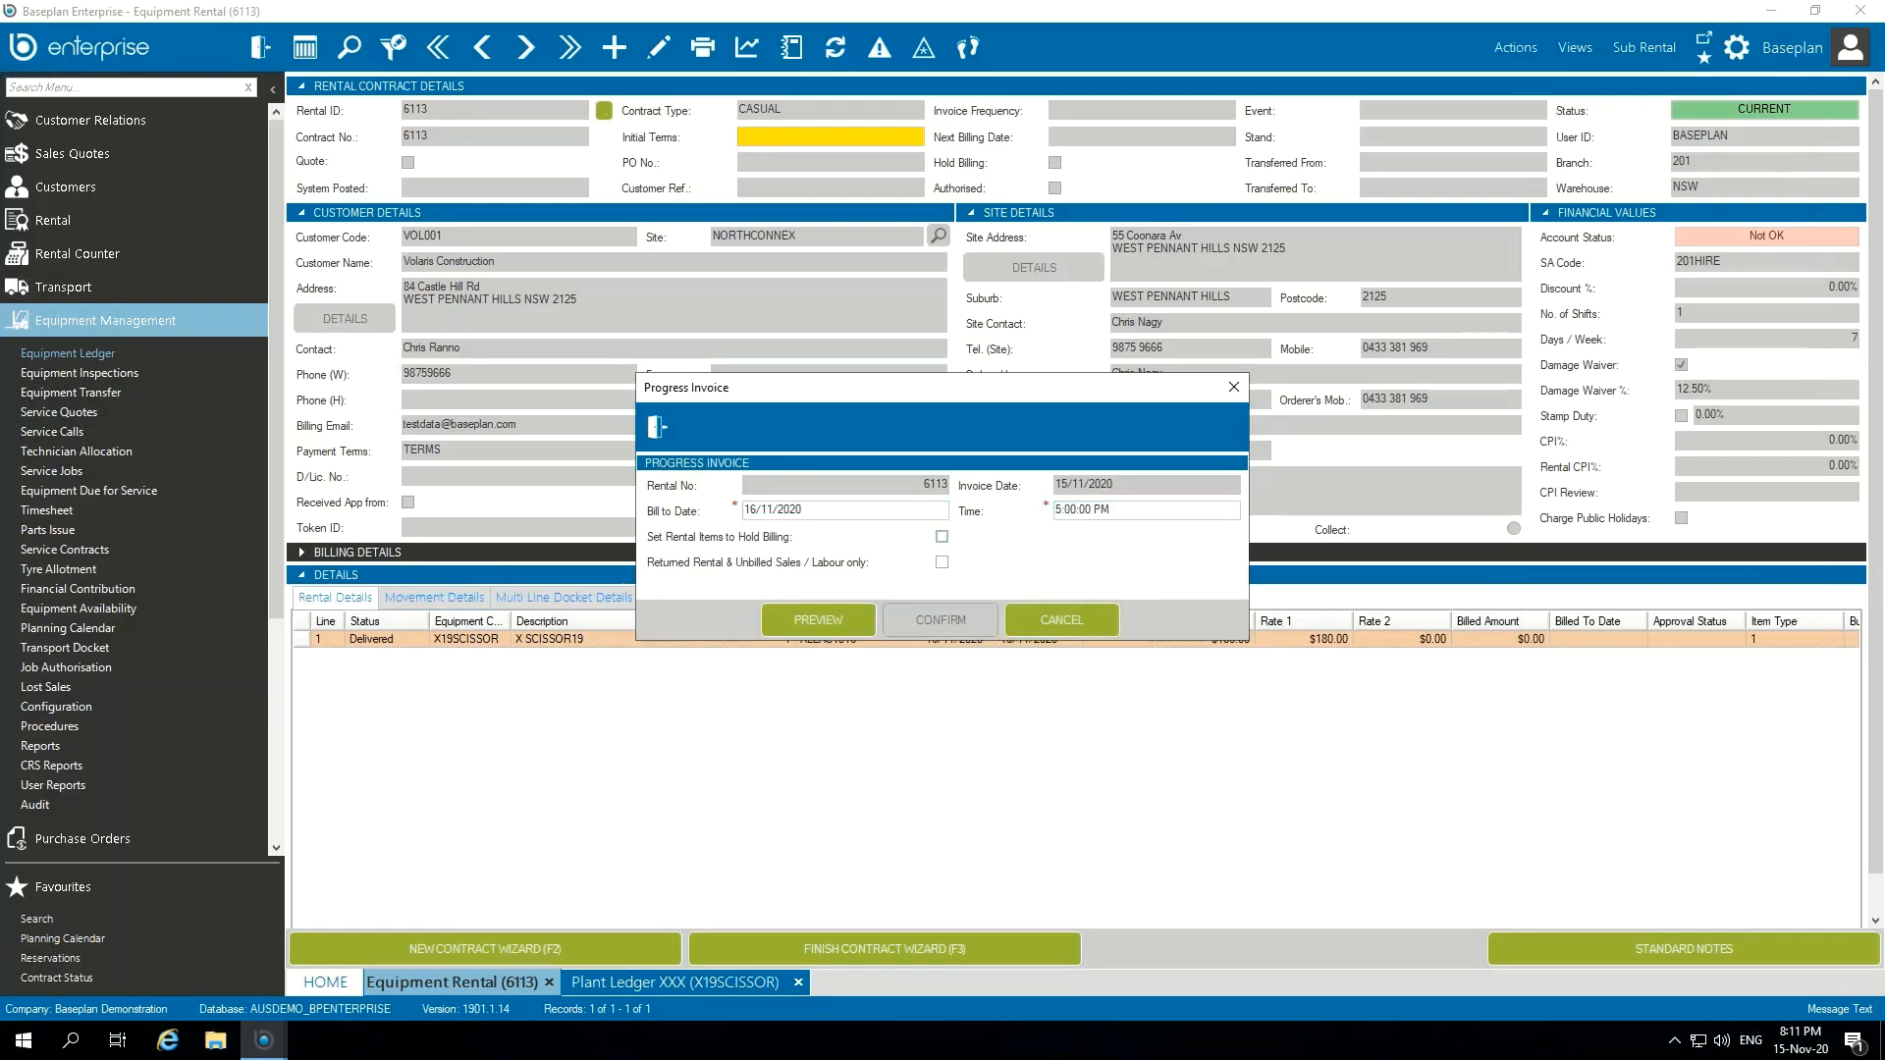
Step: Preview the progress invoice's Rental Prebilling Summary at 140% zoom, and close the report
click(860, 619)
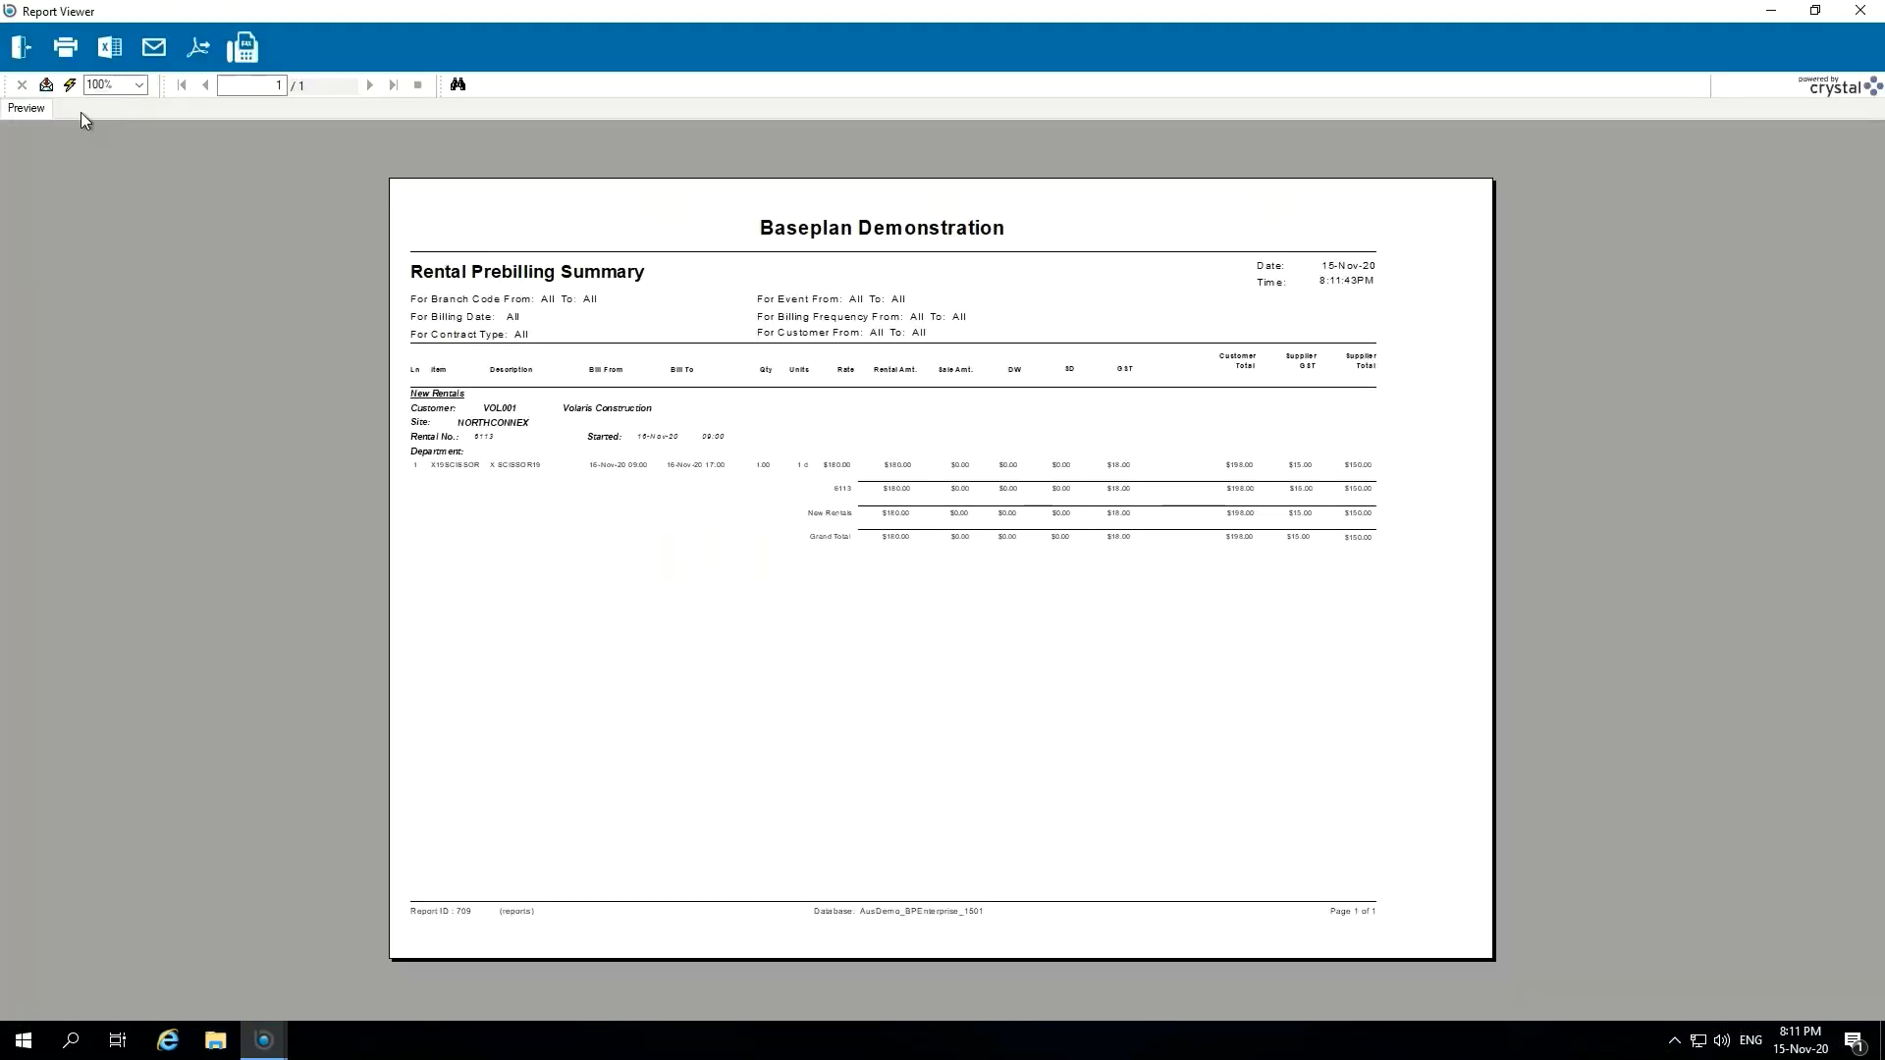
double_click(98, 84)
text(140)
key(Return)
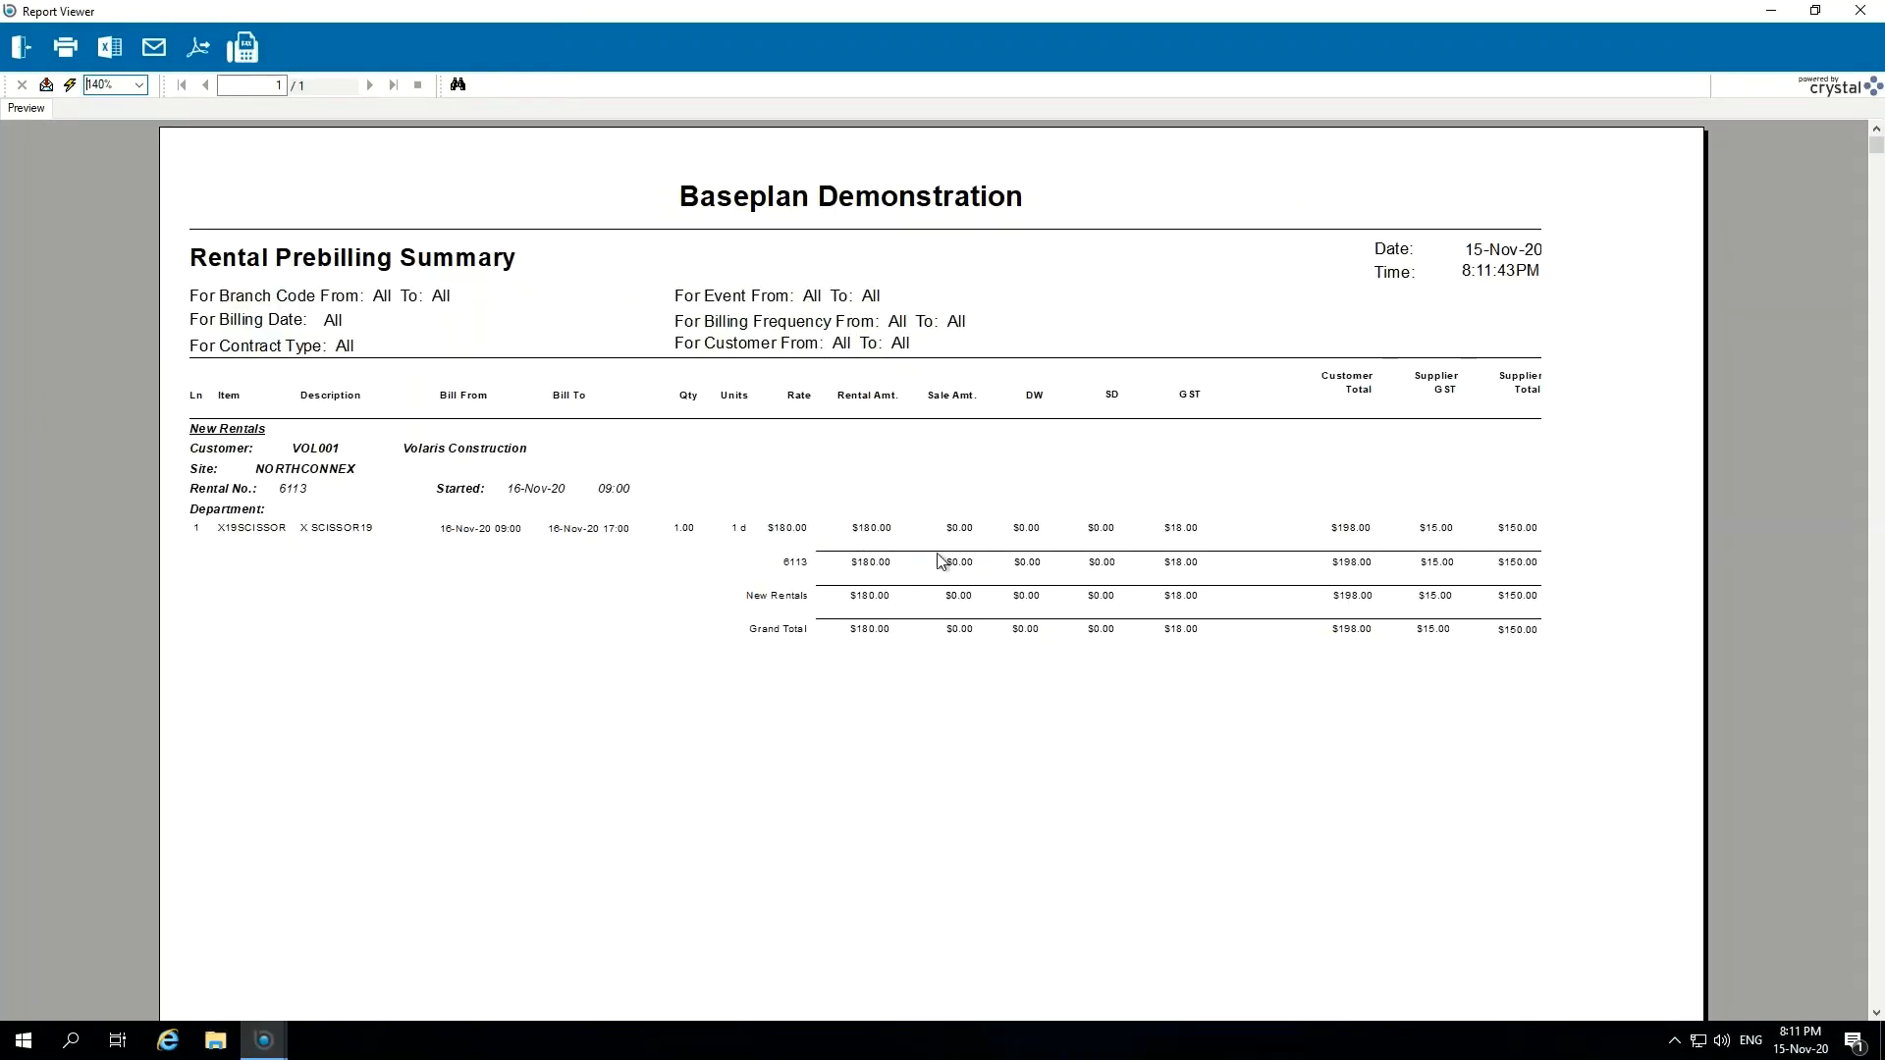
click(21, 50)
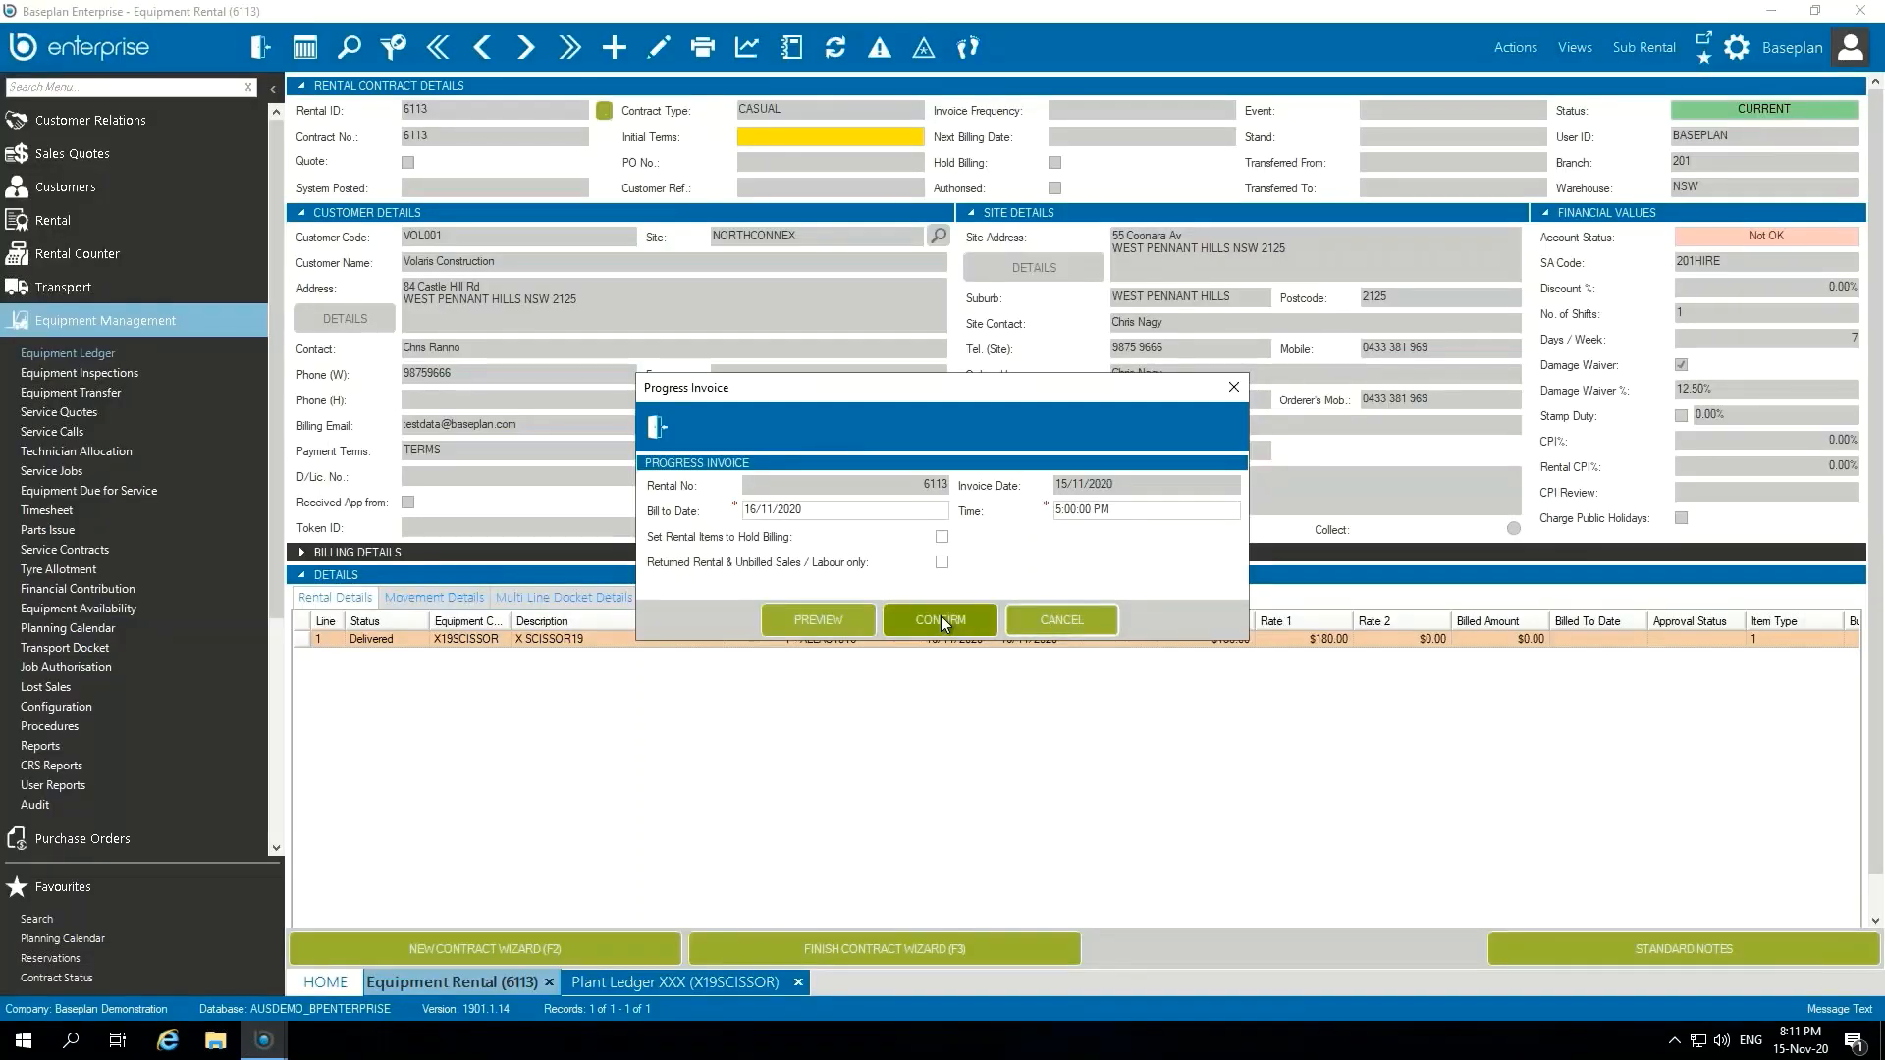
Step: Confirm the progress invoice and close the resulting customer tax invoice report
click(940, 620)
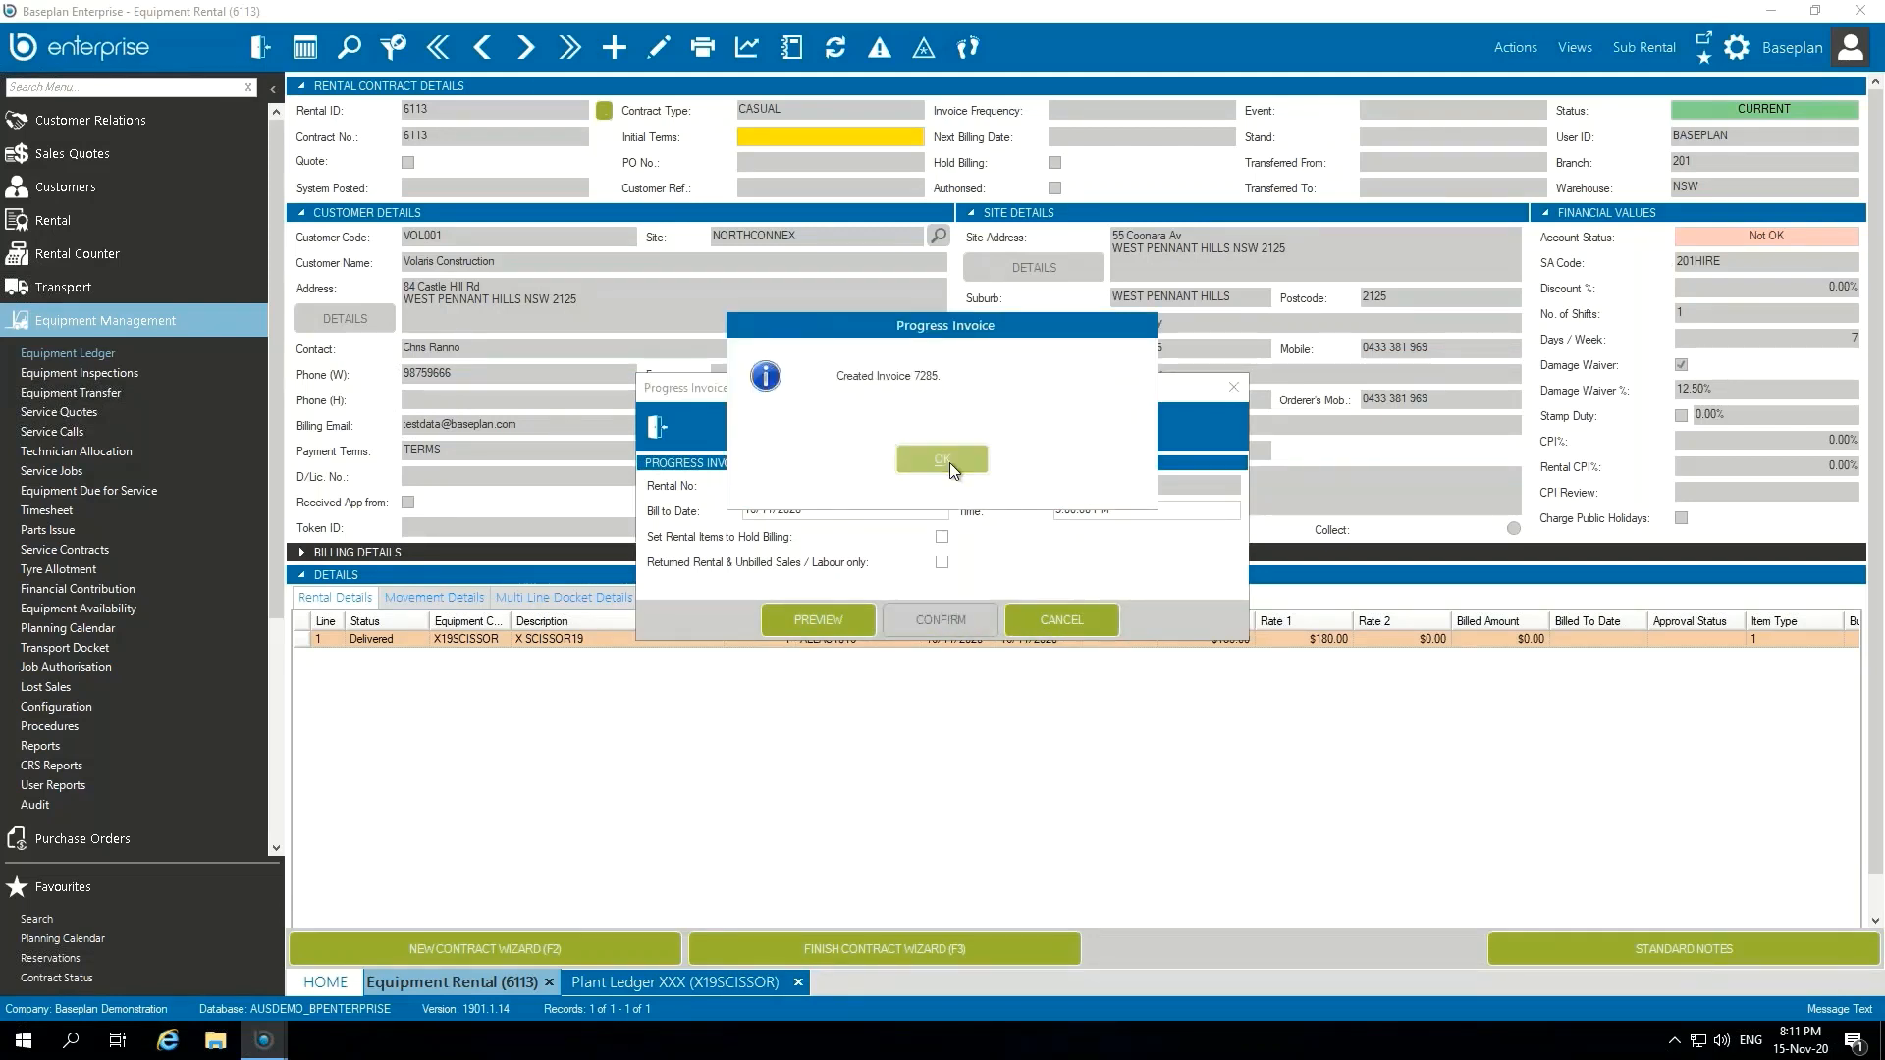
click(950, 461)
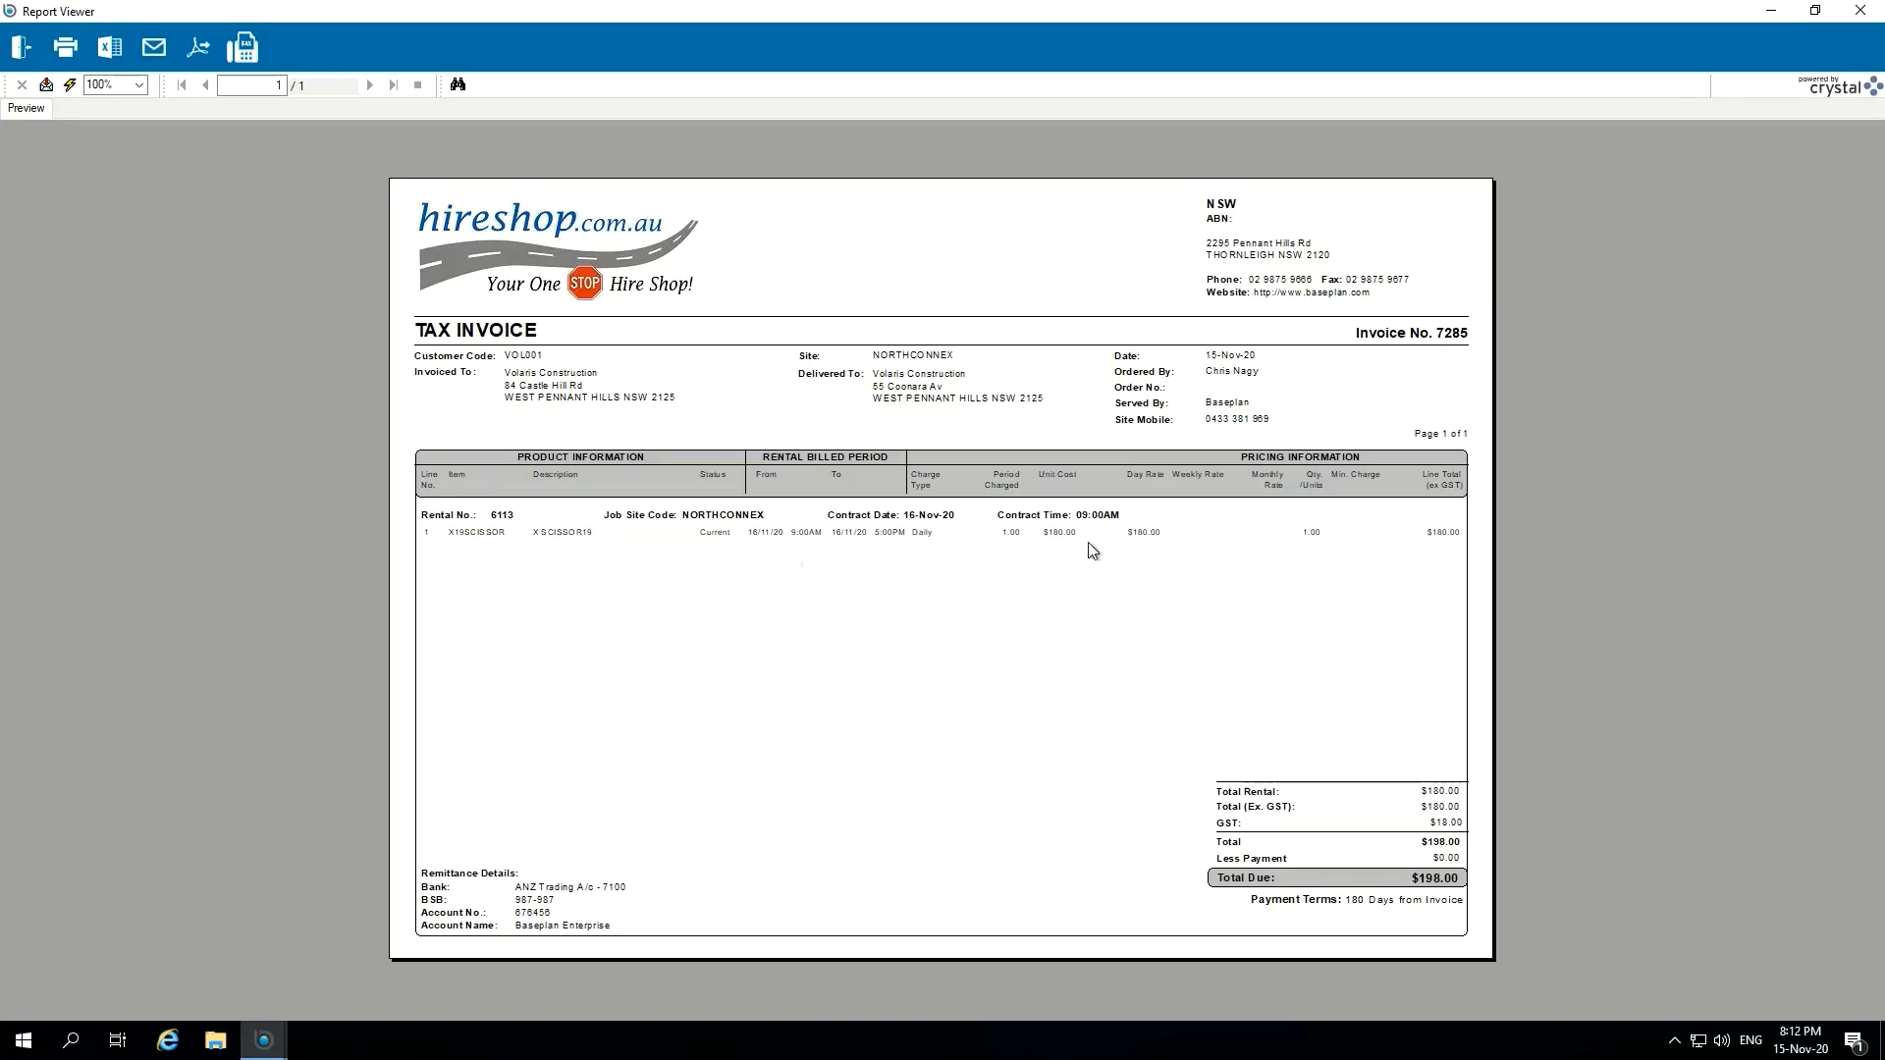
click(20, 46)
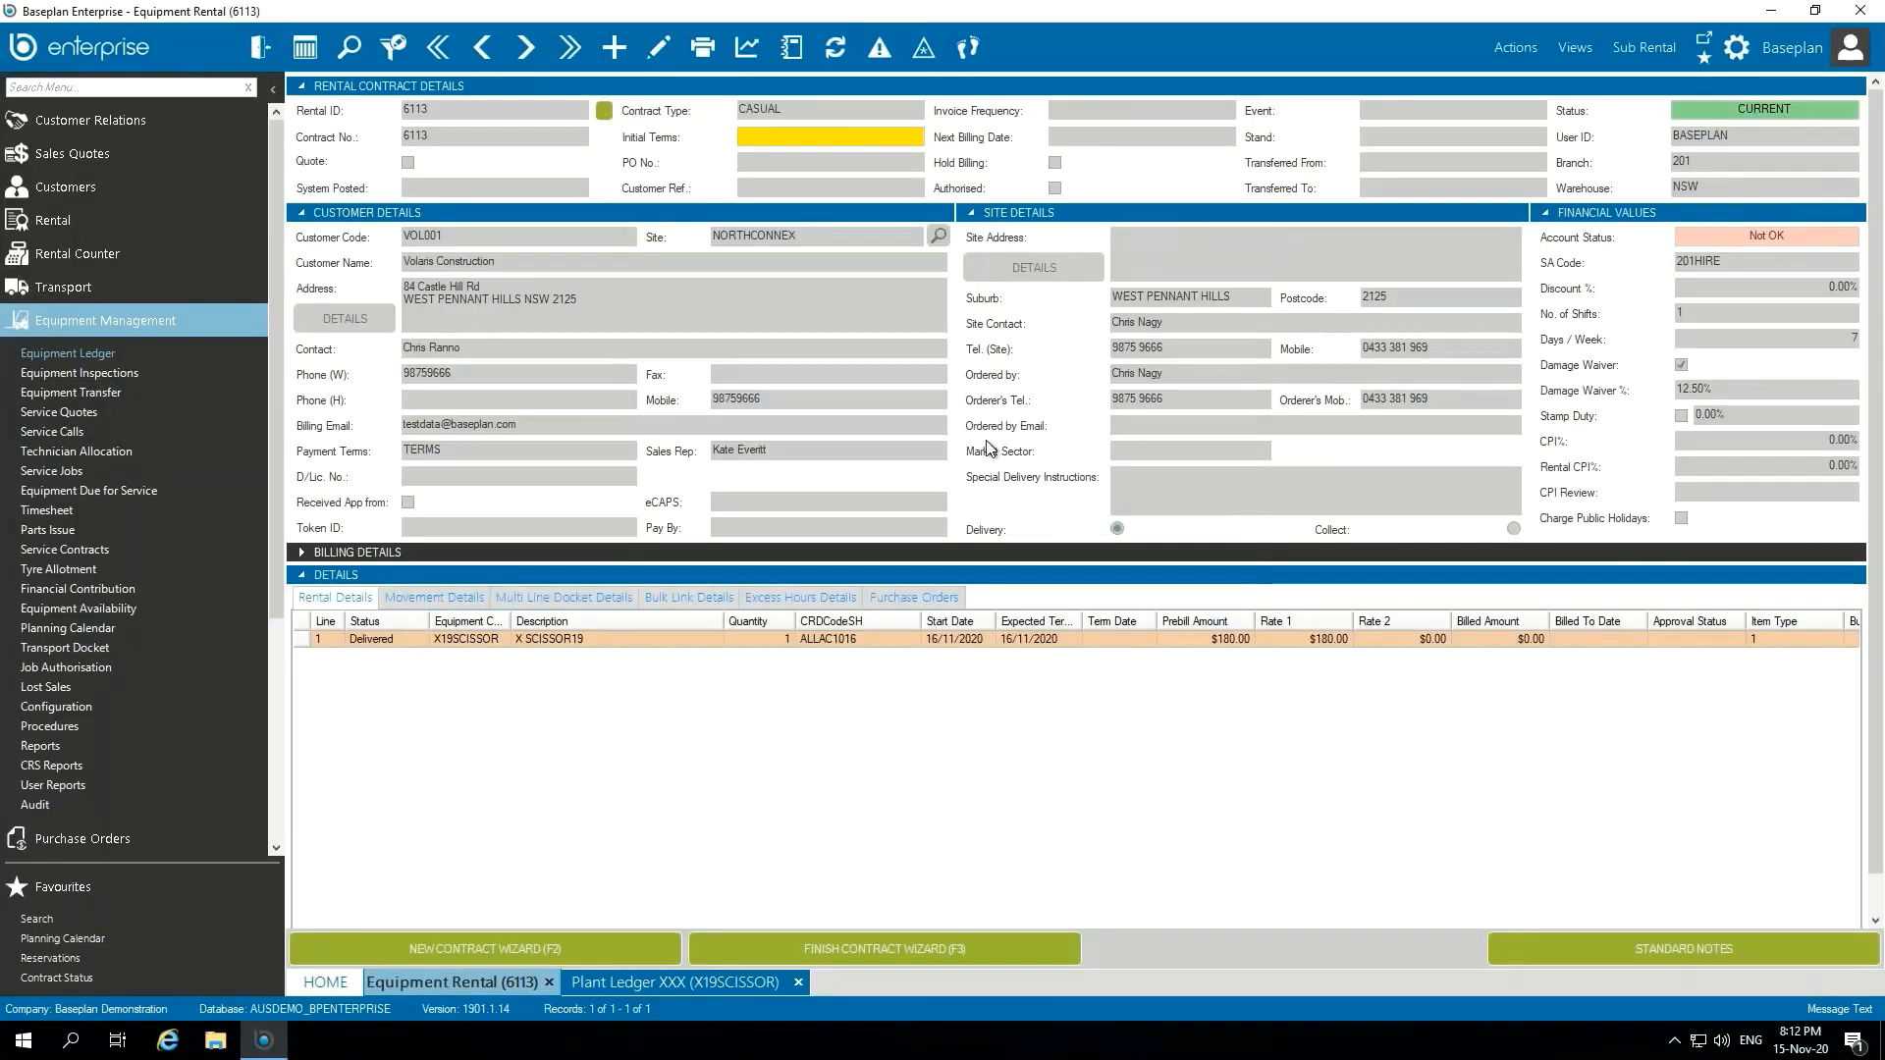
click(610, 310)
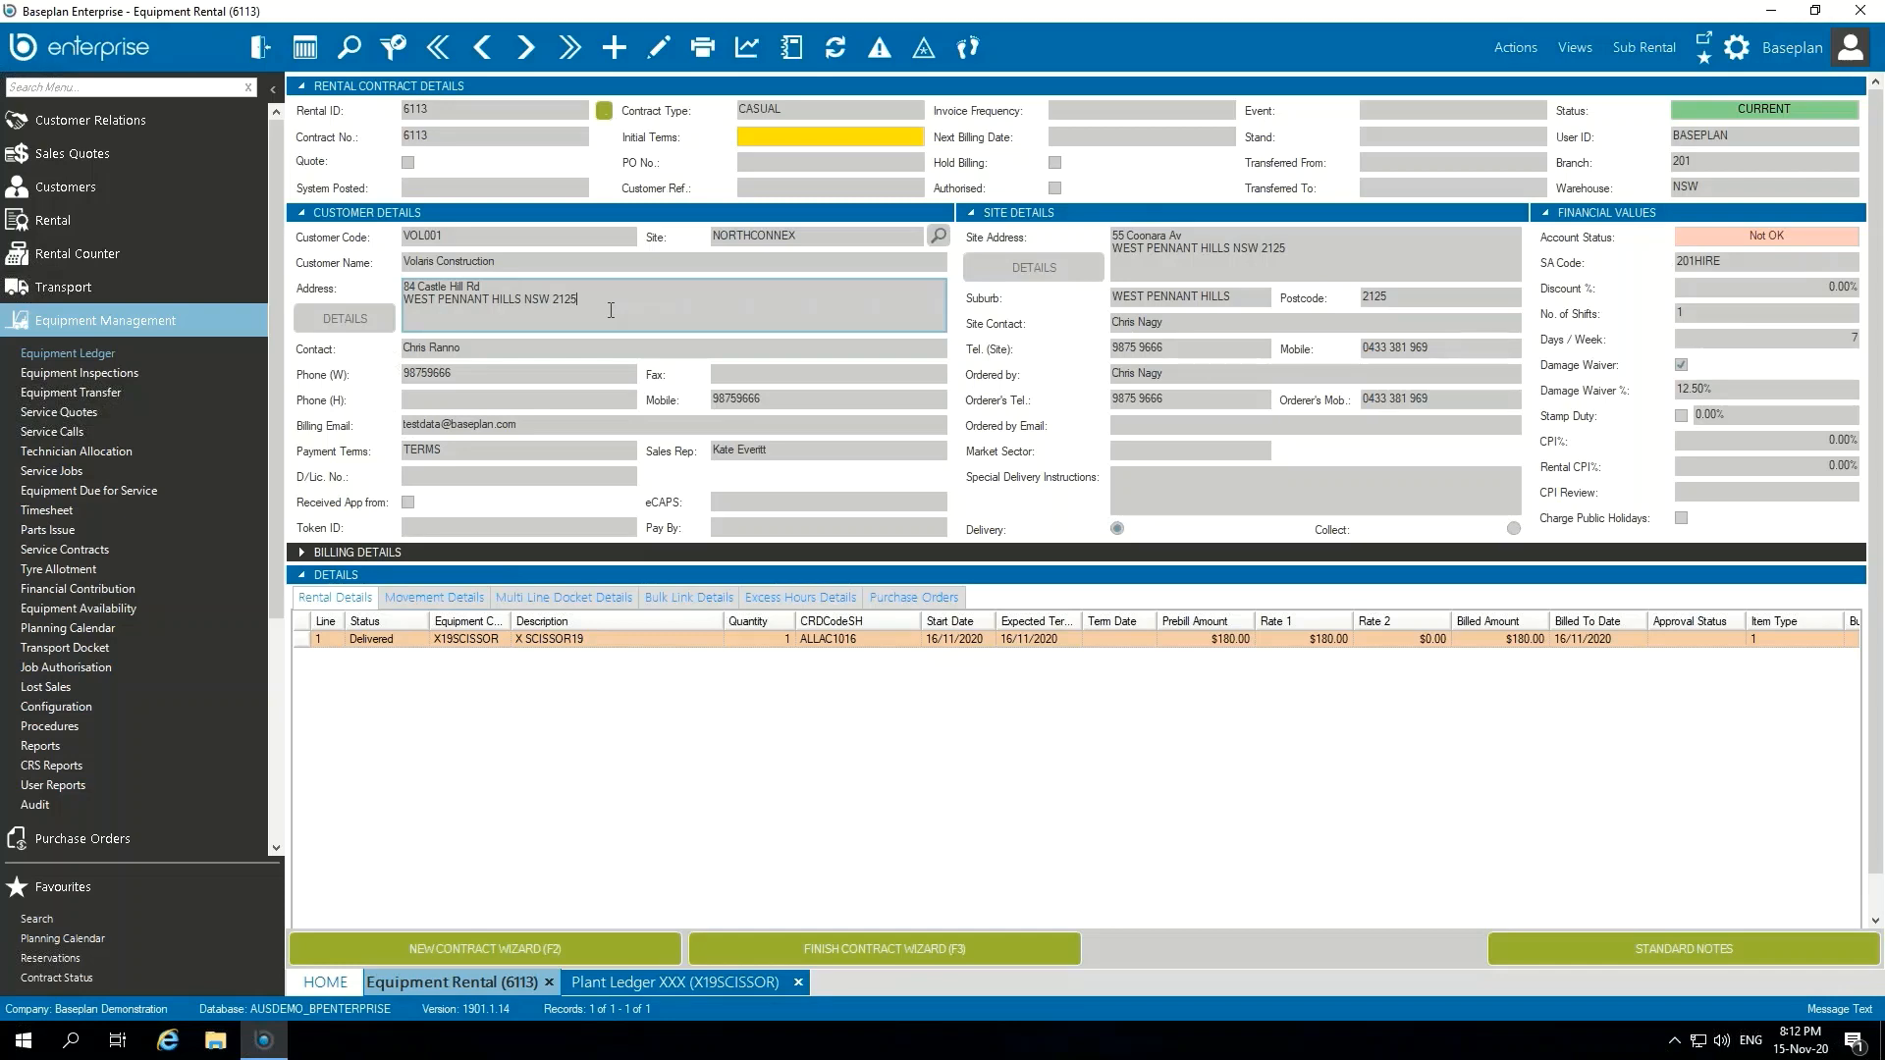
Step: Open the contract's sub-rental supplier invoice, check its sub rental contract reference and source, and close it
click(1659, 44)
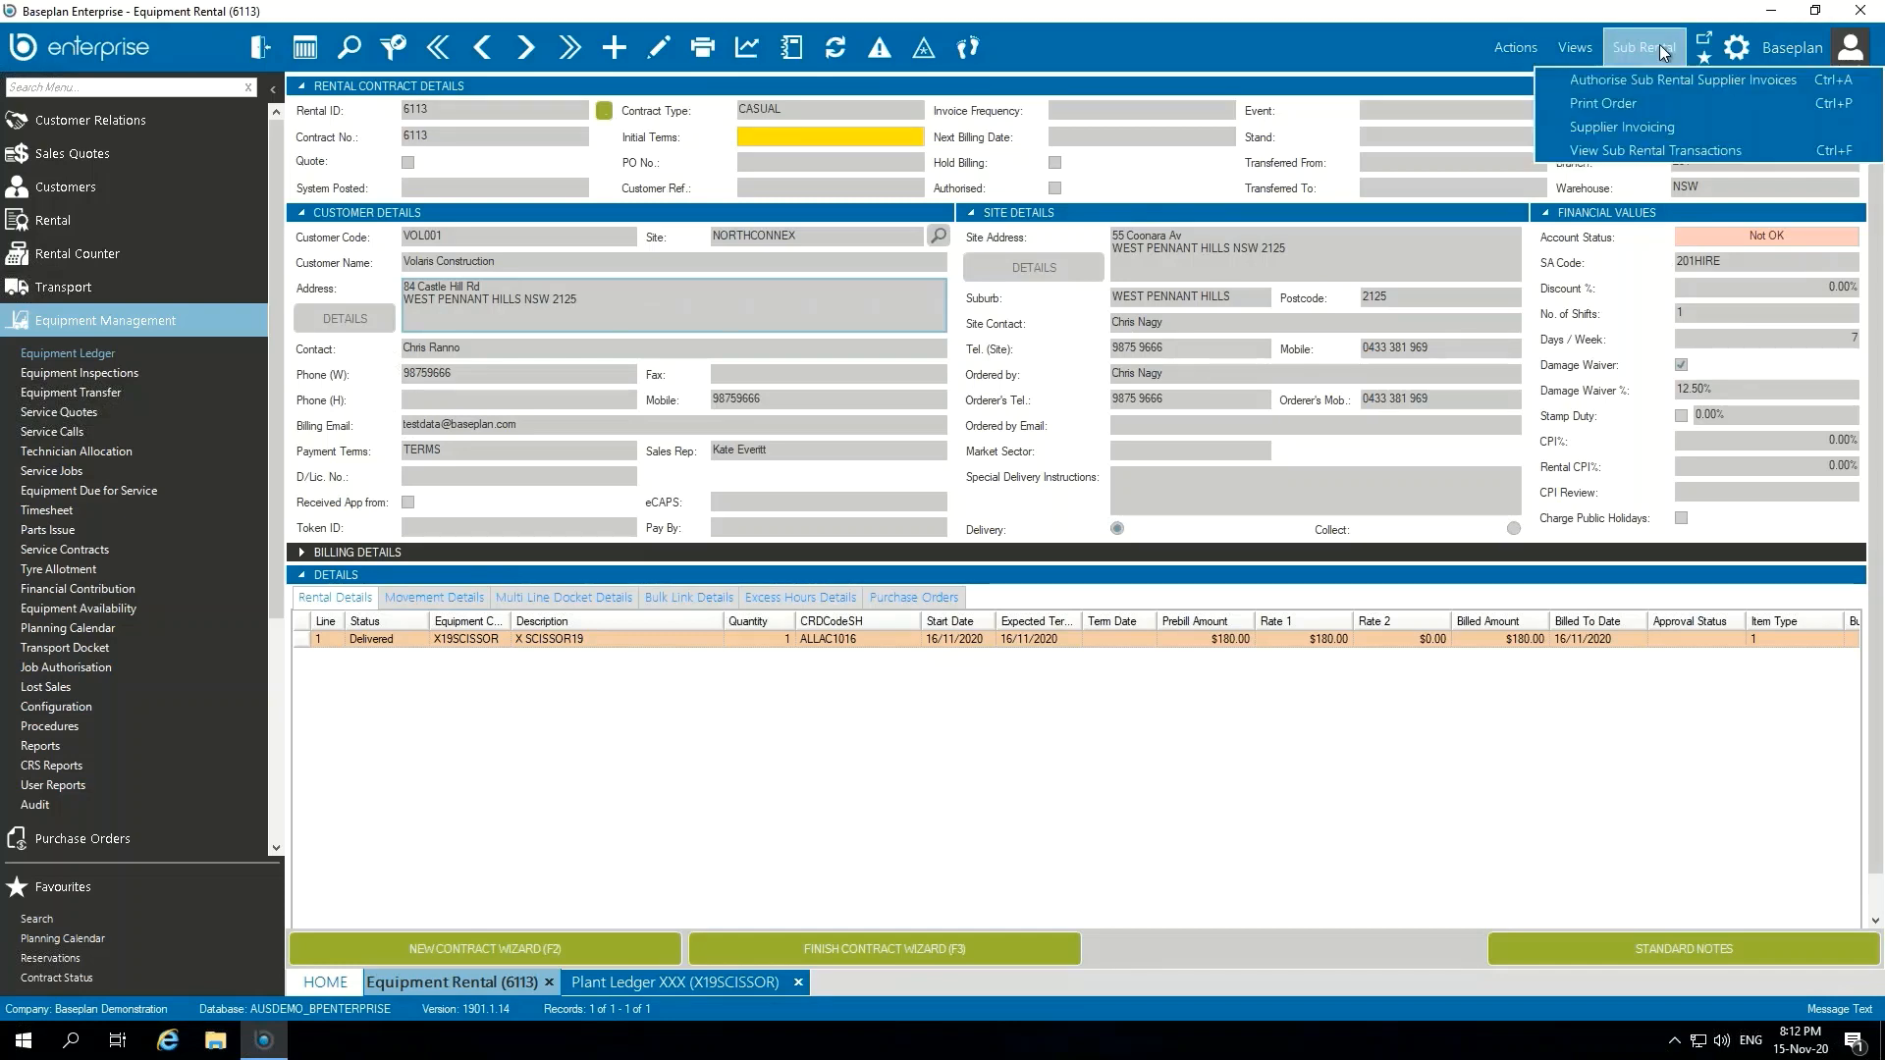
click(1689, 127)
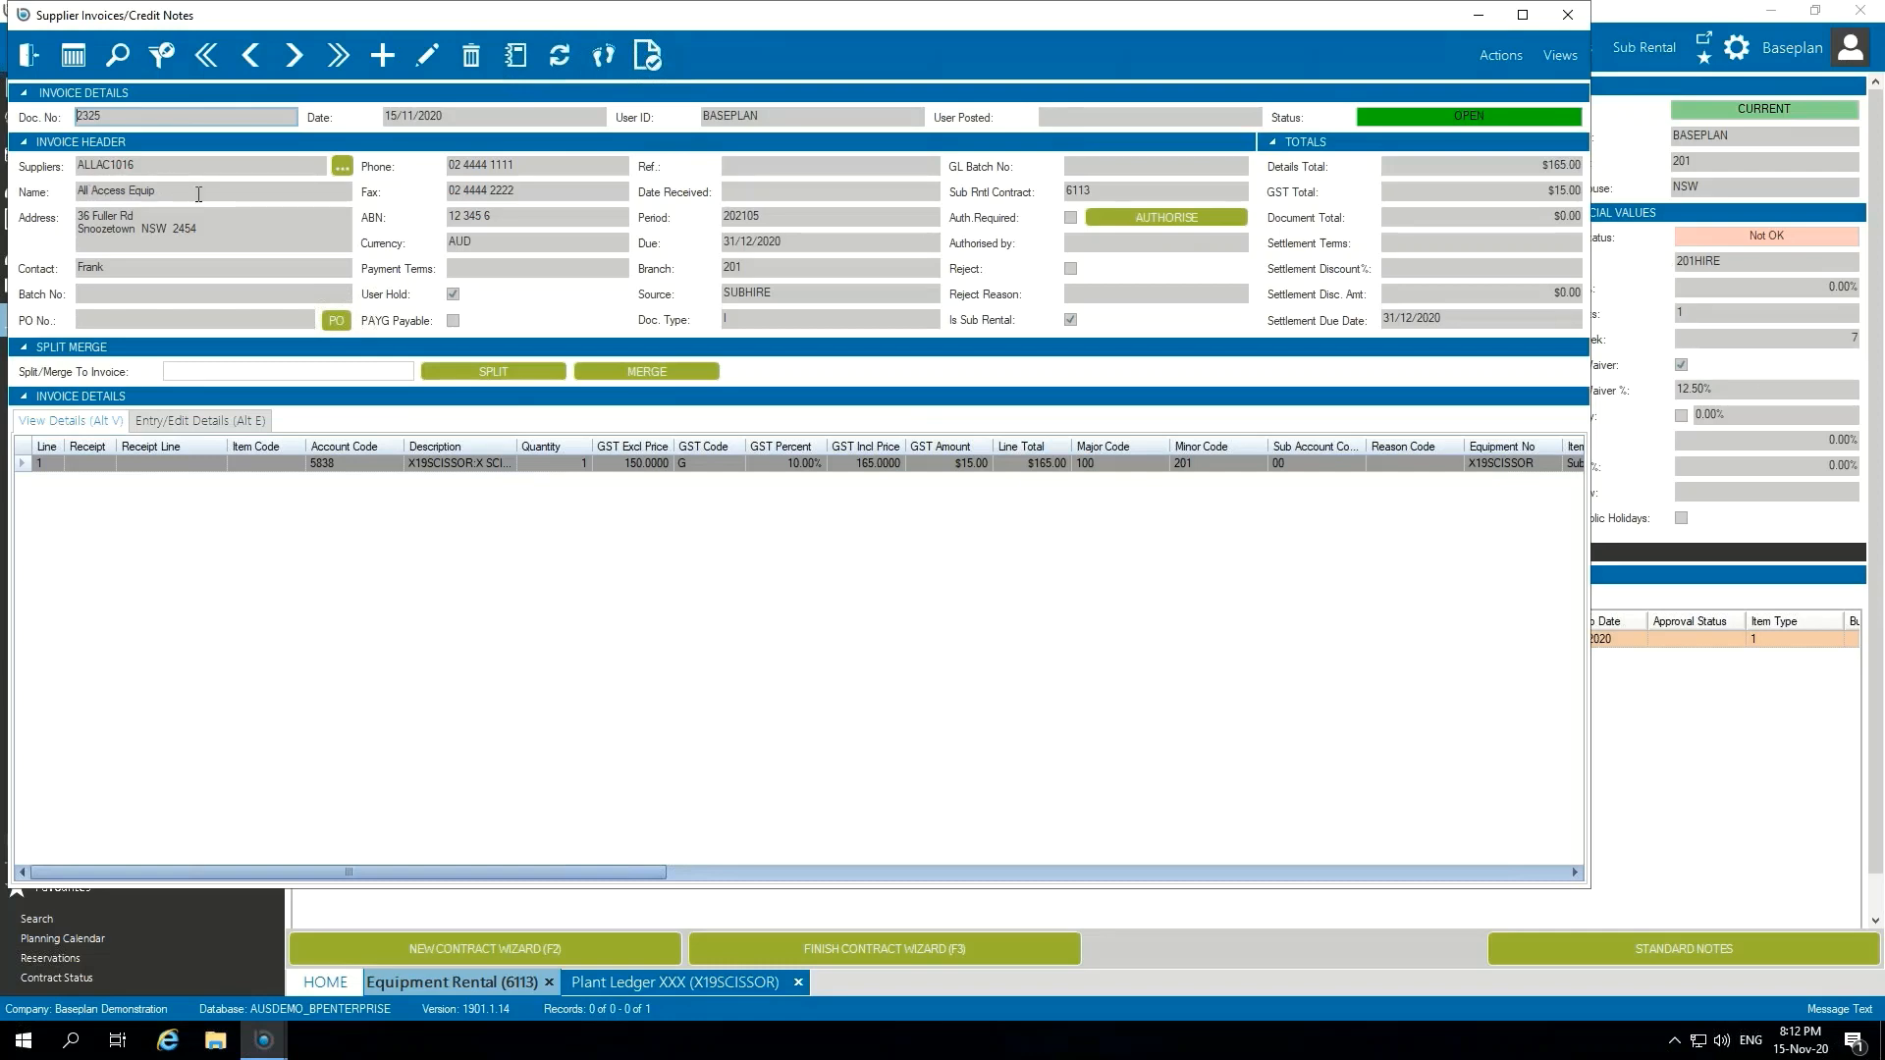
double_click(1123, 188)
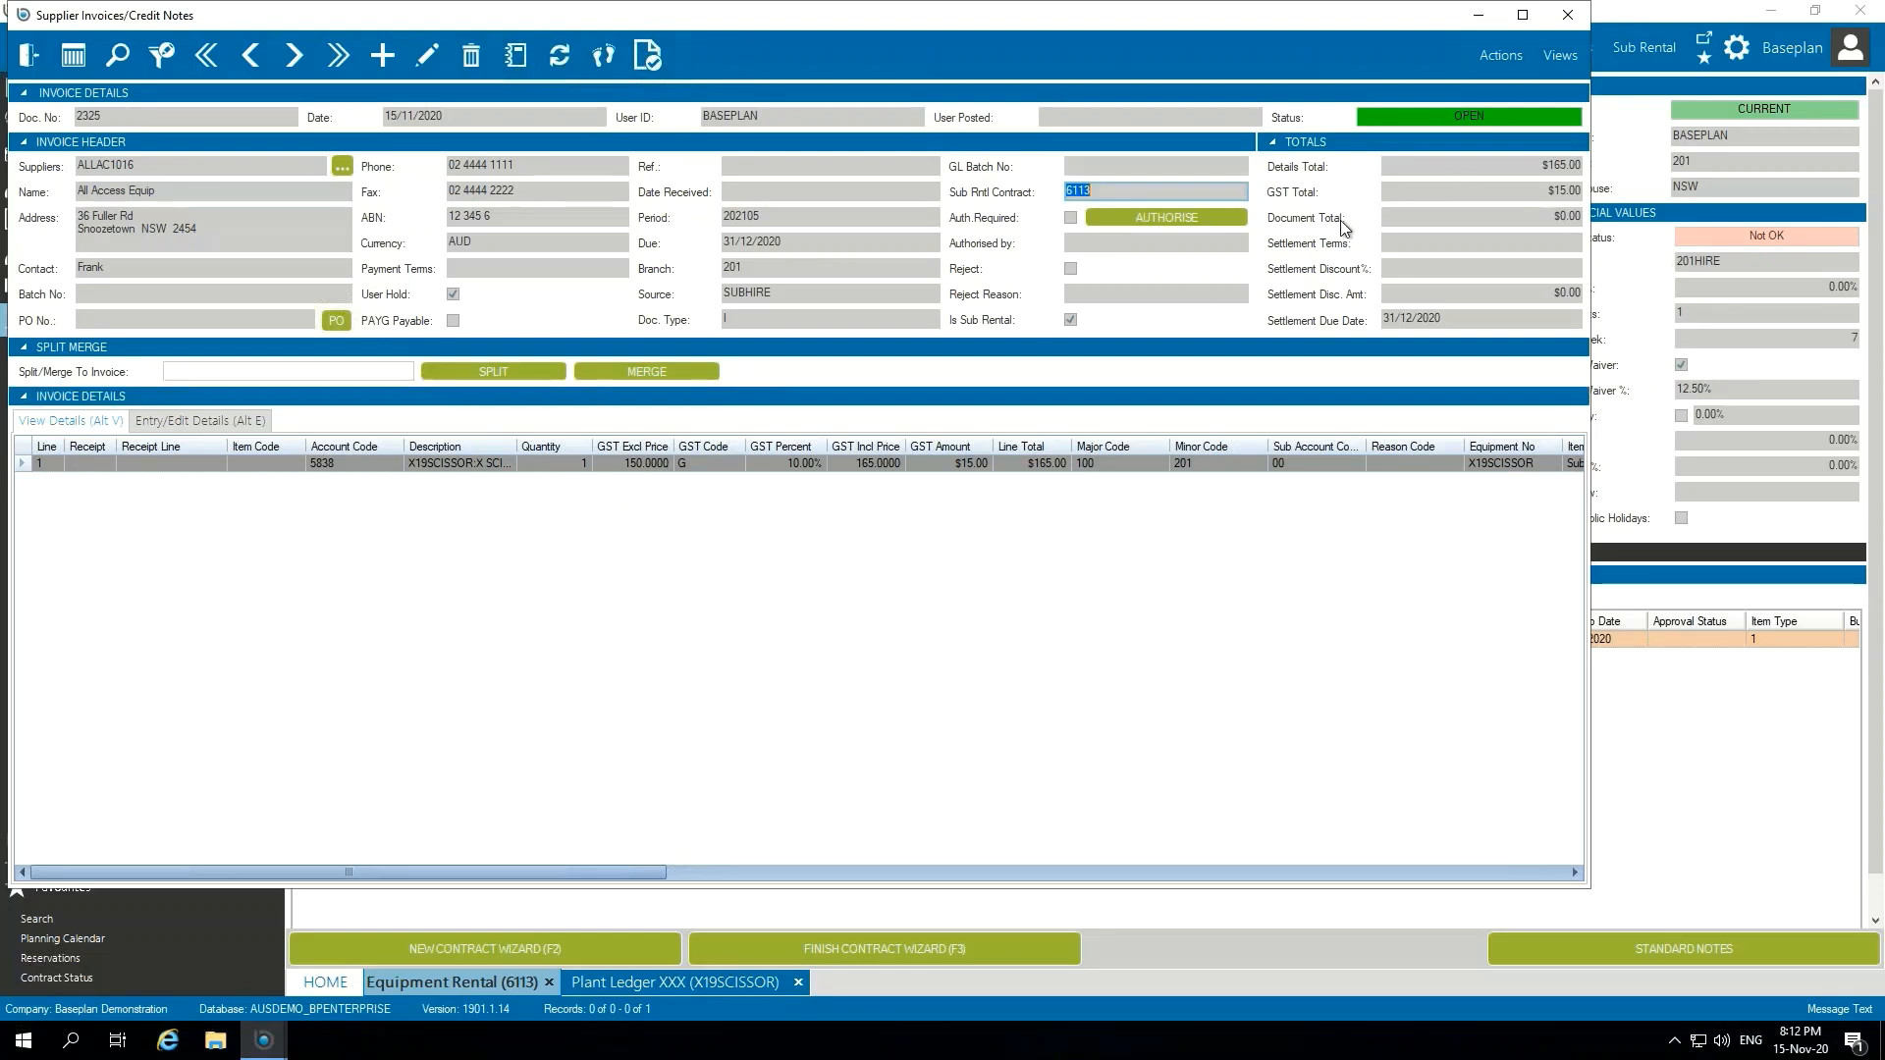
click(796, 294)
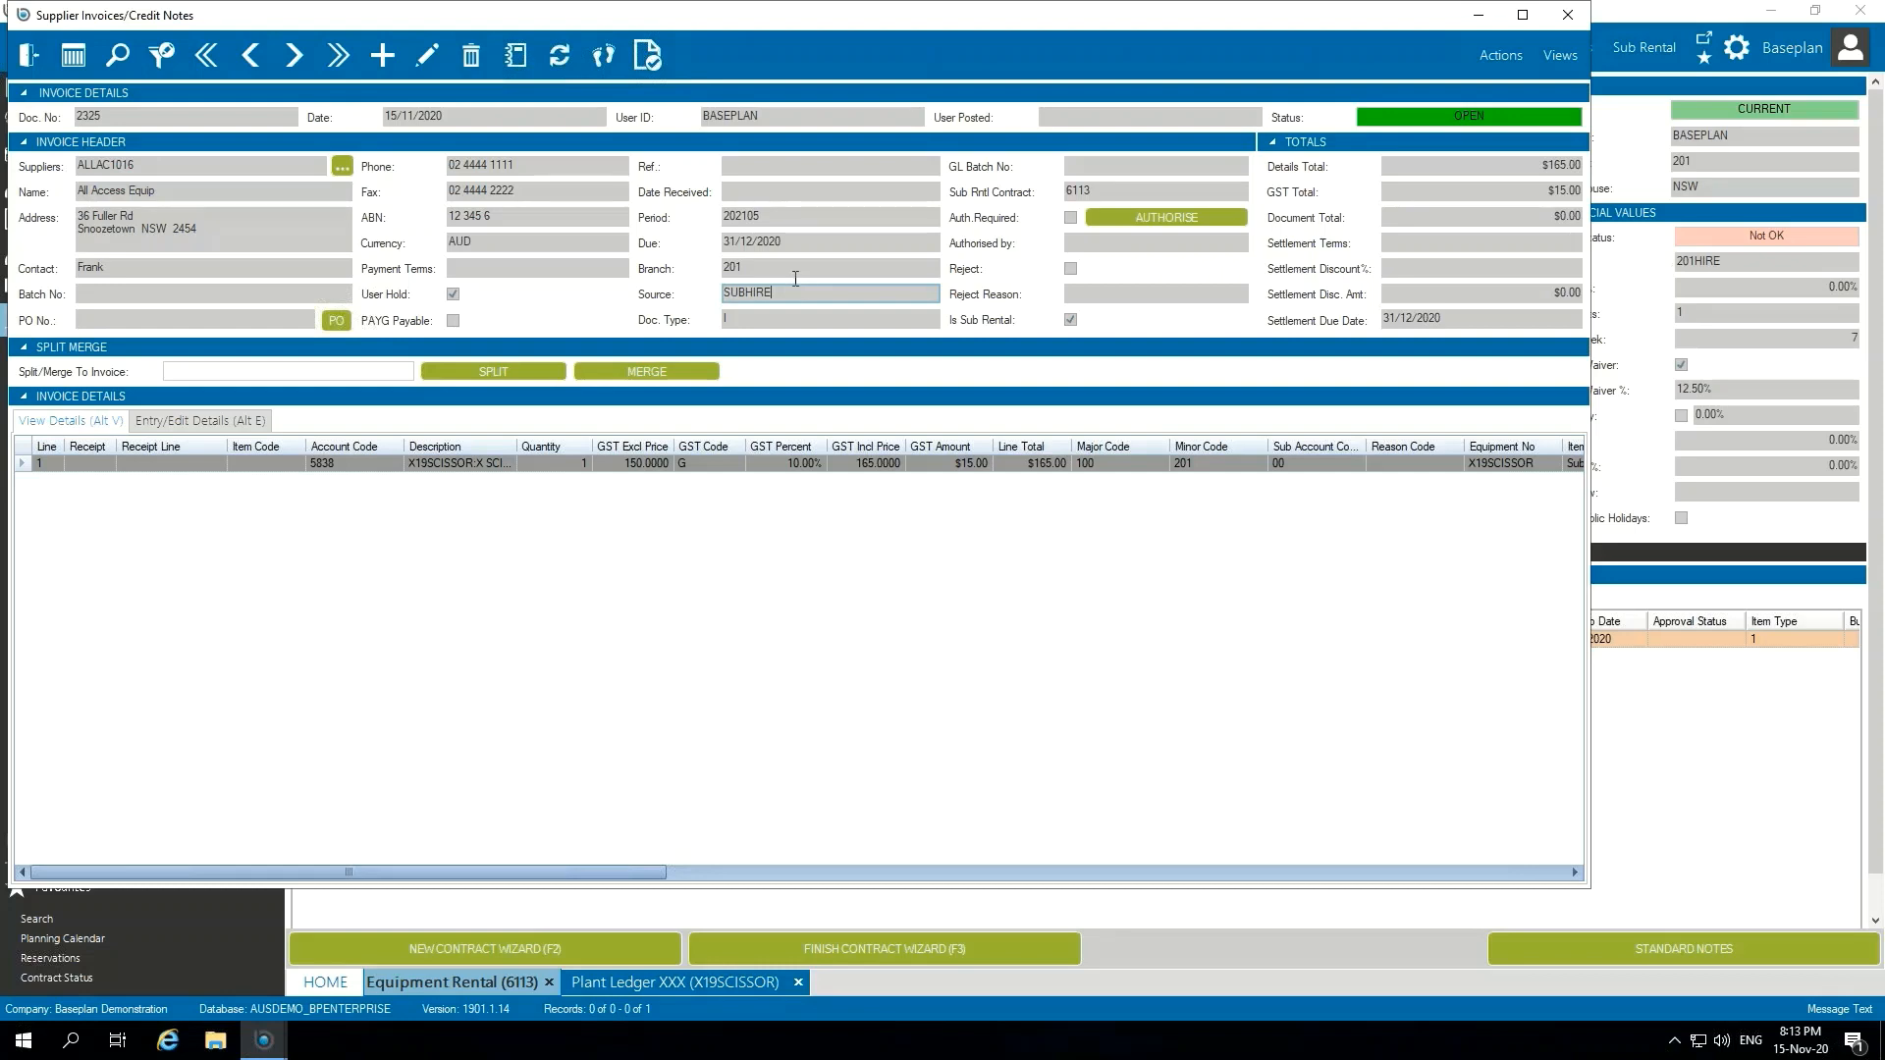
click(30, 55)
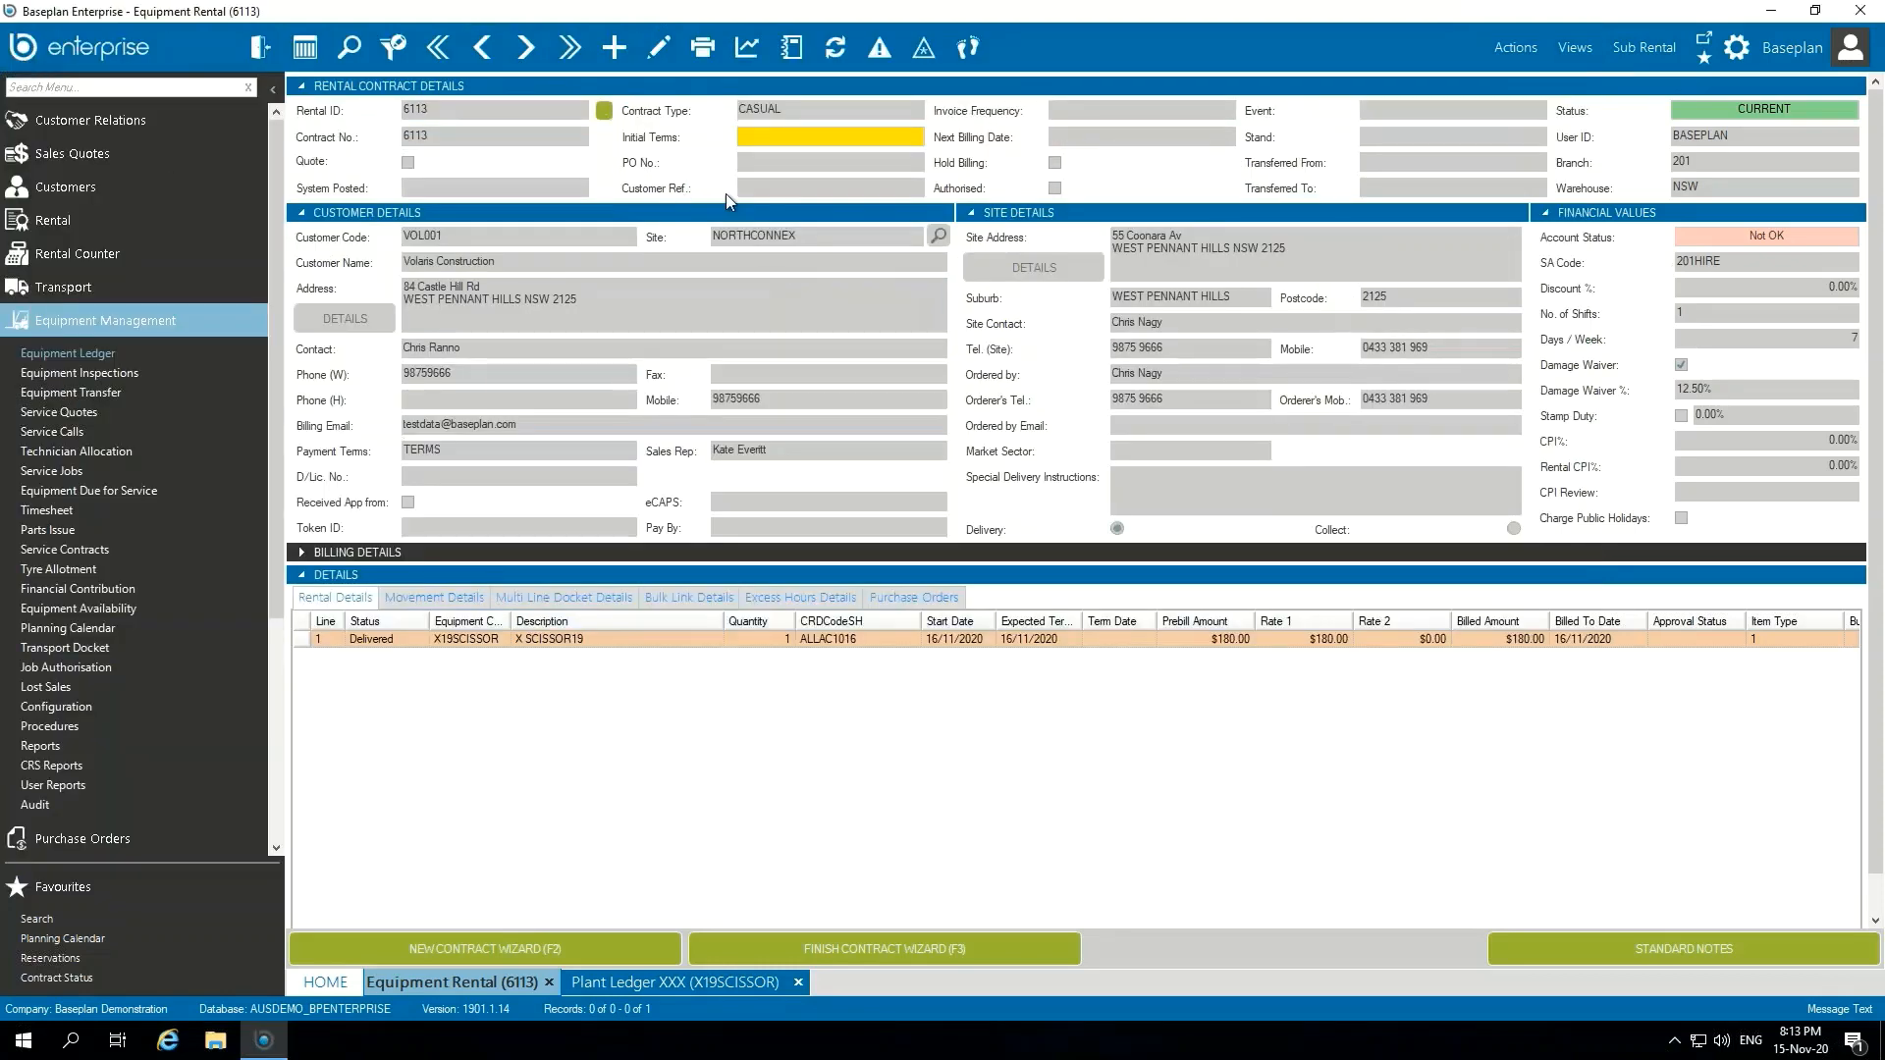
Step: Preview the sub rental order confirmation for All Access Equip, and close the report and the order printing dialog
click(1651, 43)
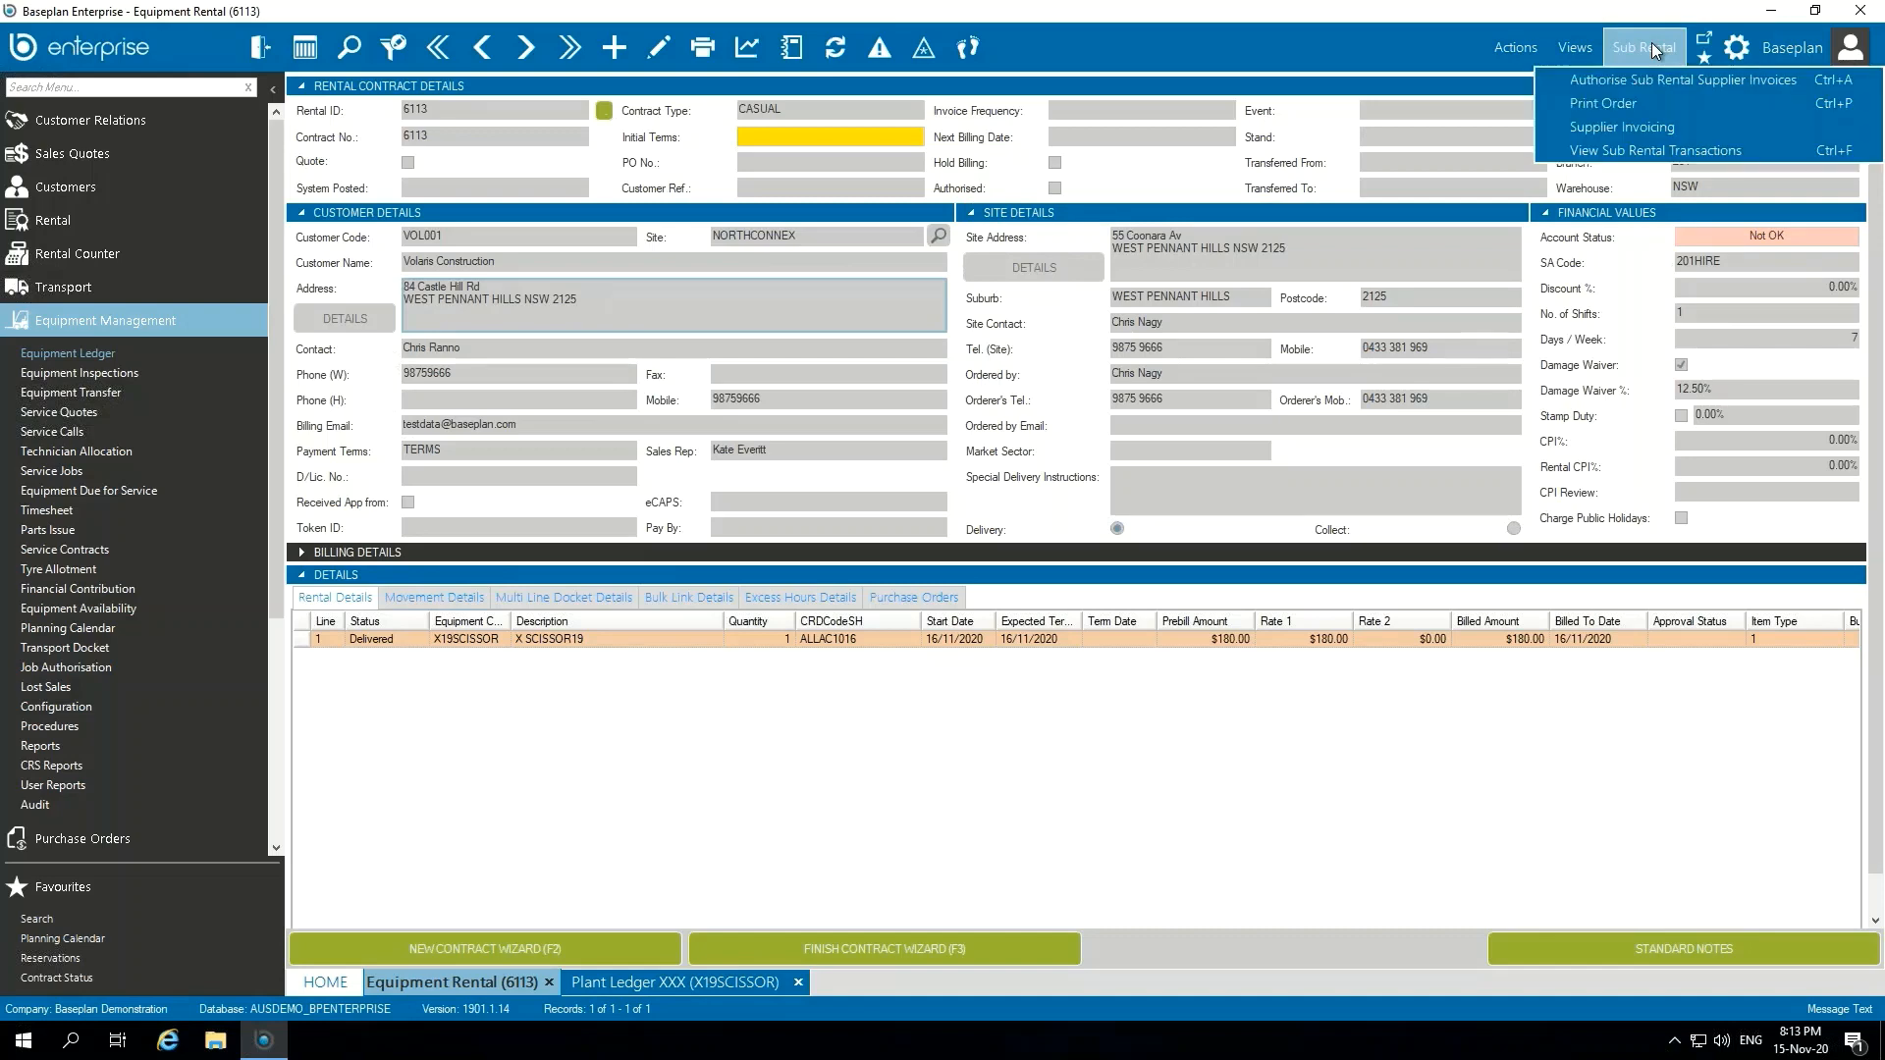
click(1652, 103)
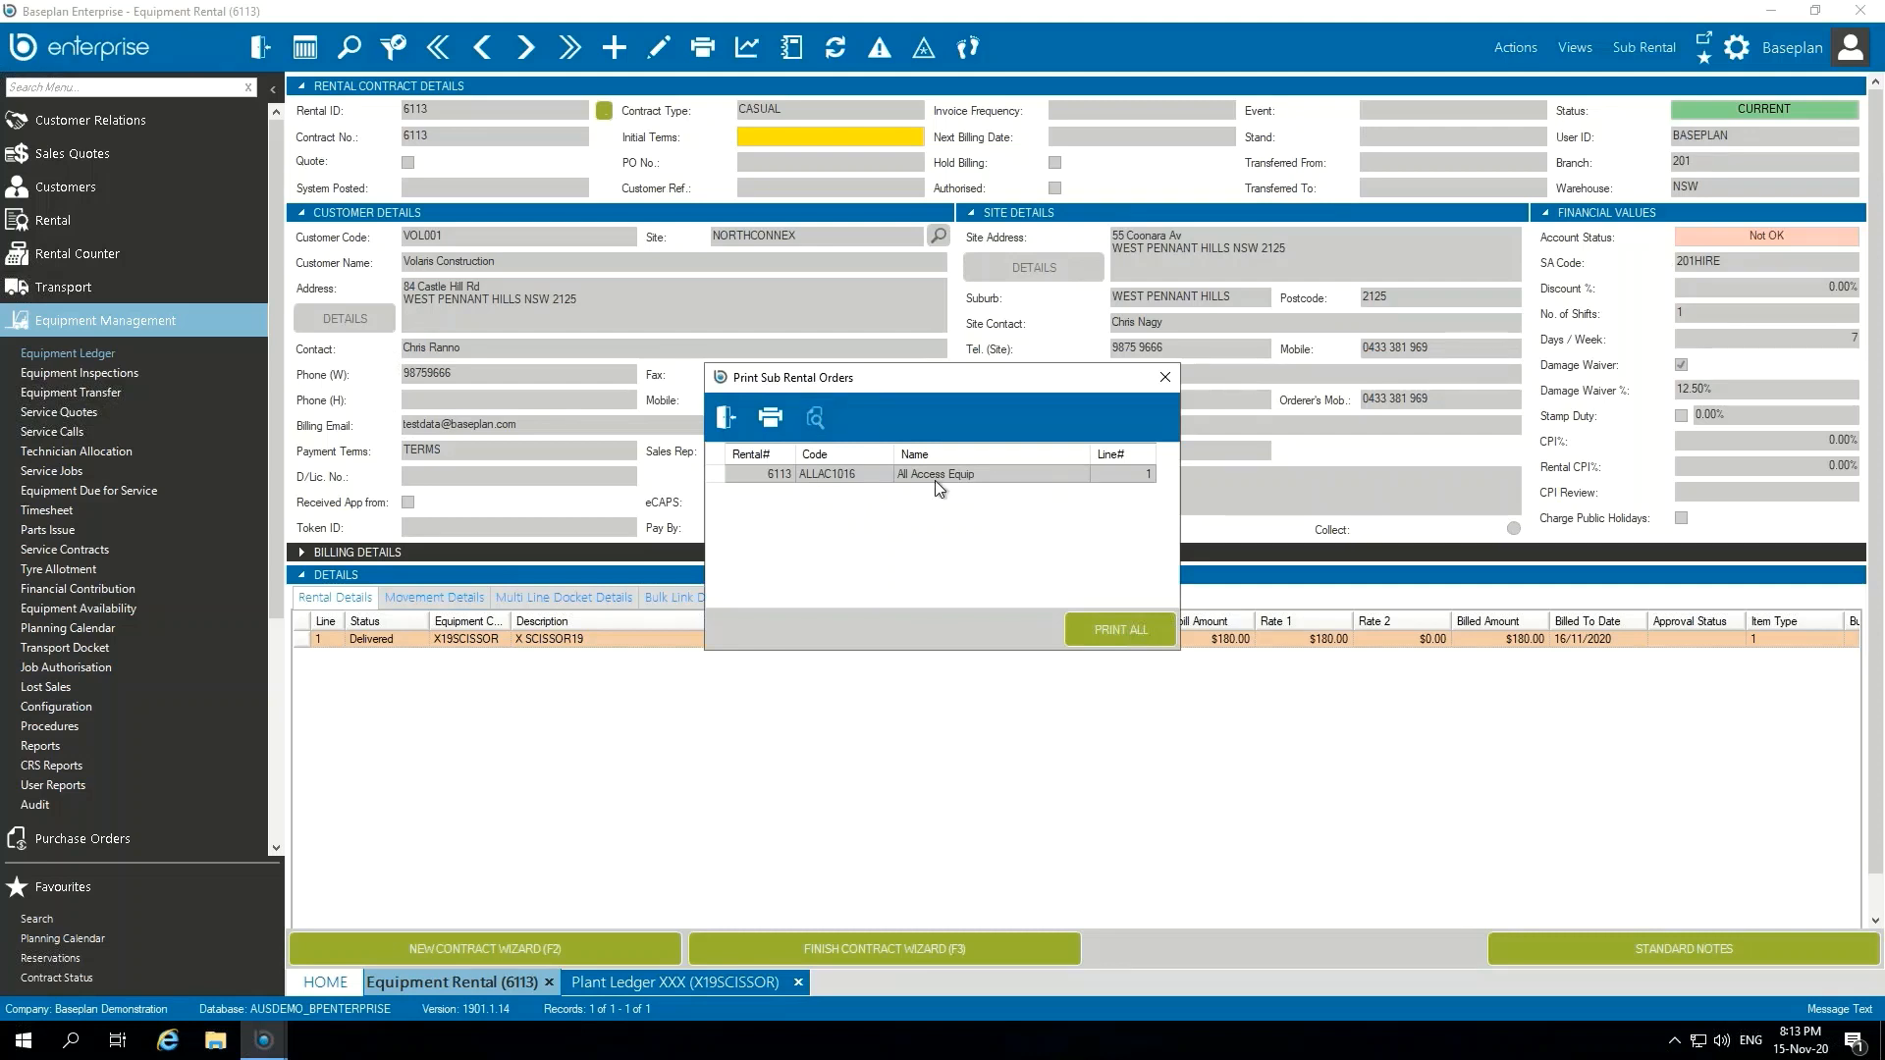
click(814, 422)
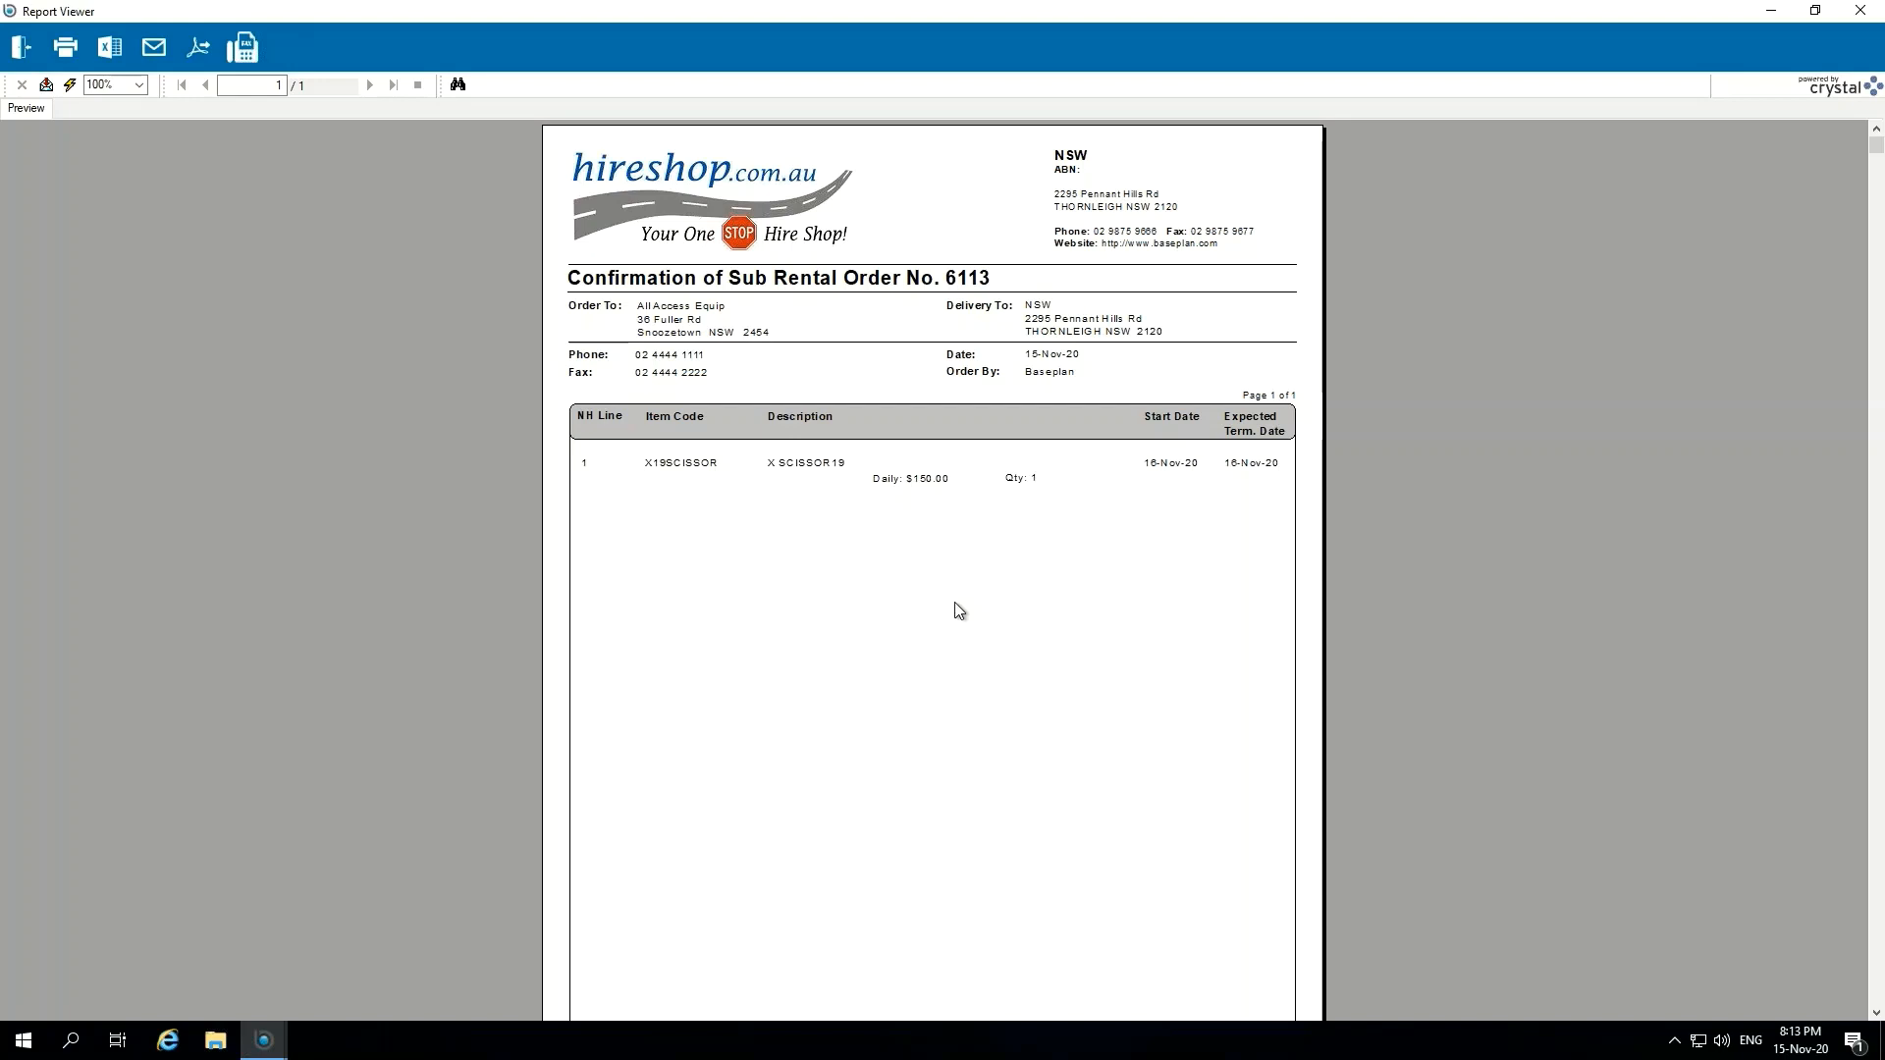
click(979, 279)
click(21, 48)
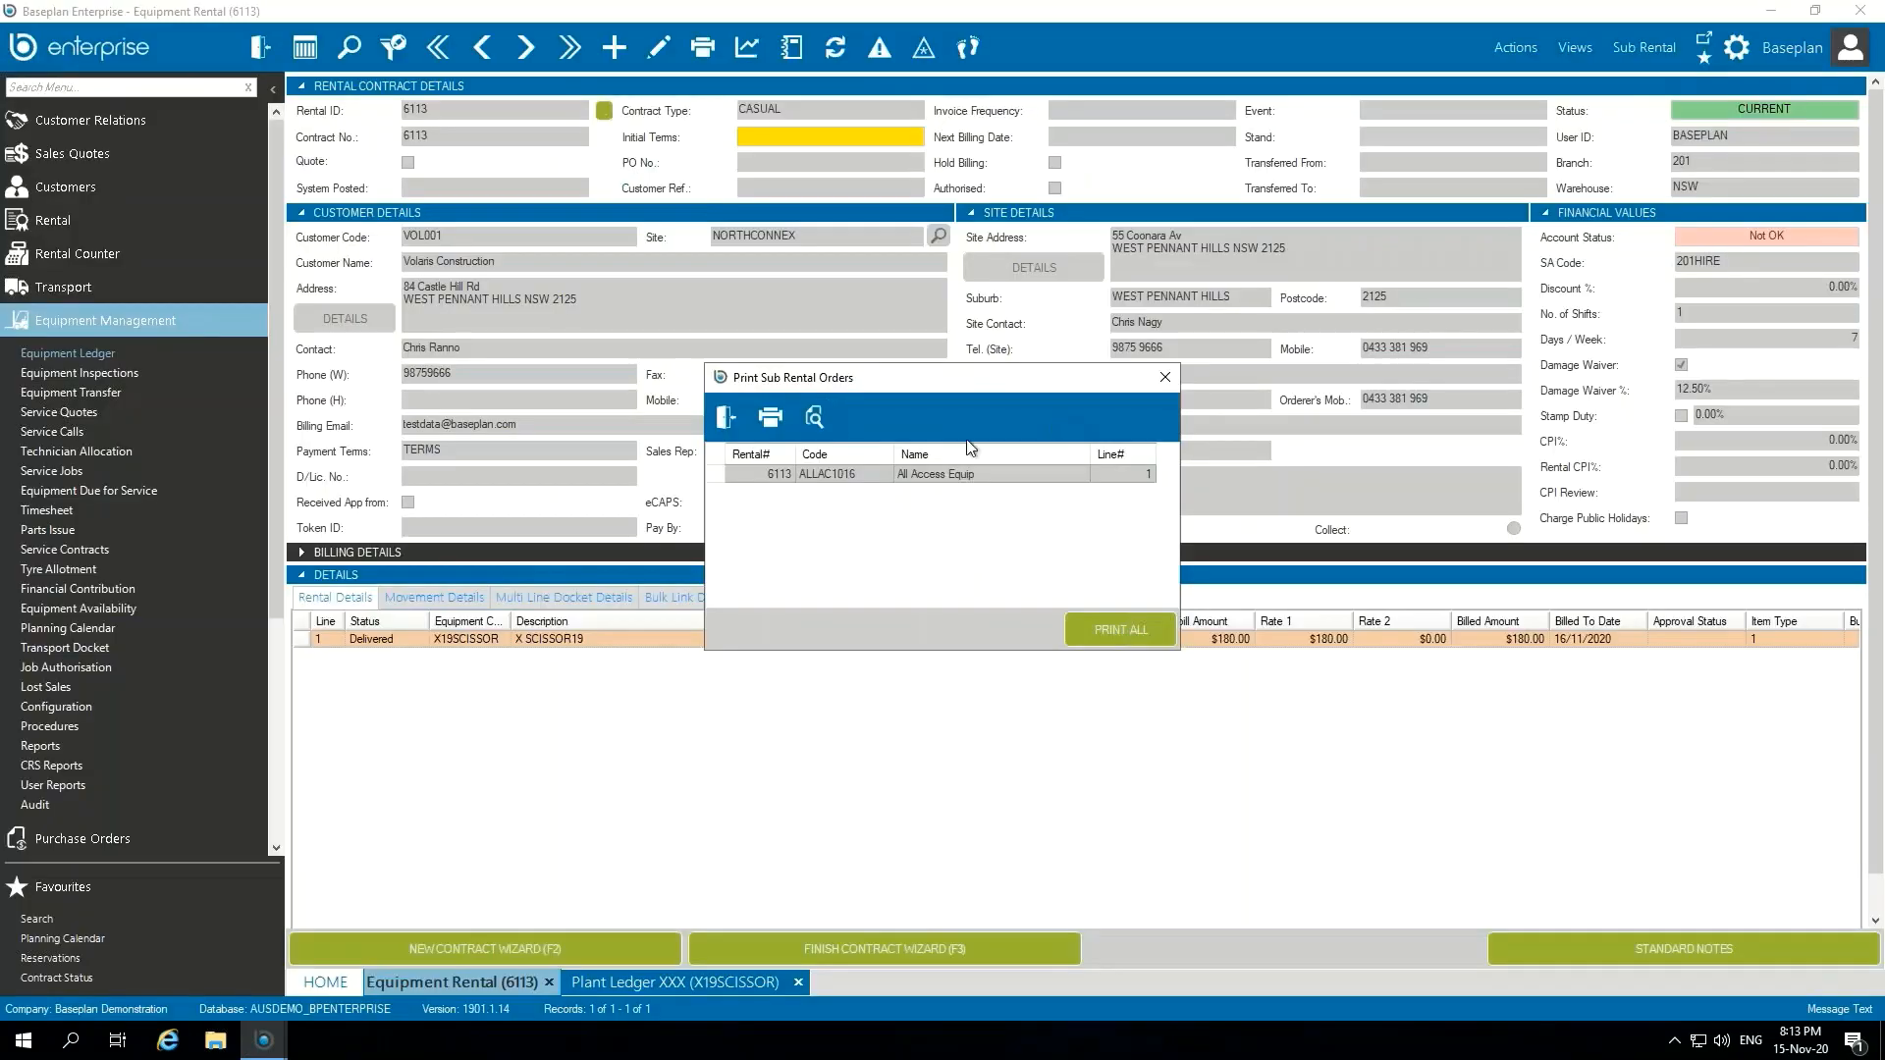
click(728, 419)
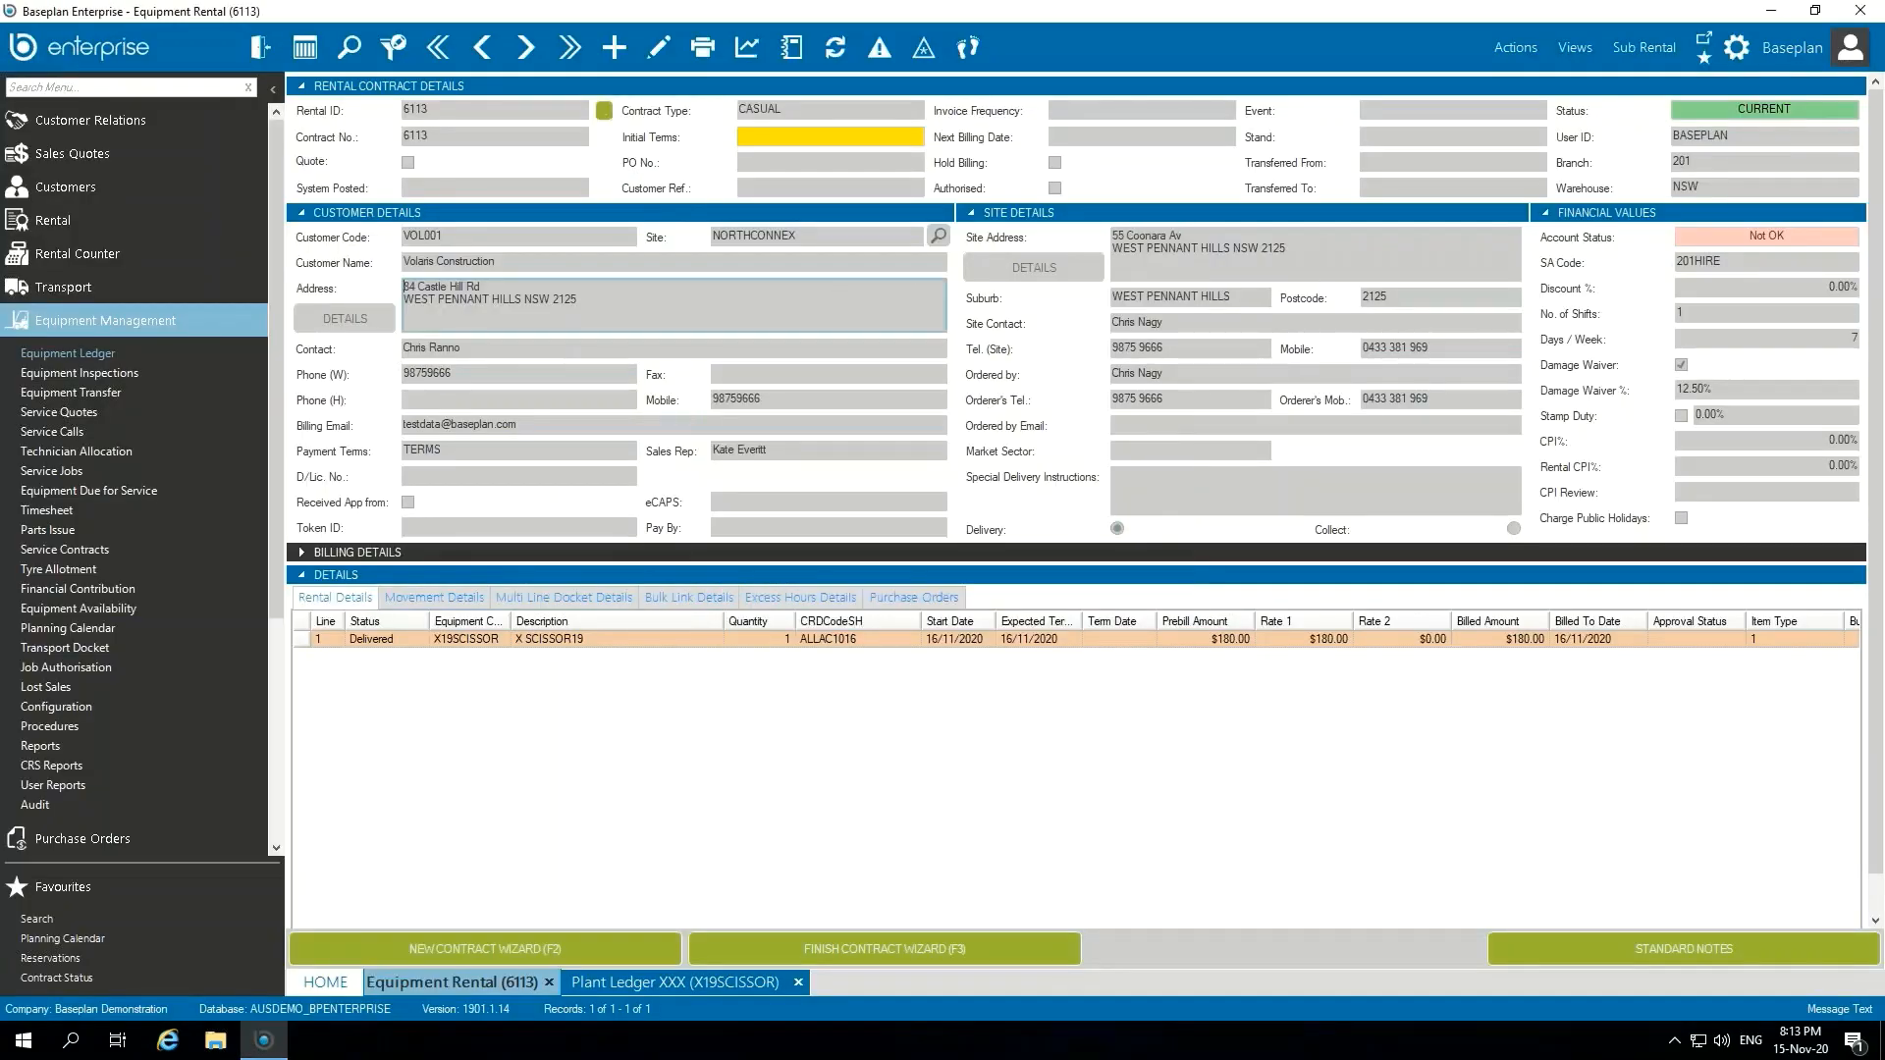
Step: Mark the contract's sub-rental supplier invoice as requiring authorisation, and save and close the invoice
click(484, 287)
click(1663, 49)
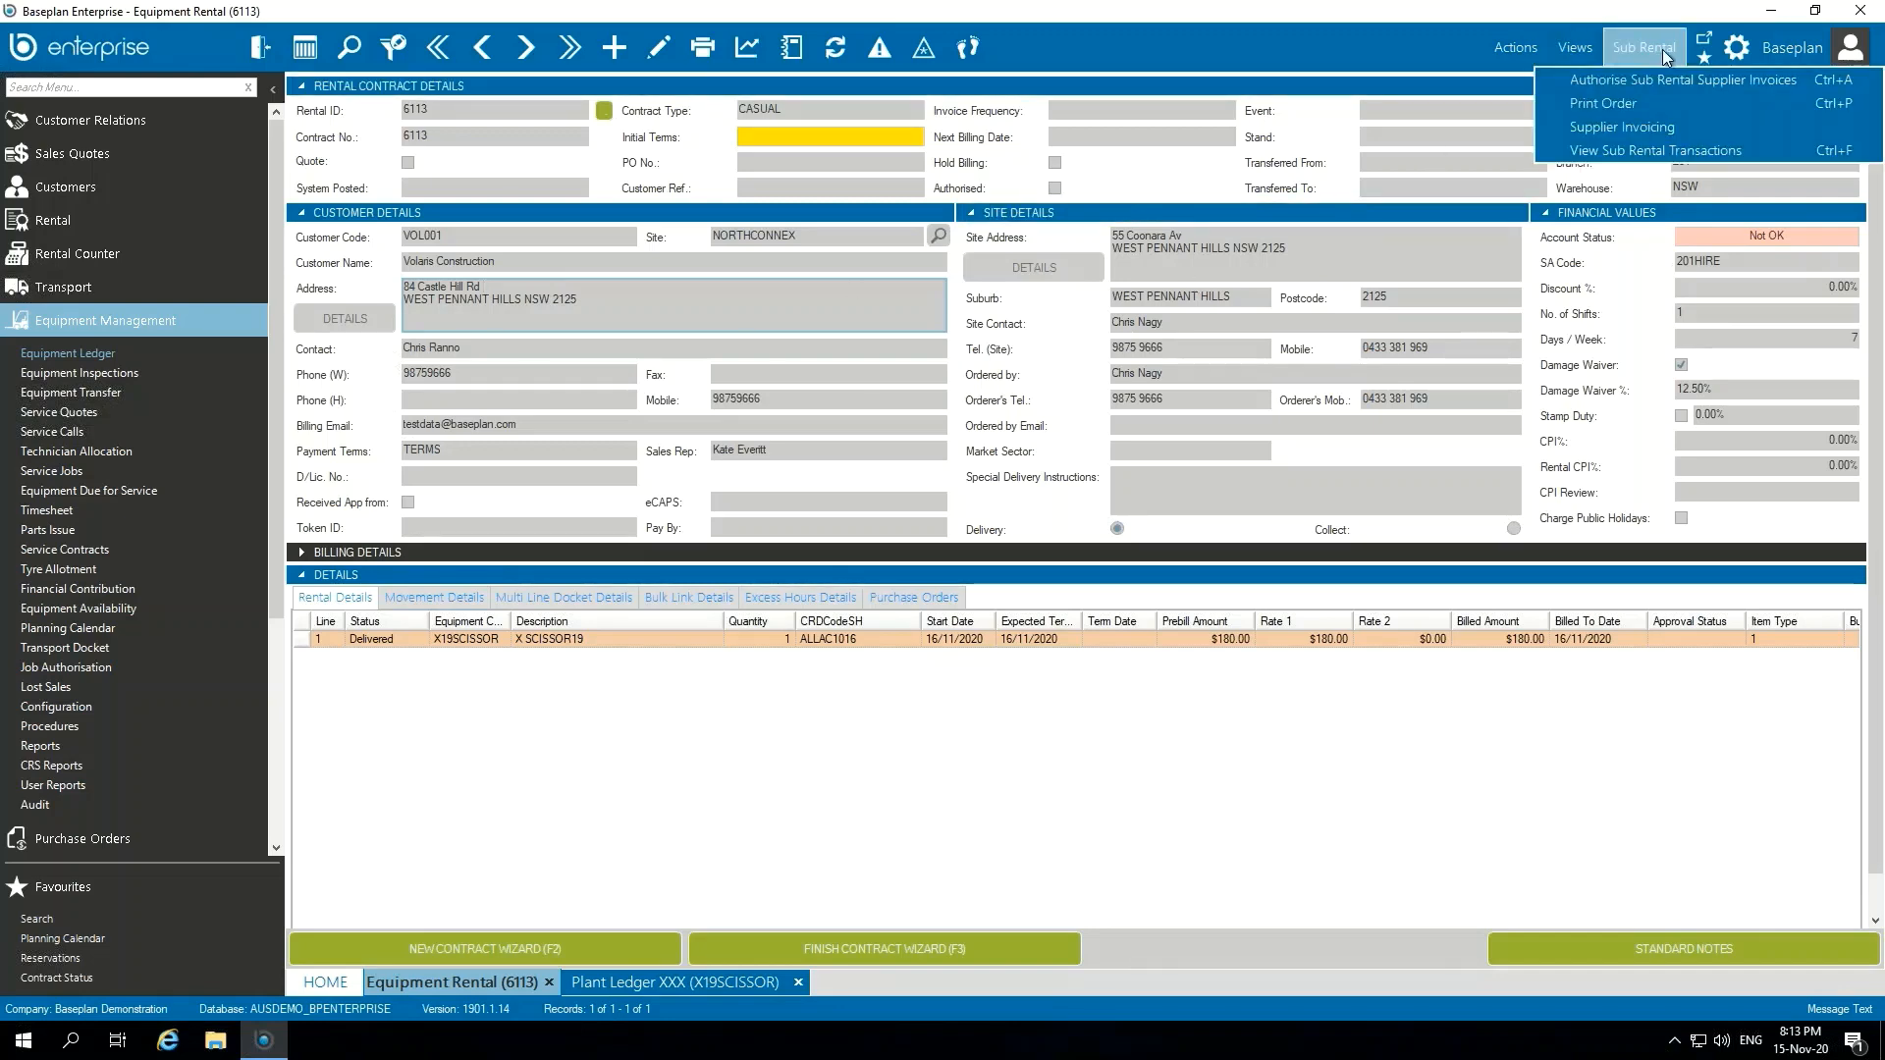
click(1669, 127)
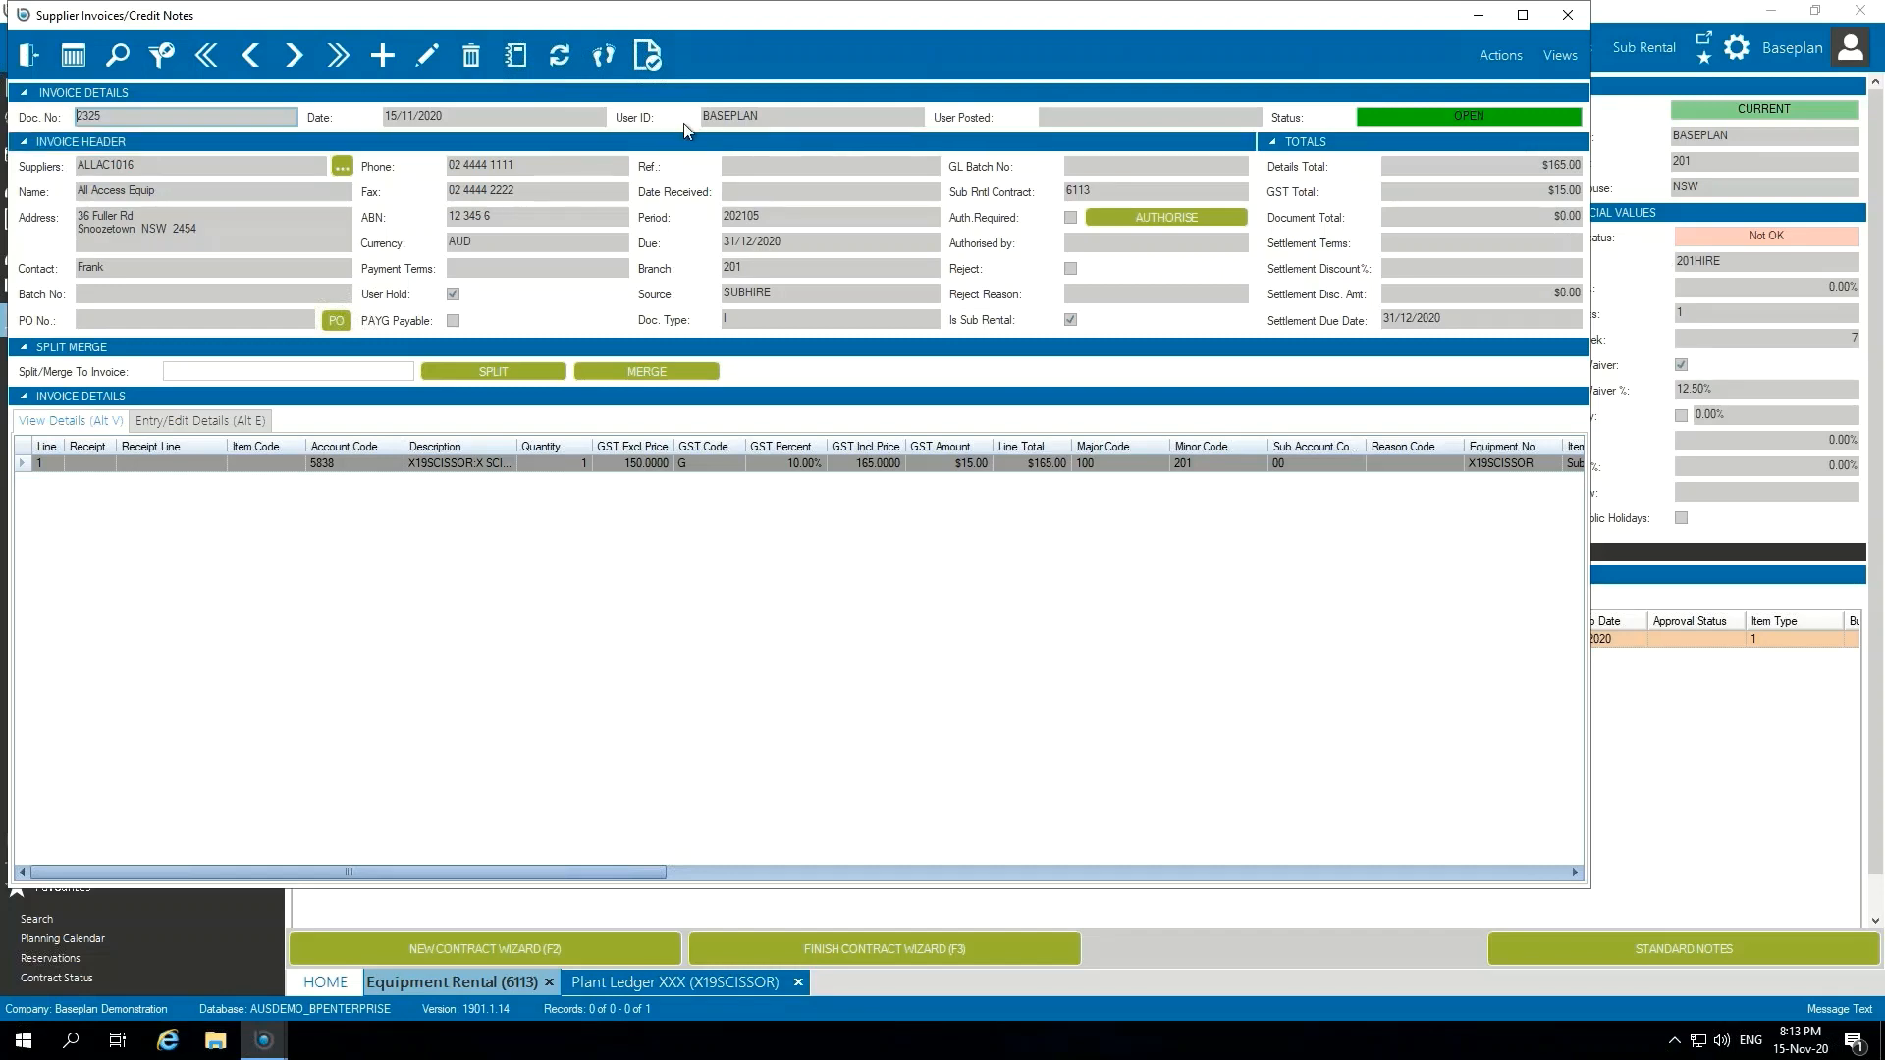
click(429, 55)
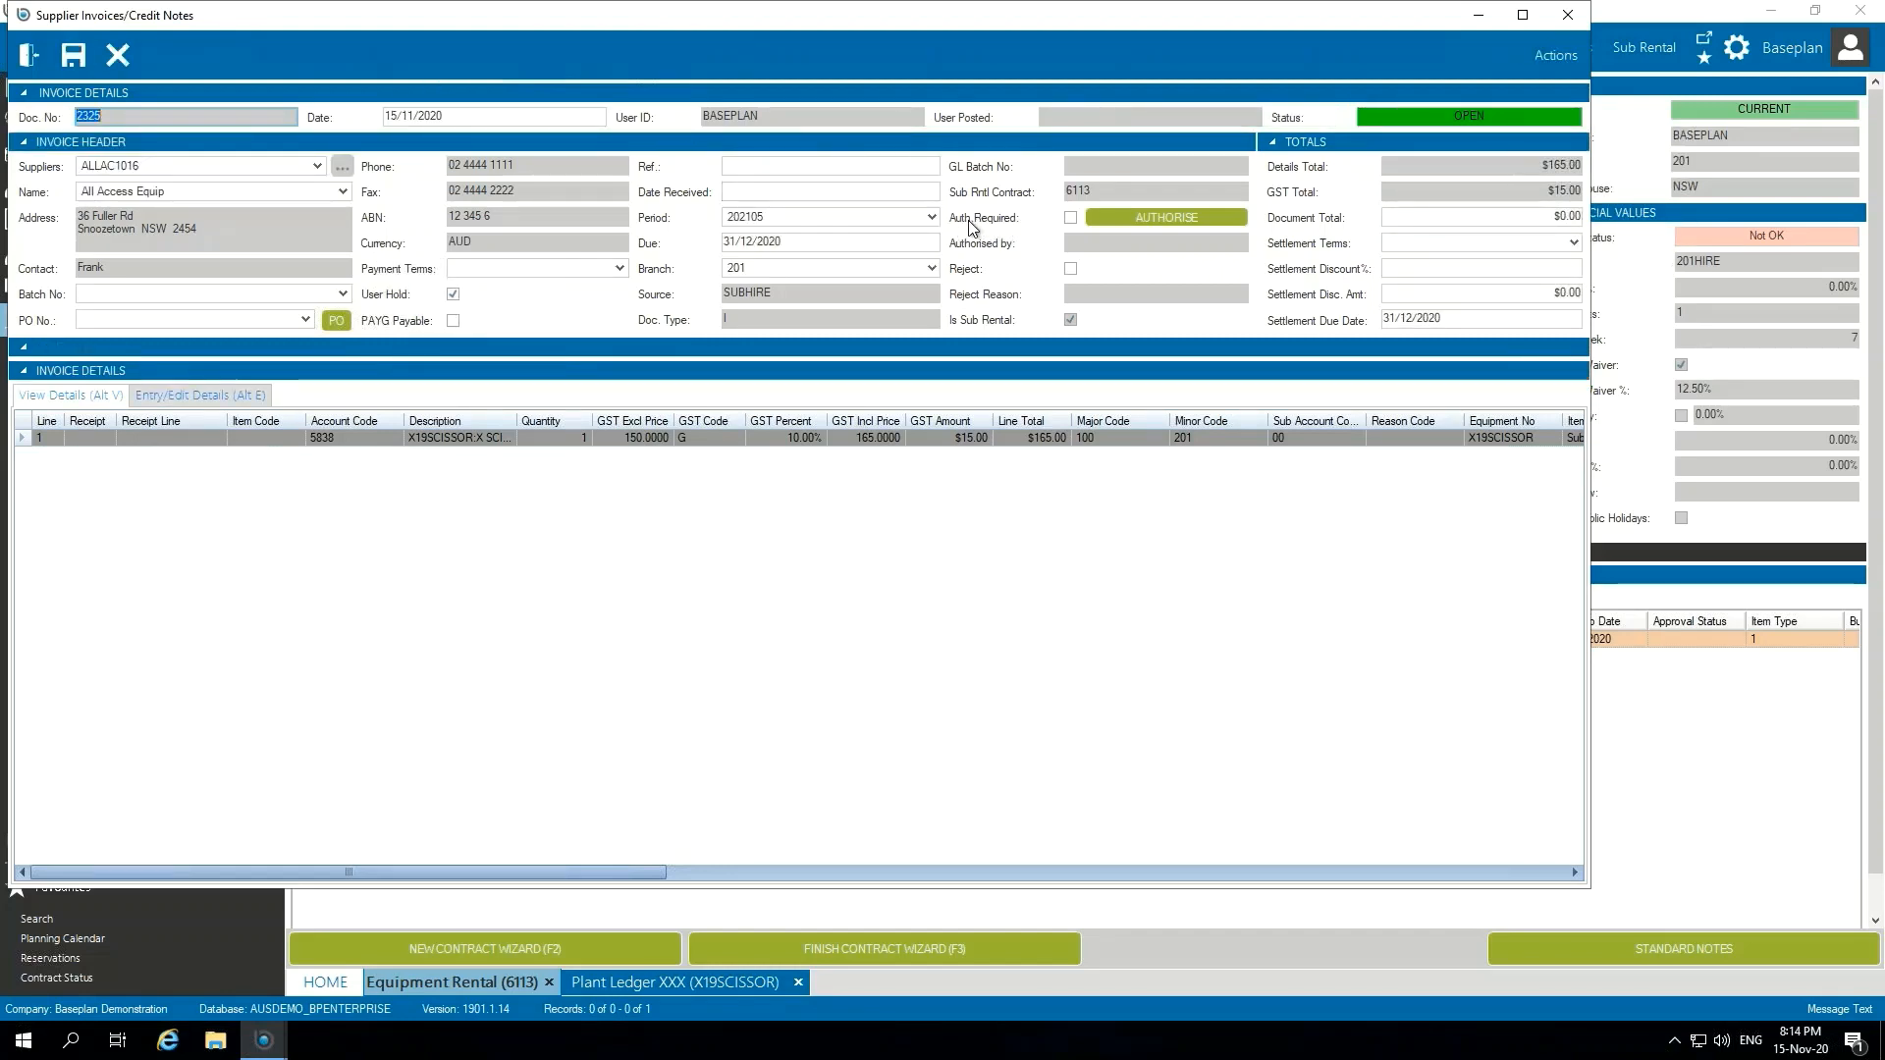
click(1071, 218)
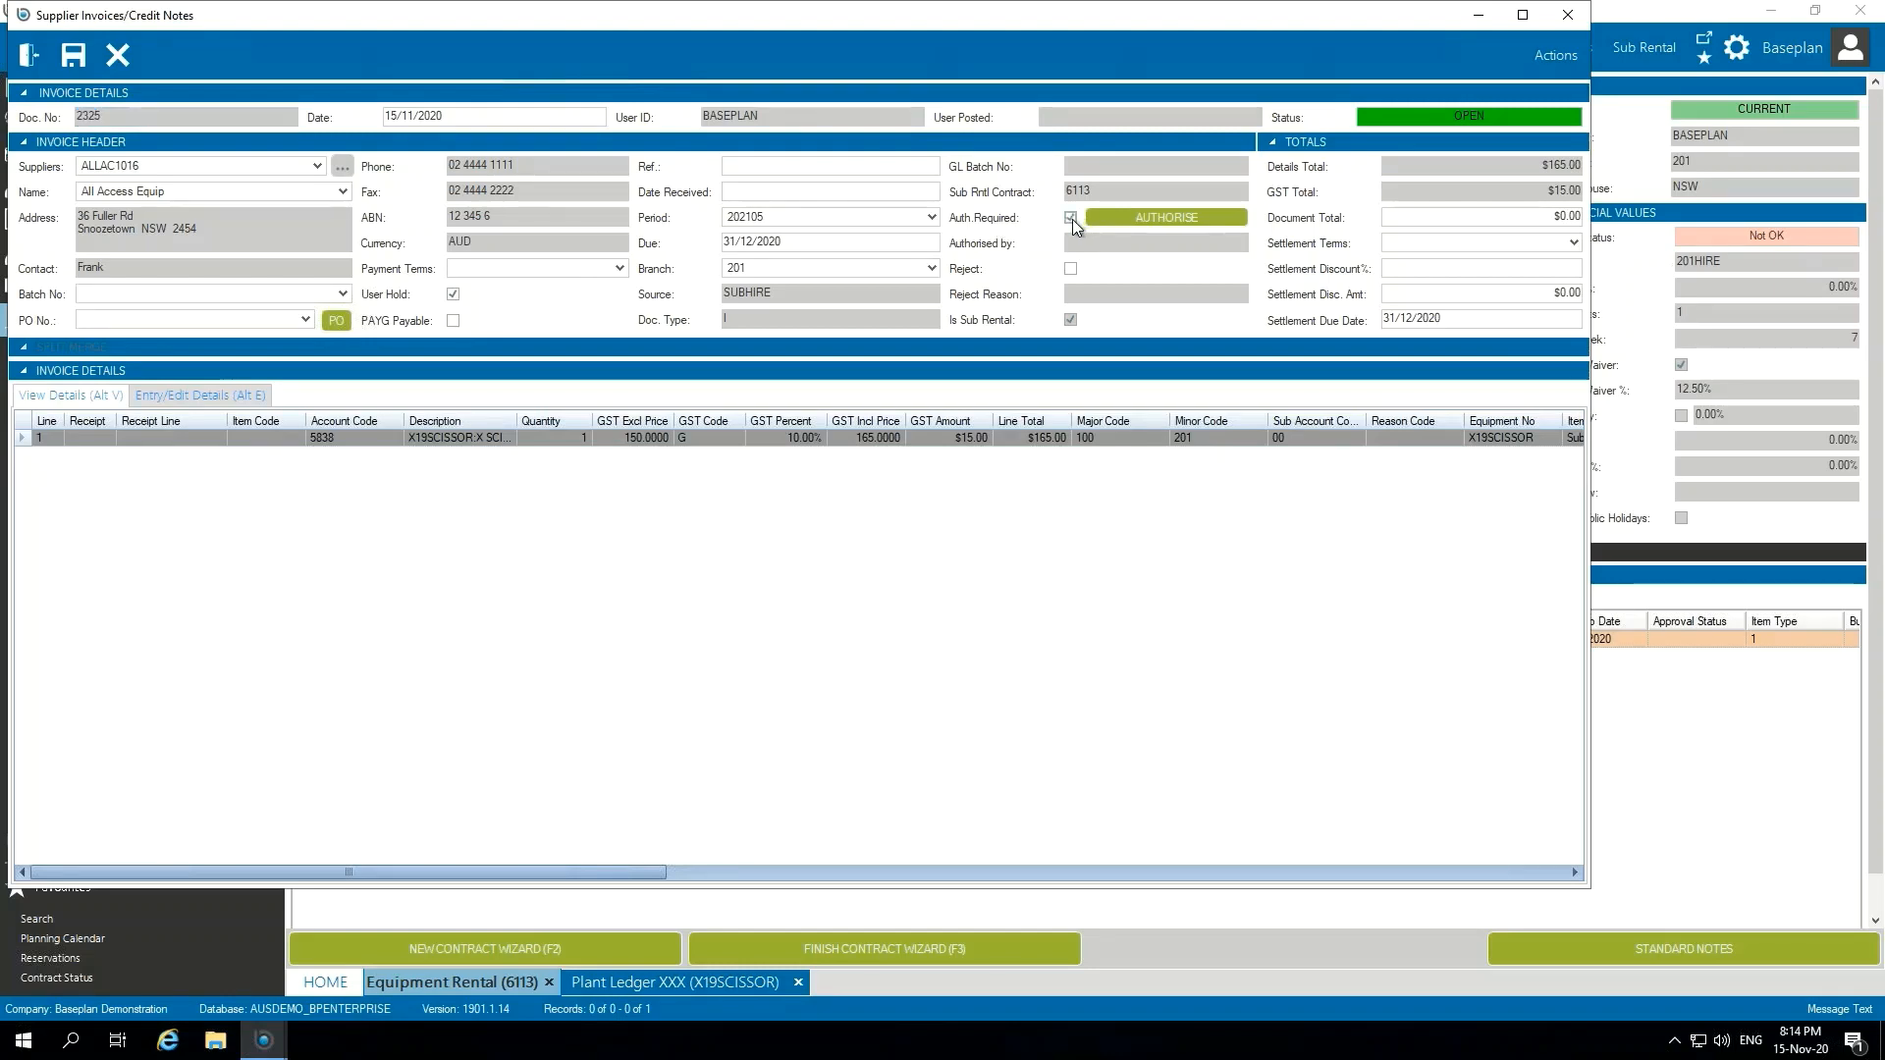
click(74, 57)
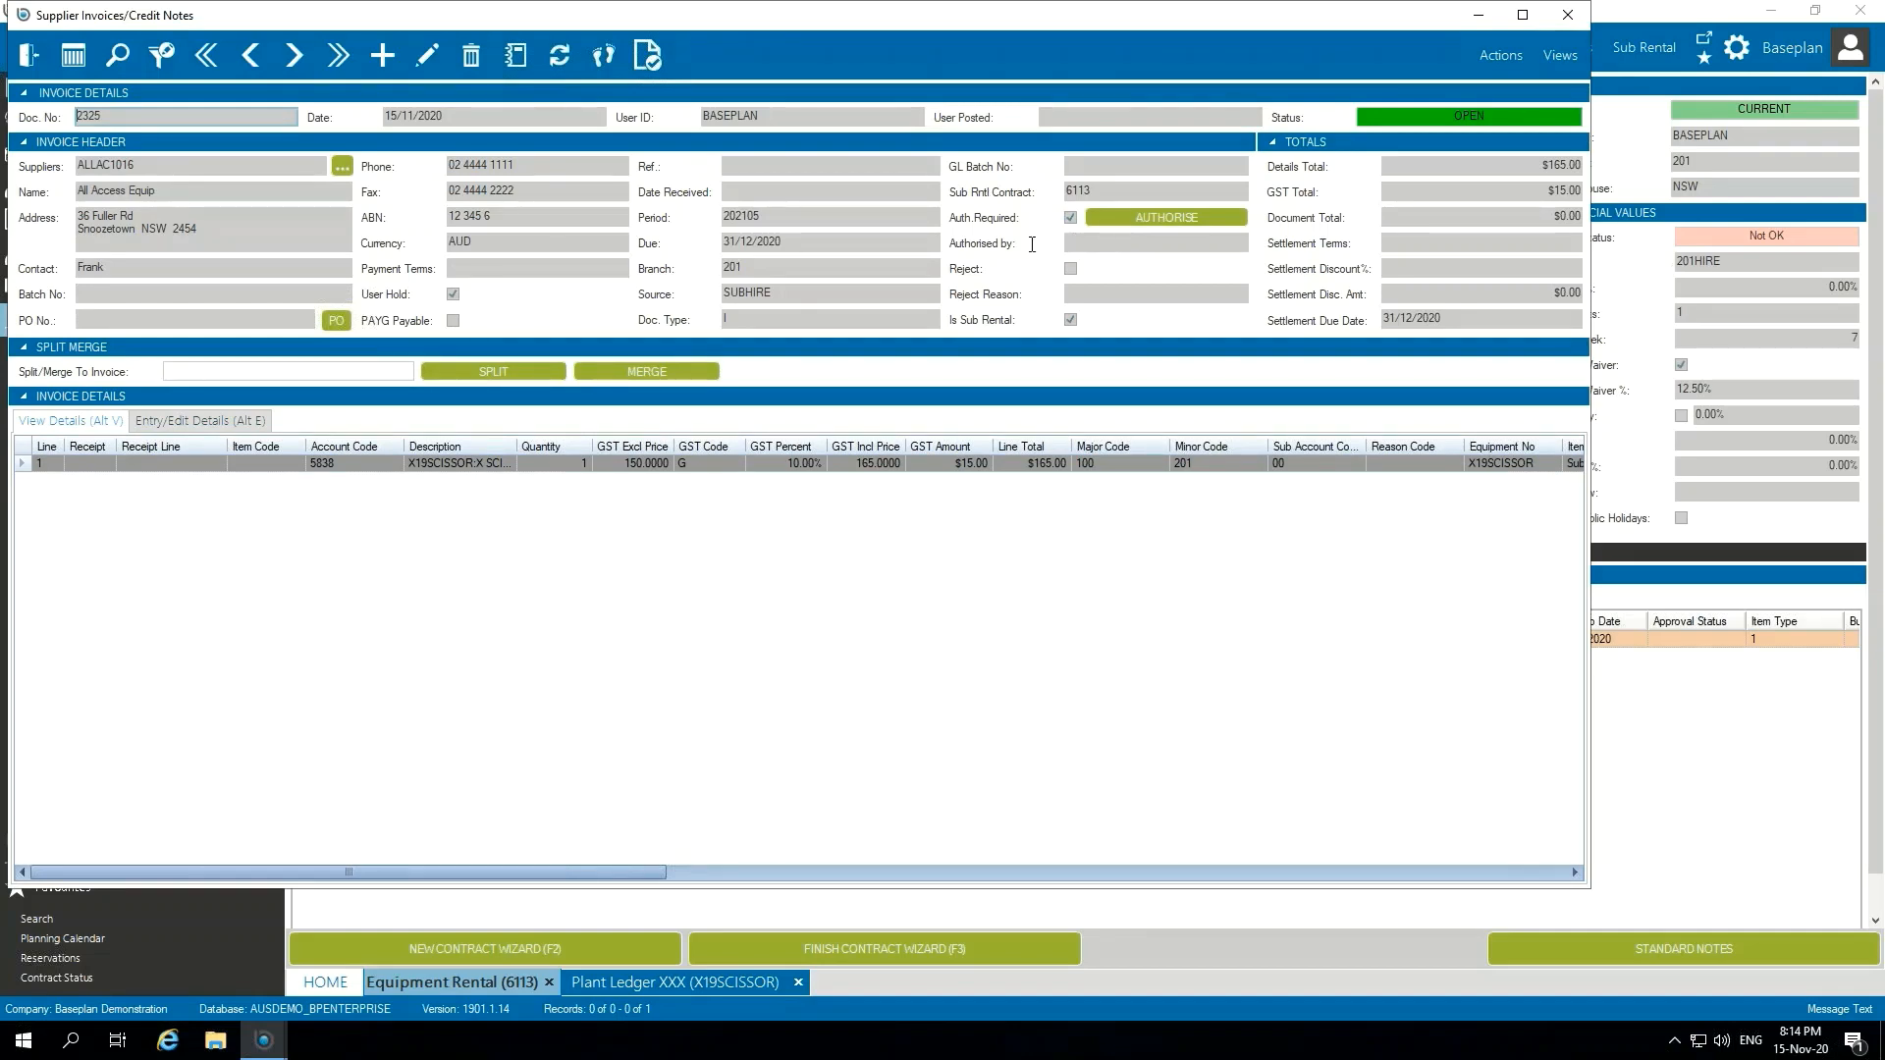
click(29, 55)
Step: Open the contract's sub rental supplier invoice authorisation and submit $165.00 to be authorised
click(850, 301)
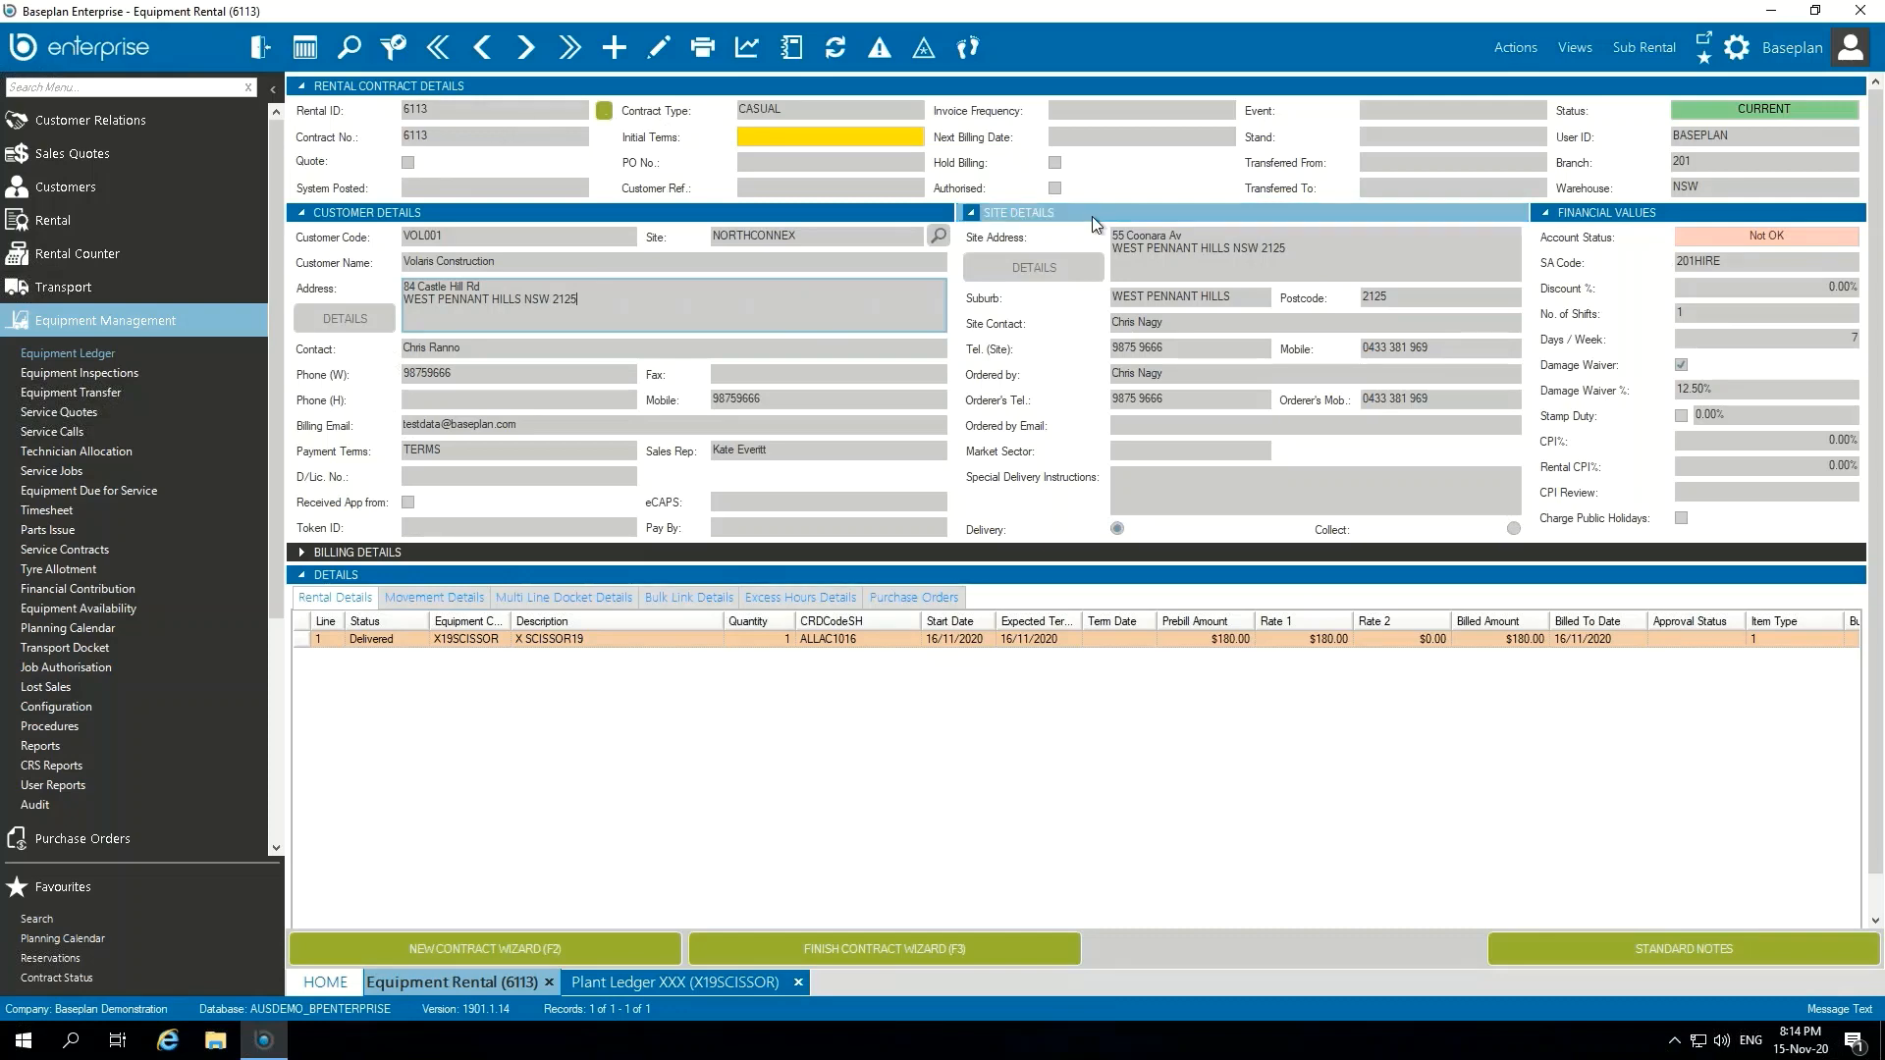
click(1648, 51)
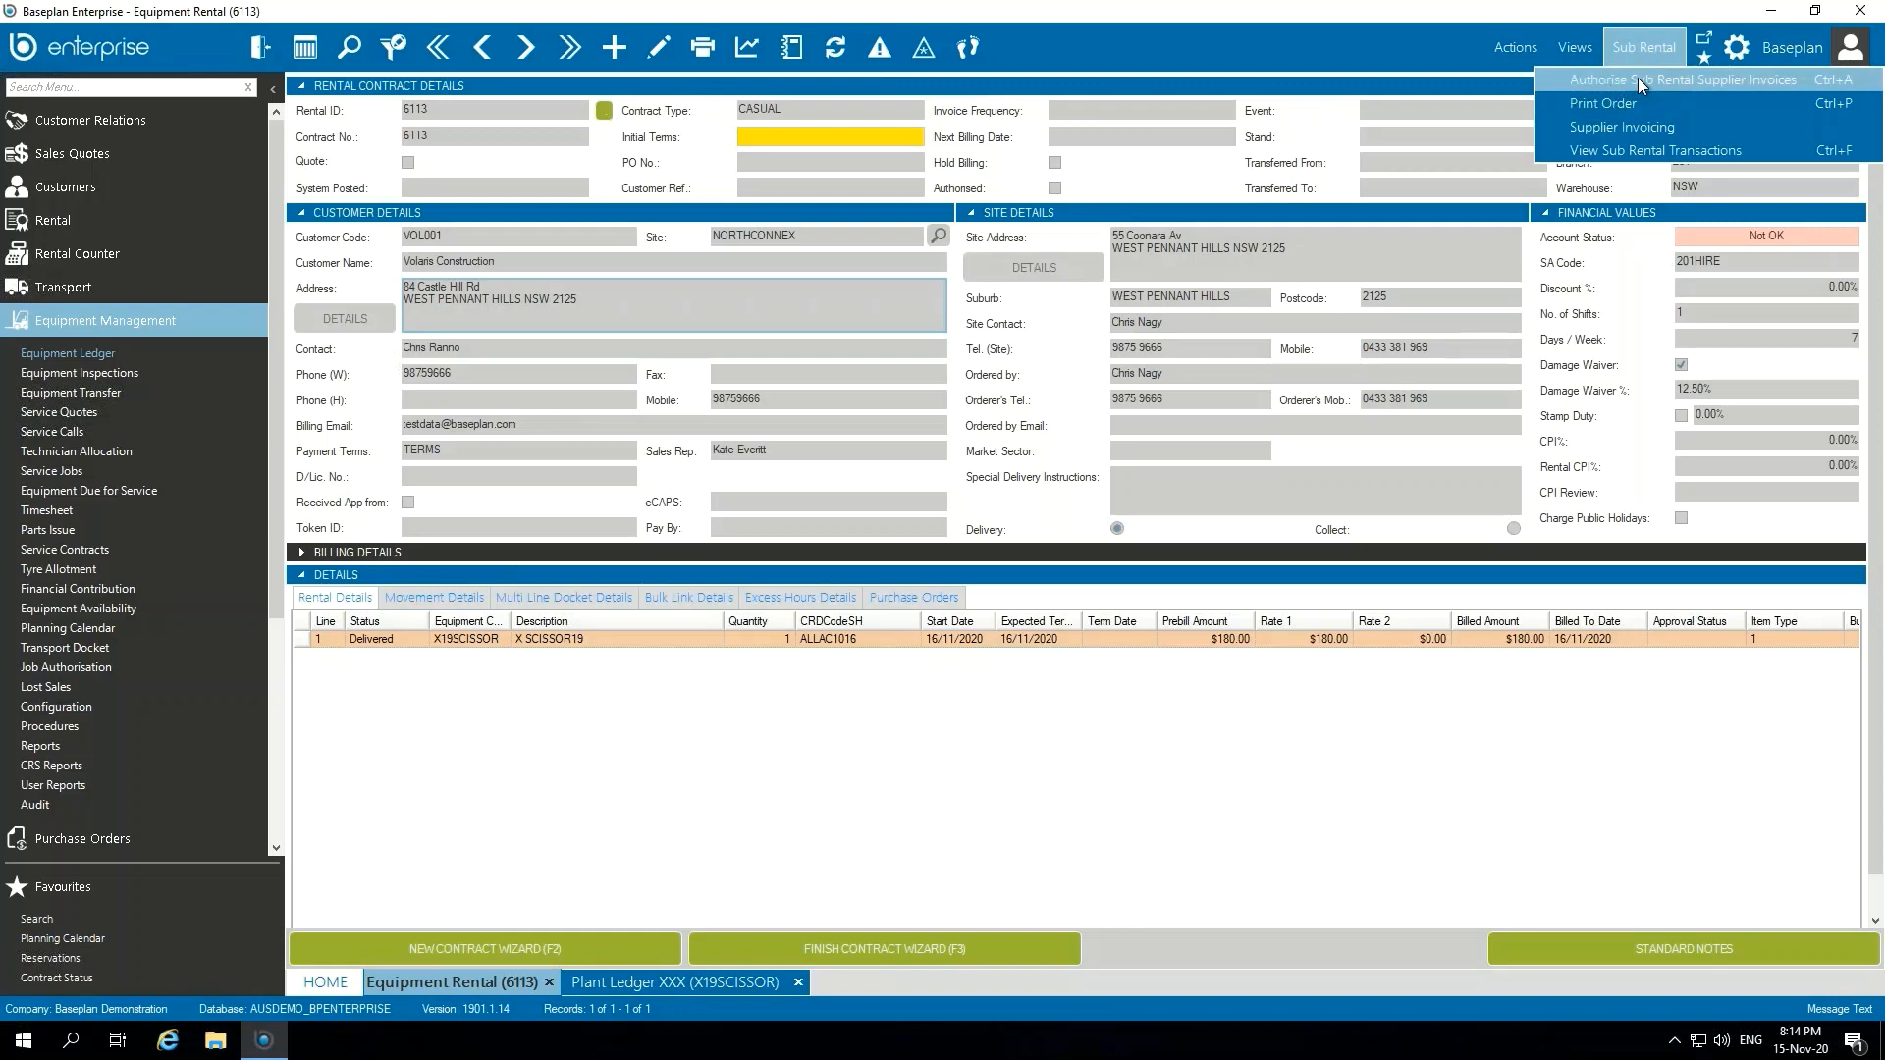
click(1758, 78)
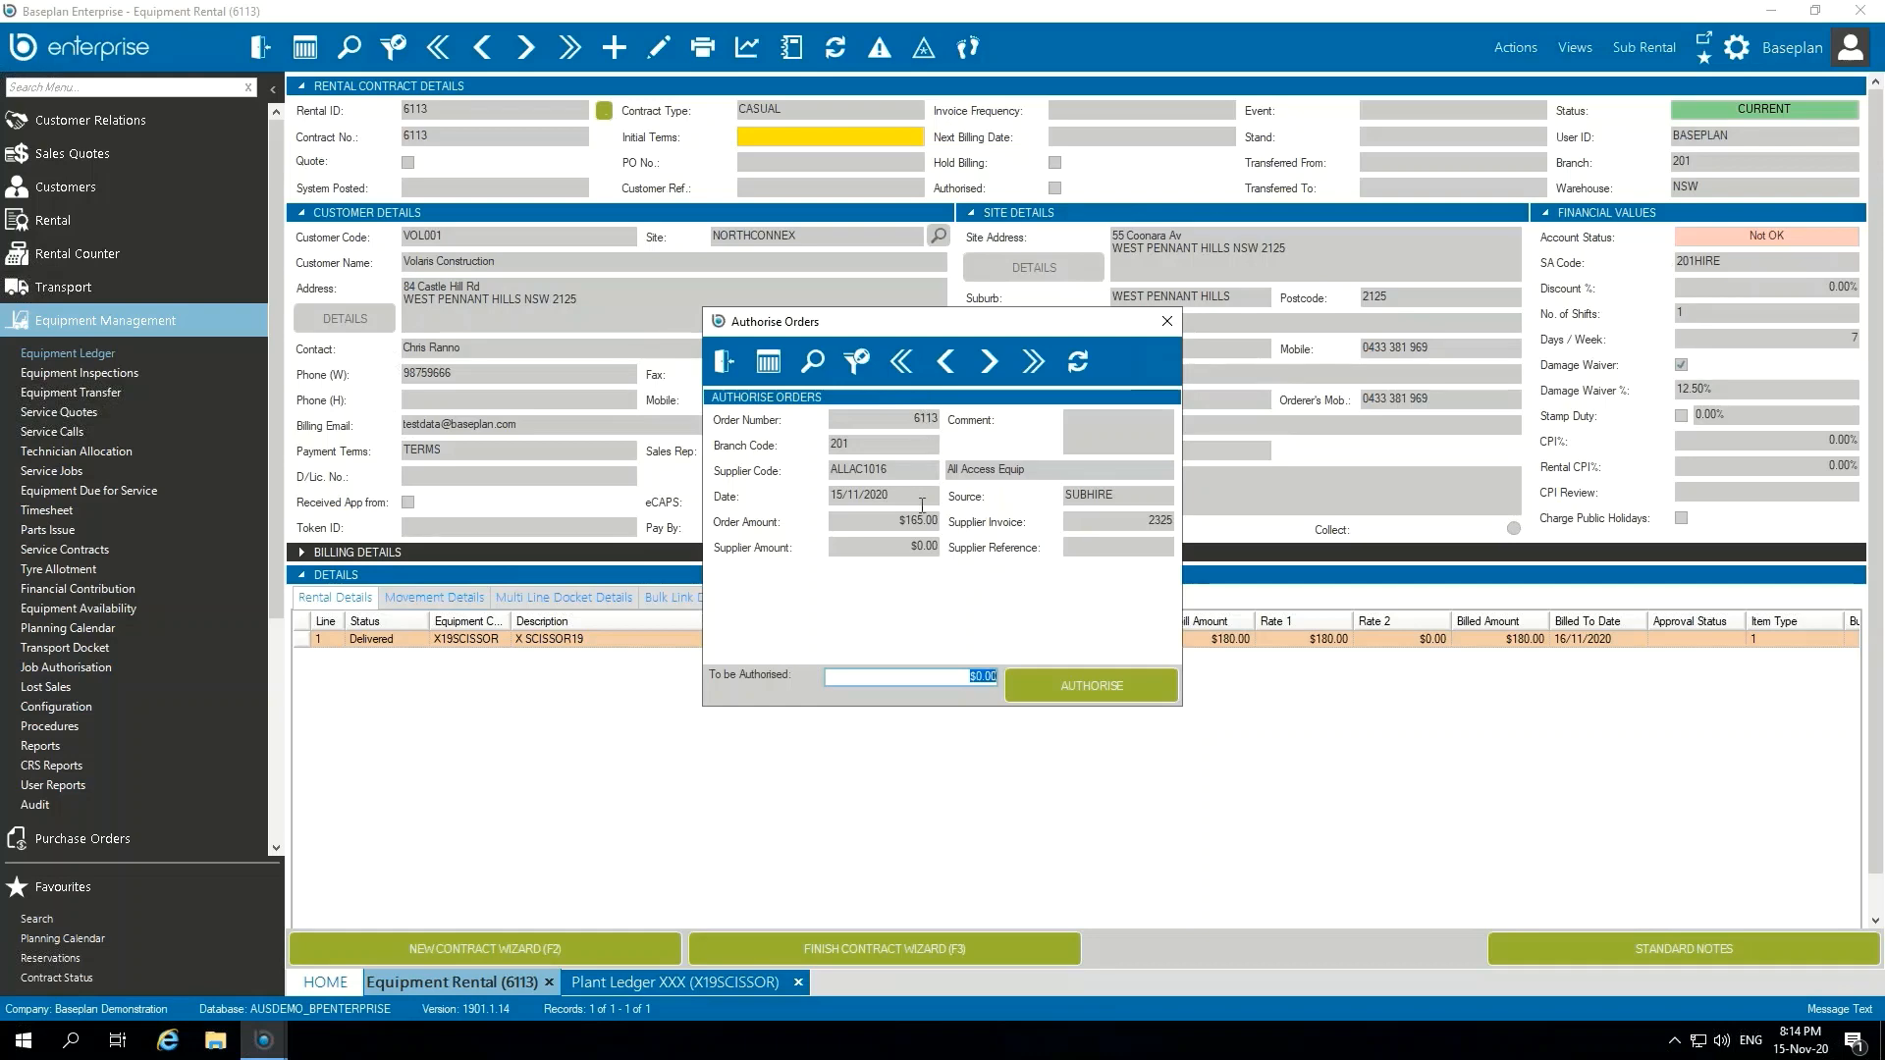
click(898, 526)
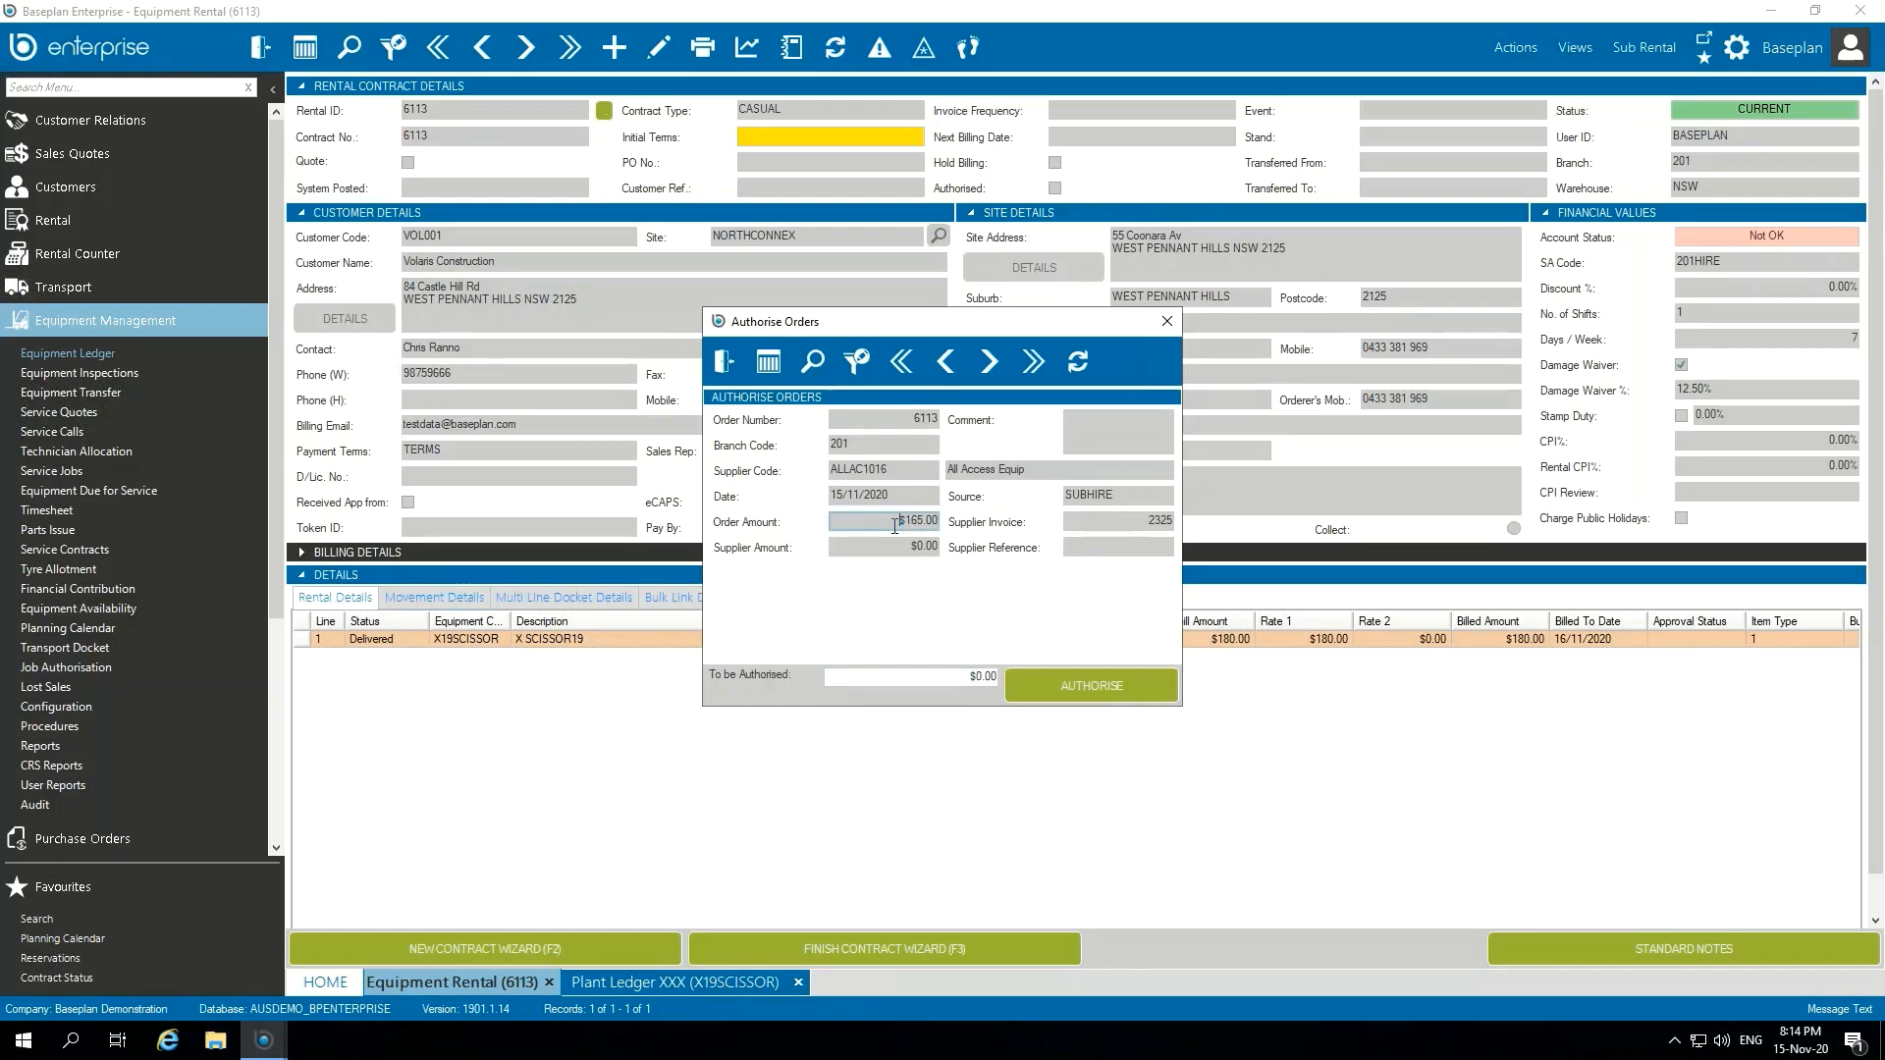
click(993, 676)
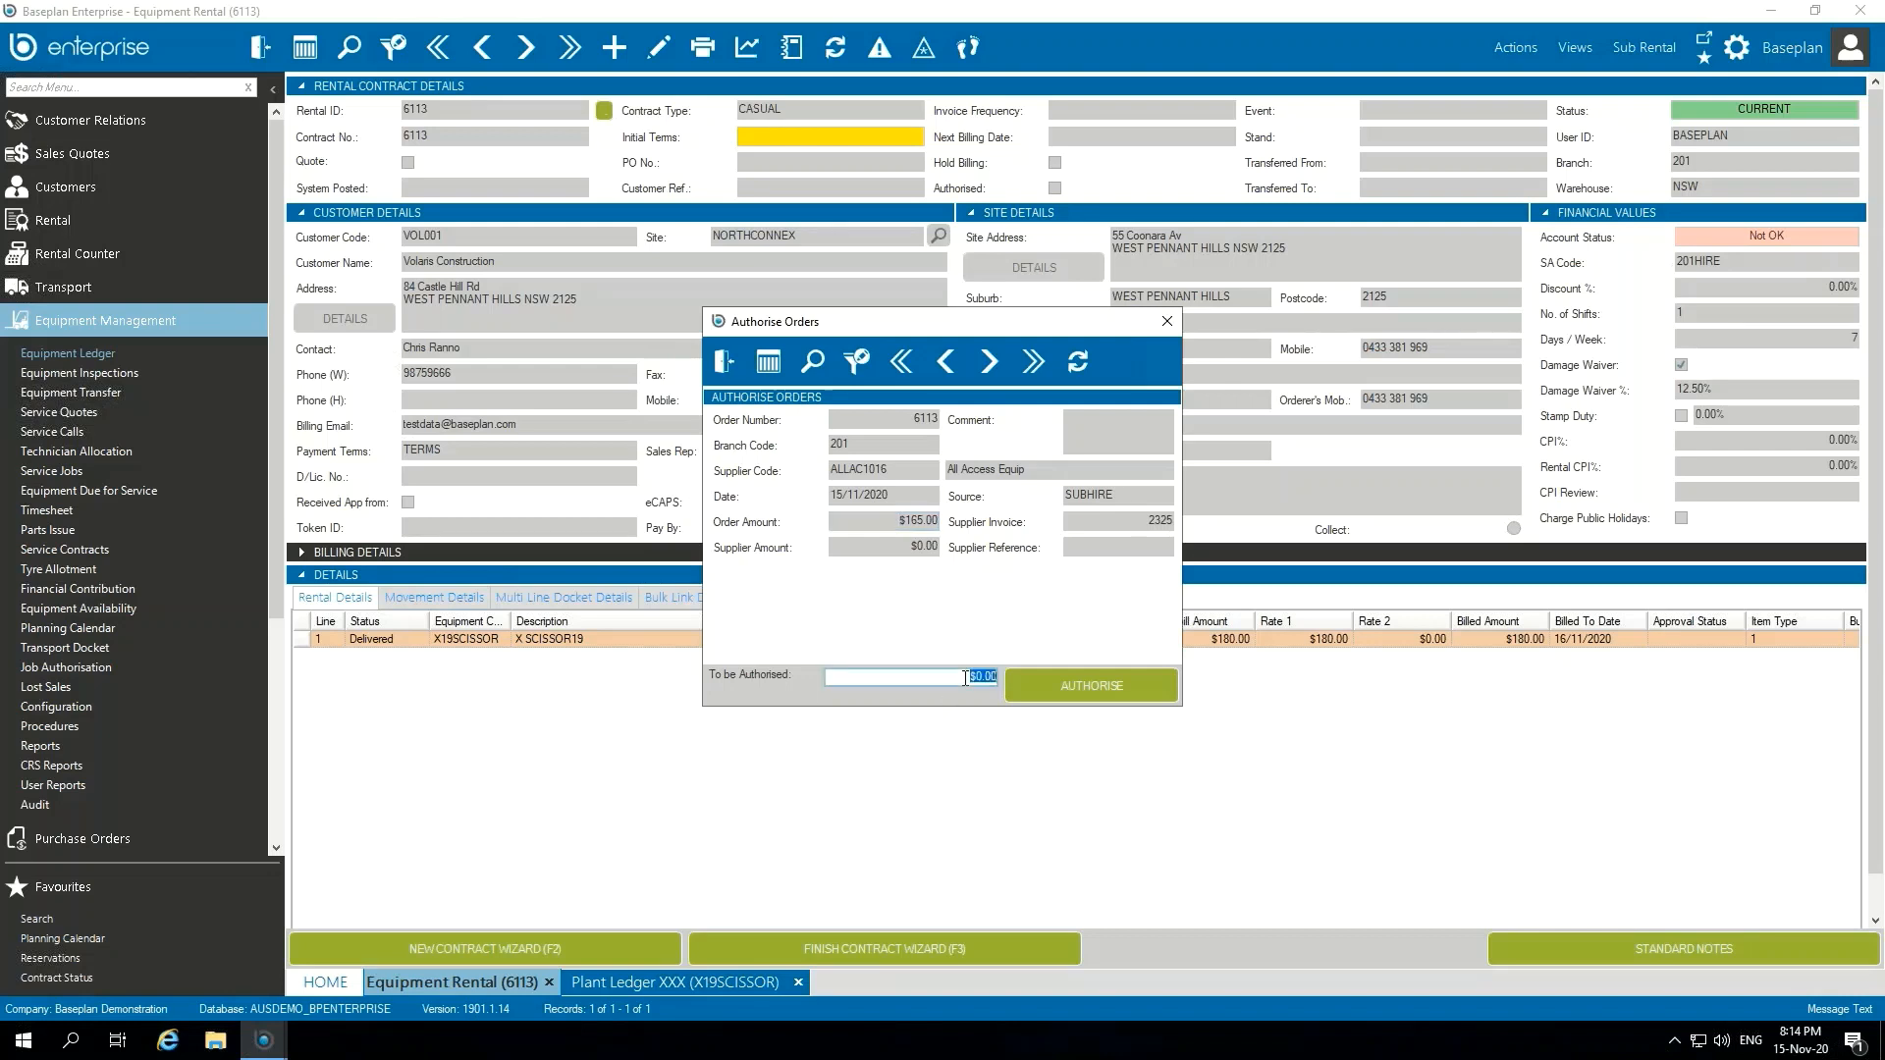
text(165)
click(1109, 685)
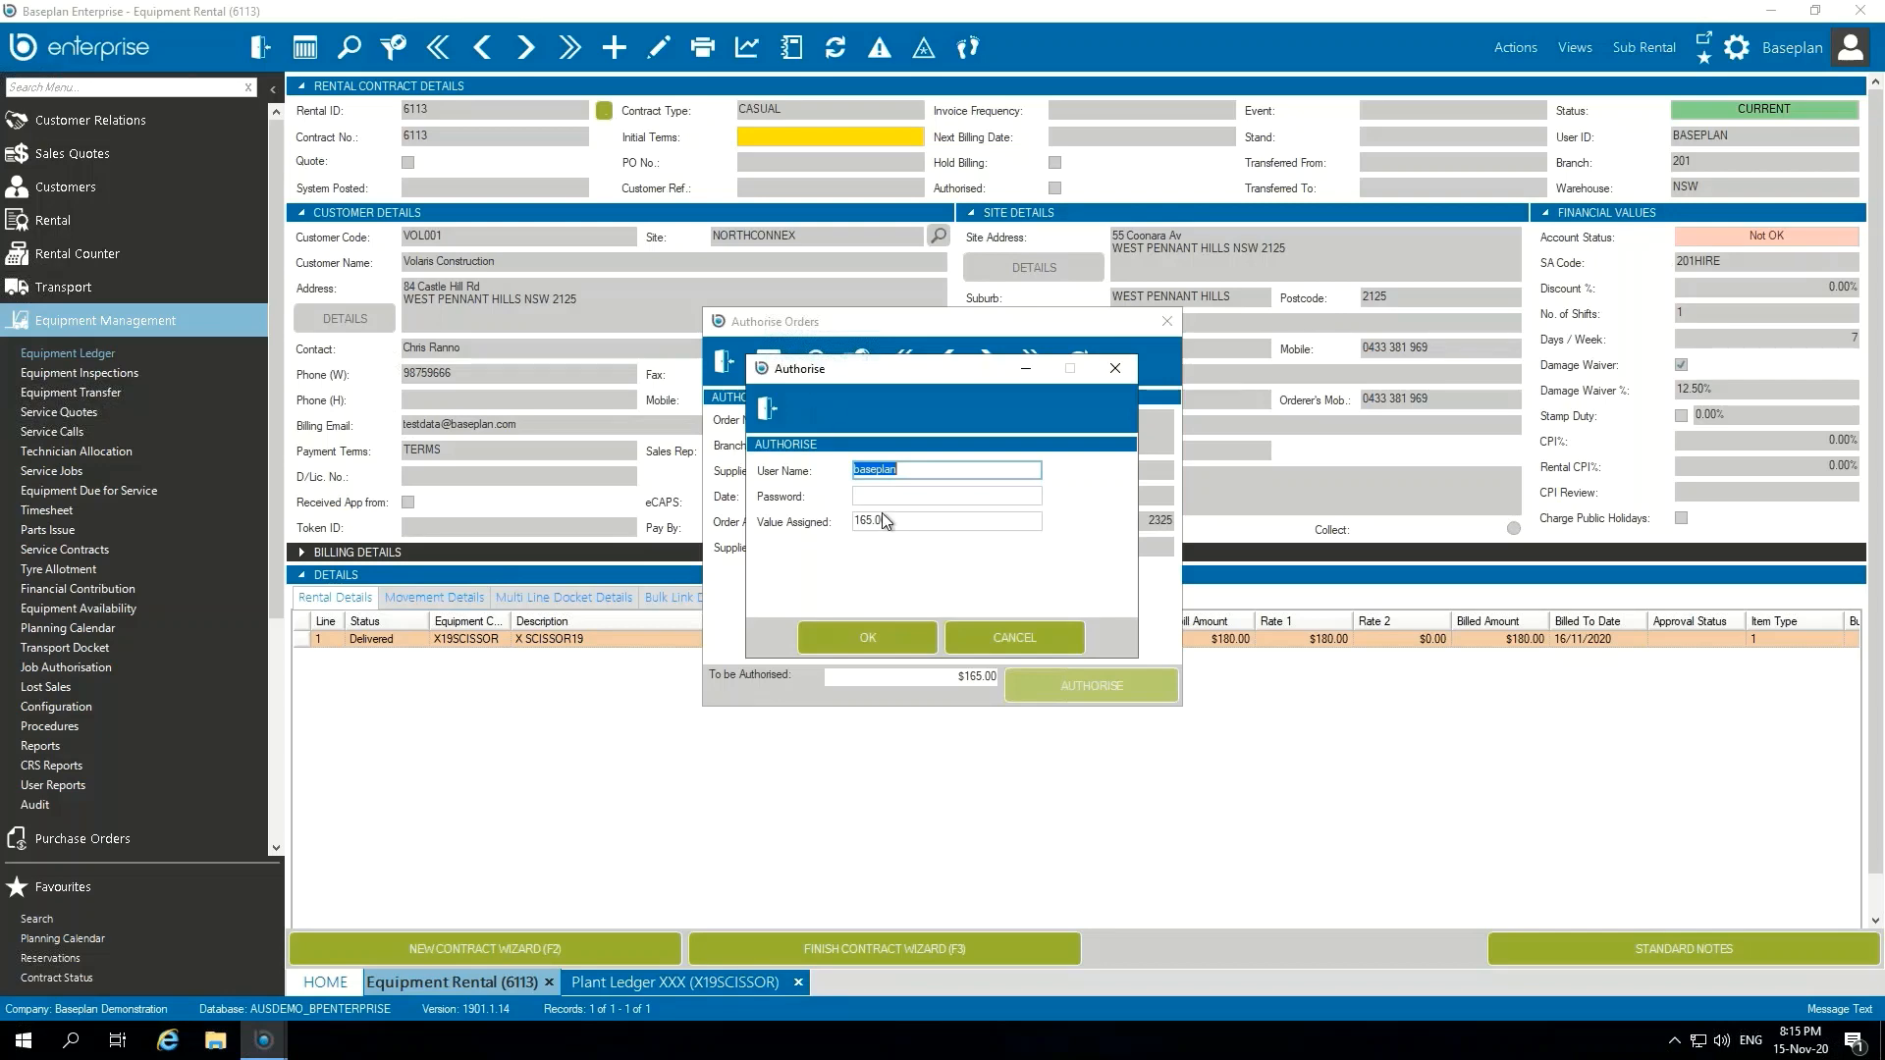
Step: Enter the account password to authorise the assigned value, and close the order authorisation window
key(Tab)
text(•••••••••••)
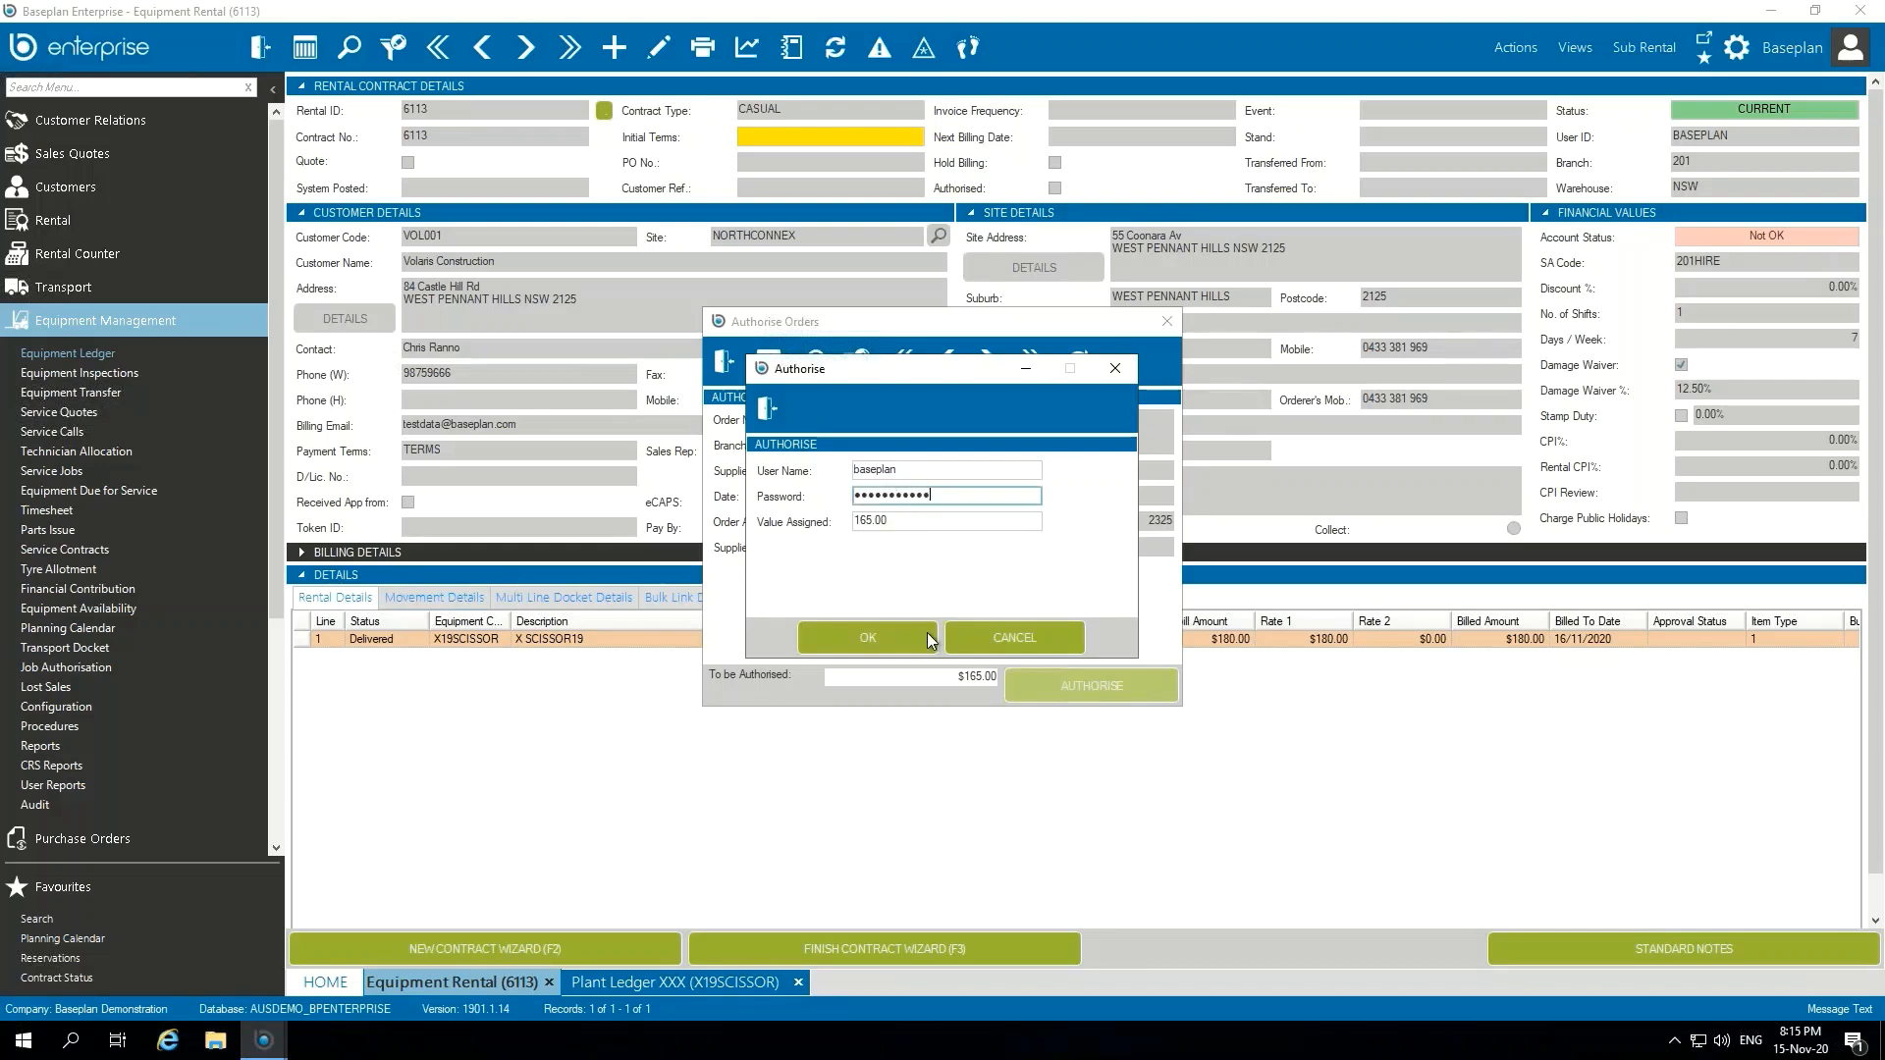
click(904, 638)
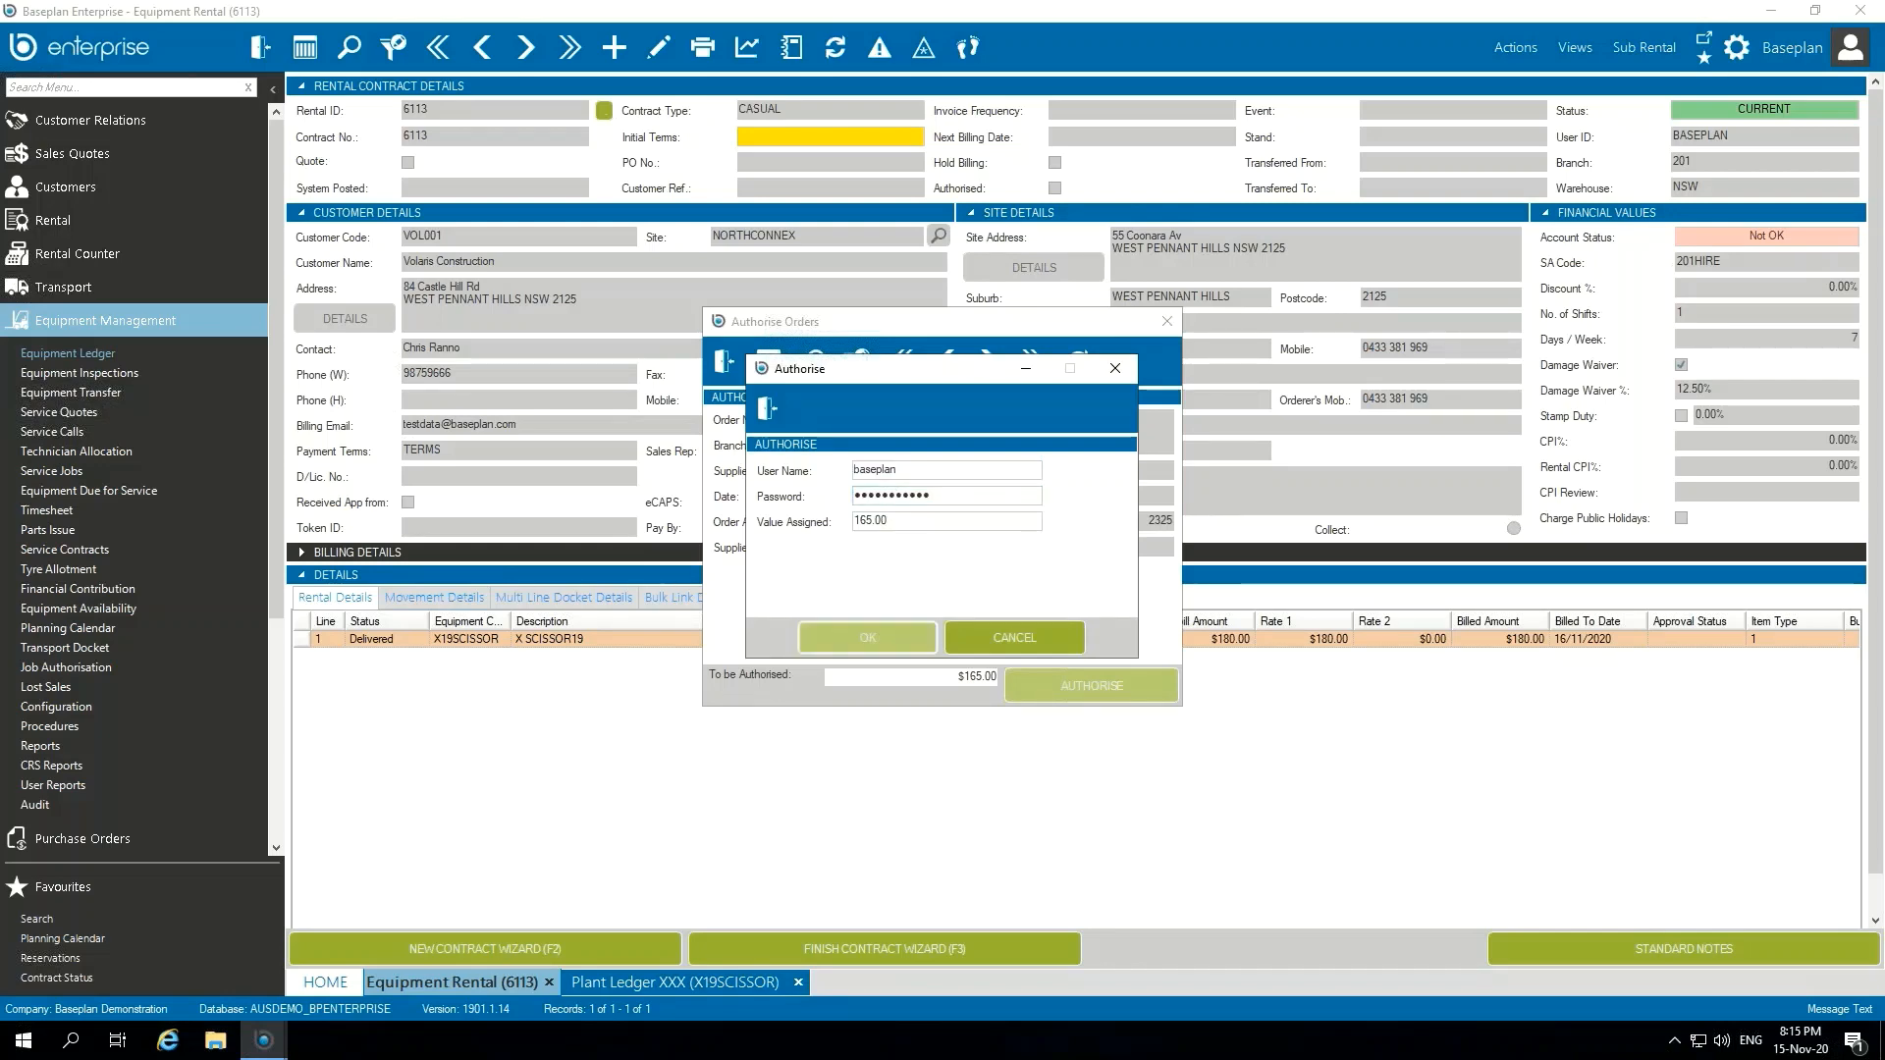
click(964, 462)
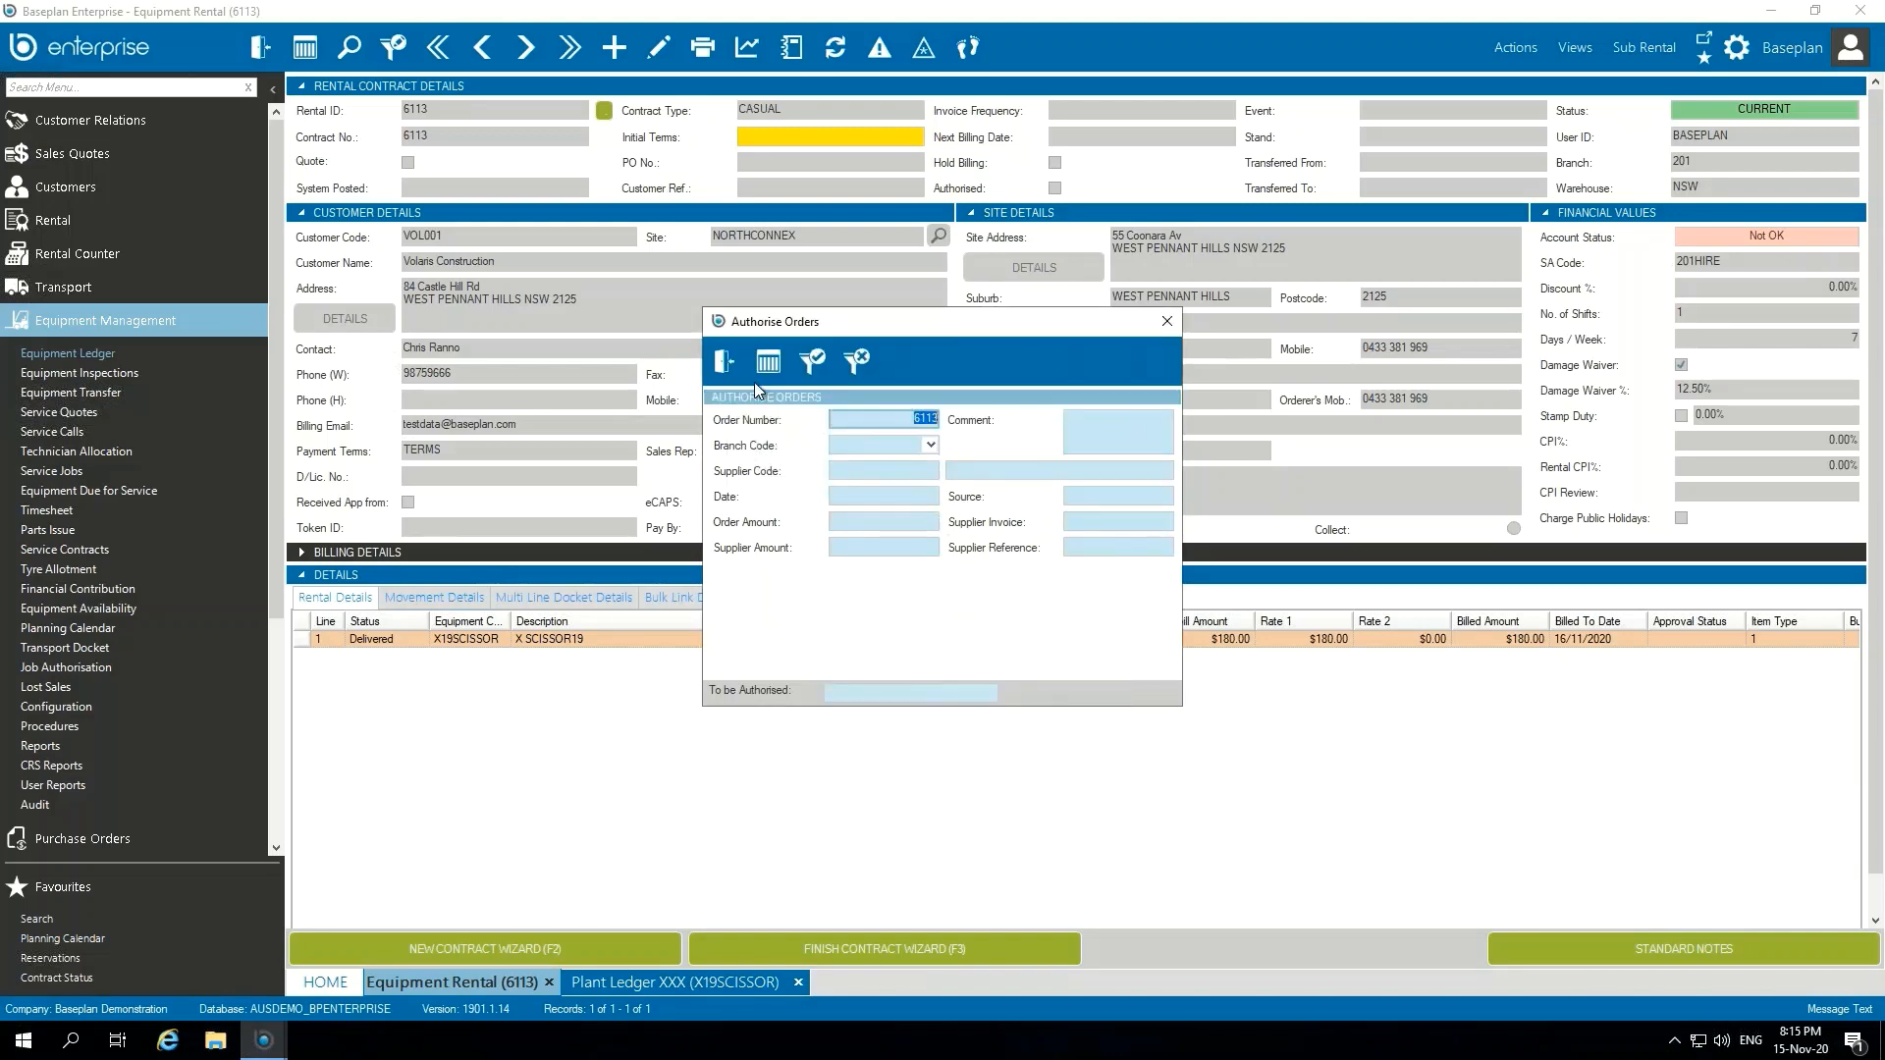
click(724, 361)
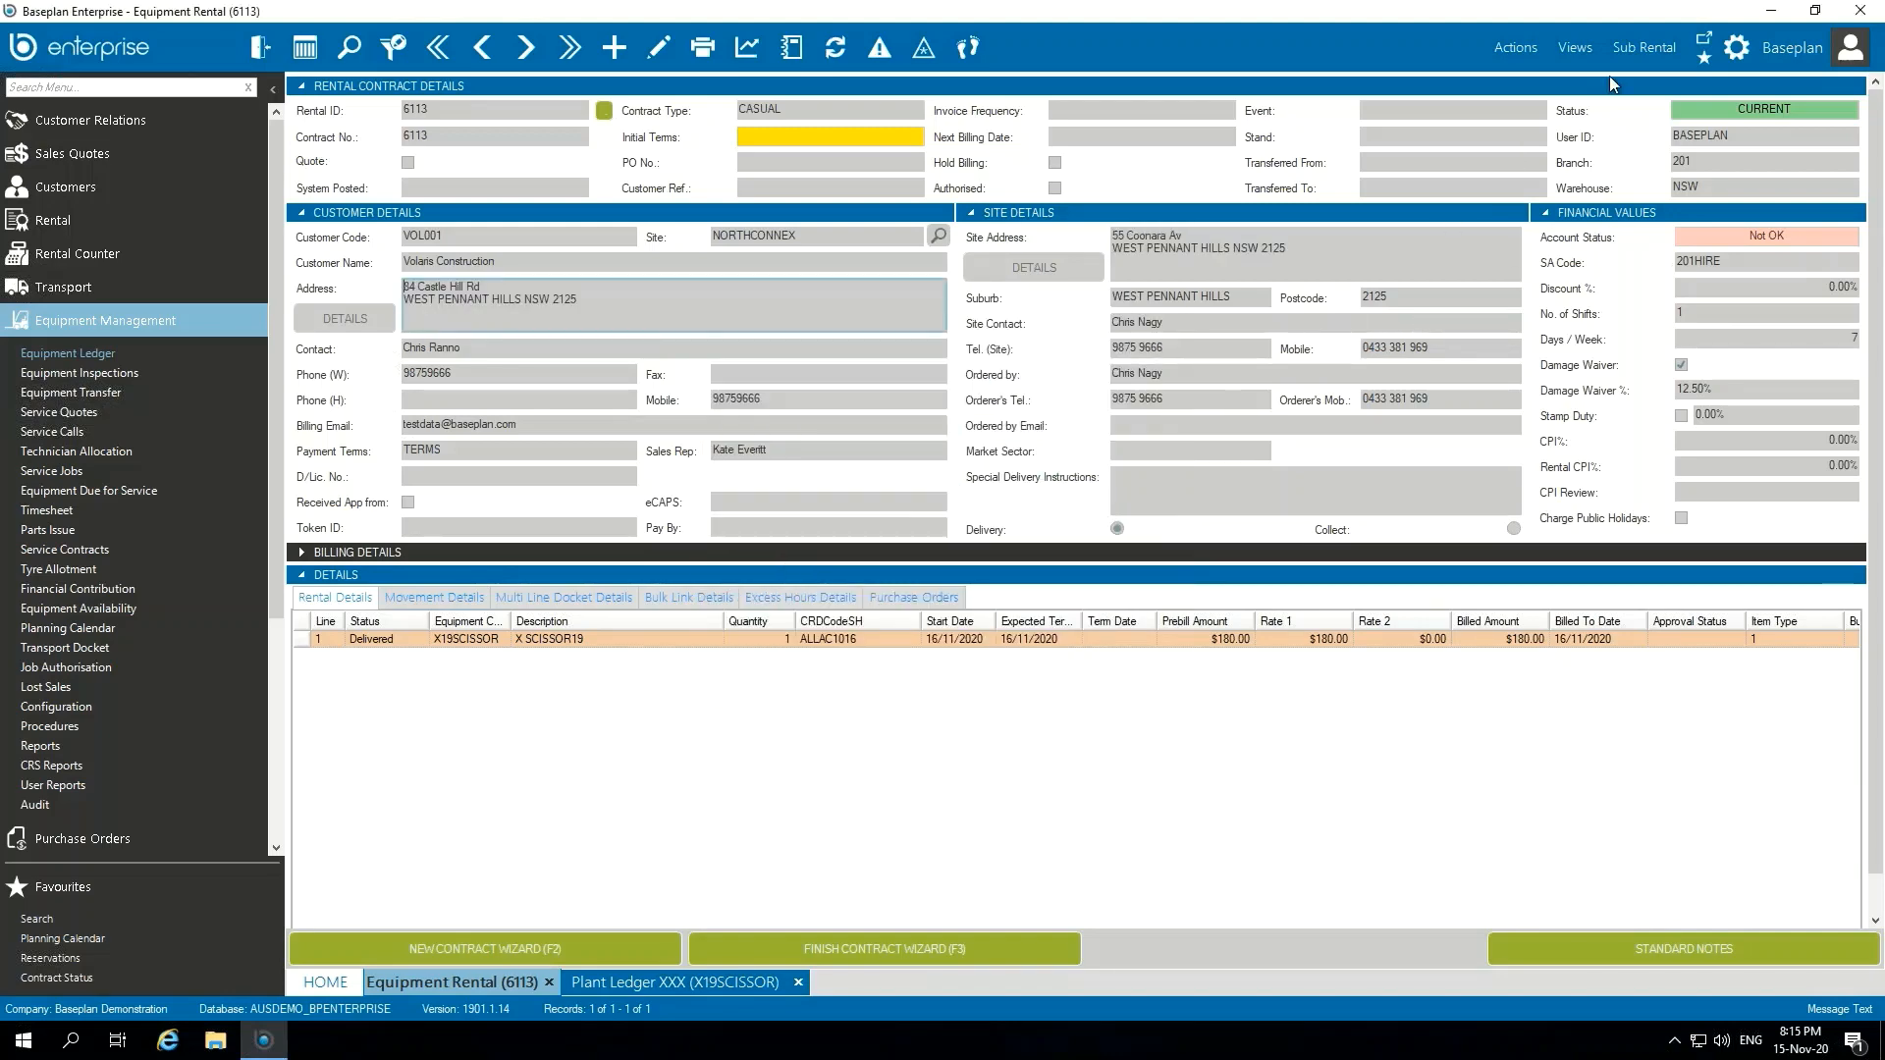
Step: Reopen the contract's sub-rental supplier invoice and check who authorised it
click(1653, 47)
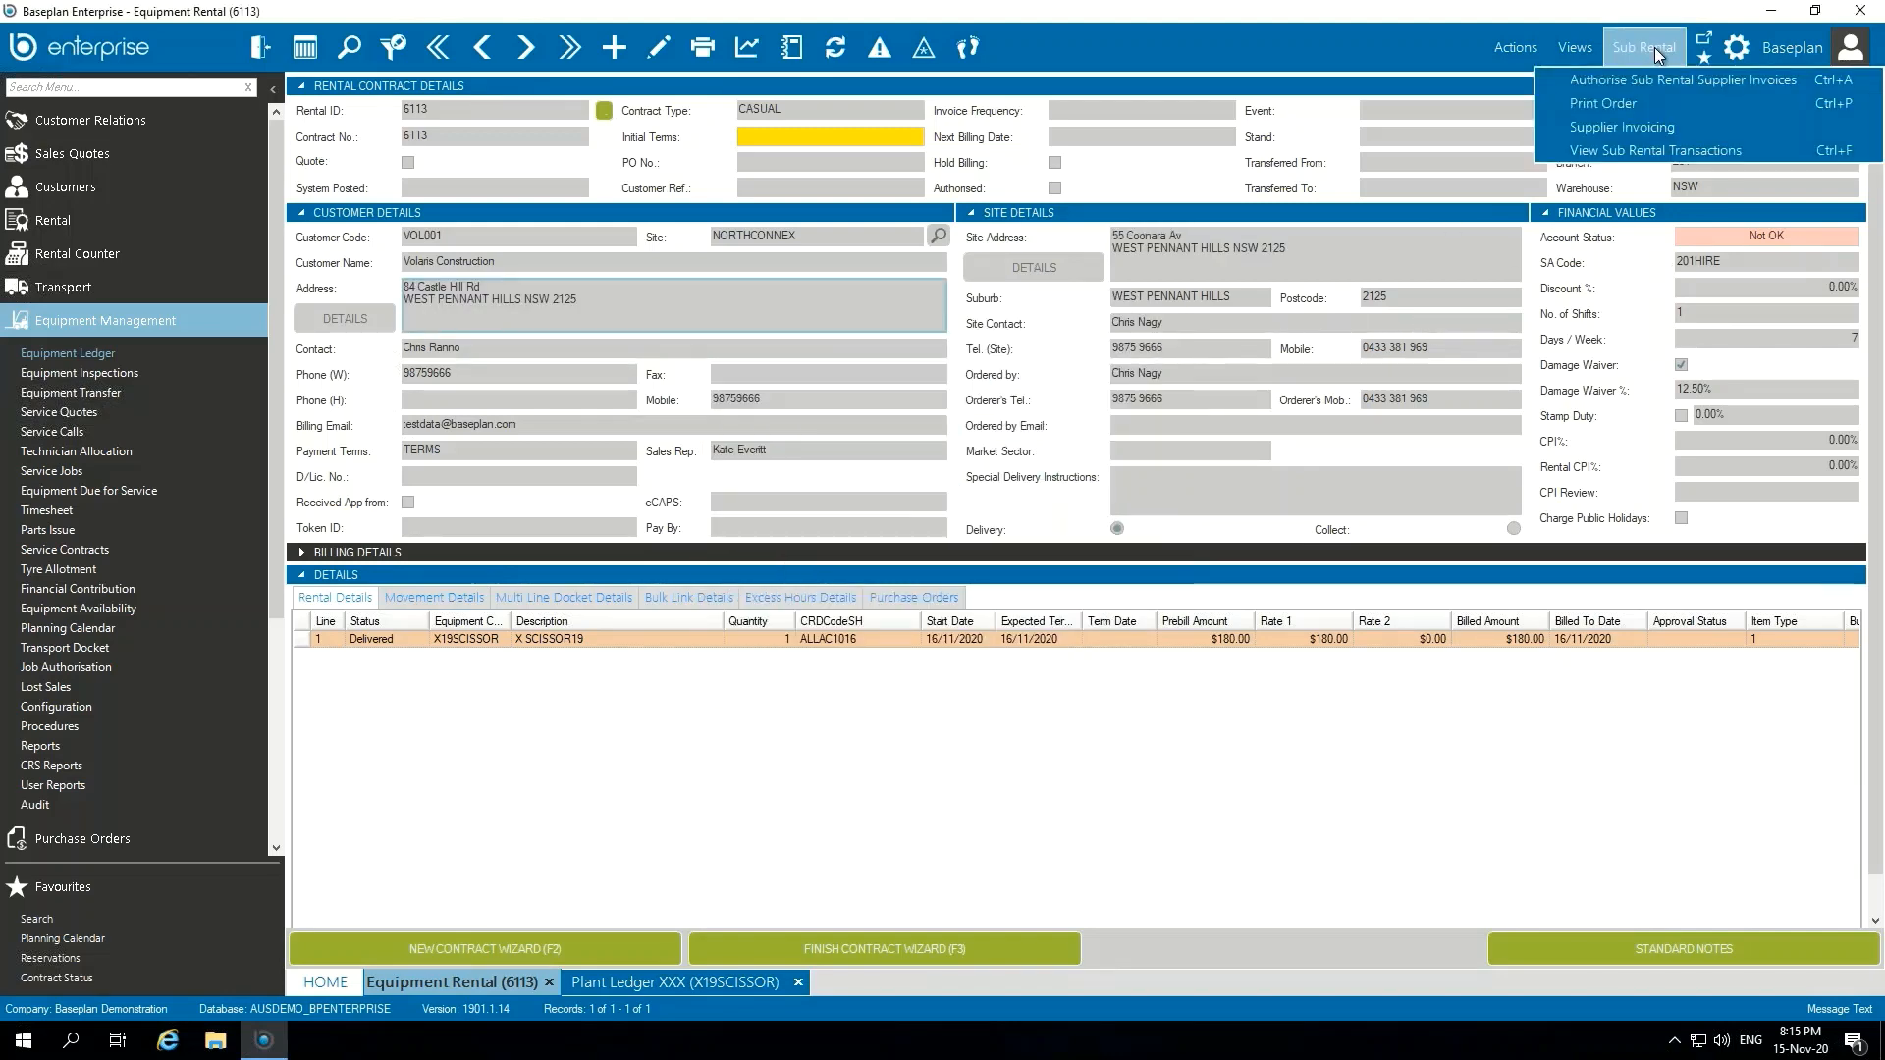
click(1693, 131)
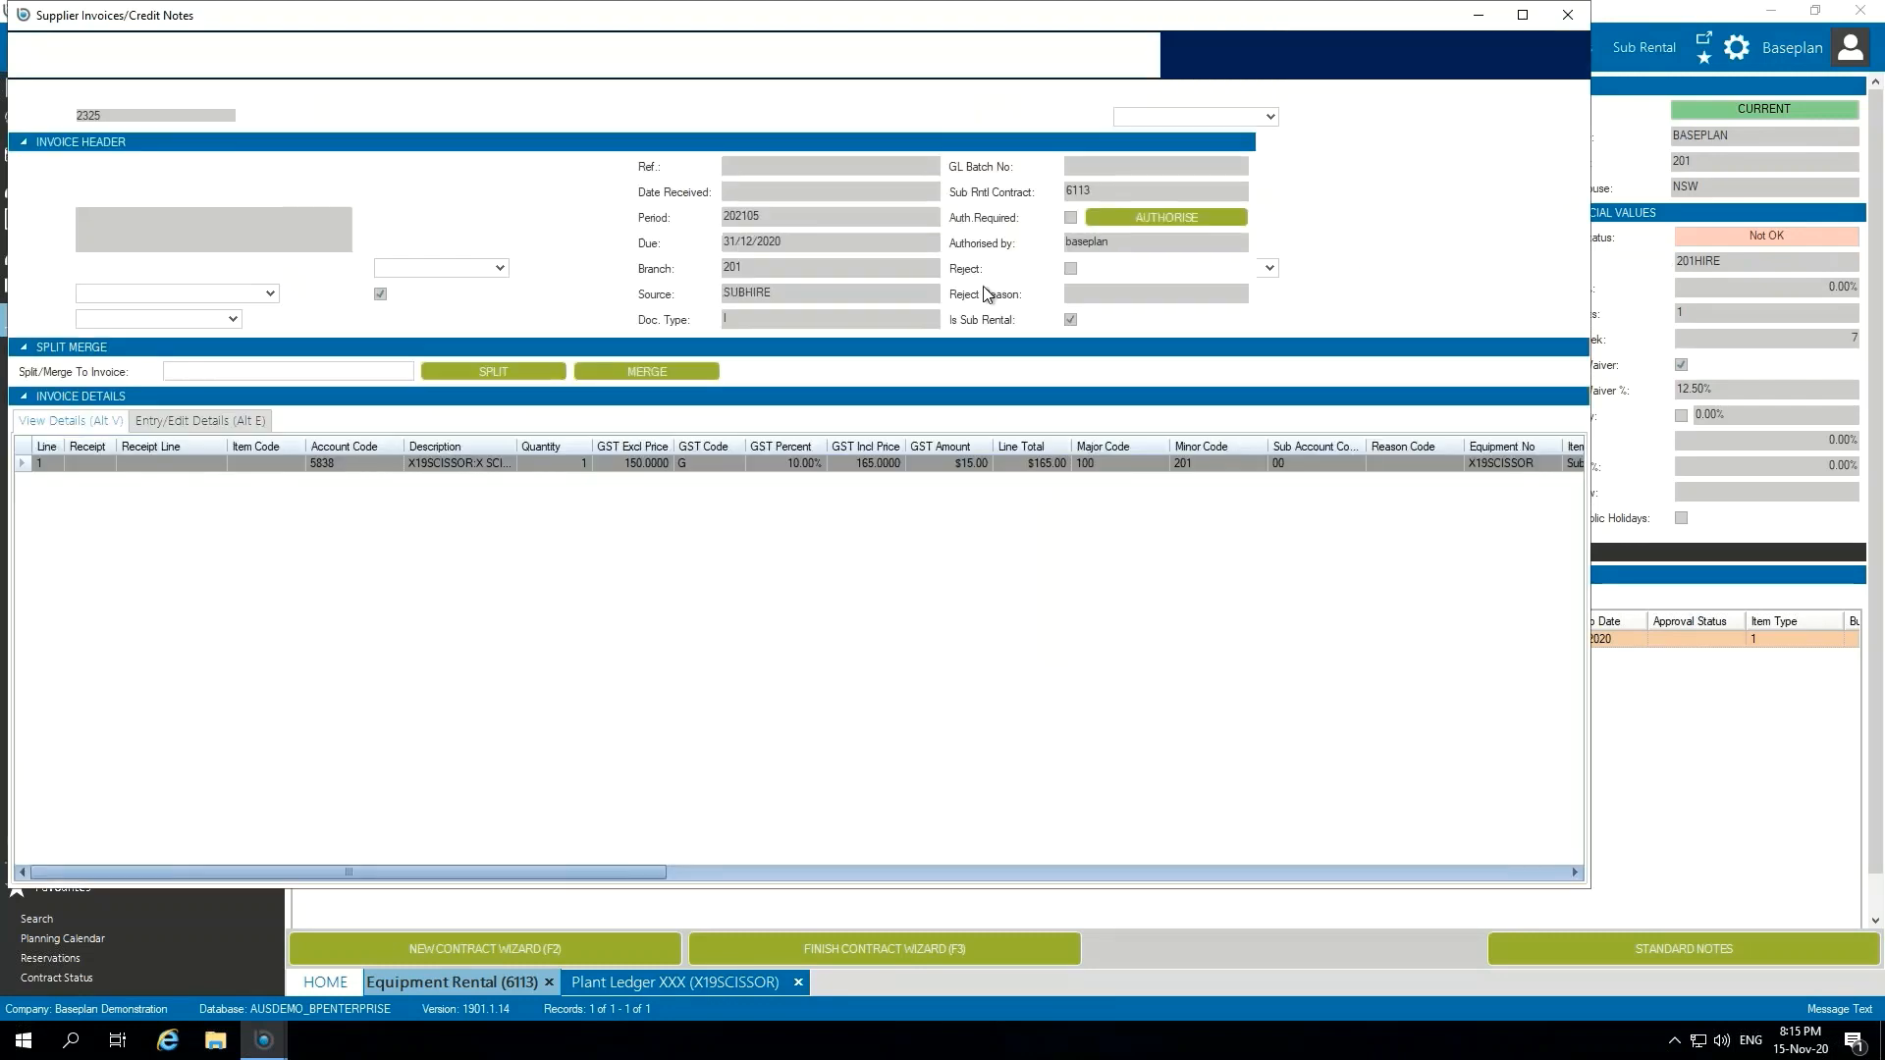
mouse_move(1115, 243)
mouse_down()
mouse_move(1055, 244)
mouse_move(1135, 243)
mouse_up()
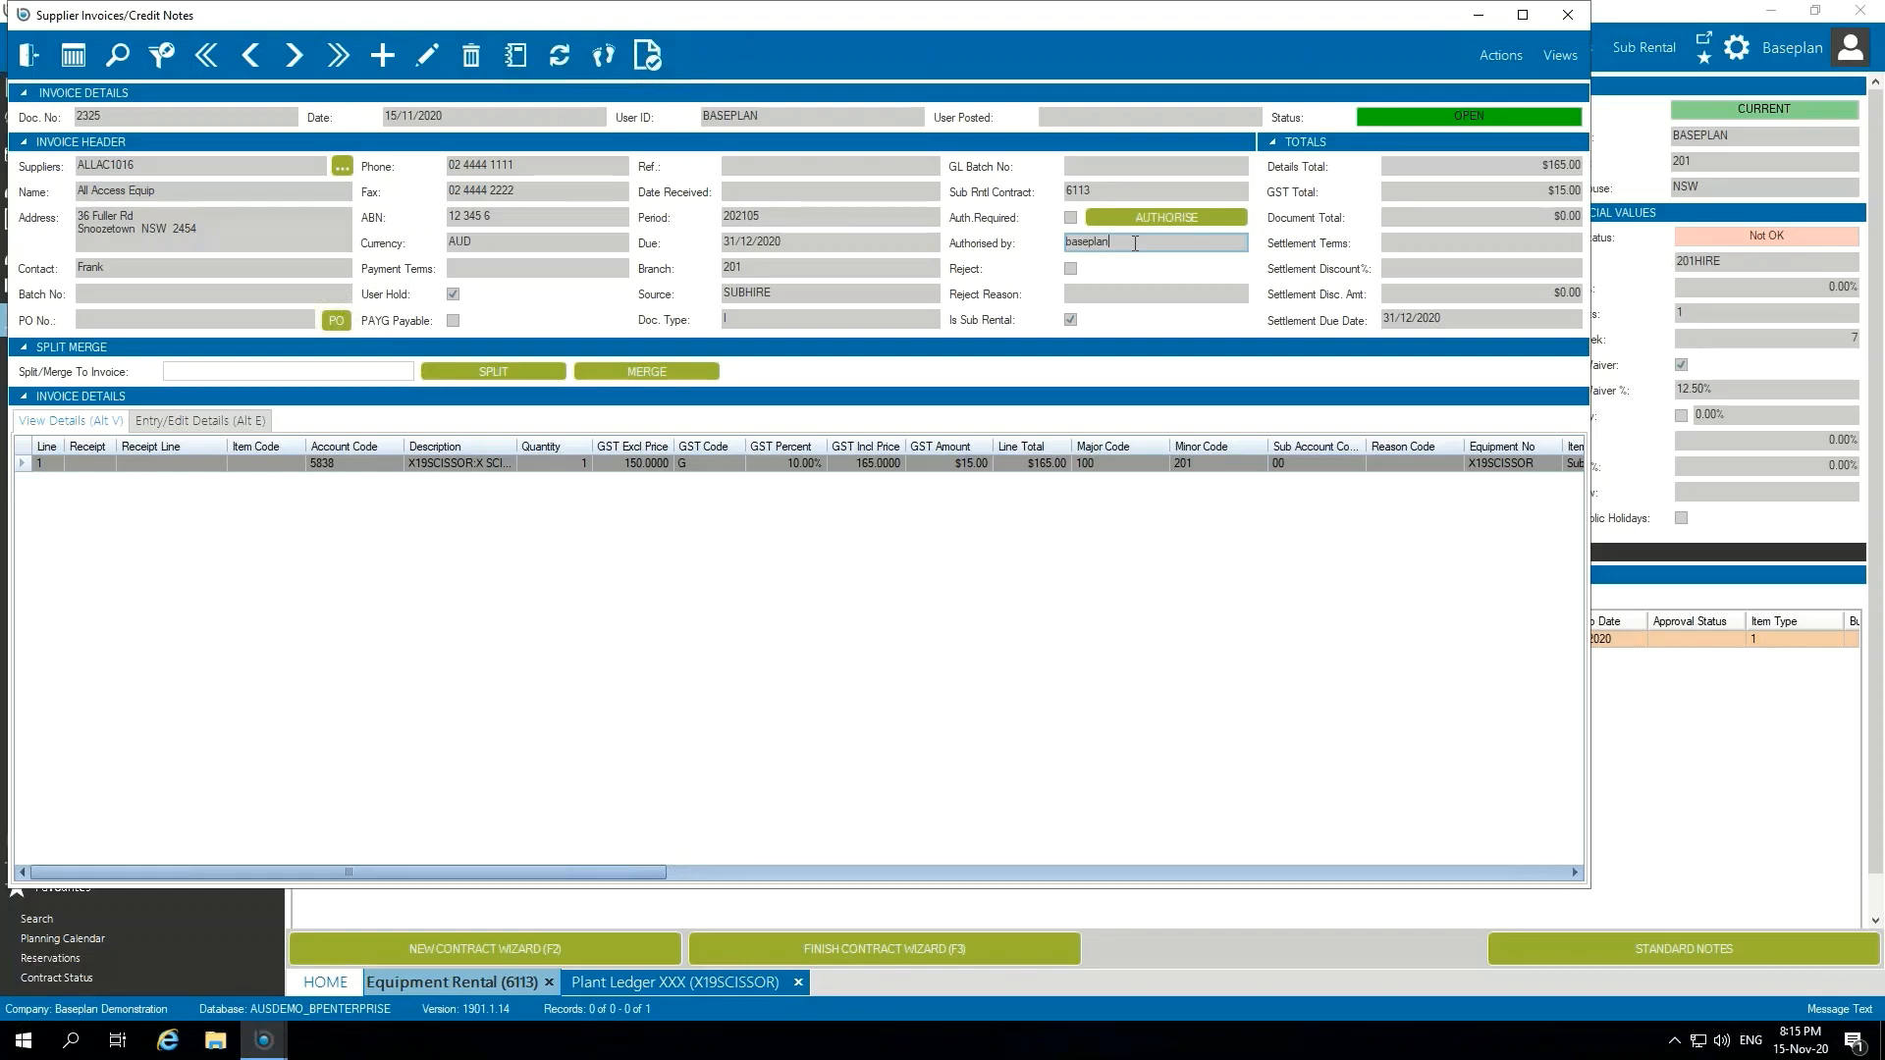
Step: View the list of selectable sub rental transactions, close it, and look at the invoice's split/merge option
click(1493, 50)
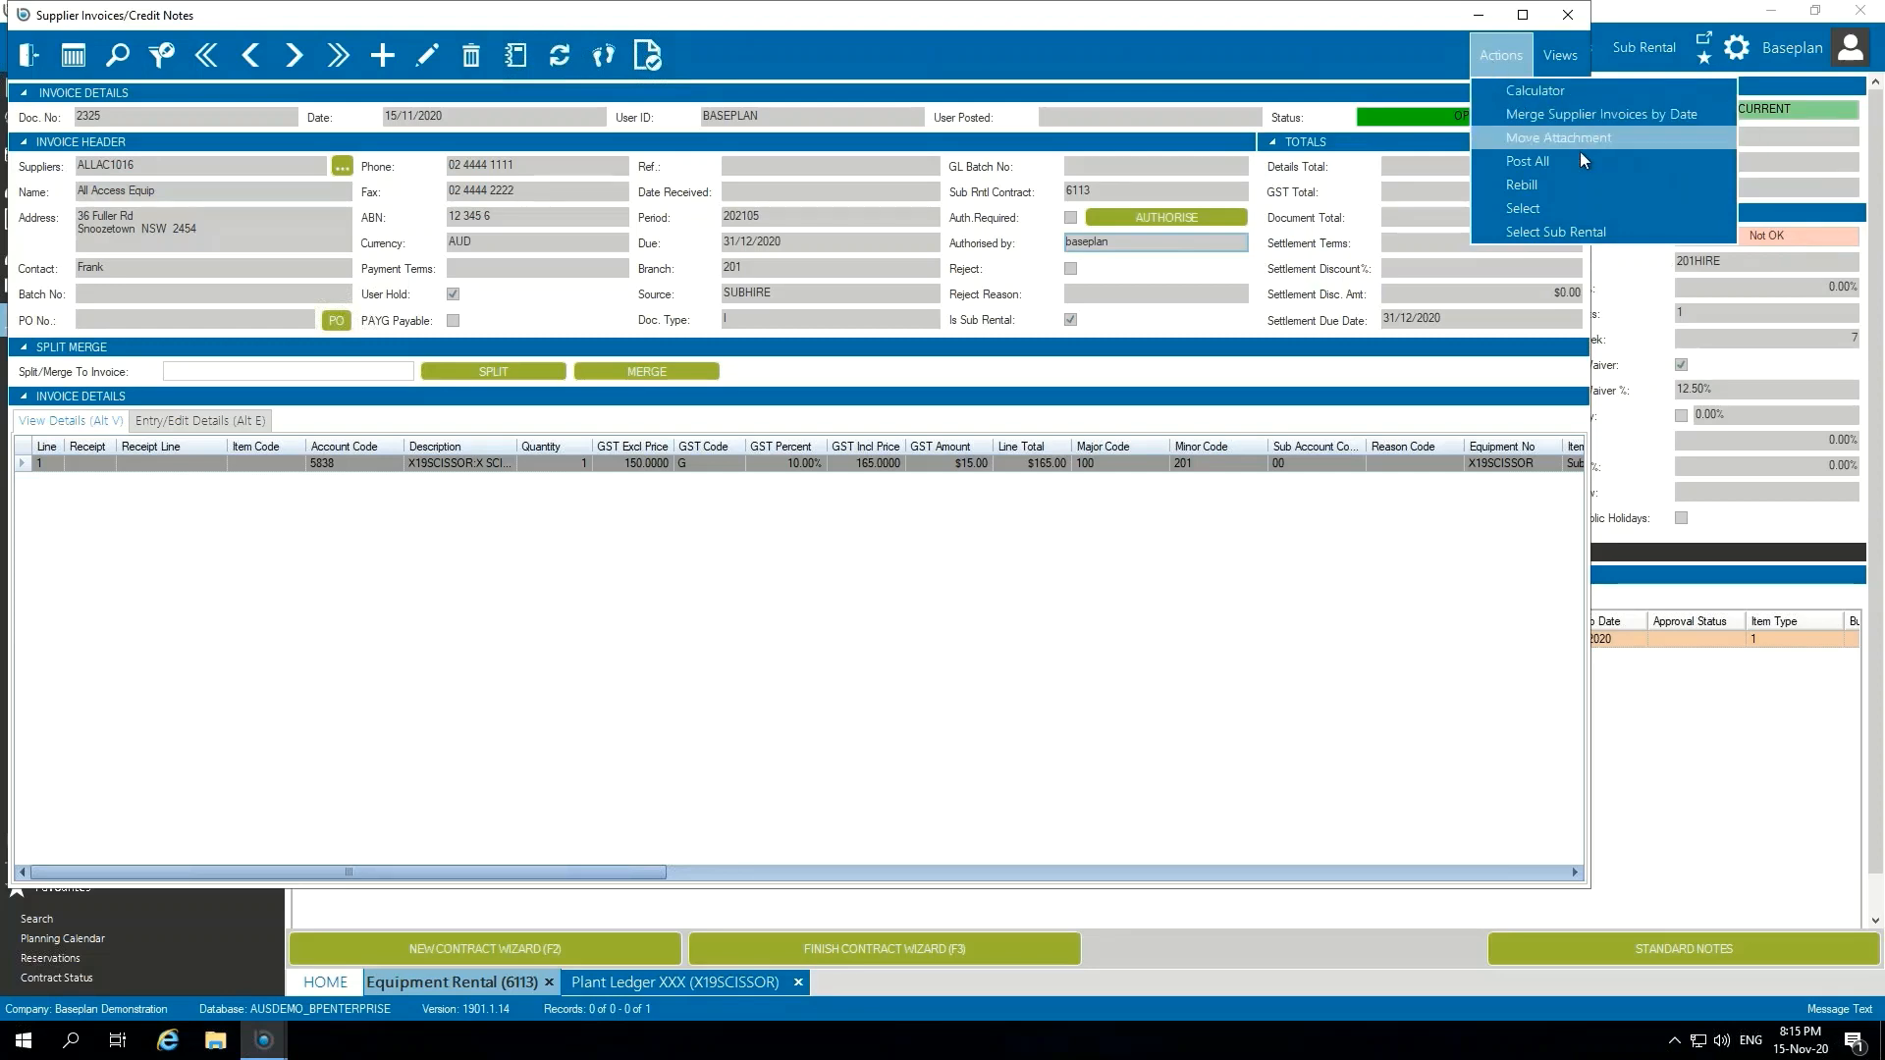
click(1639, 231)
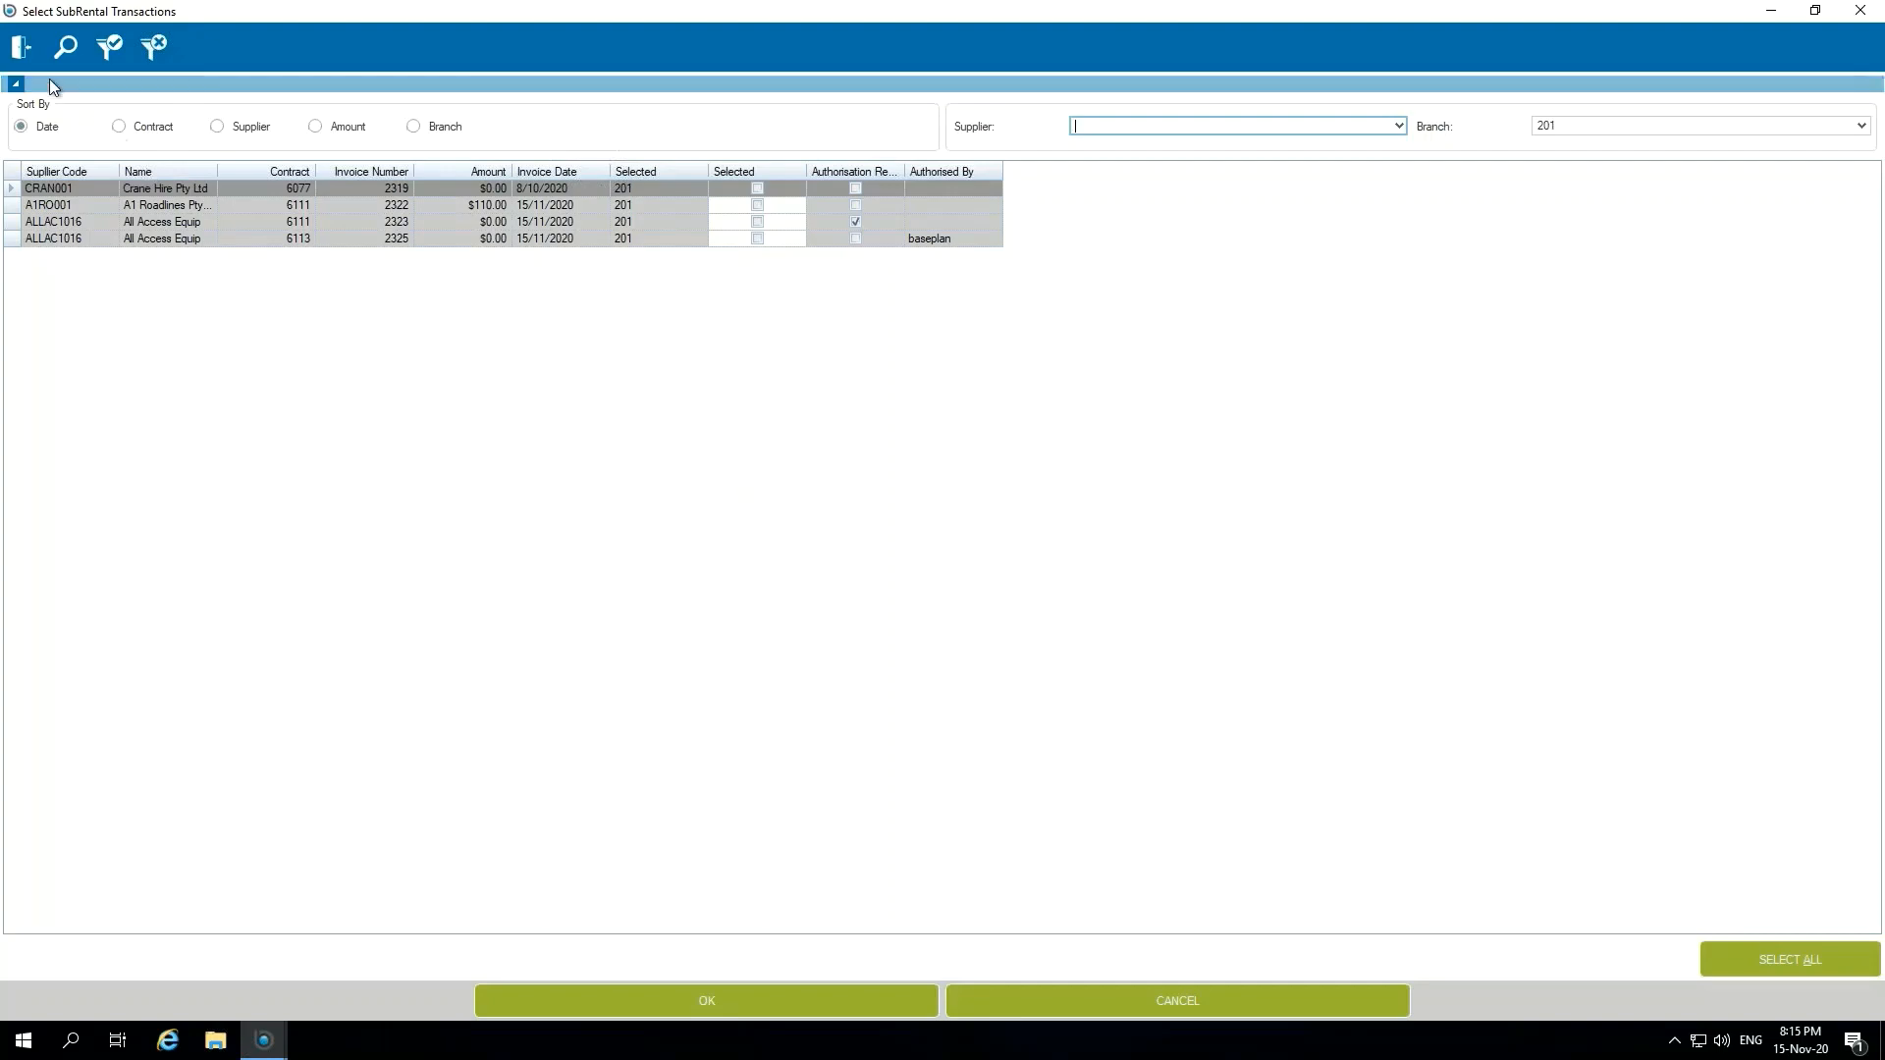
click(23, 49)
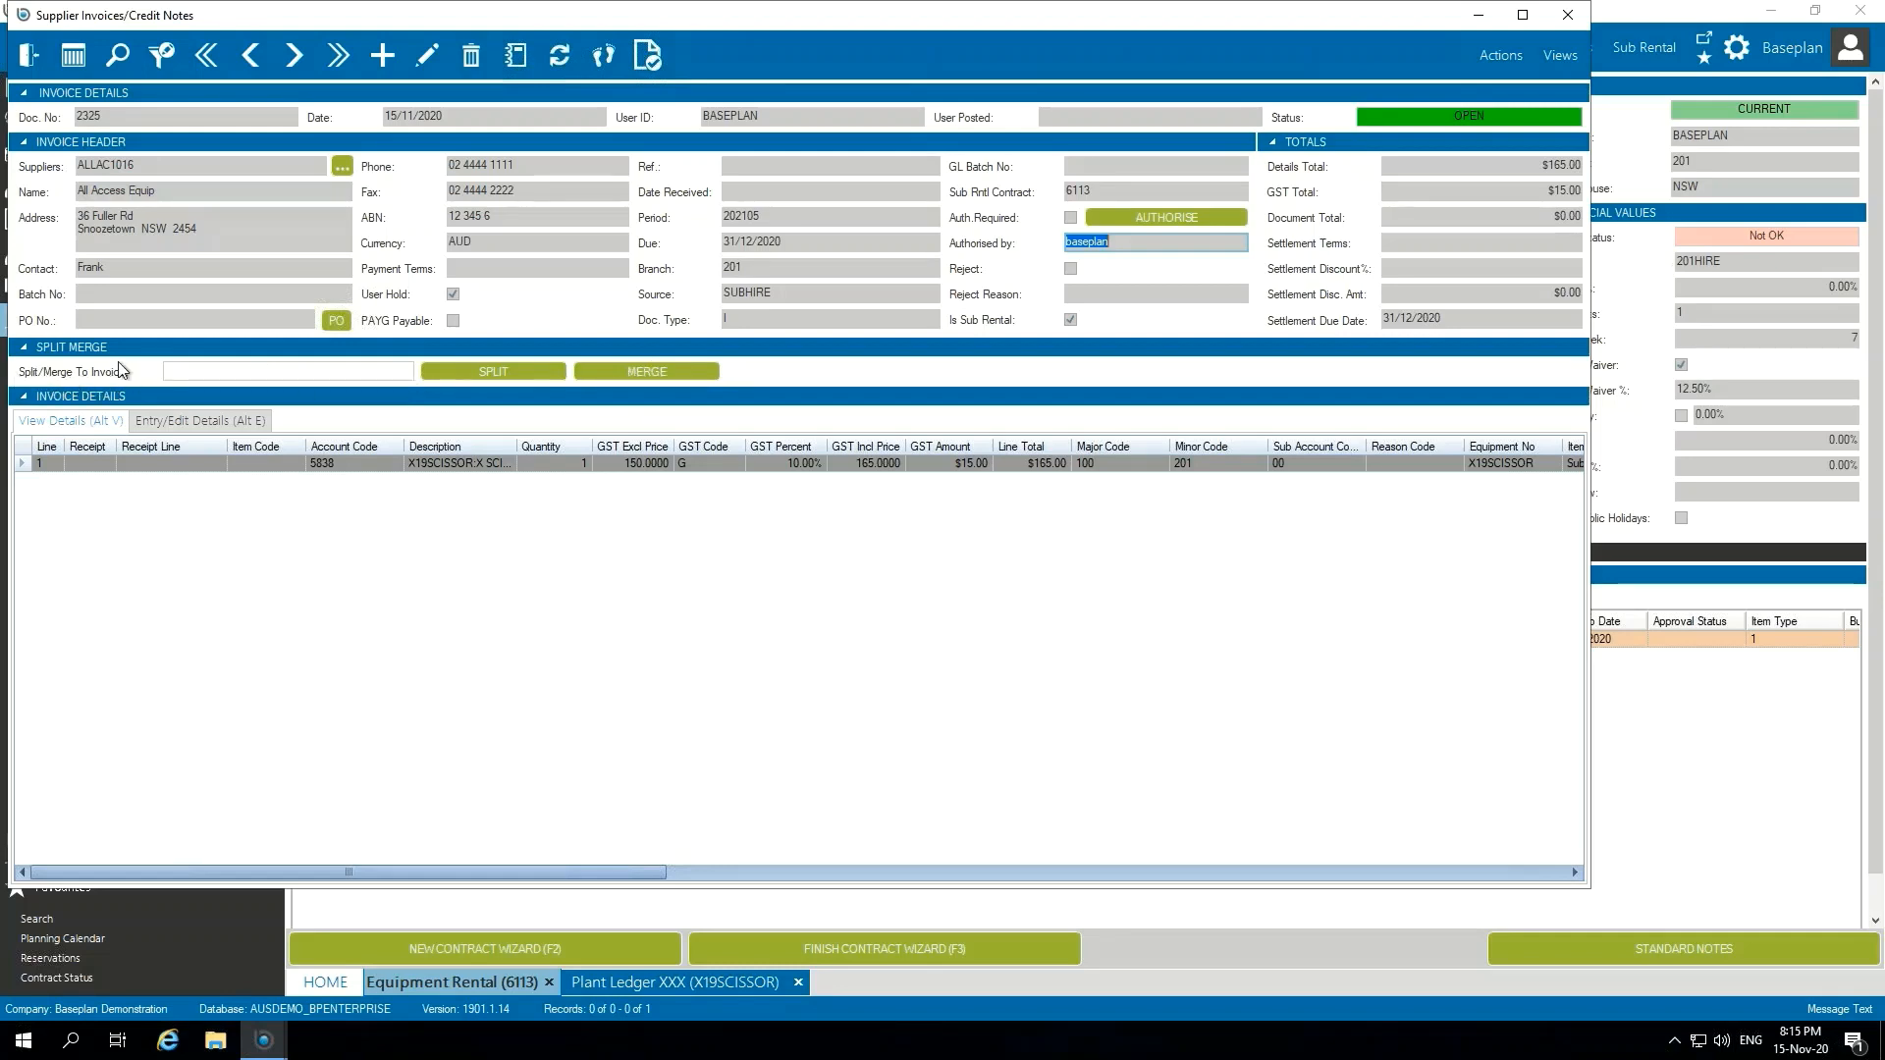
click(194, 371)
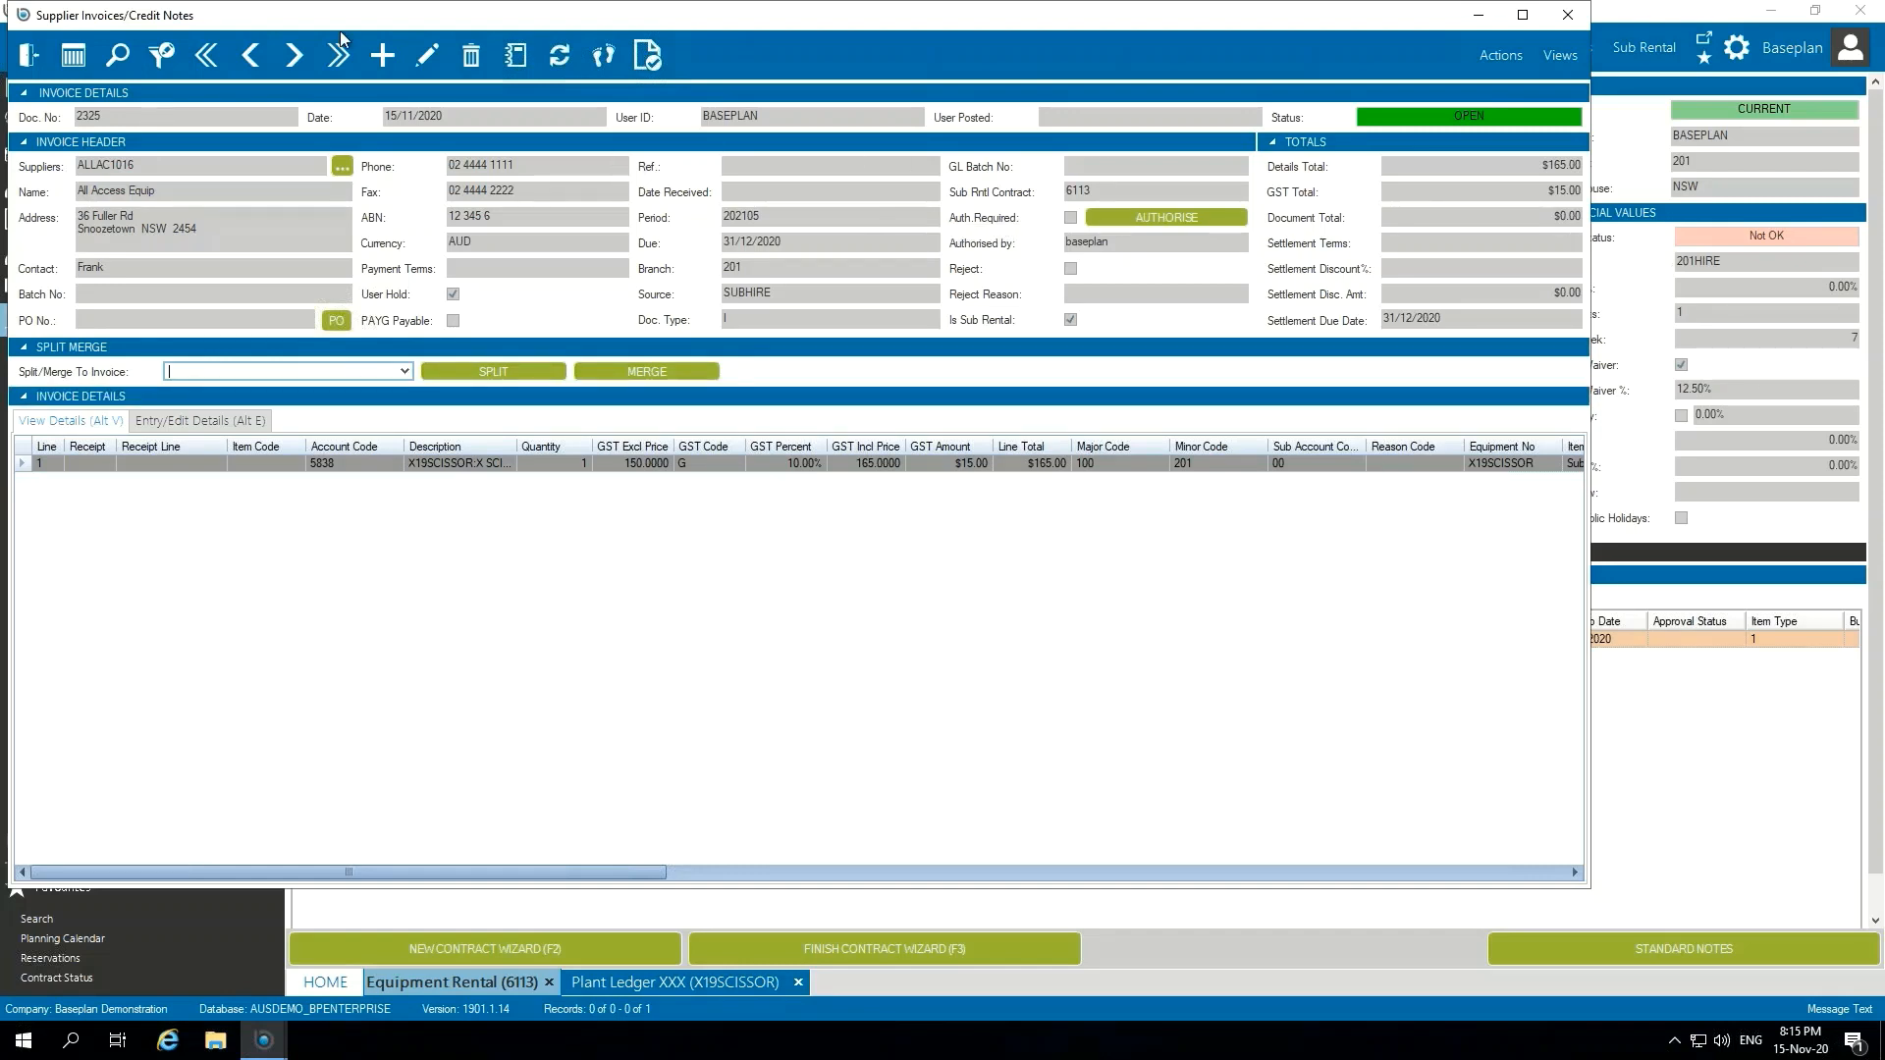
Step: Set the supplier invoice's reference to 546457, remove its user hold, and save it
click(429, 56)
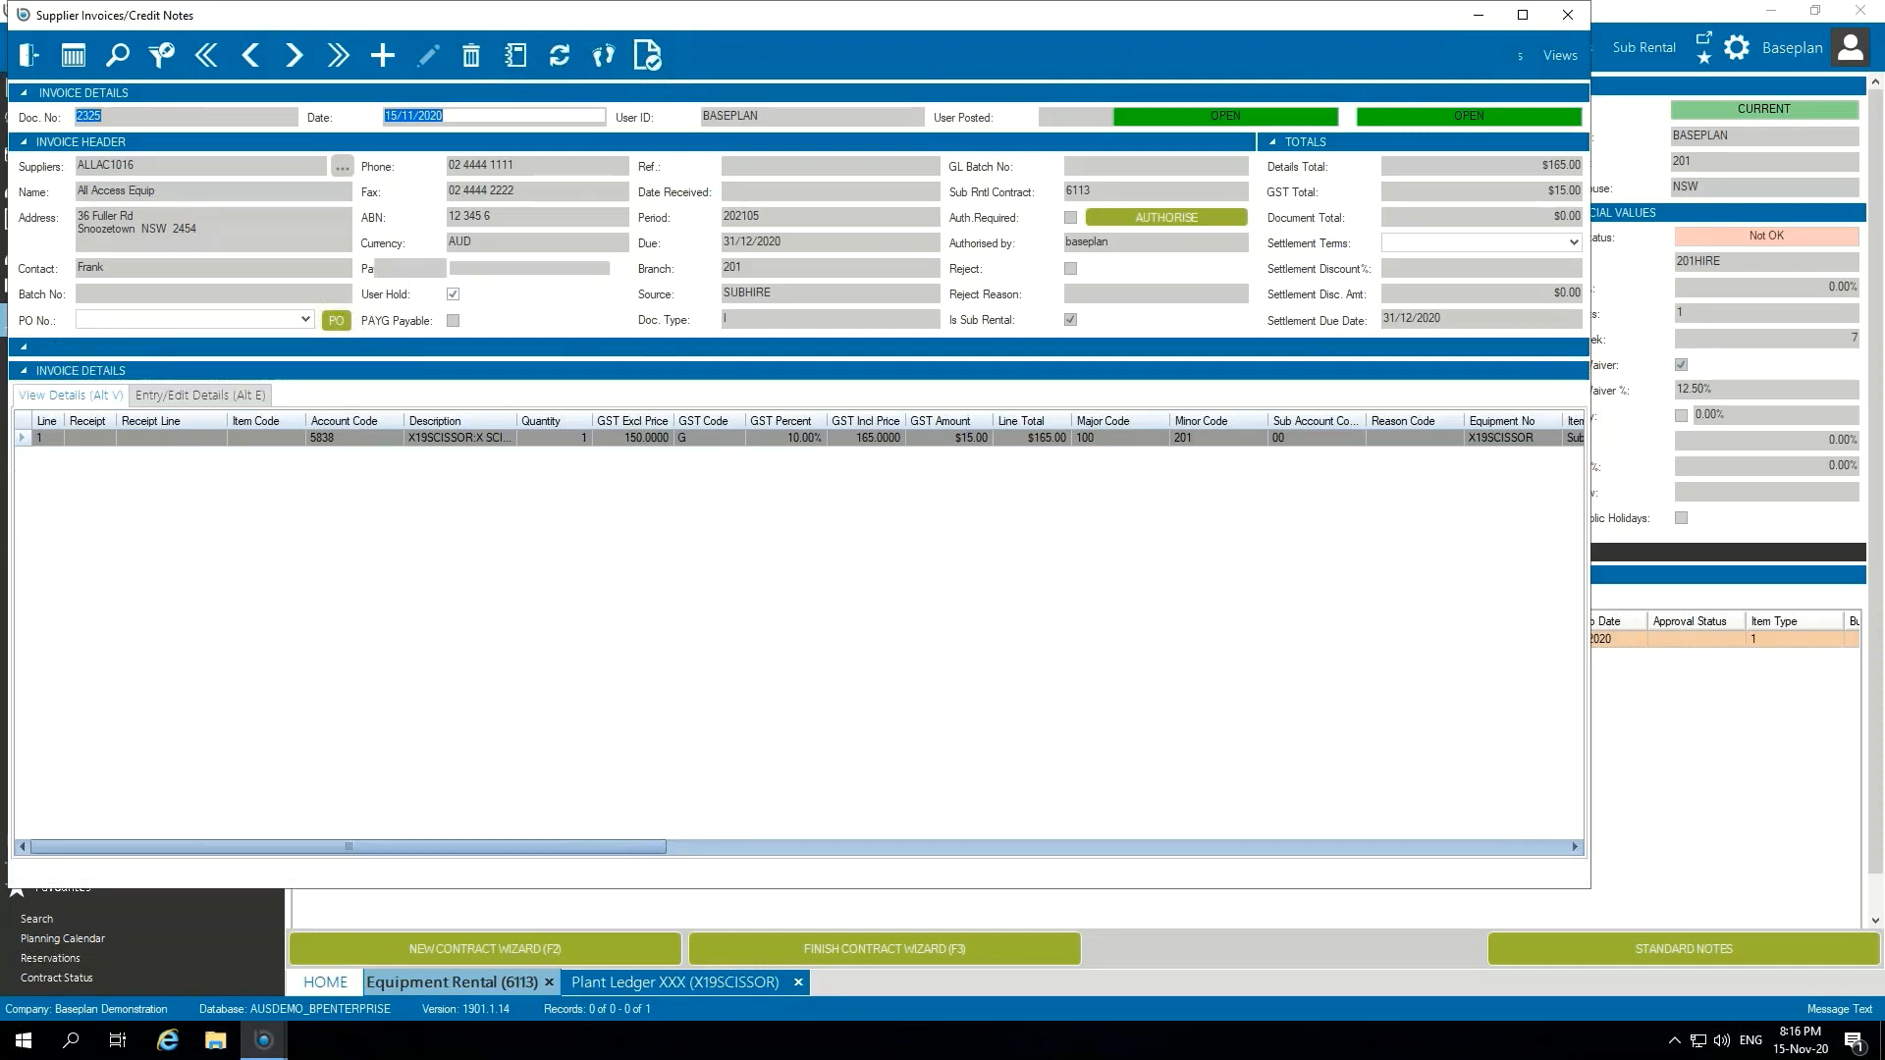
text(546457)
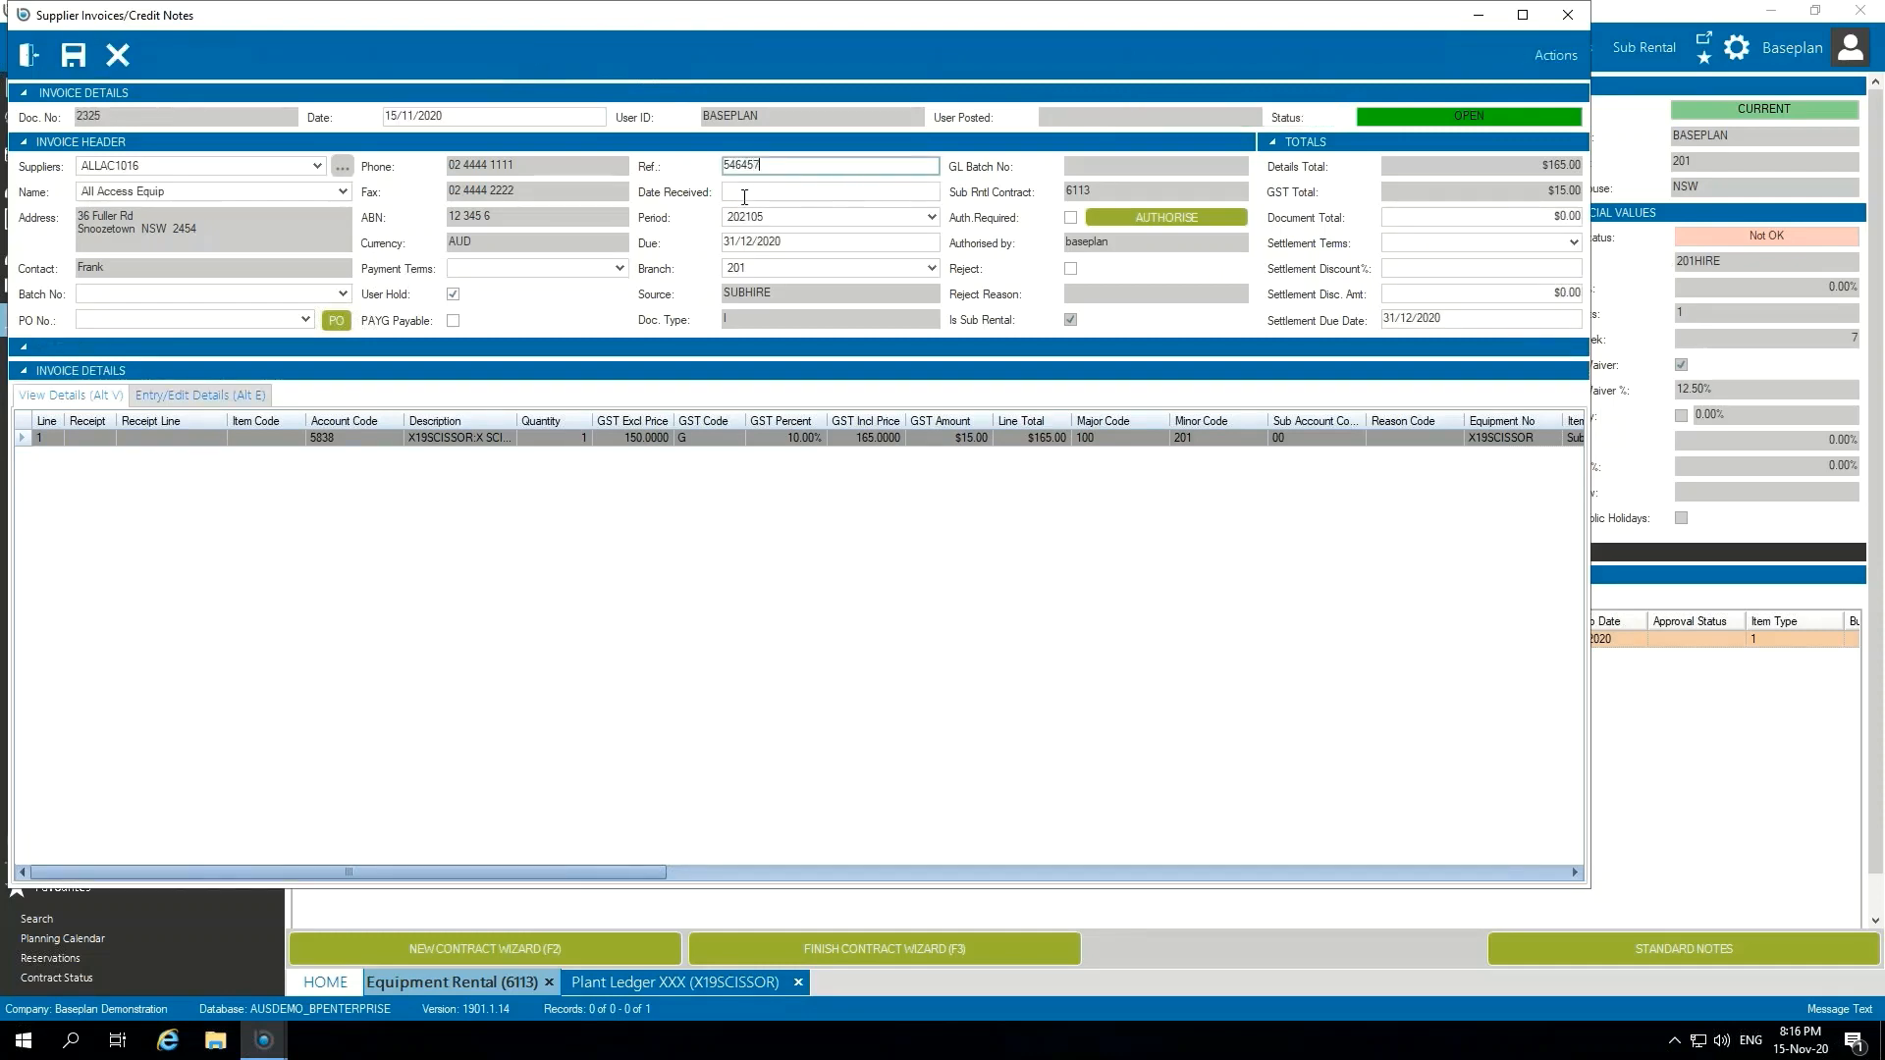
click(453, 294)
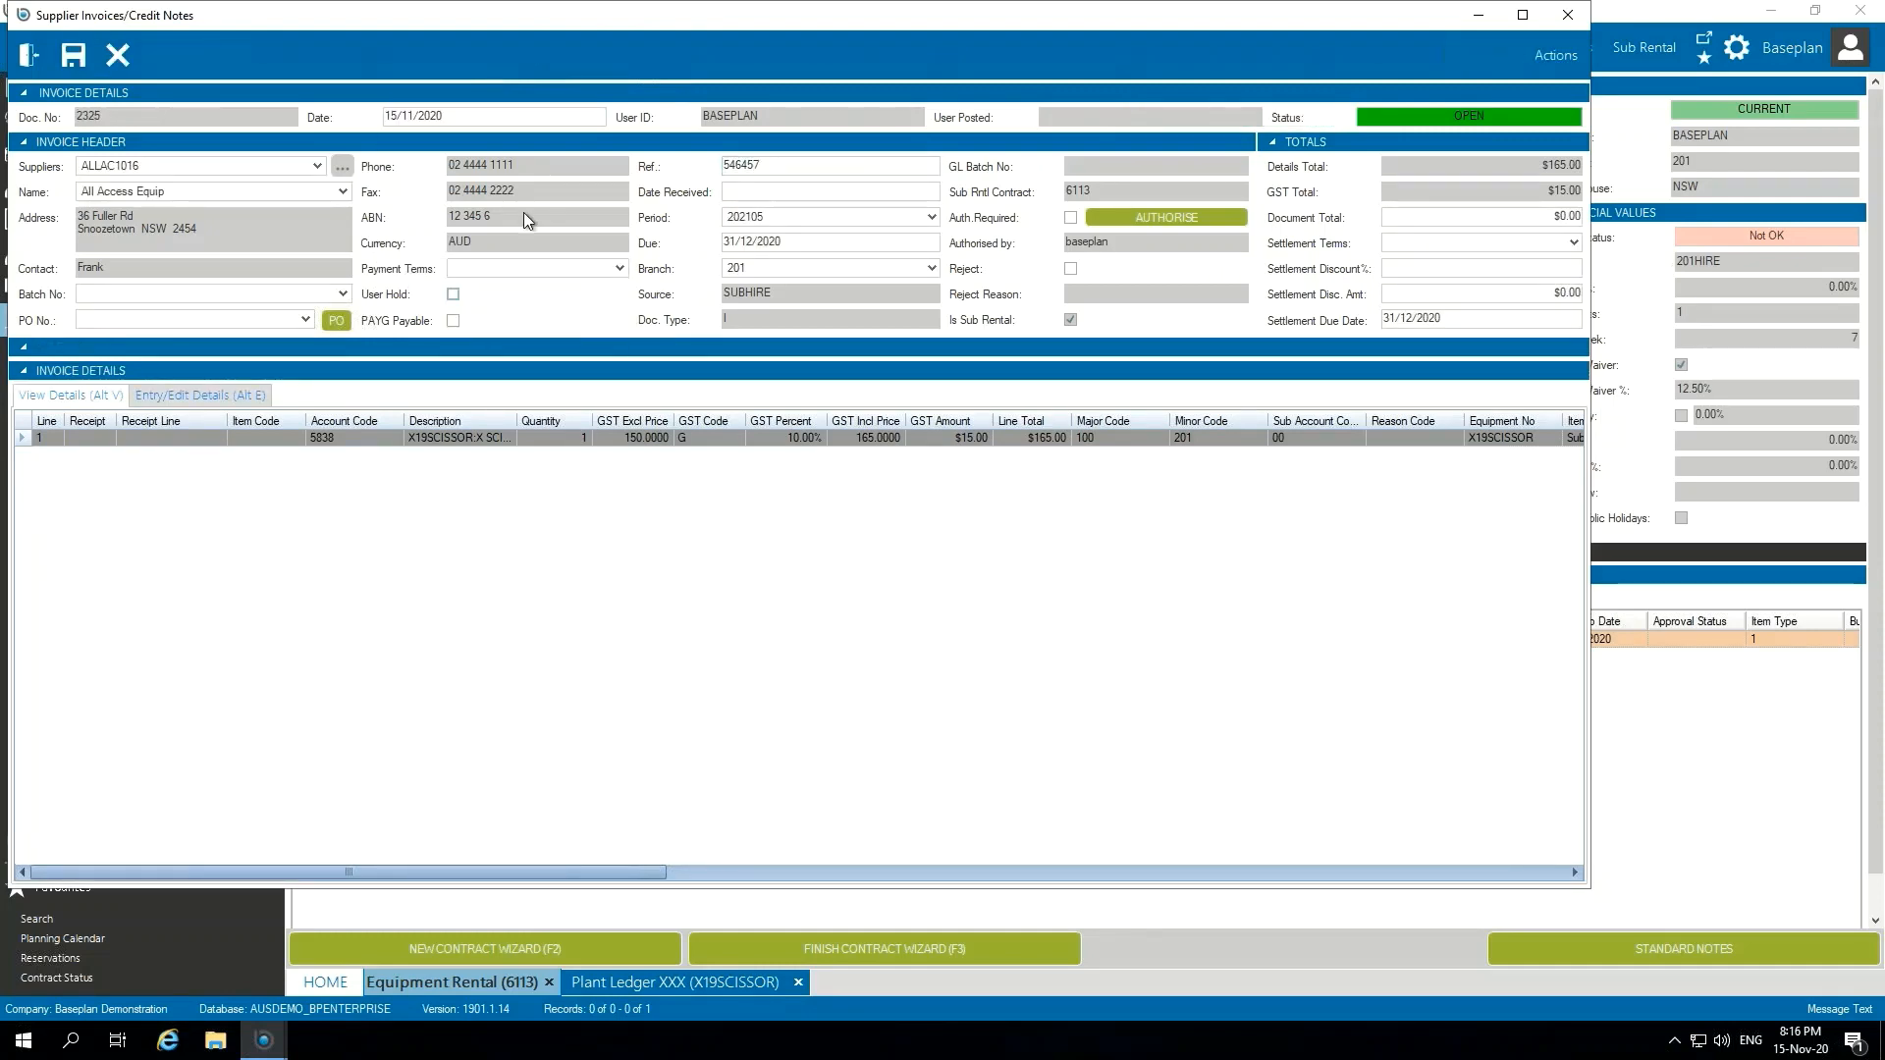
click(74, 55)
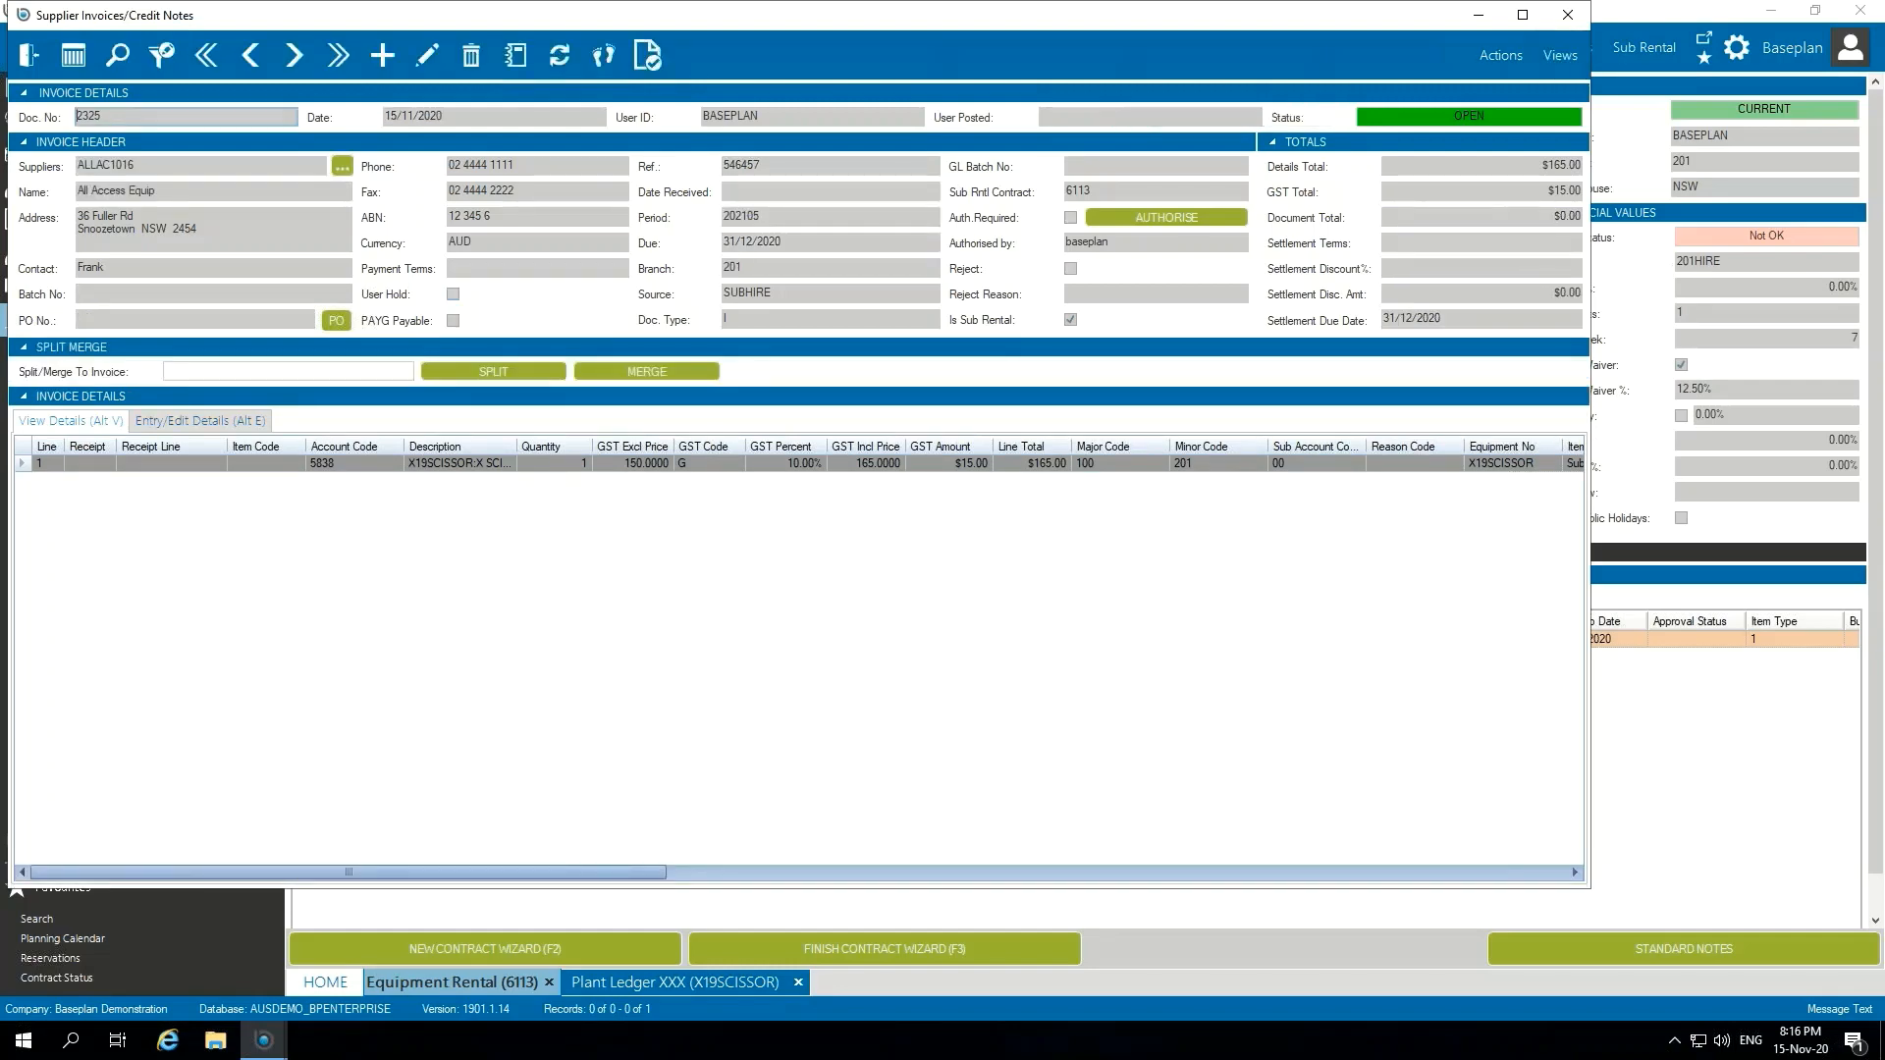
Step: Set the supplier invoice's document total to $165.00, save it, and post the current invoice
click(427, 57)
click(1473, 215)
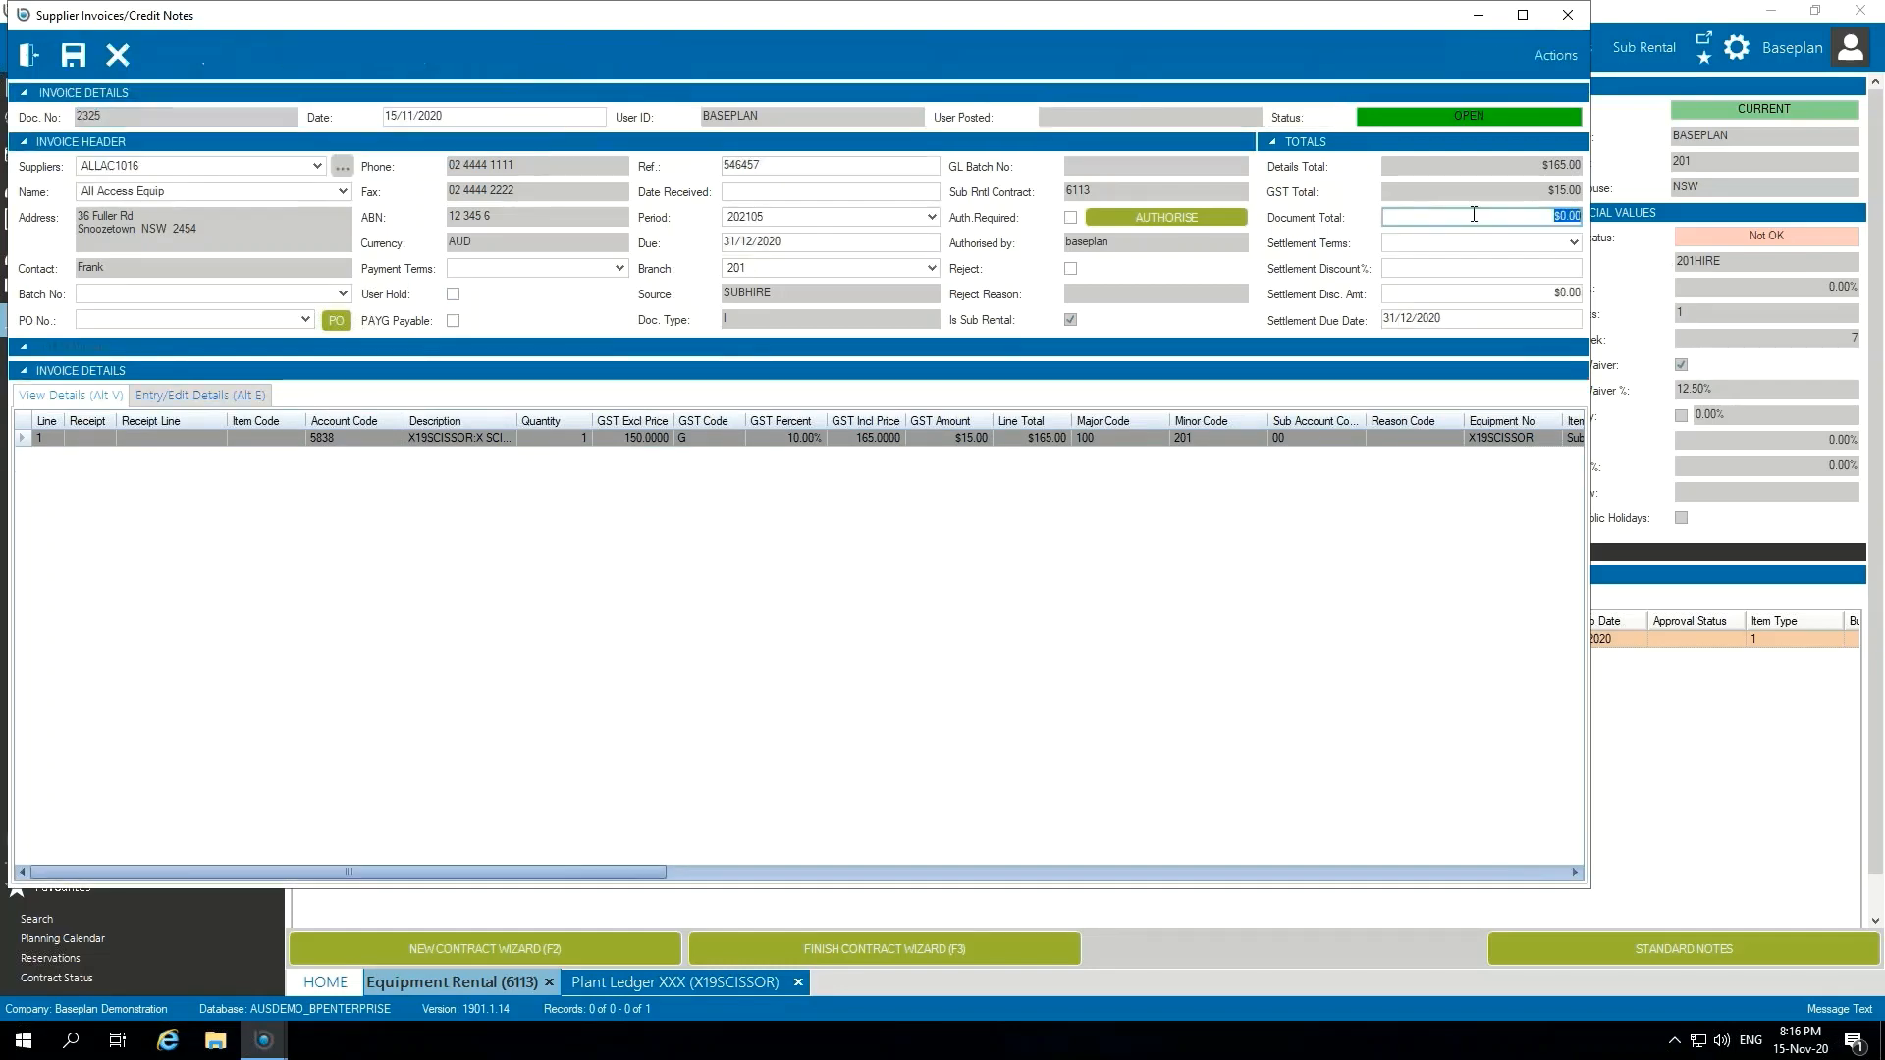
text(165)
key(Tab)
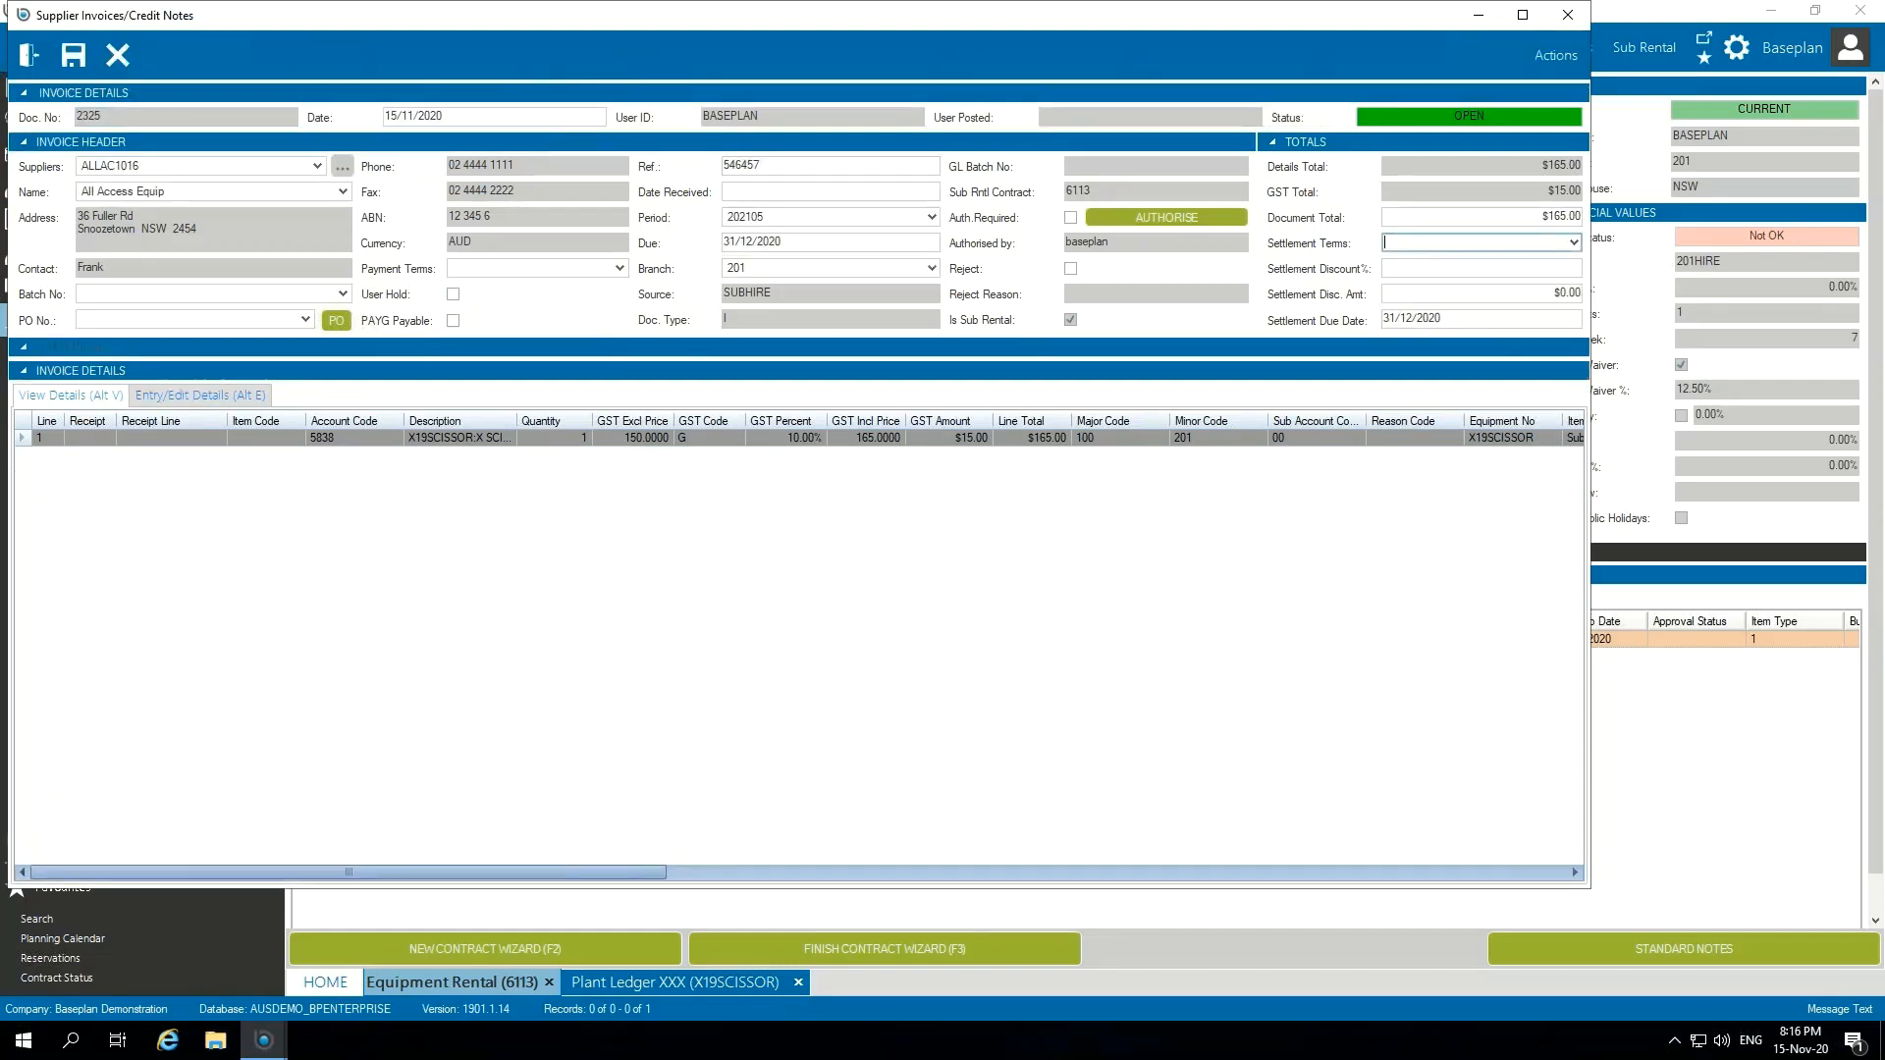
click(73, 55)
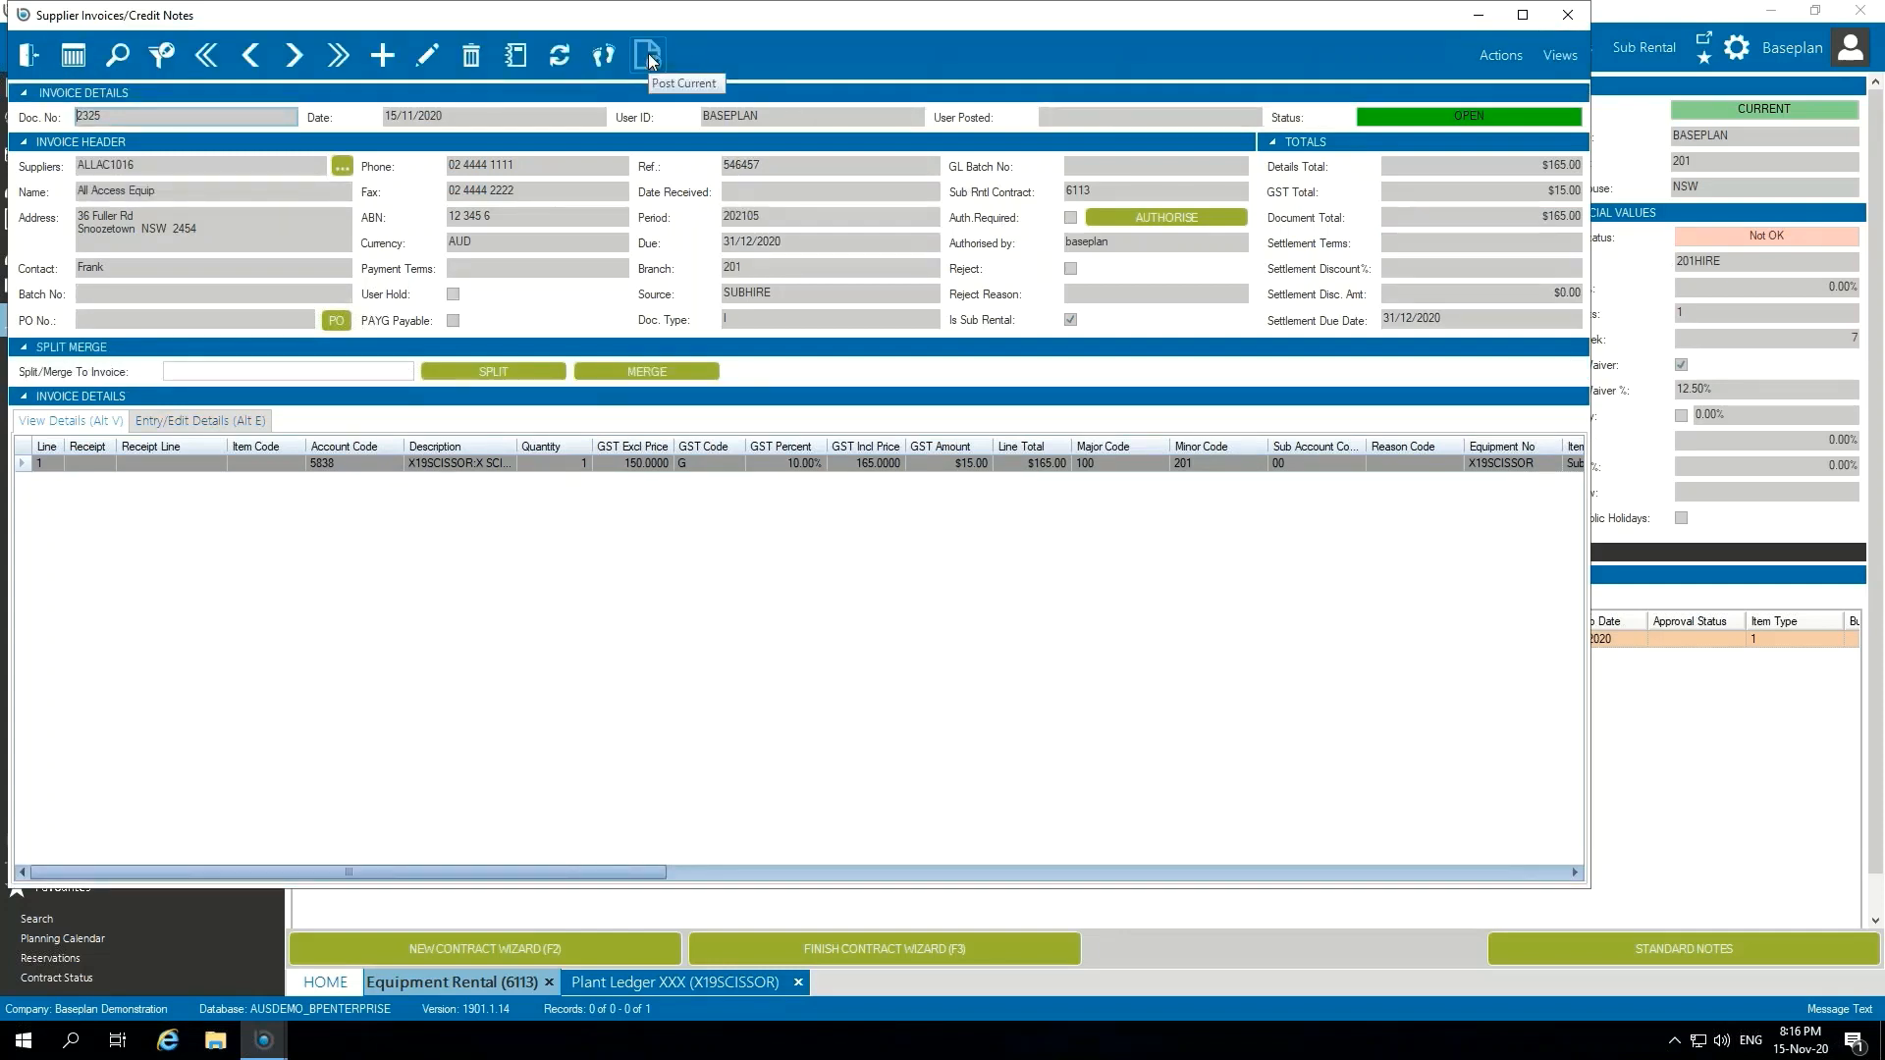
click(648, 55)
click(805, 391)
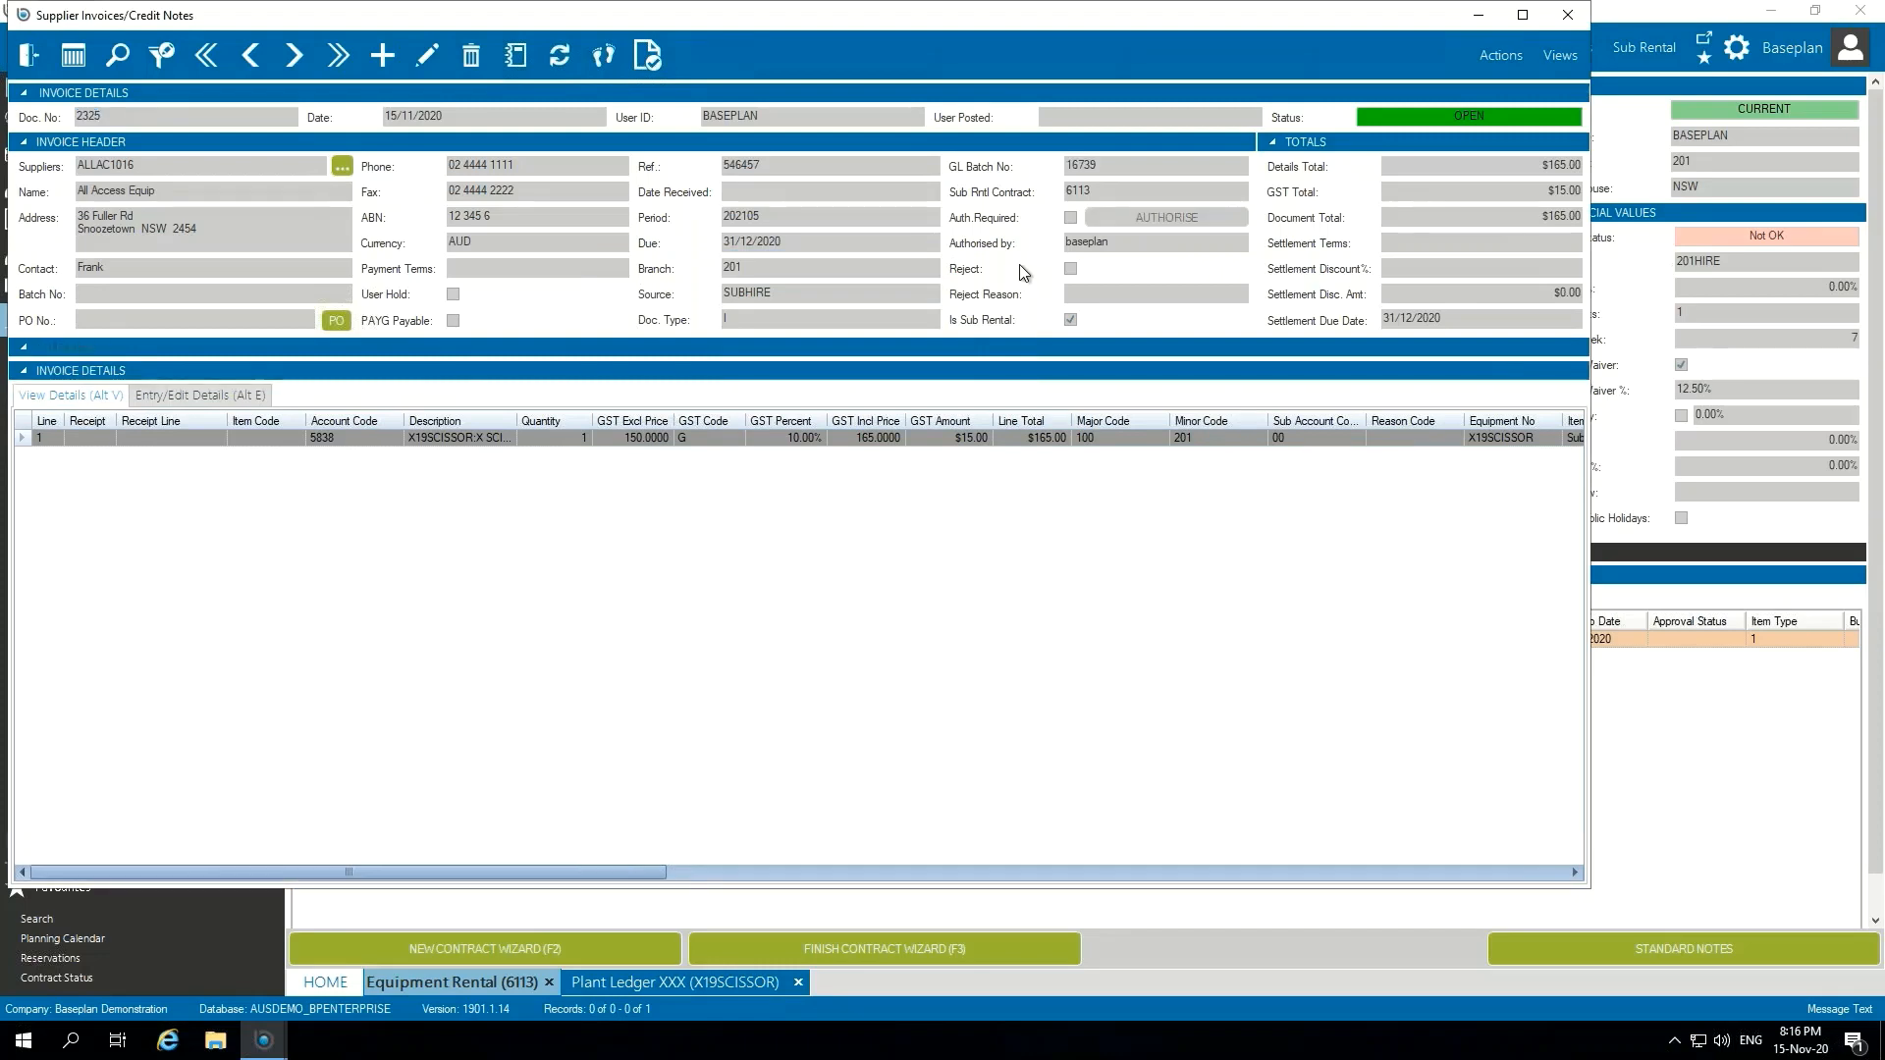
Step: Review the account lines in the journal history of the invoice's GL batch, and check the invoice's sub rental contract reference
drag(1106, 193, 1056, 167)
click(1124, 163)
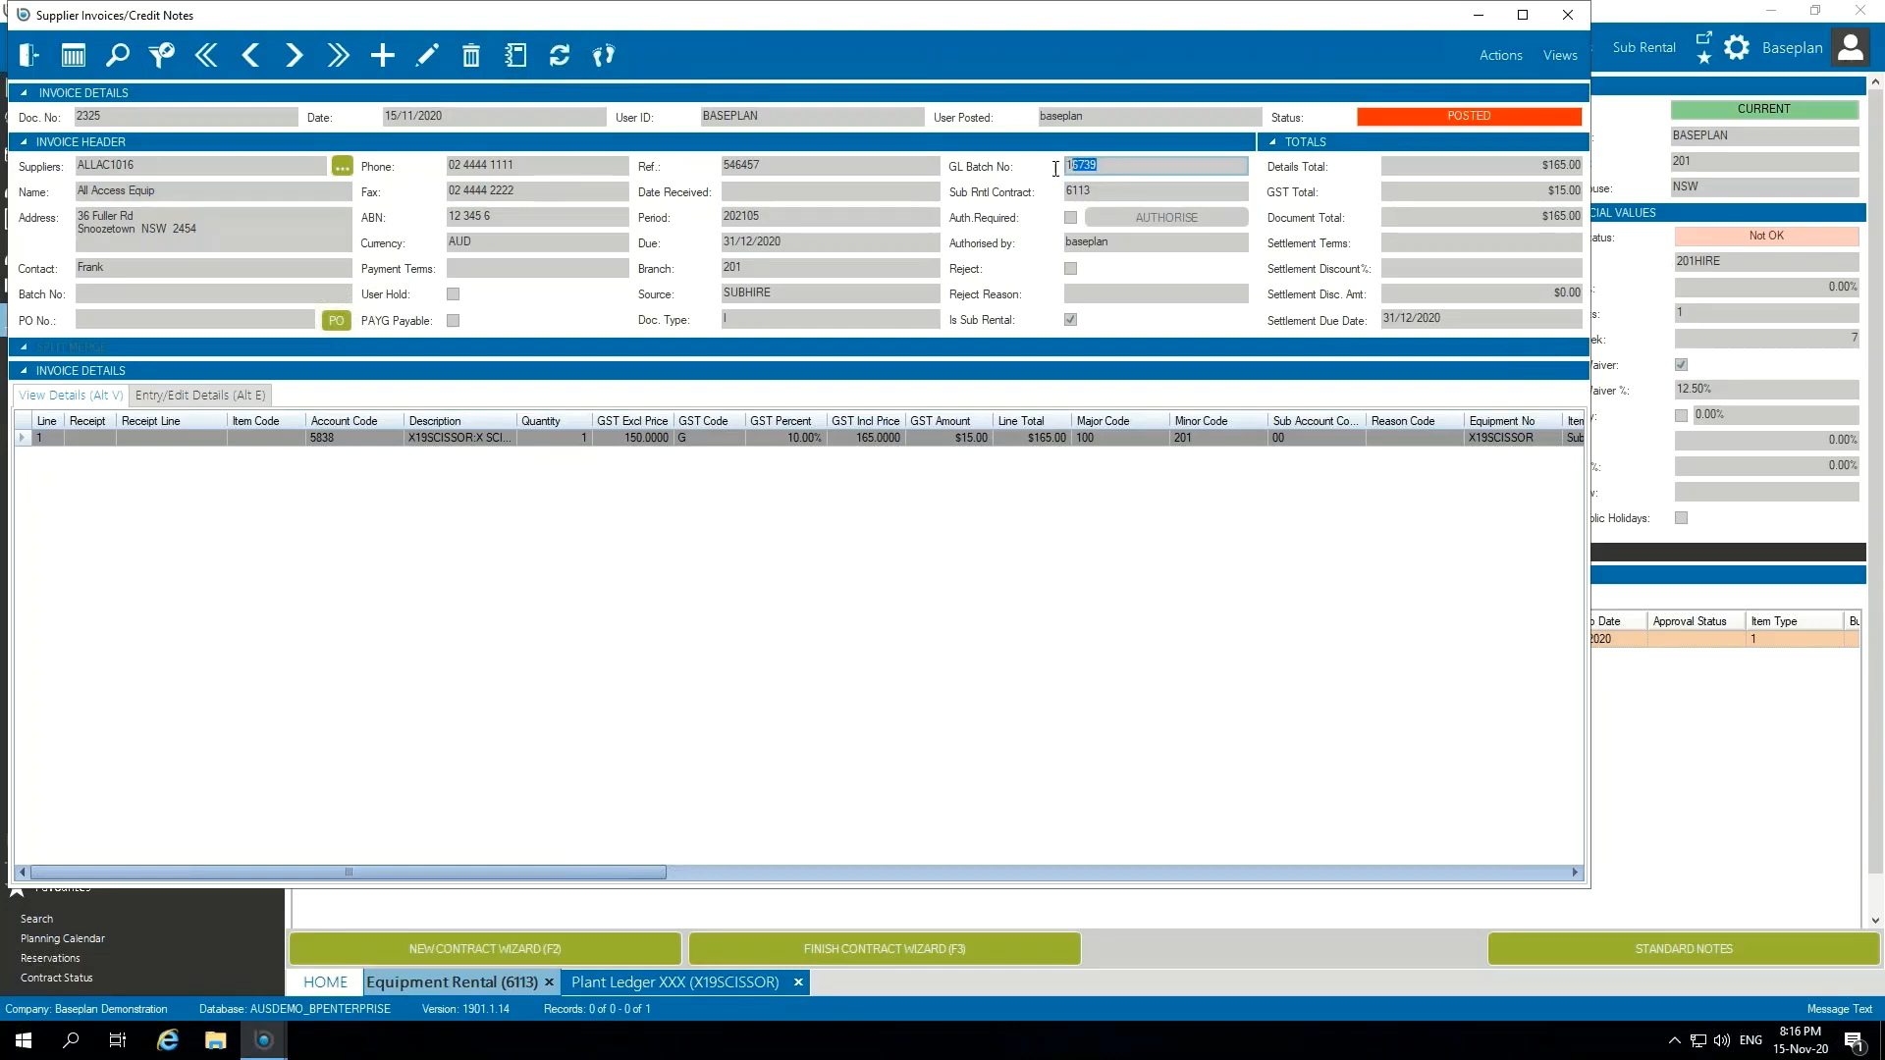
double_click(1079, 165)
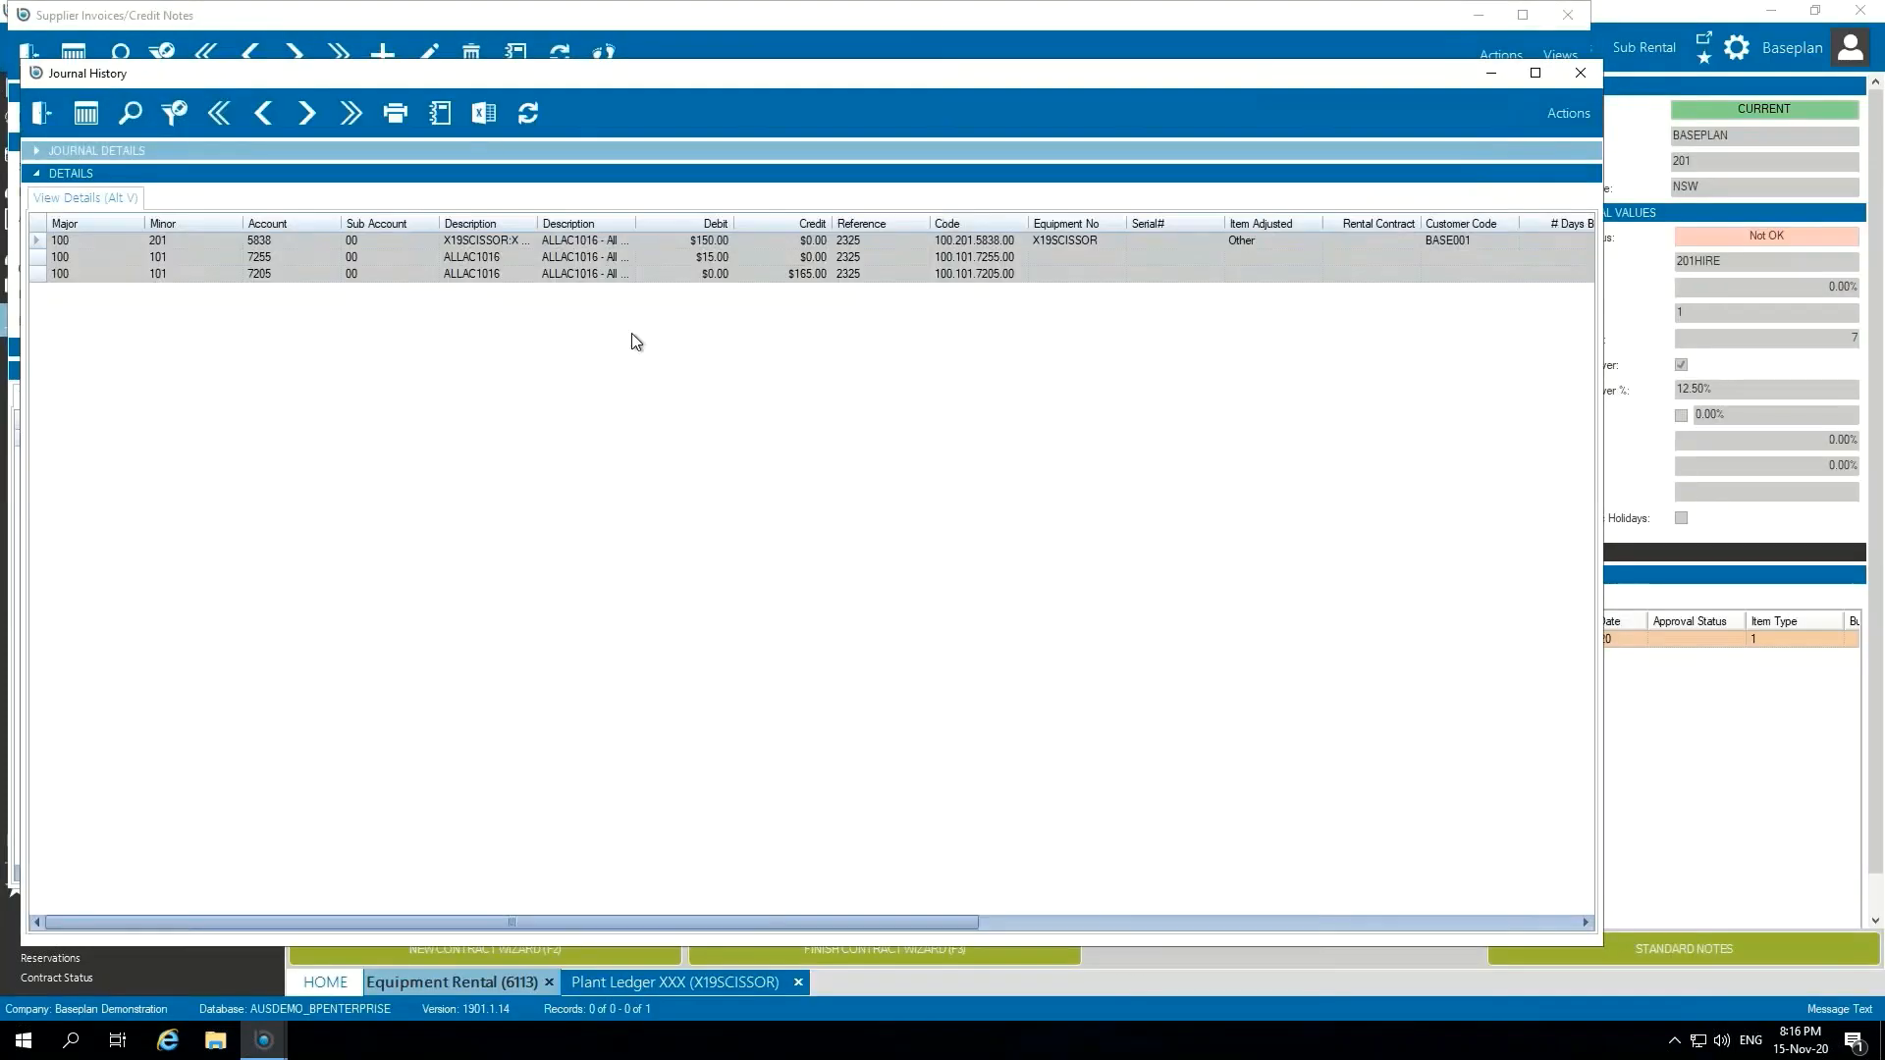
click(320, 244)
click(310, 256)
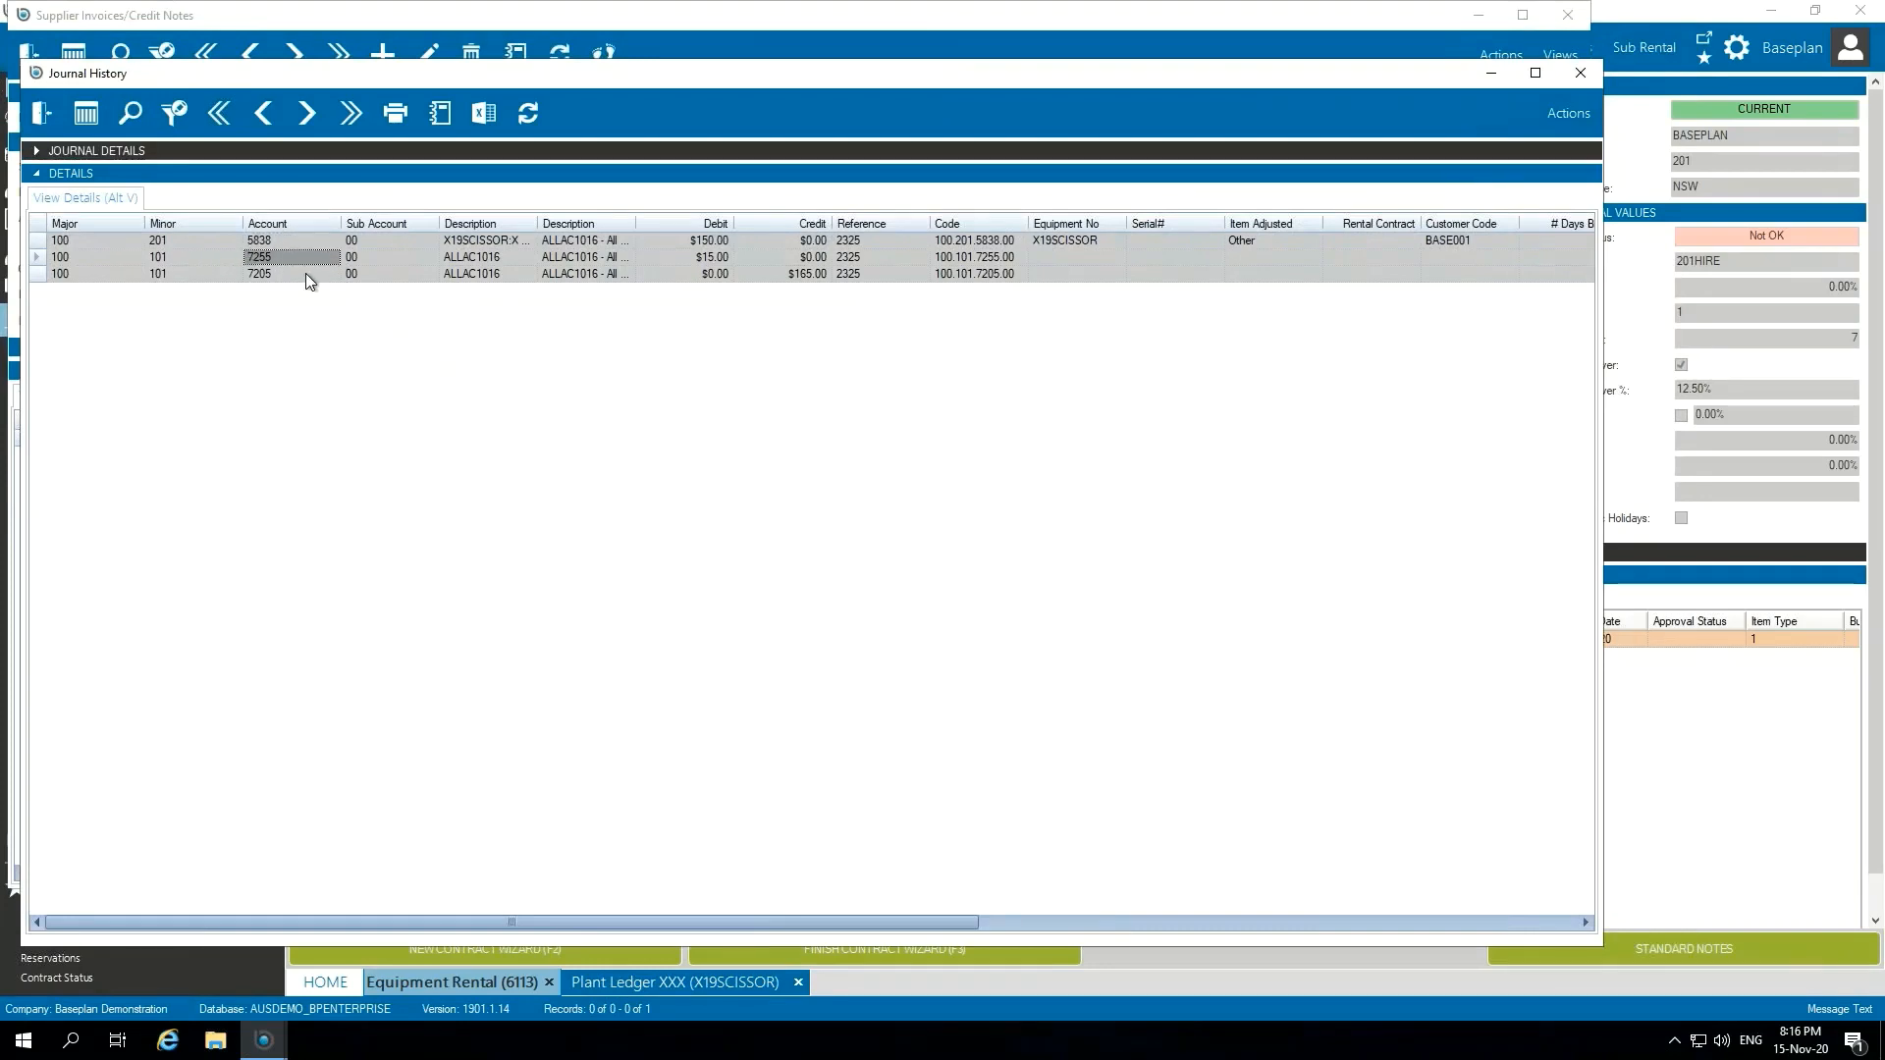
click(301, 243)
click(42, 111)
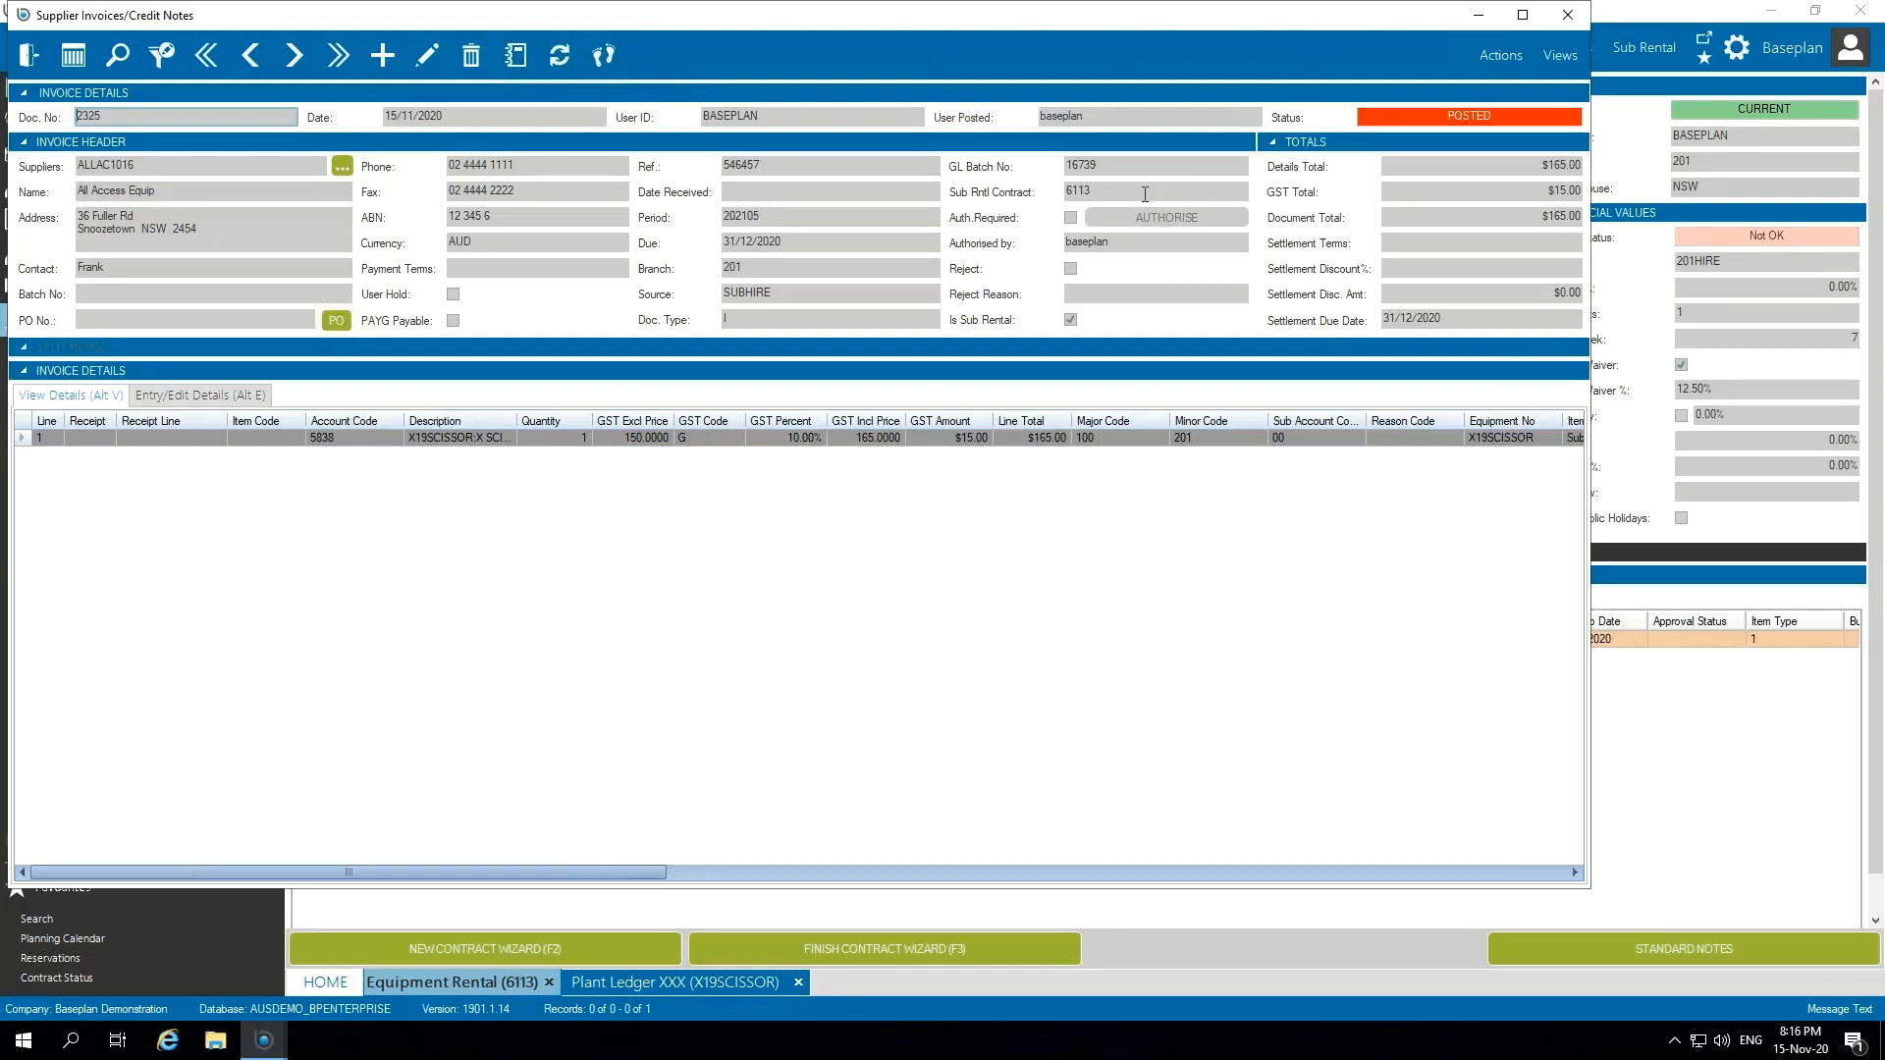
click(1050, 192)
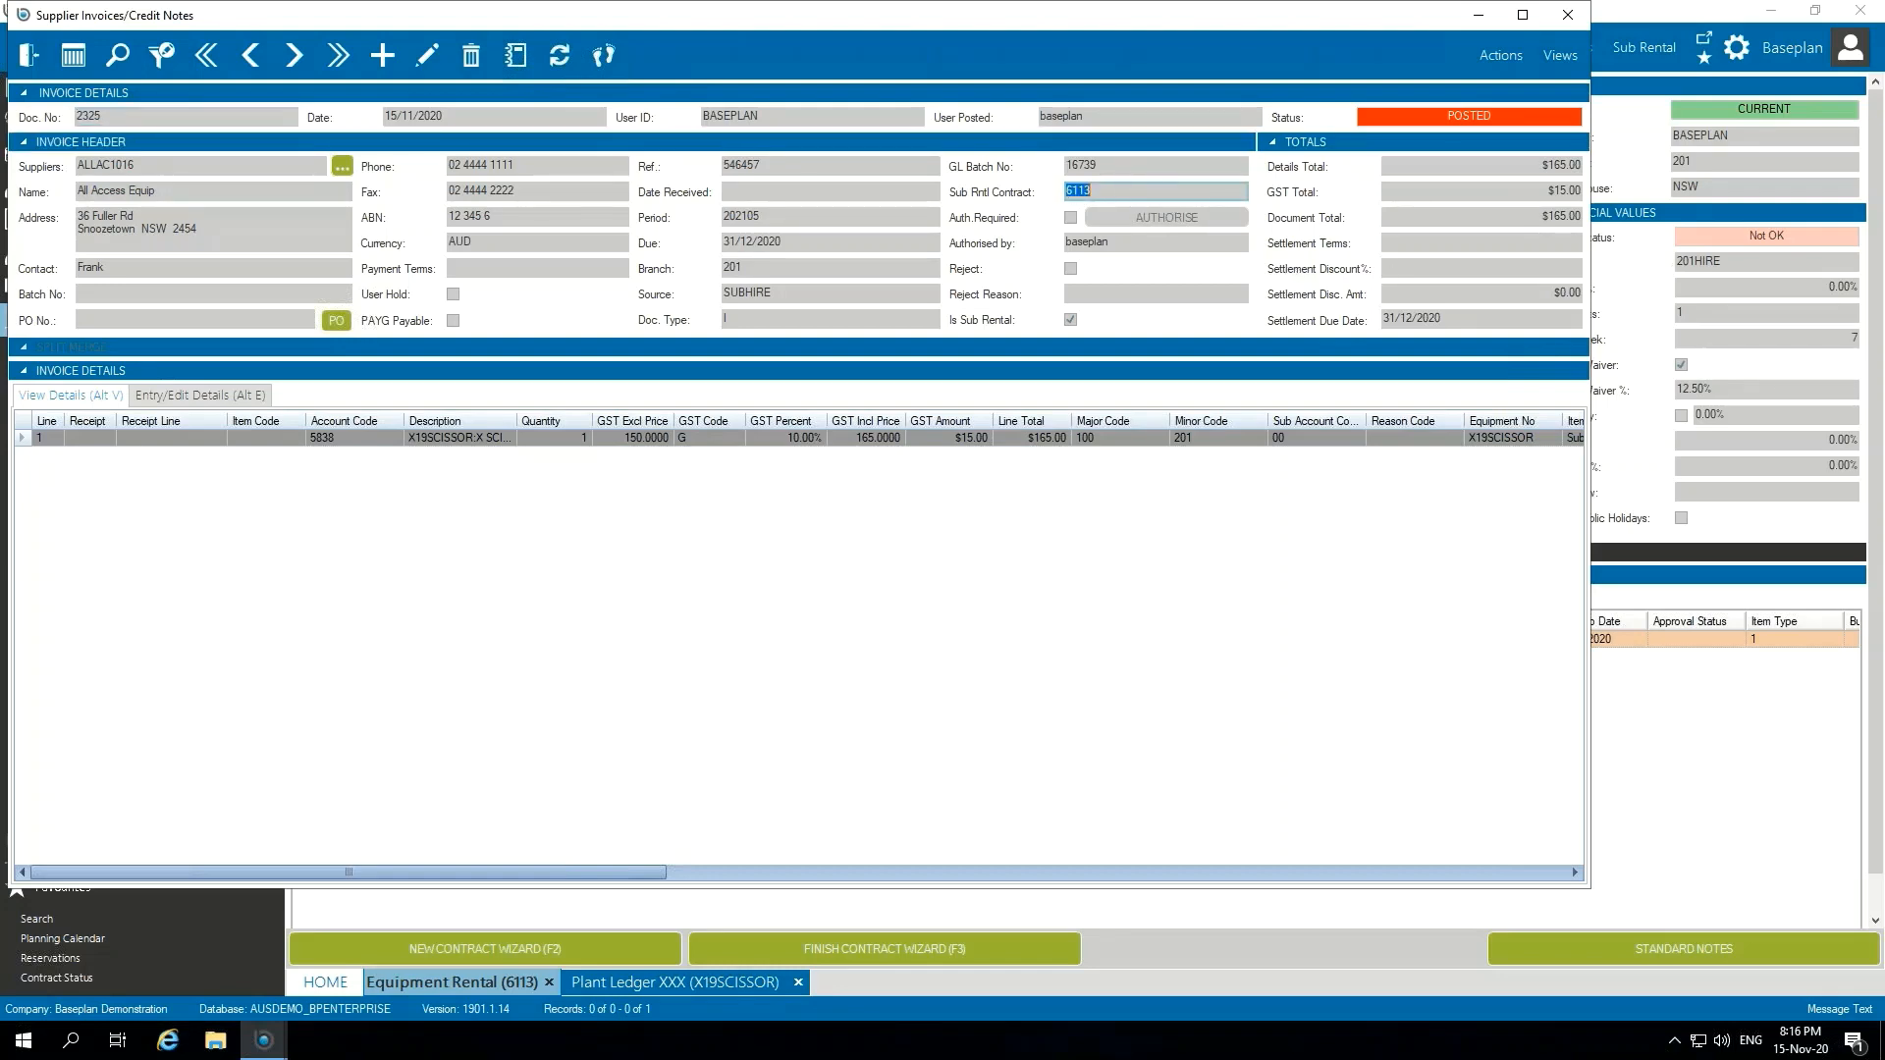
Step: Close the supplier invoice, search the program functions for "sub", and open the SubRental Contract/Invoice Report
click(28, 55)
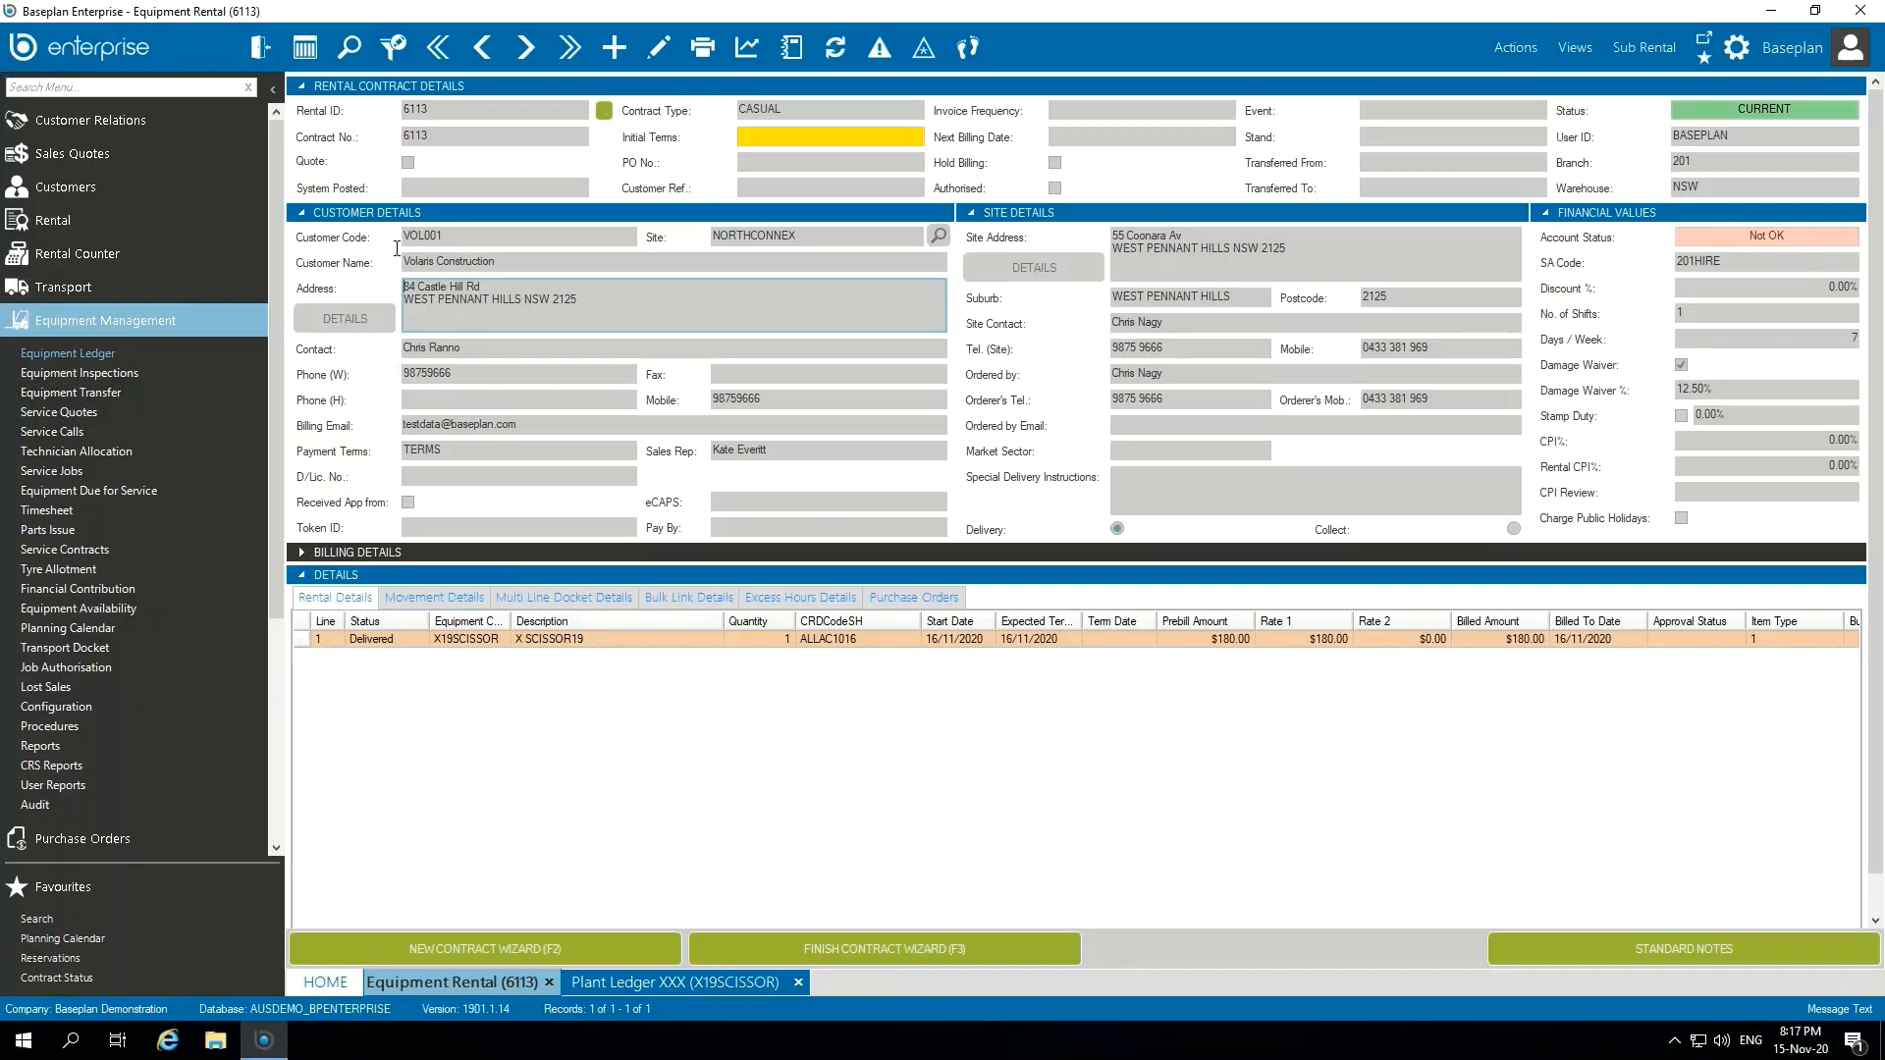
click(186, 321)
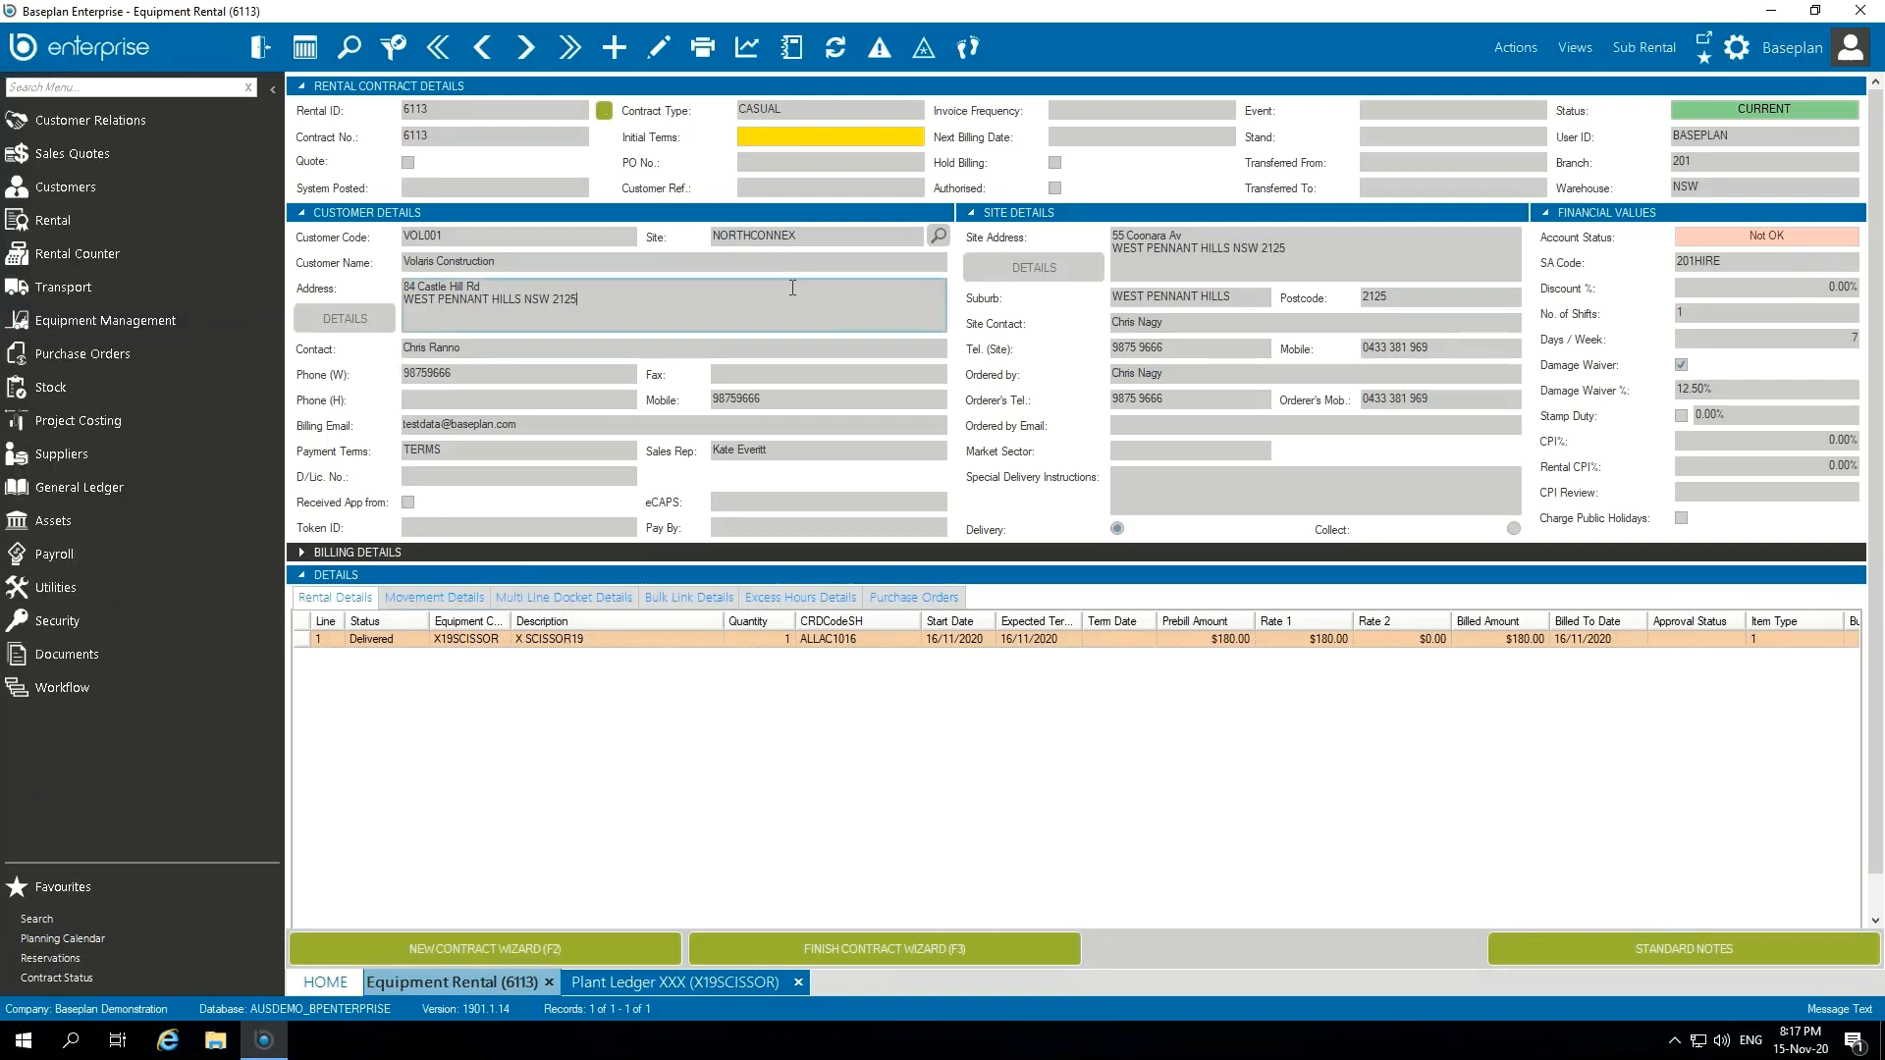
click(107, 88)
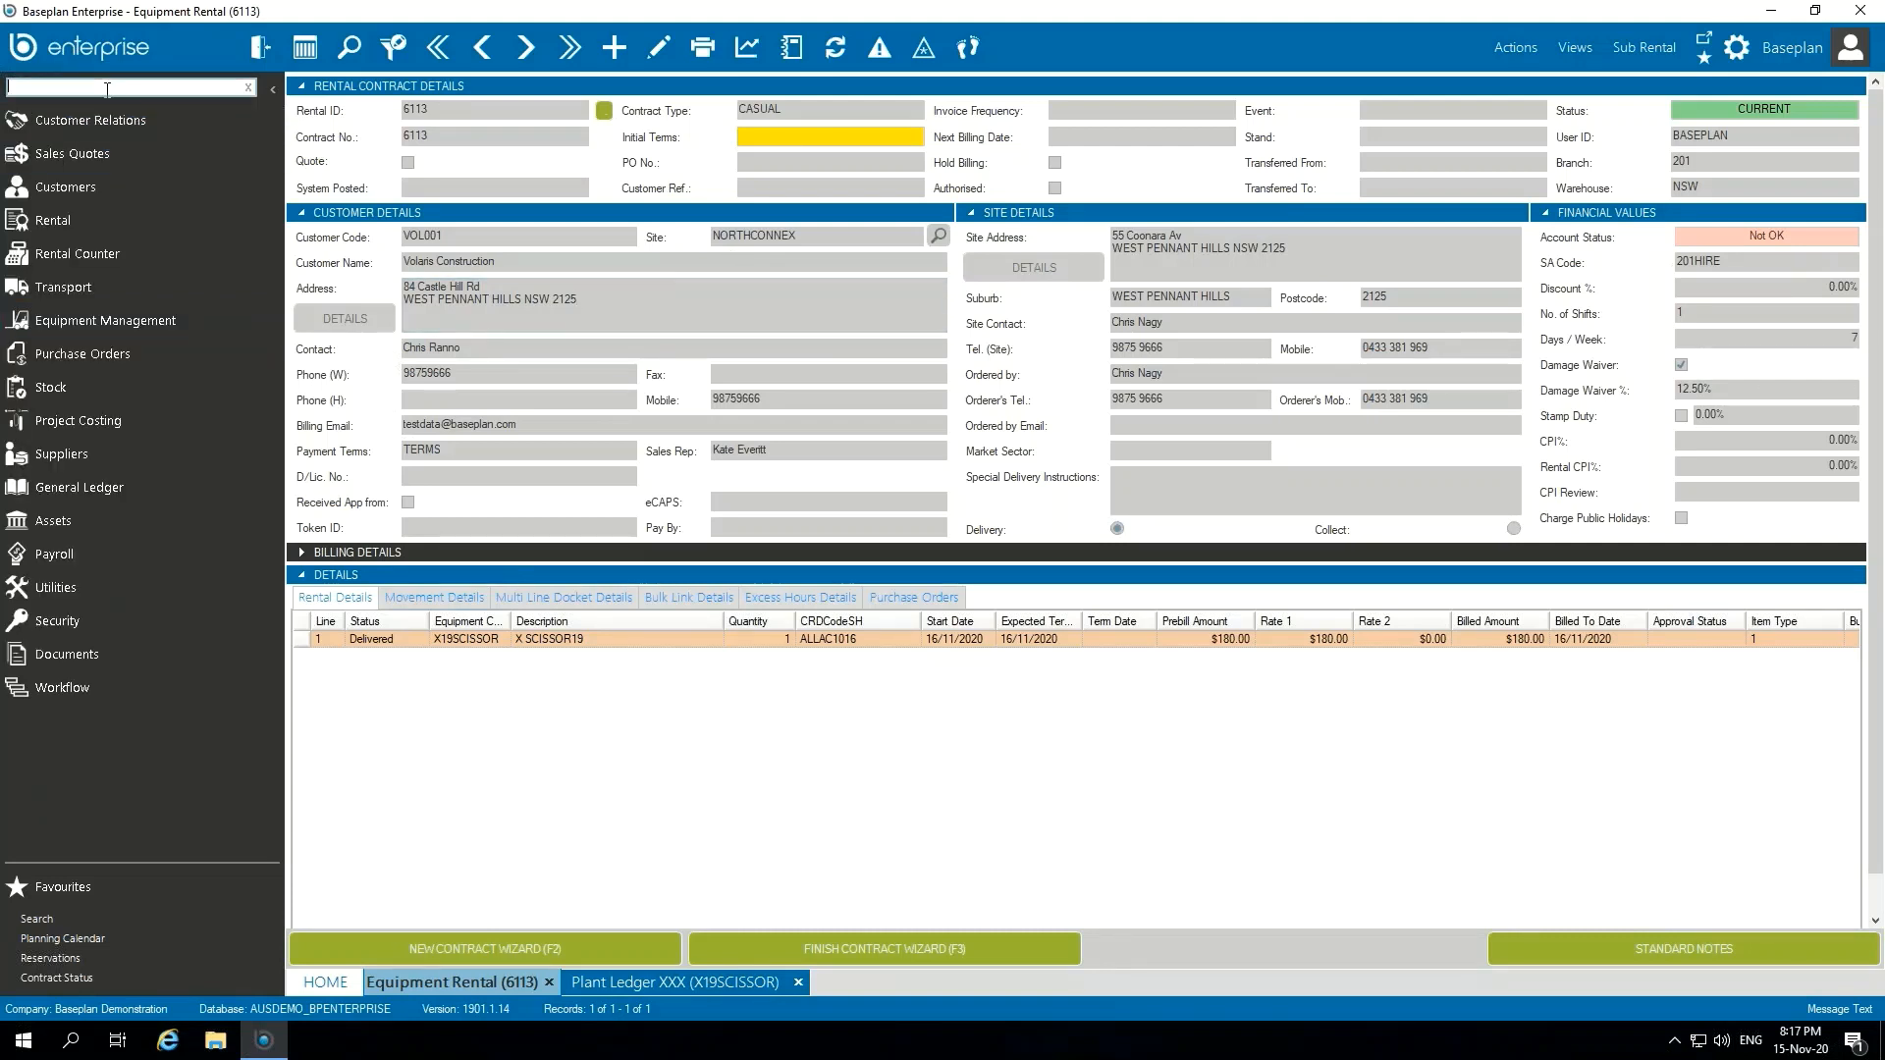
text(sub)
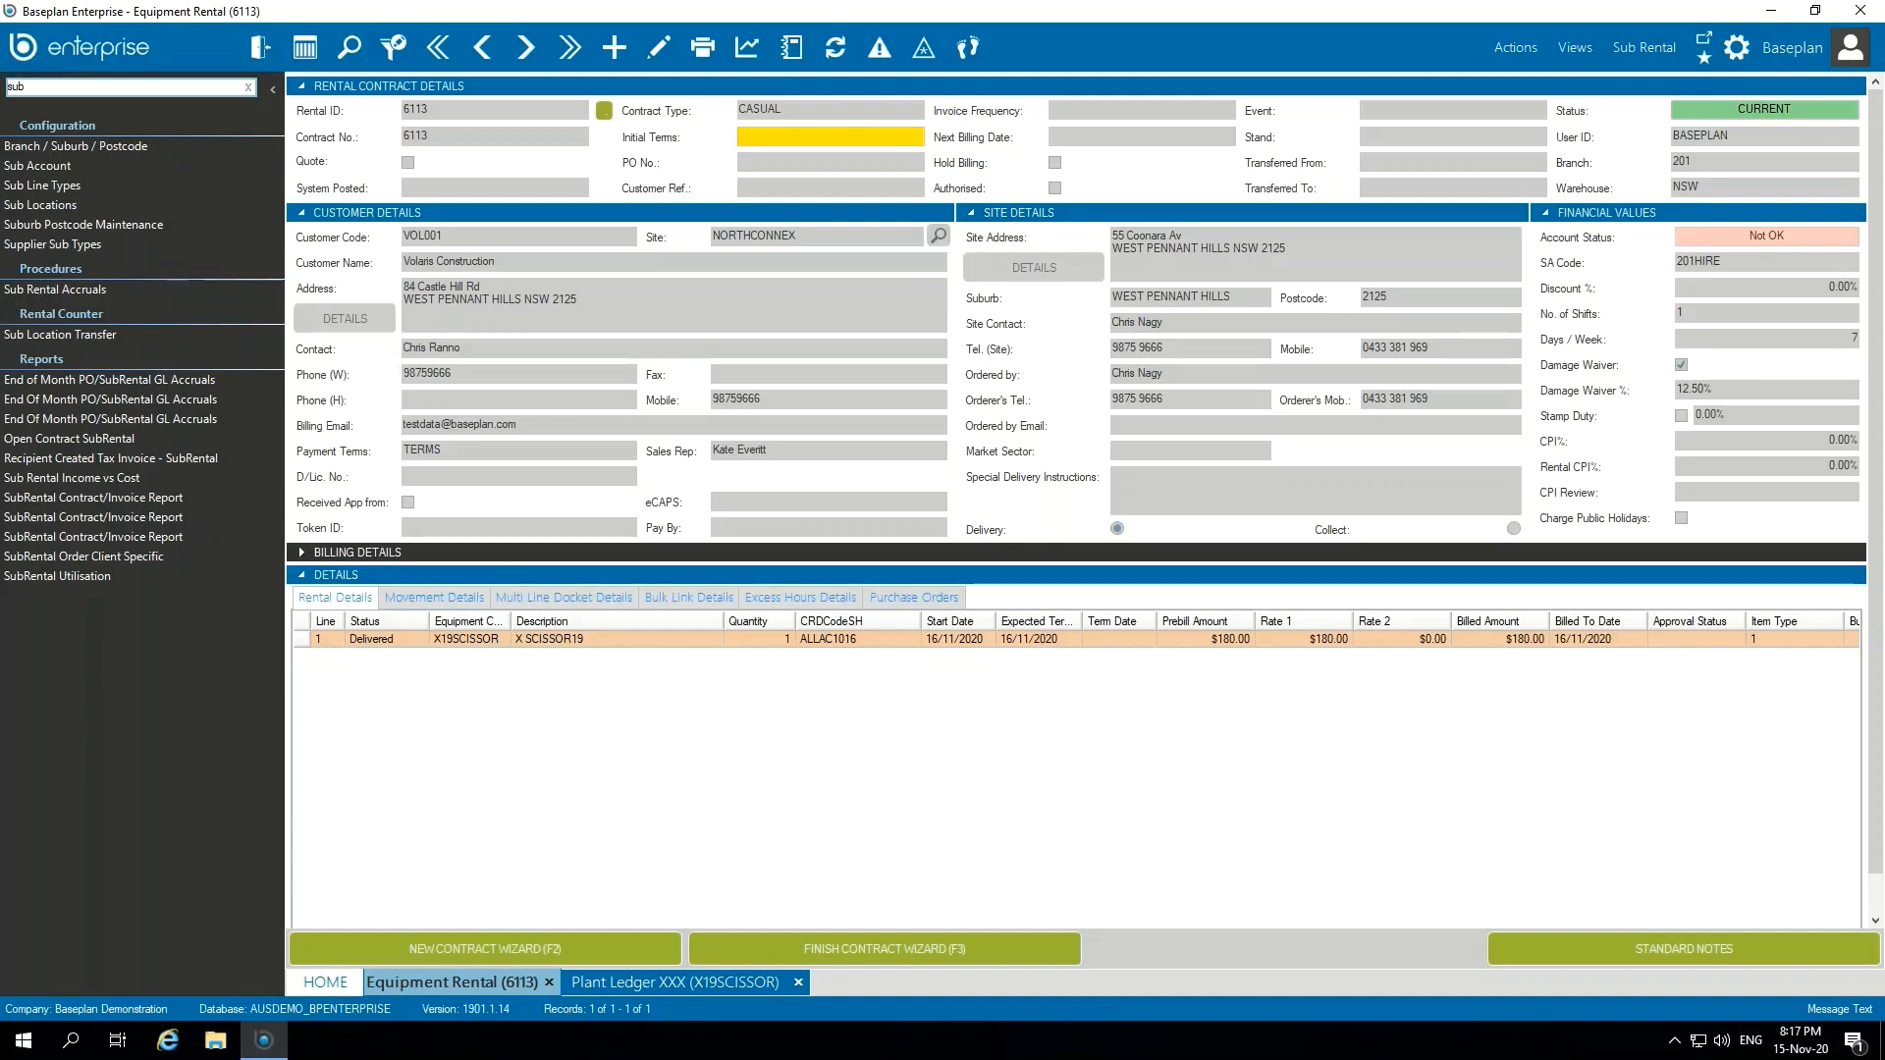
click(93, 498)
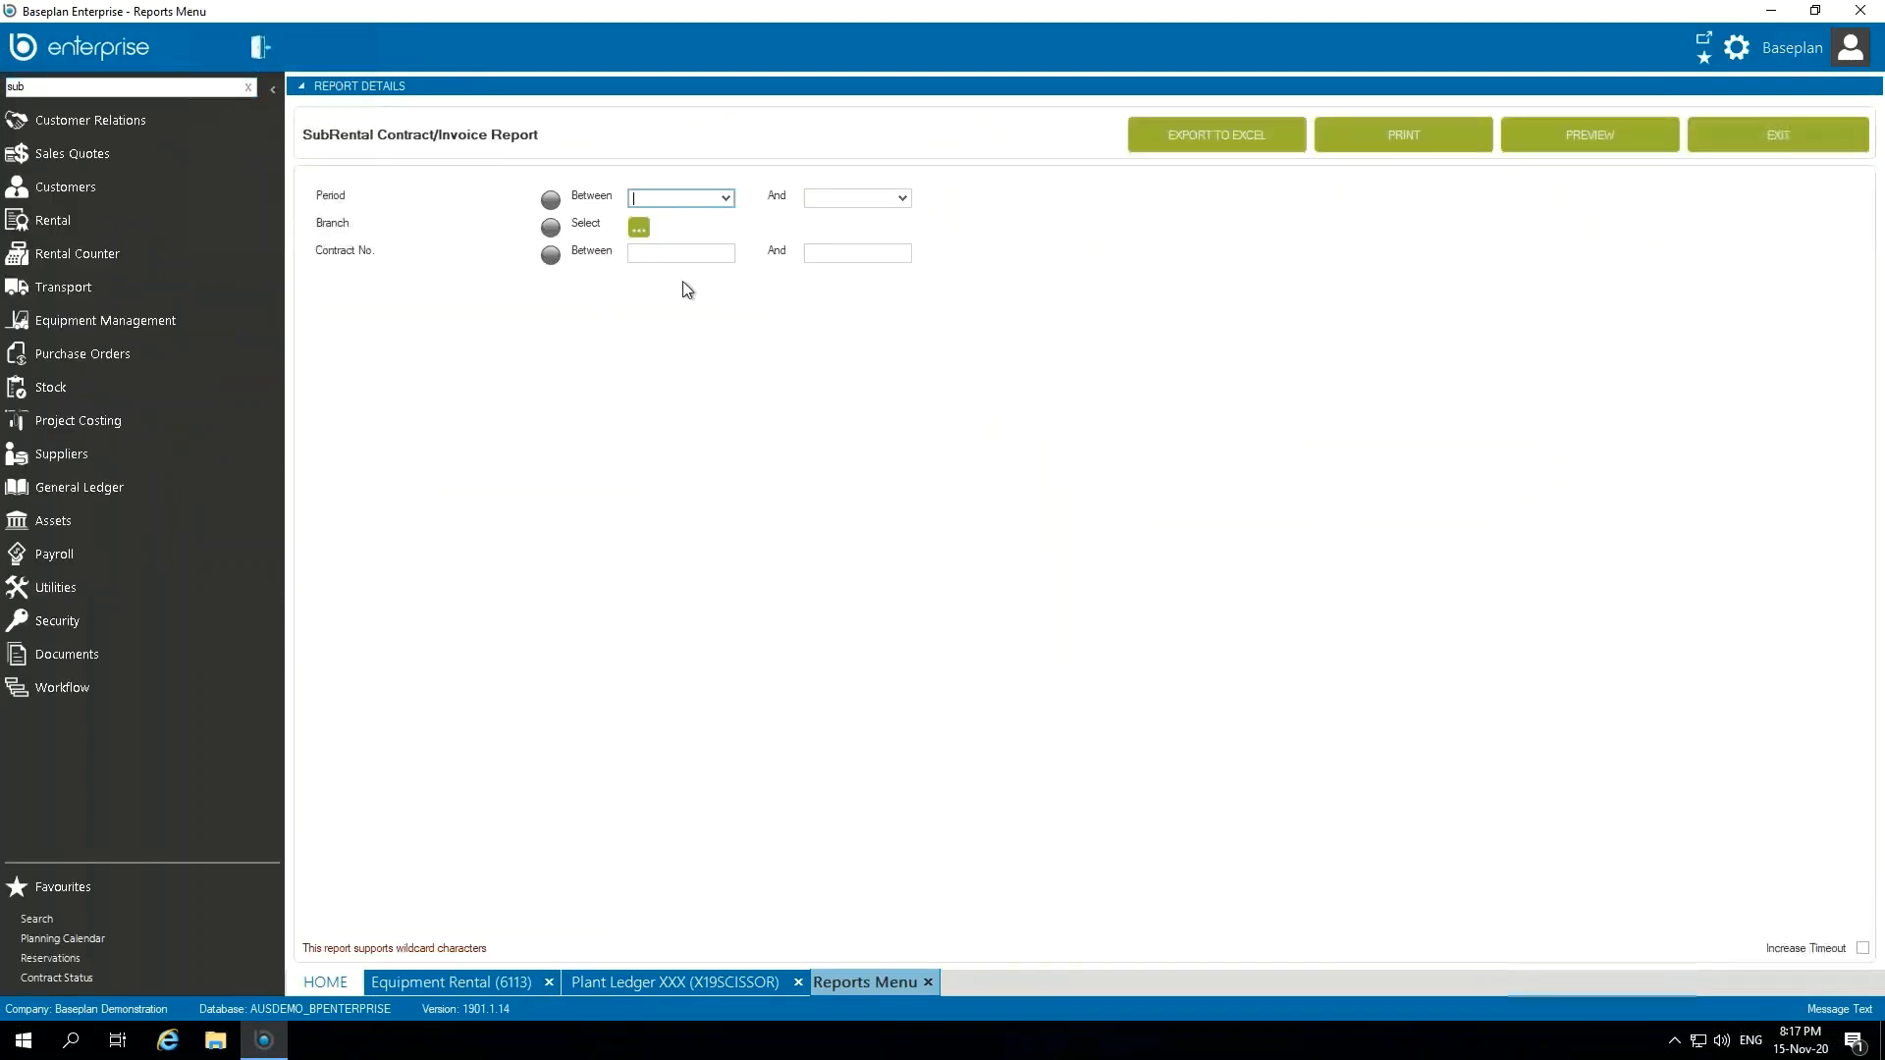
Step: Limit the SubRental Contract/Invoice Report to contract number 6113 as both start and end of the range, and preview it
click(684, 254)
text(6113)
click(859, 259)
click(1606, 150)
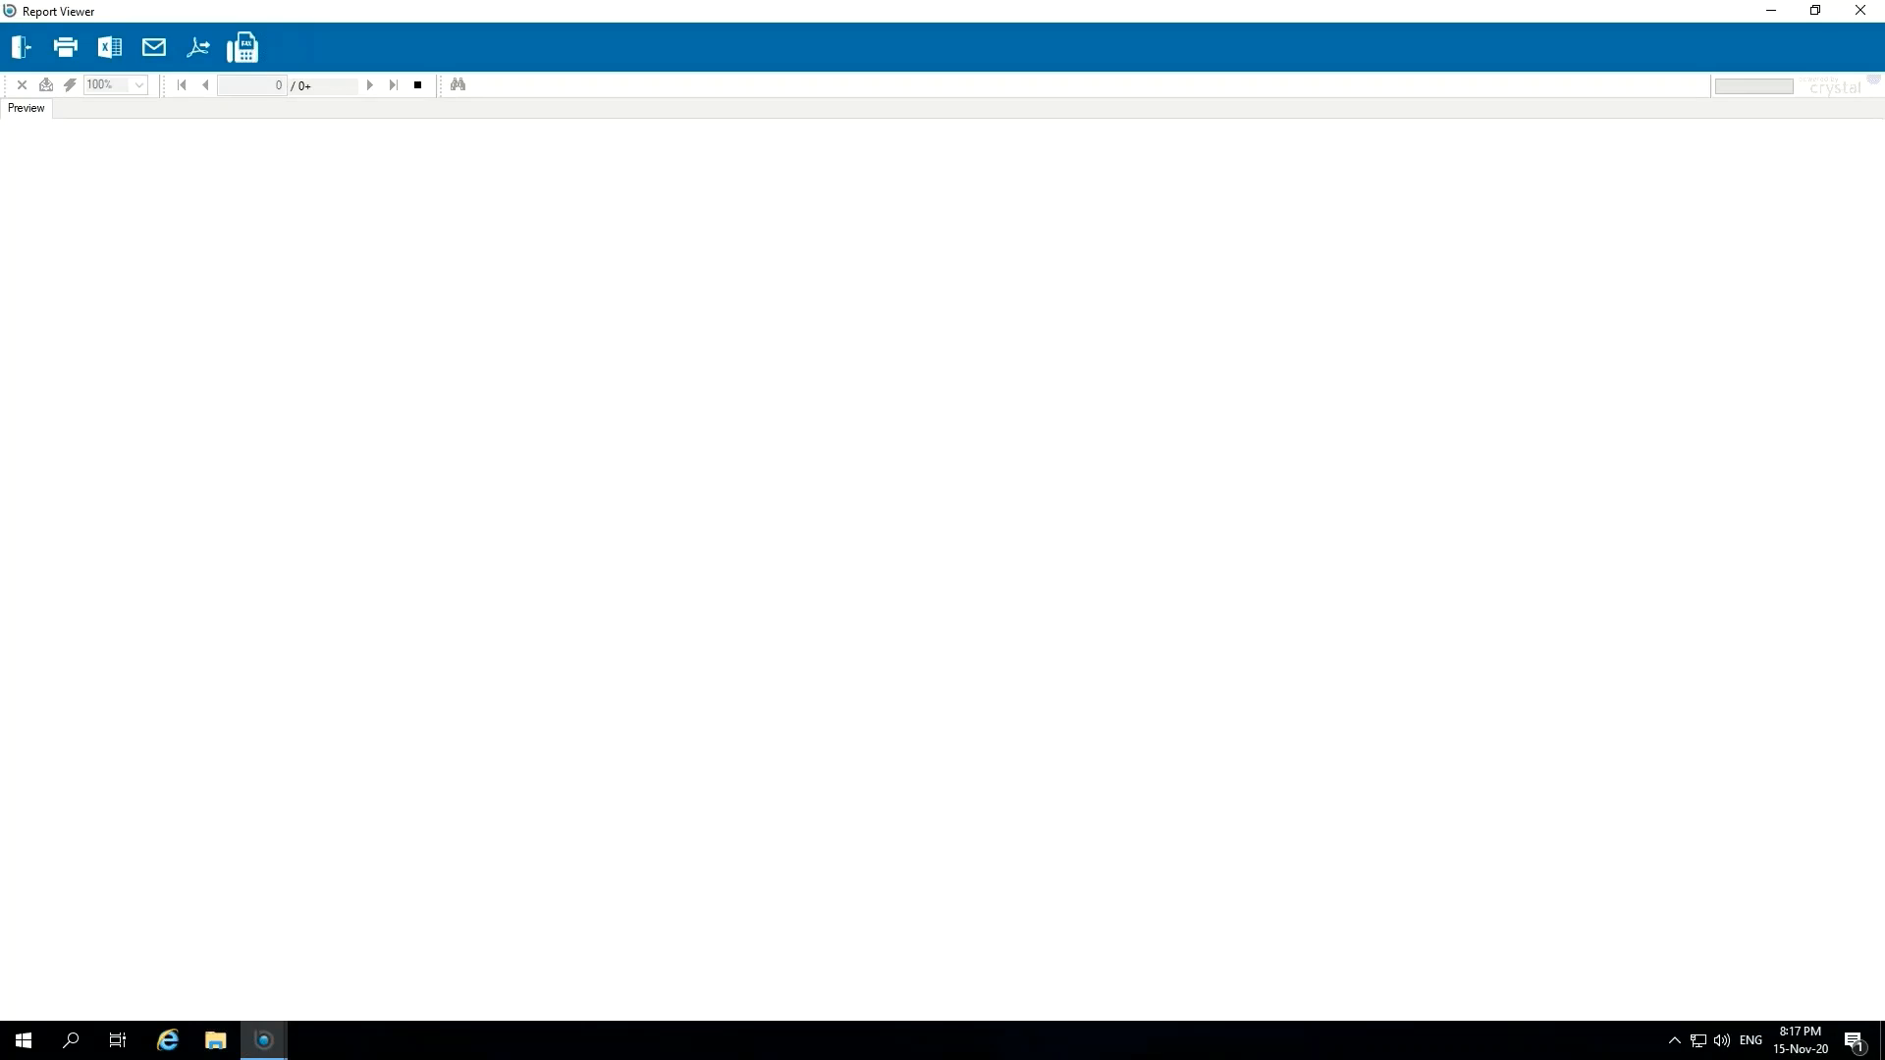
Step: Enlarge the previewed report to read the contract's costs and charges, and return to the equipment rental contract
text(4)
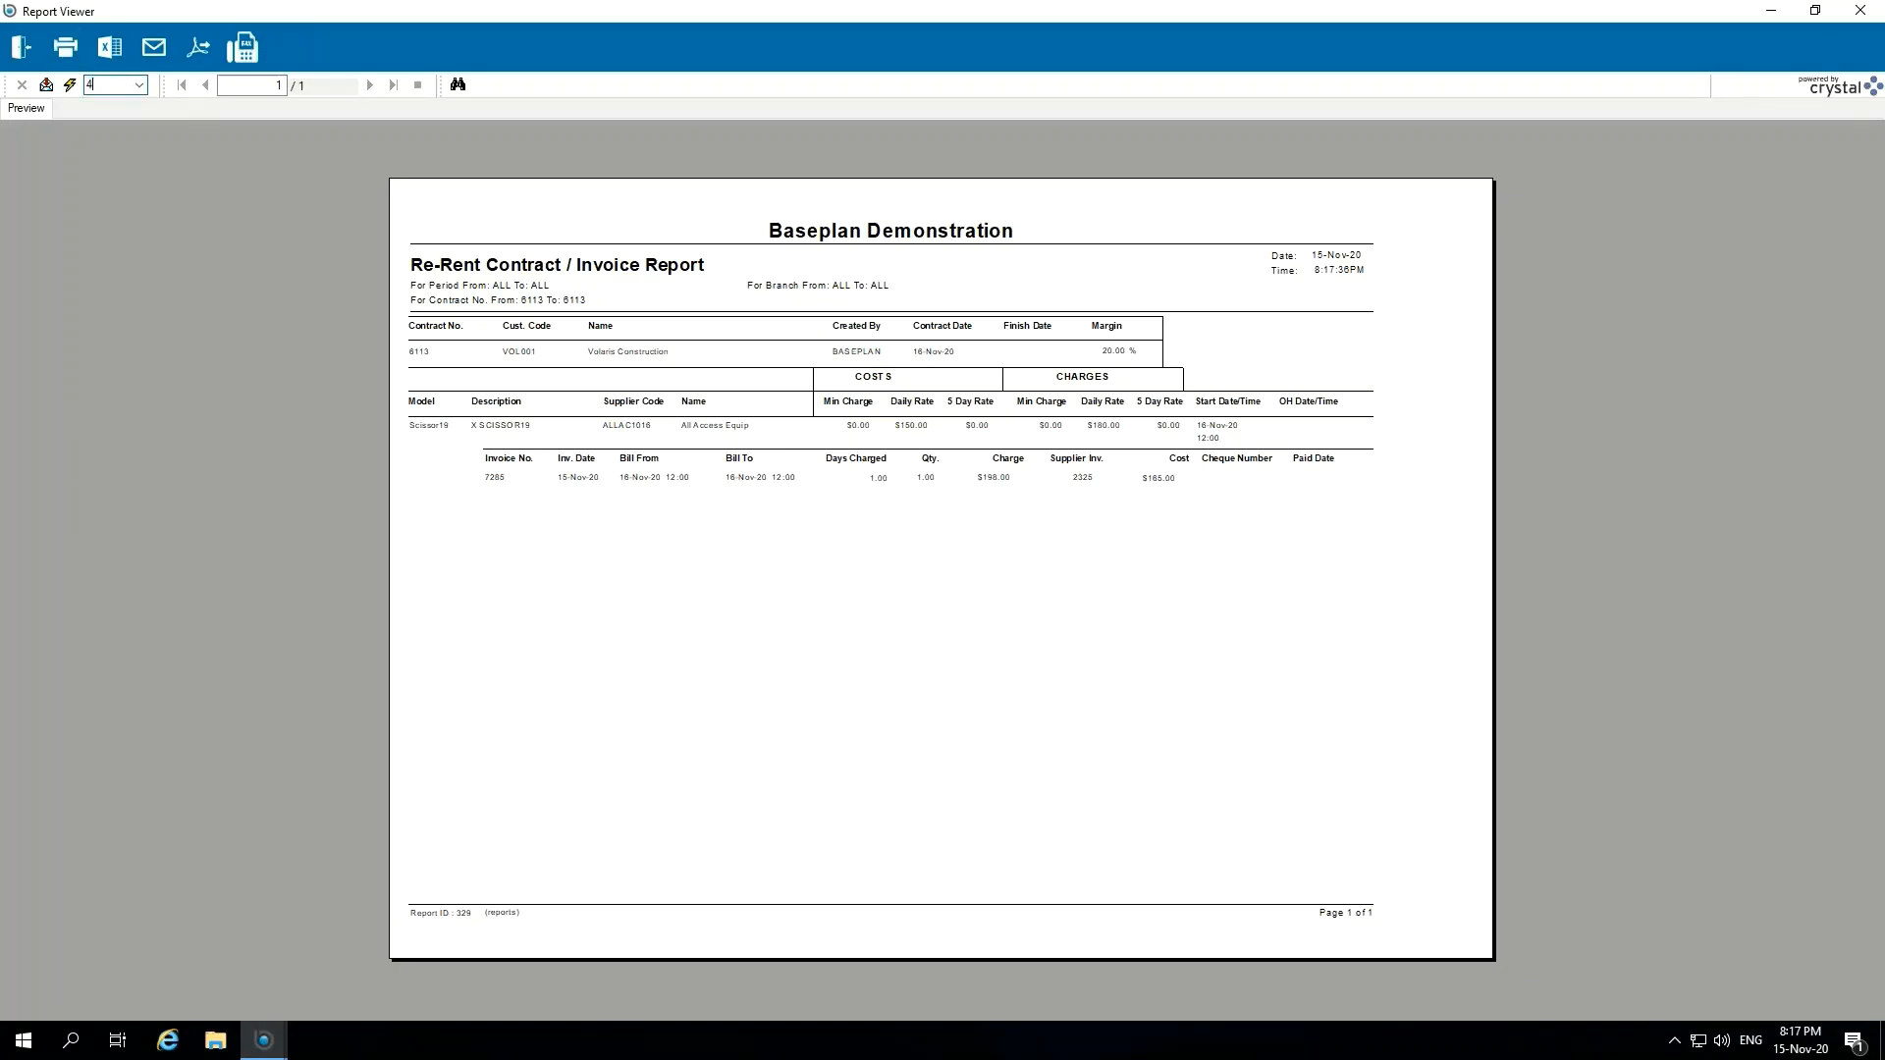
text(40)
key(Return)
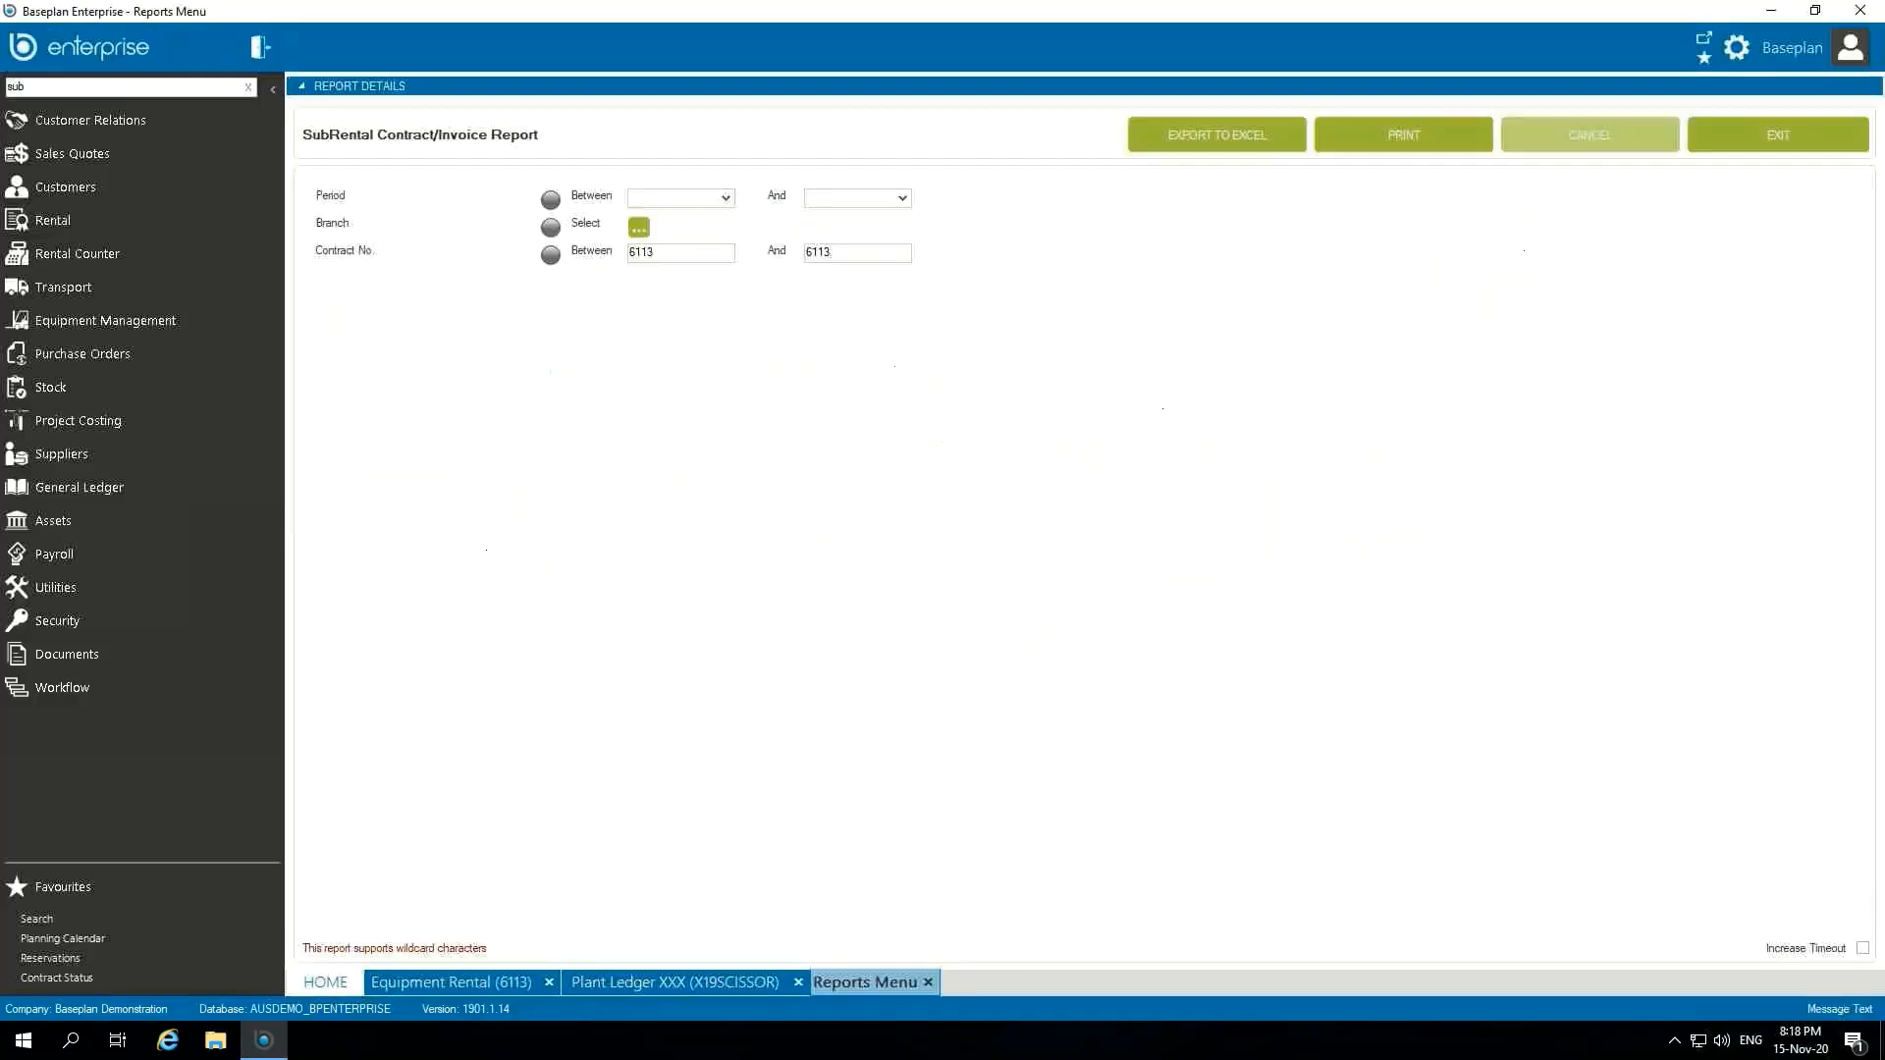
click(21, 46)
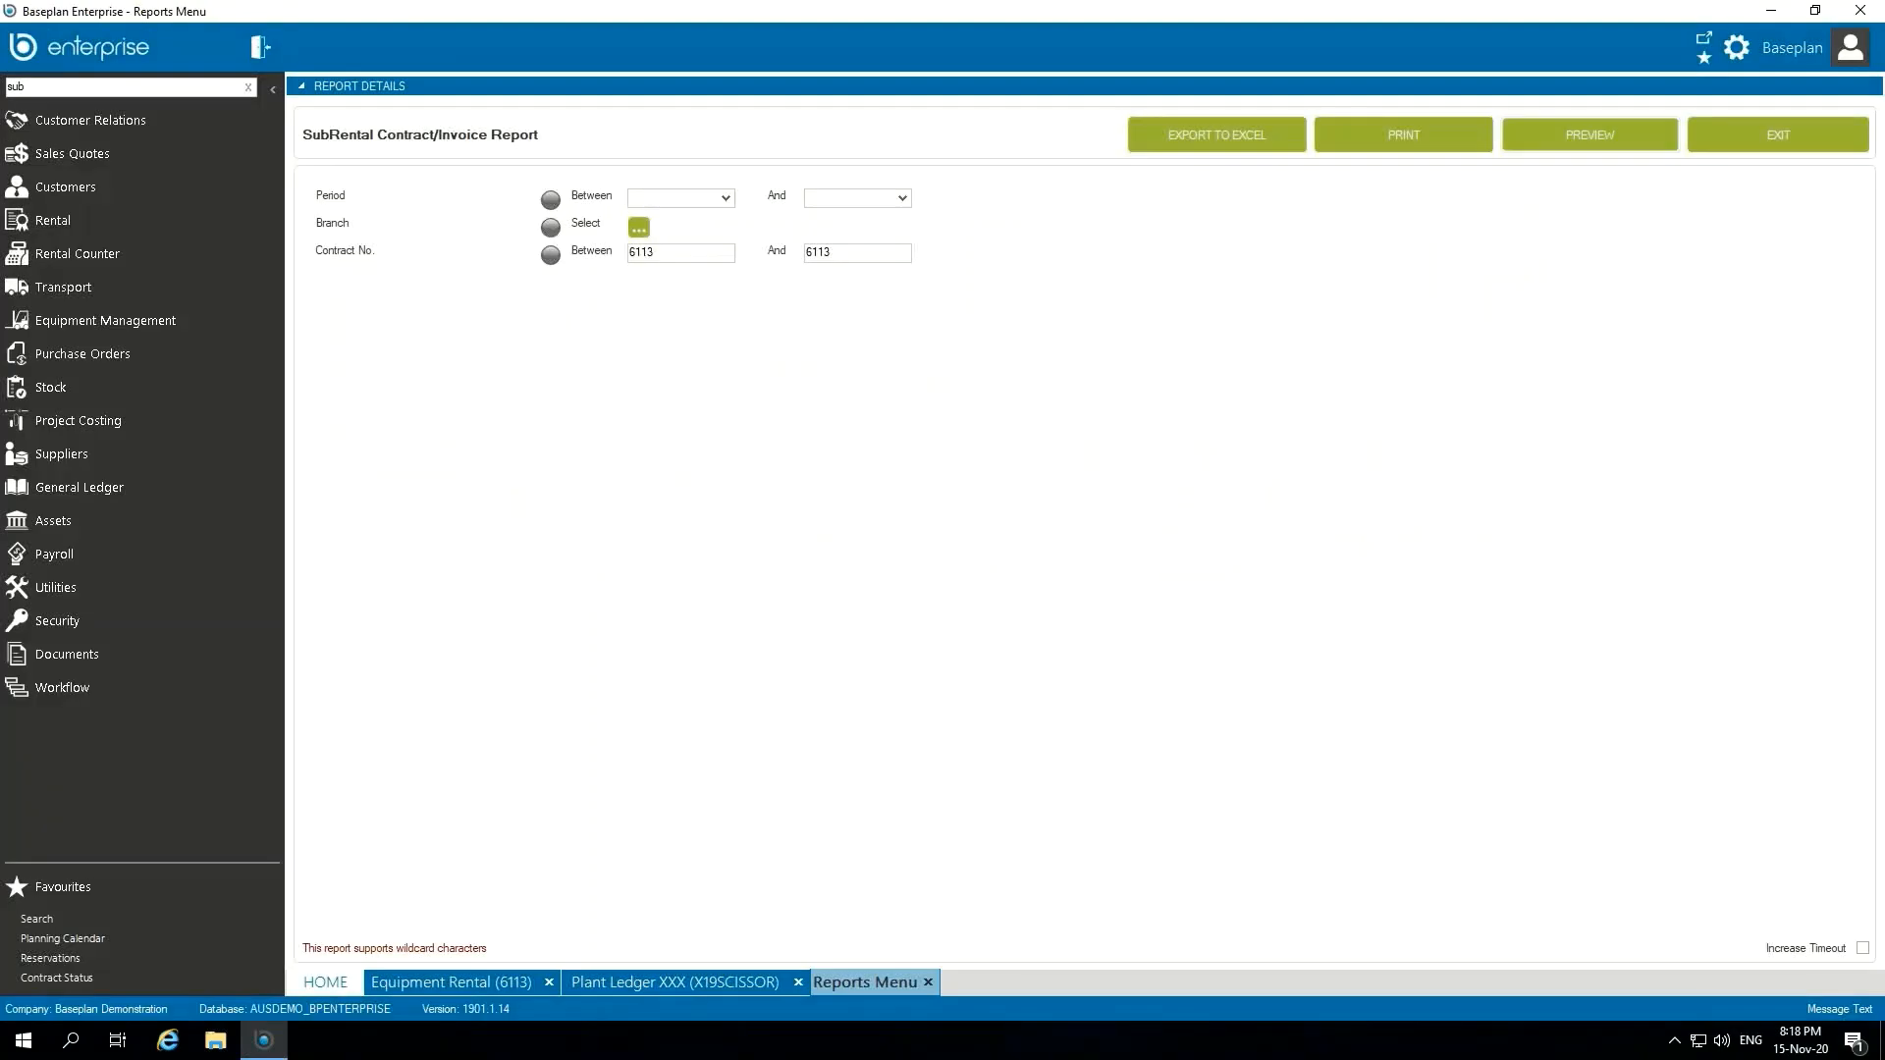
click(461, 987)
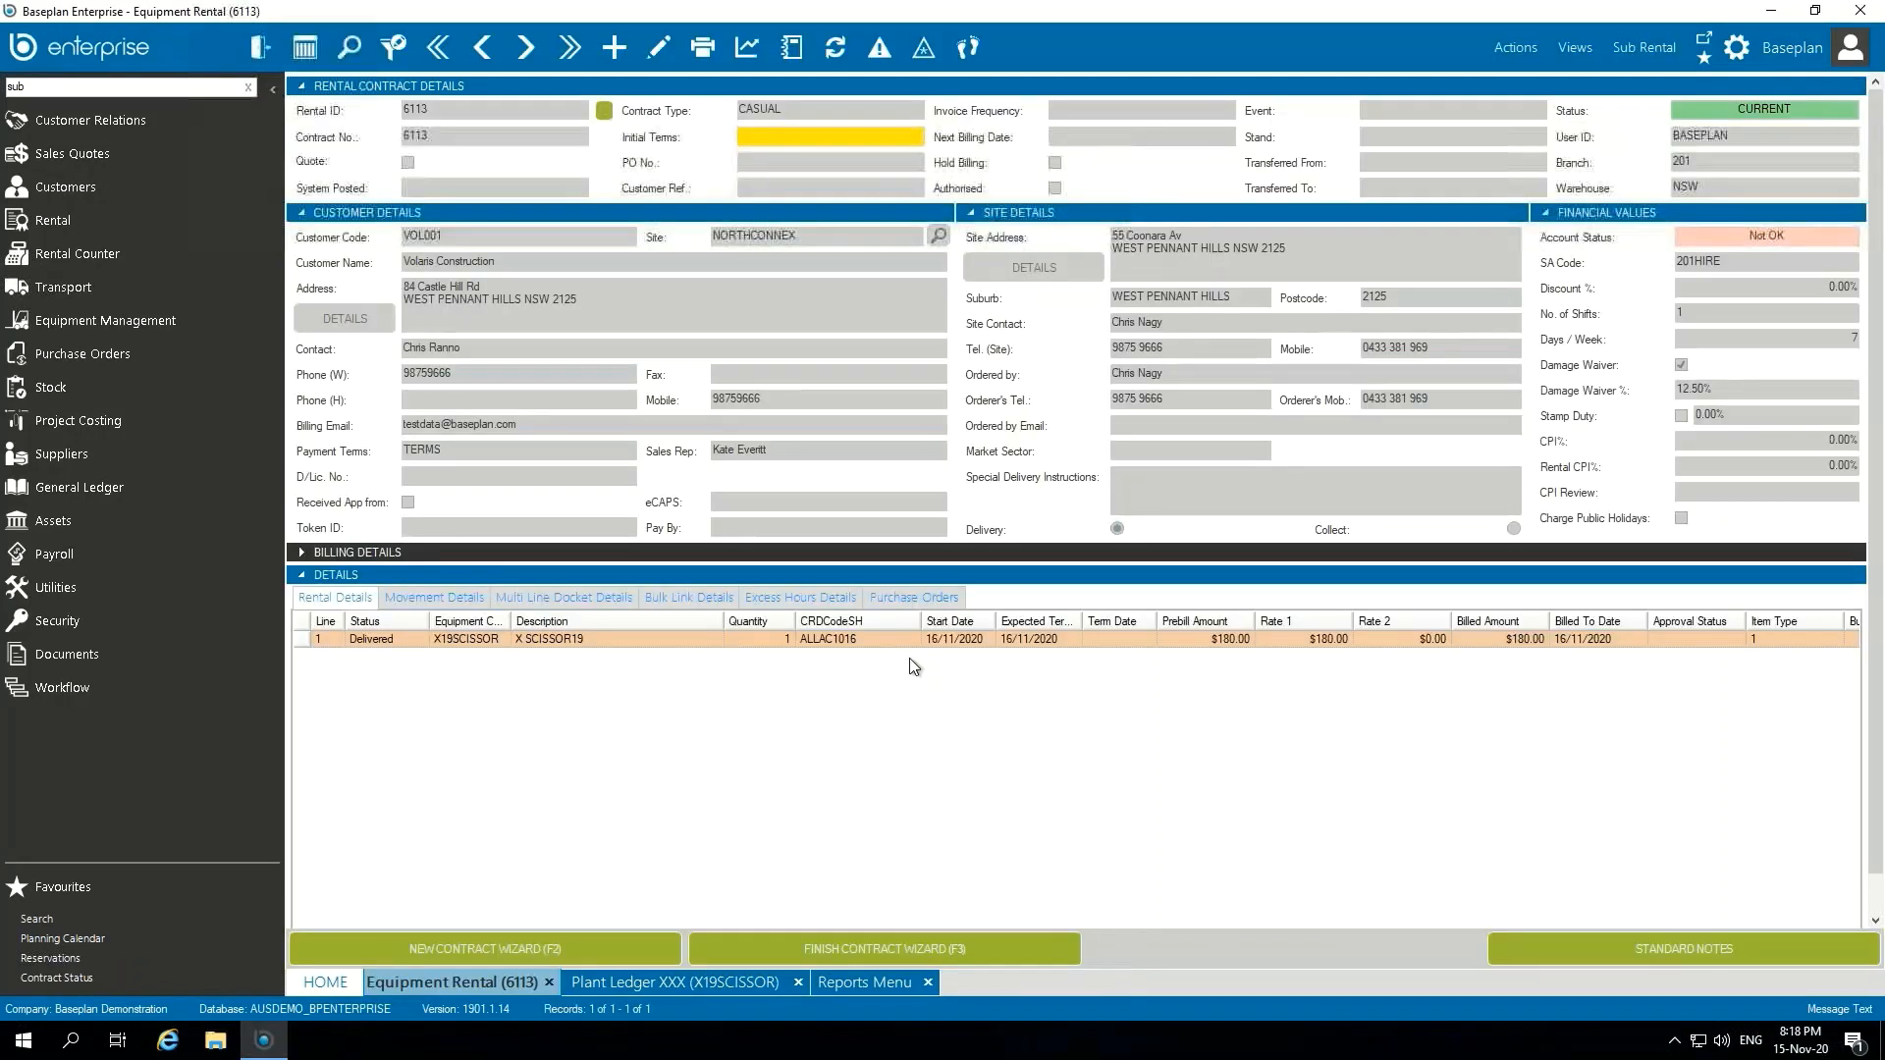